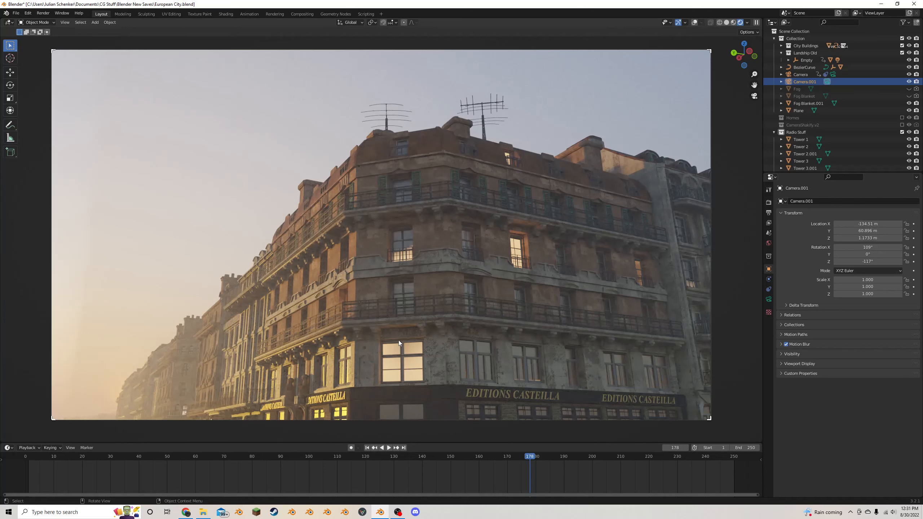
- Examine the European city scene through the camera and from above the rooftops, and return to the camera view
scroll(367, 381, "up", 2)
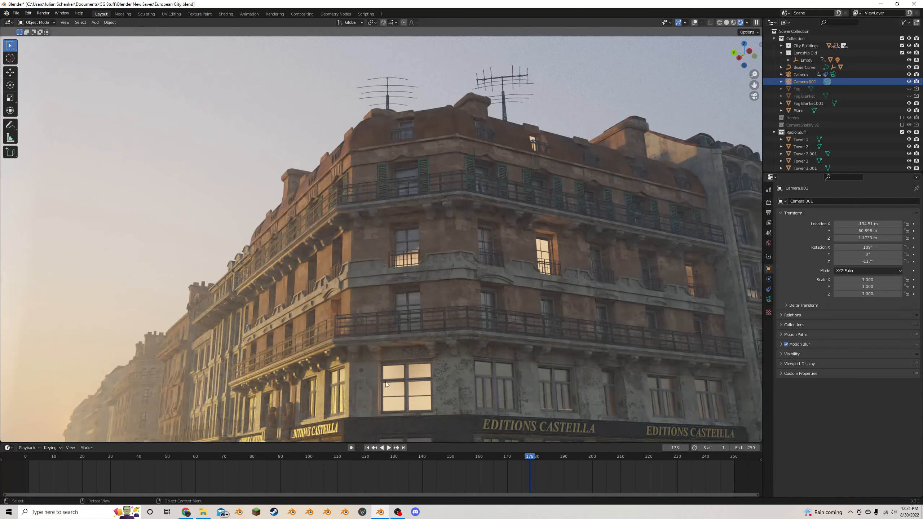
scroll(418, 365, "down", 2)
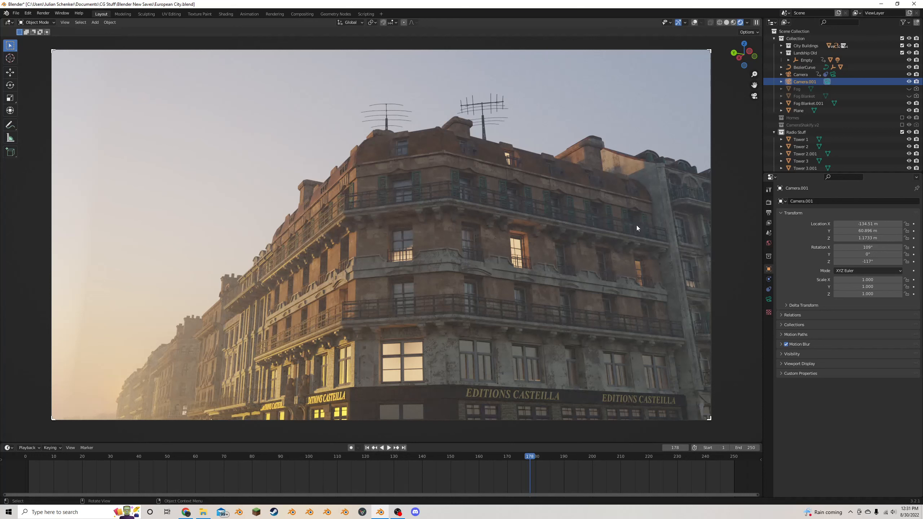
key("KP_0")
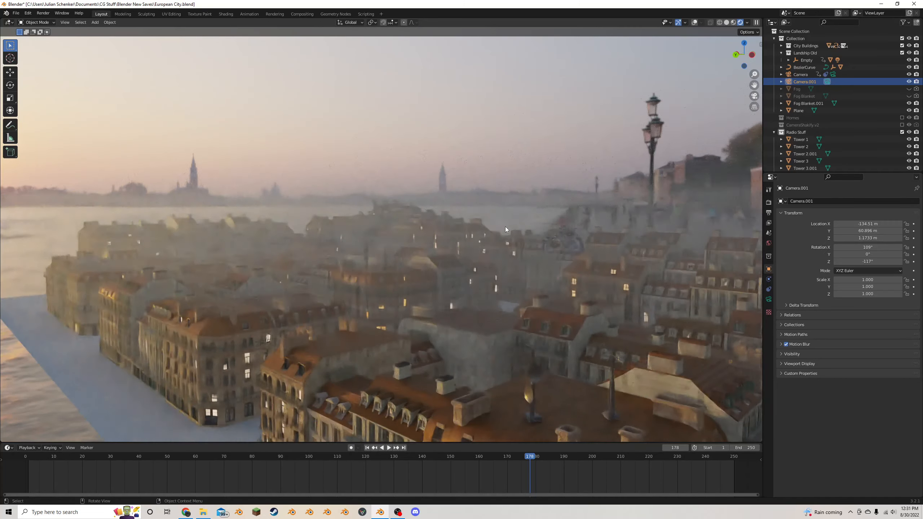
middle_click_drag(504, 226, 621, 156)
scroll(519, 243, "down", 2)
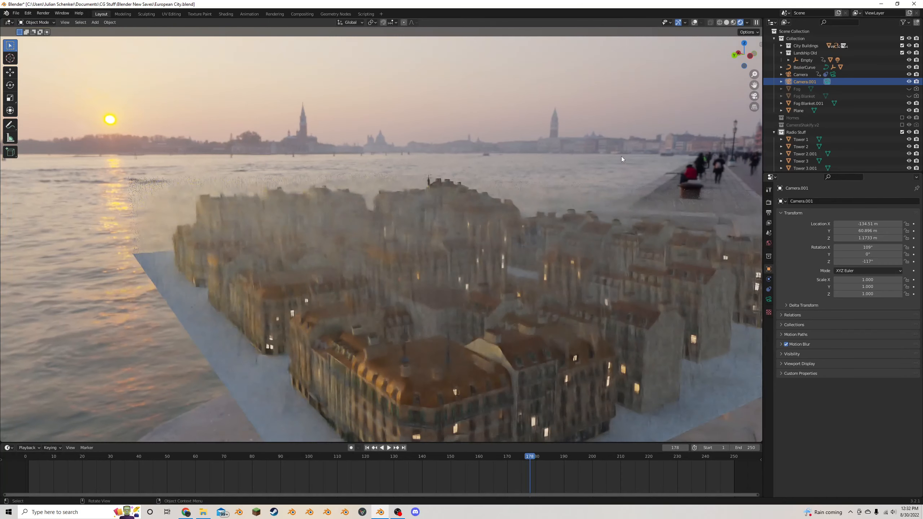
scroll(622, 157, "up", 1)
middle_click_drag(590, 213, 581, 201)
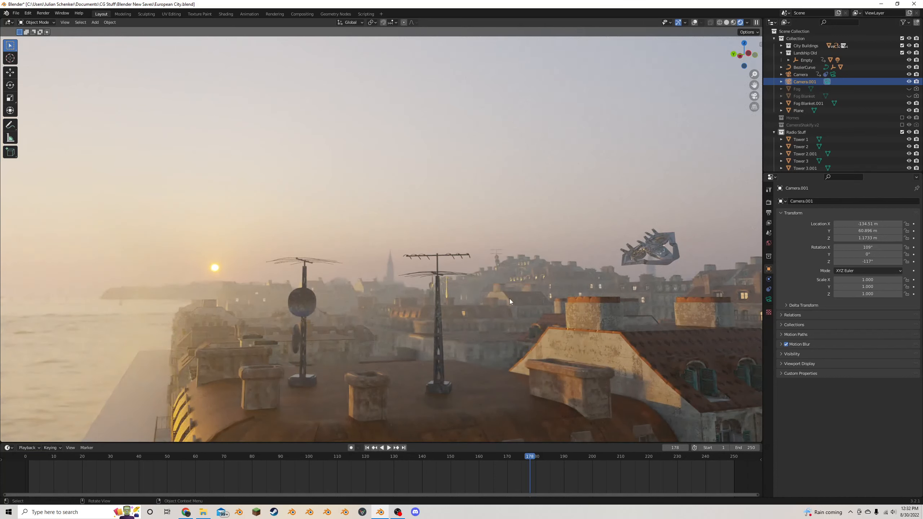
left_click(754, 96)
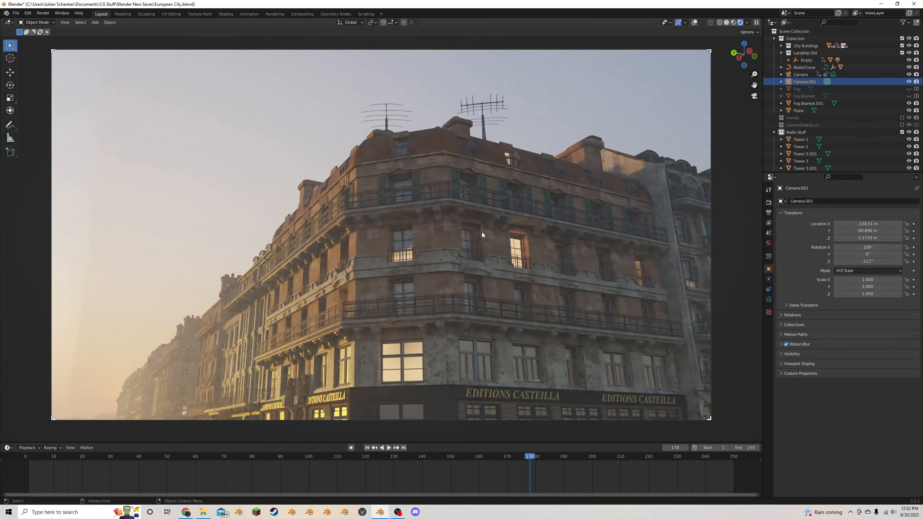
- Save the European City file and open the recent file Building Test.blend
key("ctrl+s")
left_click(16, 12)
mouse_move(29, 36)
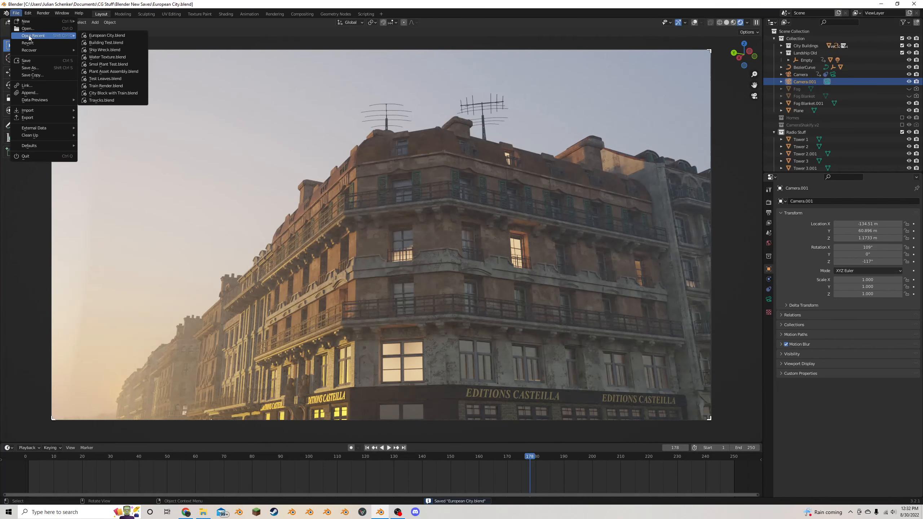
left_click(105, 42)
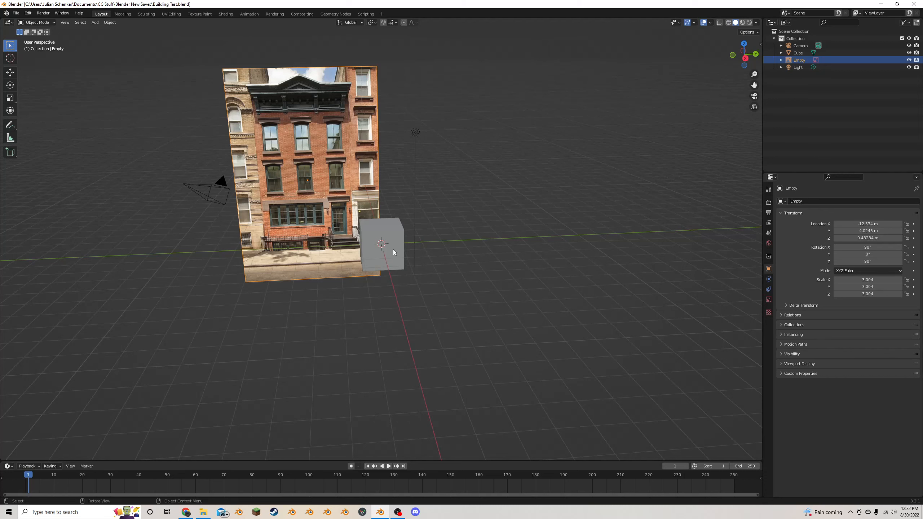
- In Edit Mode, raise the cube's mesh 1 m along Z so its base sits on the ground plane
scroll(371, 218, "down", 1)
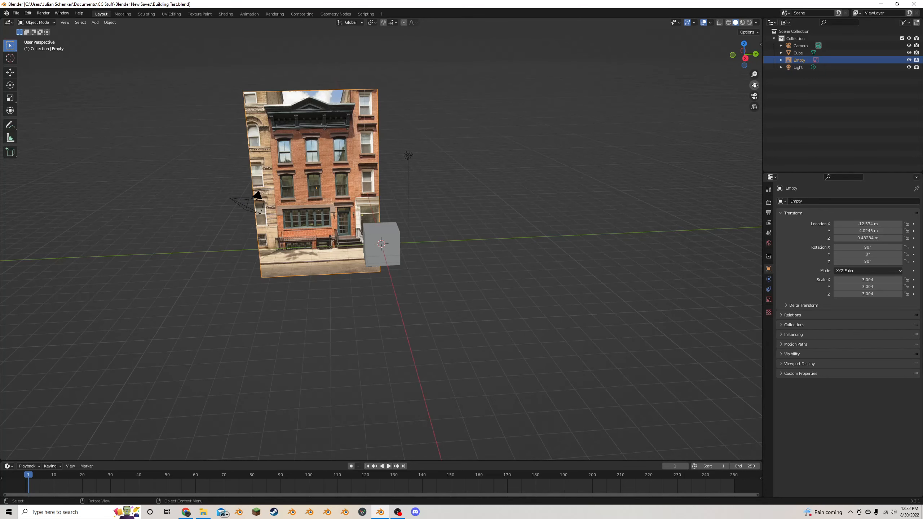
left_click_drag(755, 85, 830, 98)
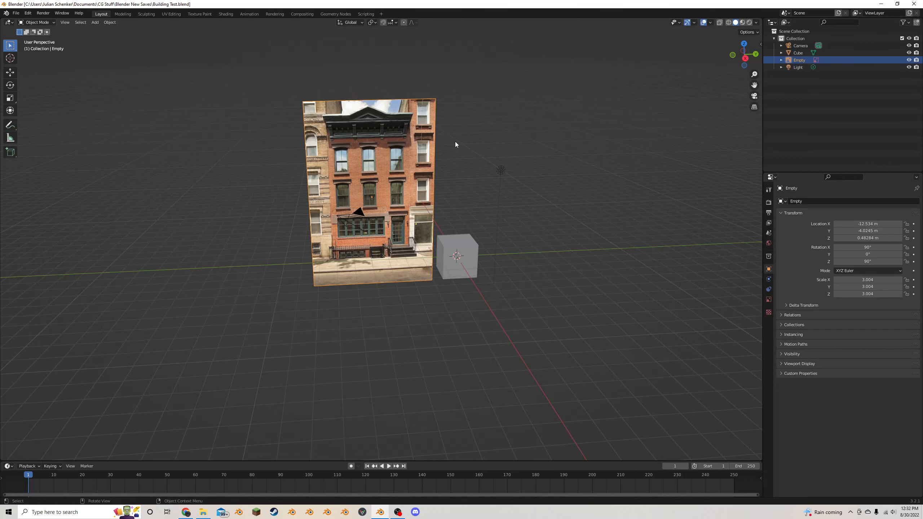
scroll(449, 155, "up", 3)
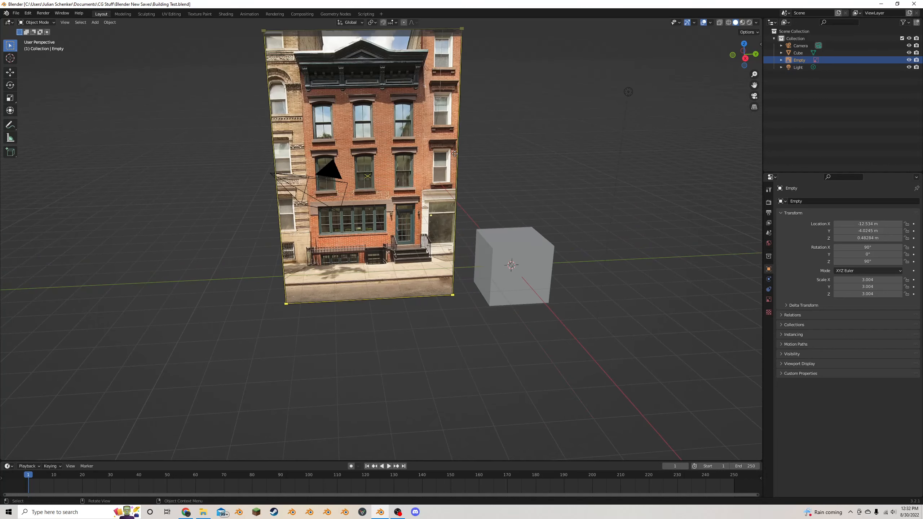
middle_click_drag(450, 154, 444, 136)
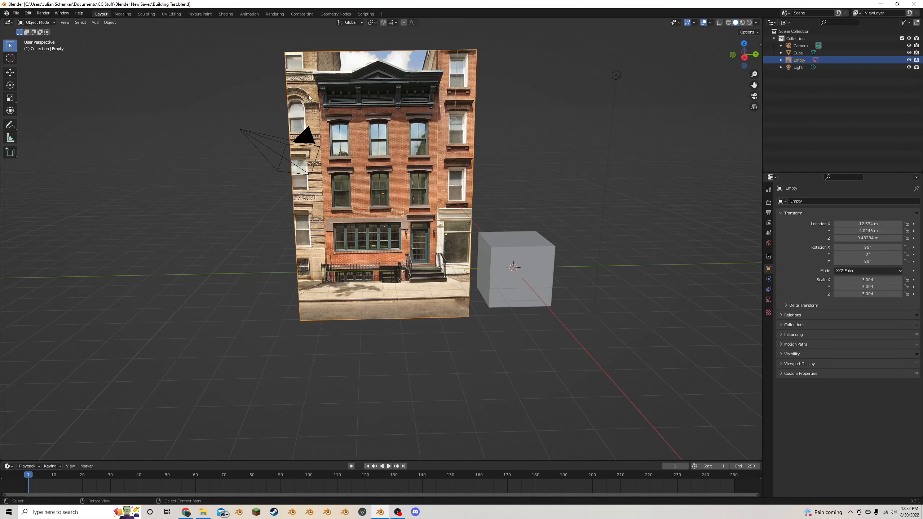
left_click_drag(754, 85, 707, 92)
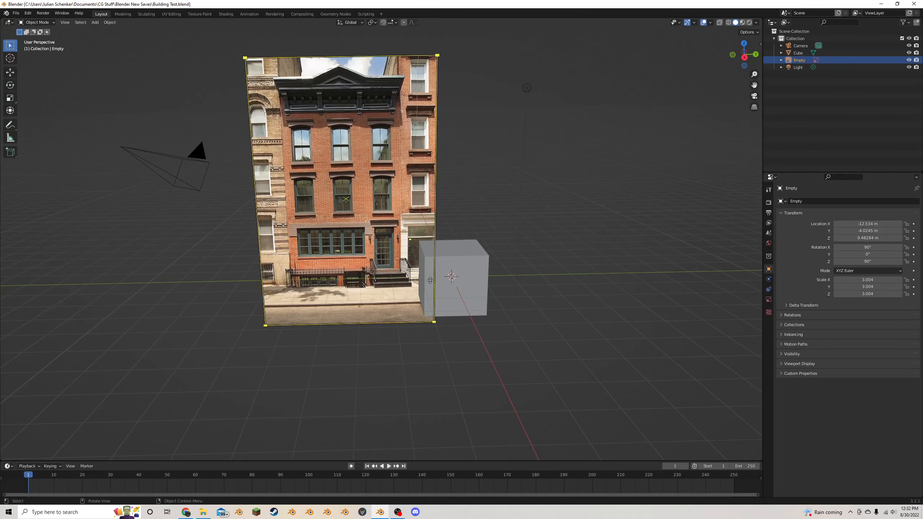
left_click(430, 283)
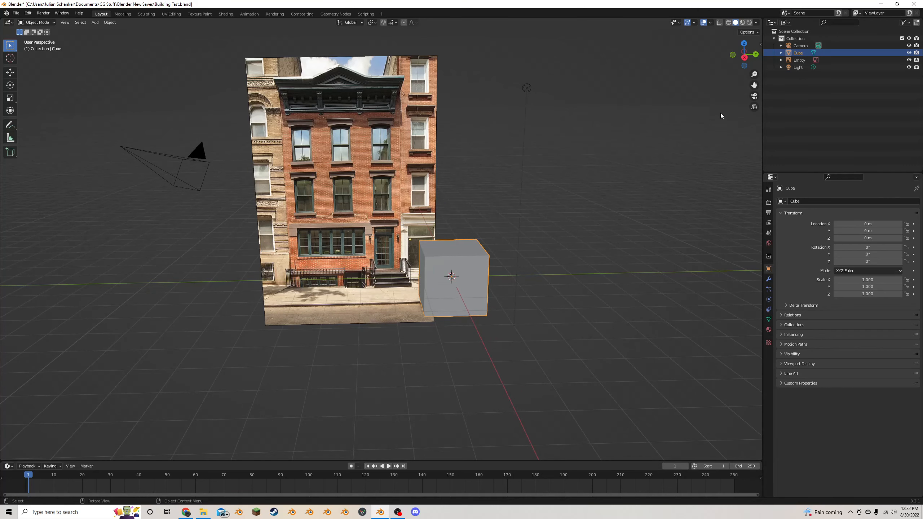
left_click(744, 57)
scroll(548, 249, "up", 3)
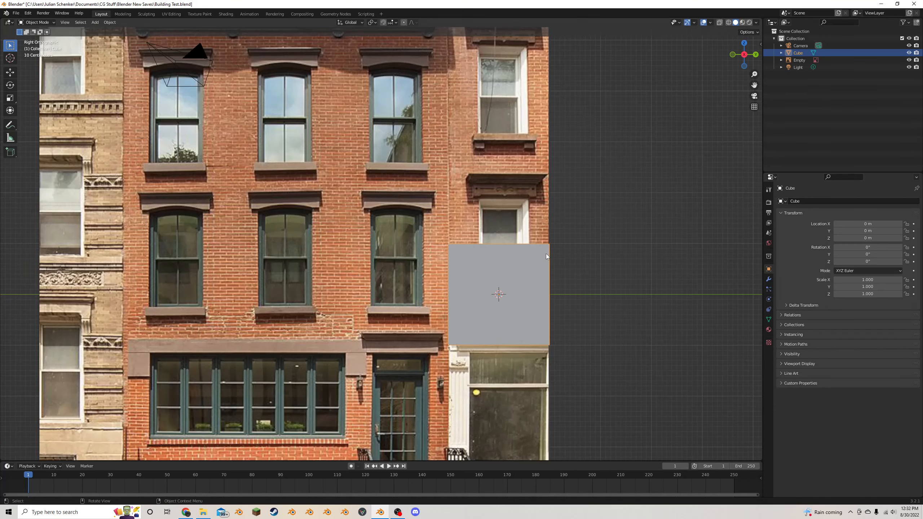
key("Tab")
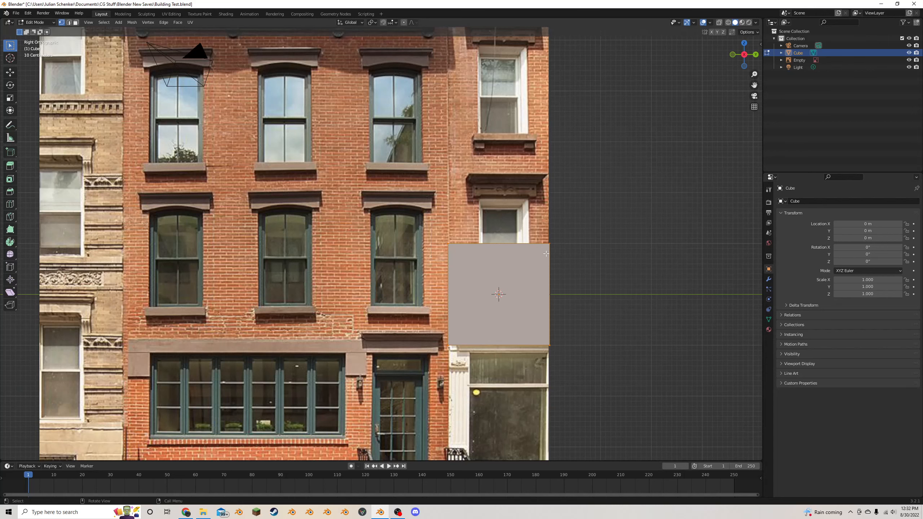
key("g")
key("z")
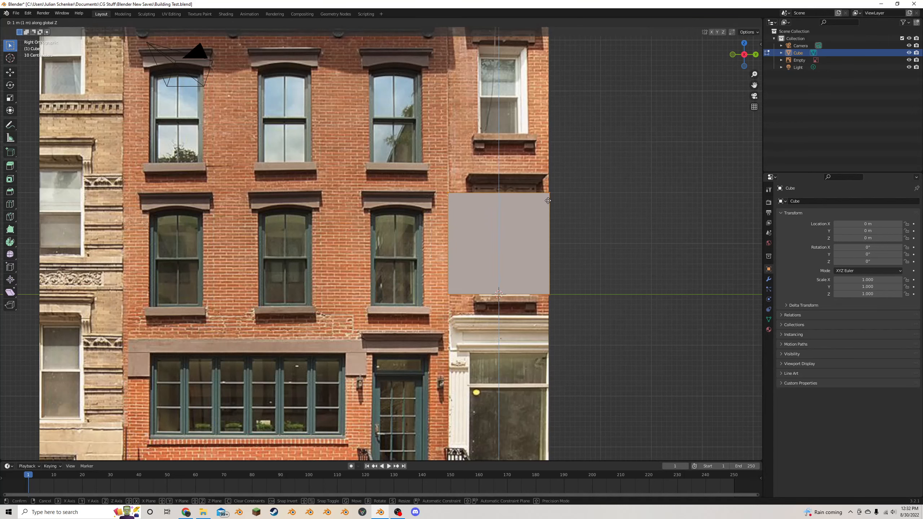
left_click(548, 201)
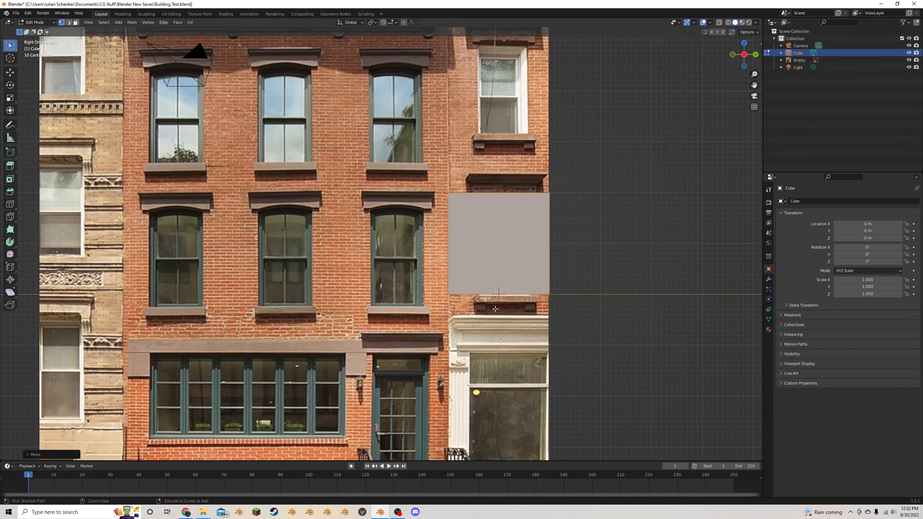
- Scale the cube's mesh along X and Y only to about four times its width, and return to Object Mode
middle_click_drag(495, 308, 538, 239)
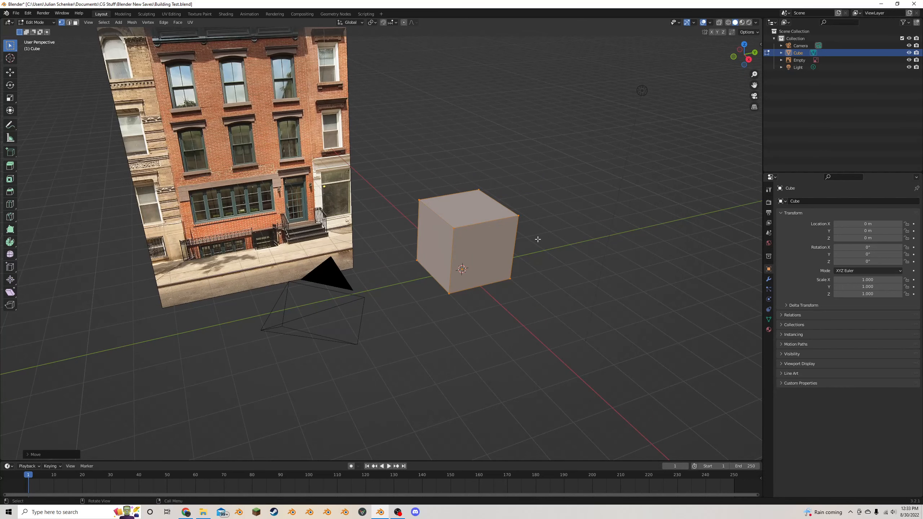
key("s")
key("shift+z")
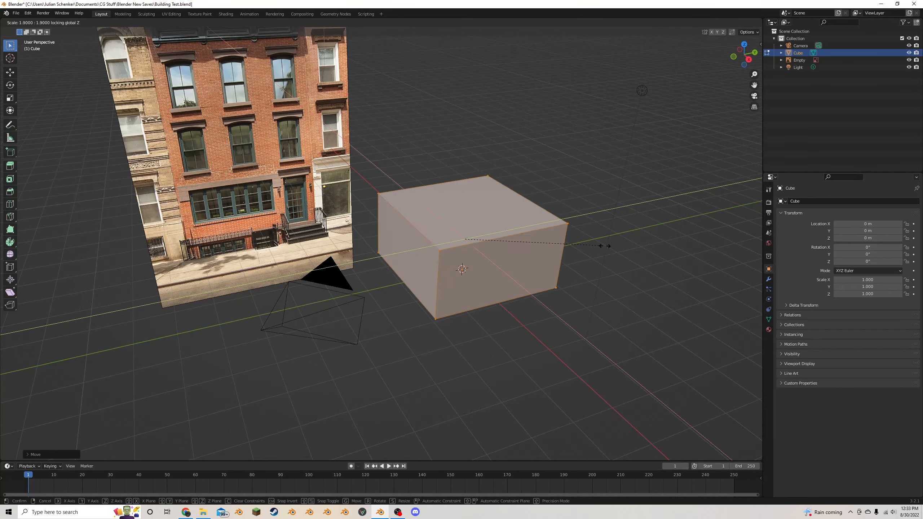
left_click(755, 239)
scroll(607, 228, "down", 3)
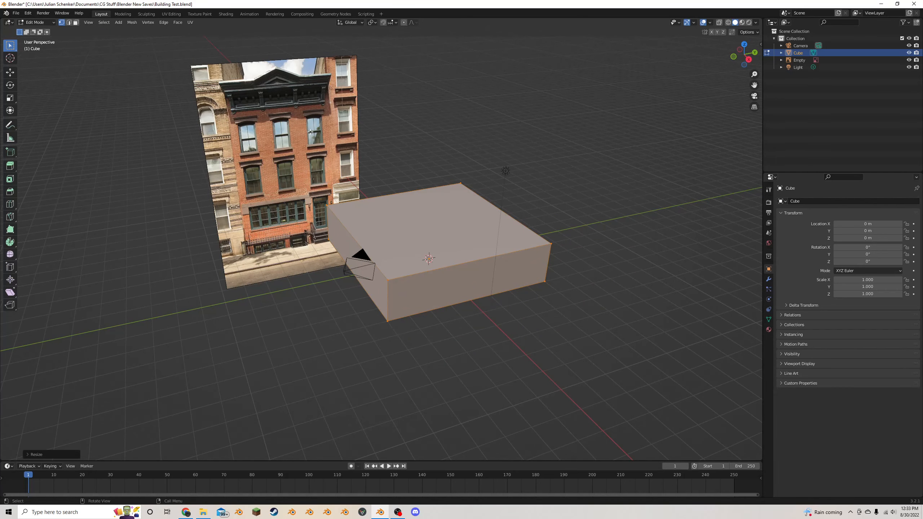
mouse_move(492, 249)
middle_mouse_down()
mouse_move(463, 227)
mouse_move(499, 254)
middle_mouse_up()
key("Tab")
- Add a Basic Human meta-rig as a scale reference and move it about 4.77 m along X, in front of the block
key("shift+a")
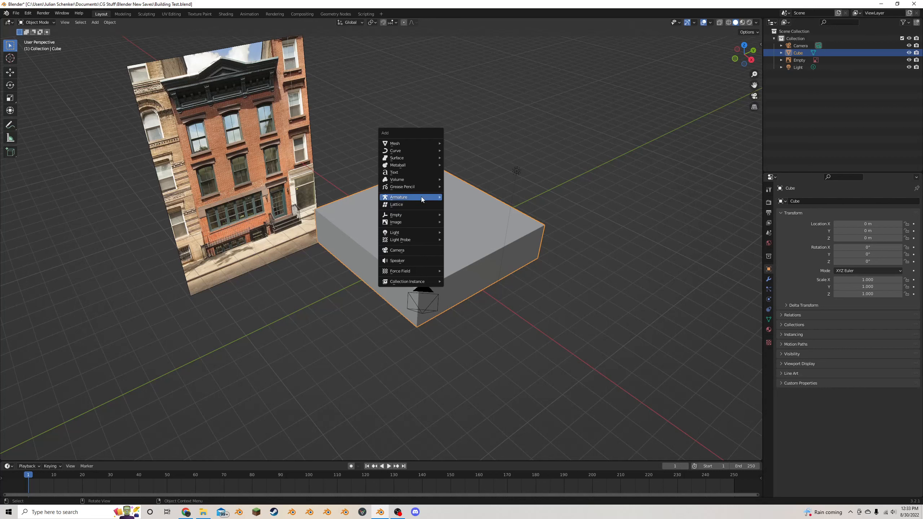
mouse_move(416, 199)
mouse_move(480, 220)
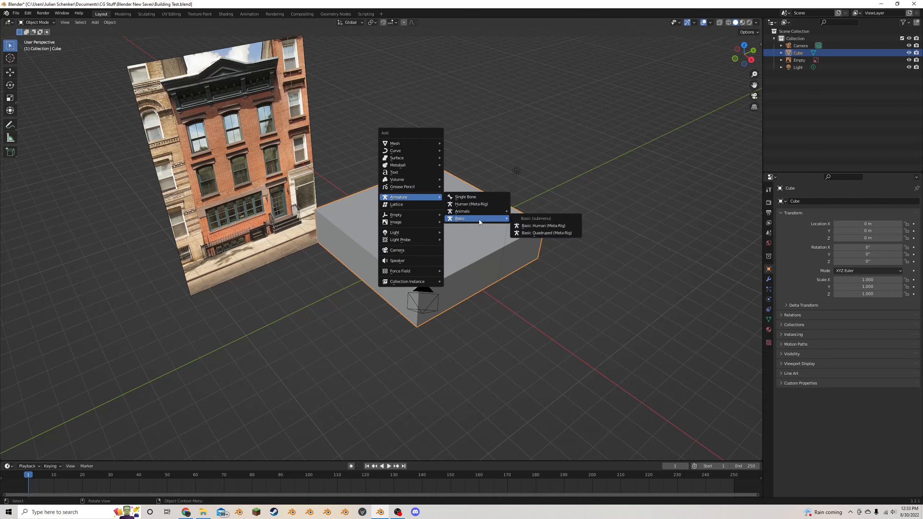
left_click(535, 225)
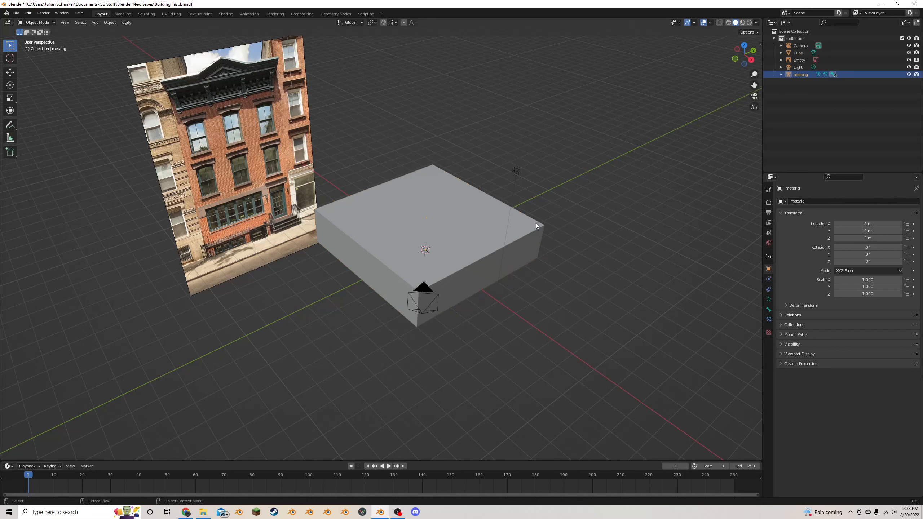
key("g")
key("x")
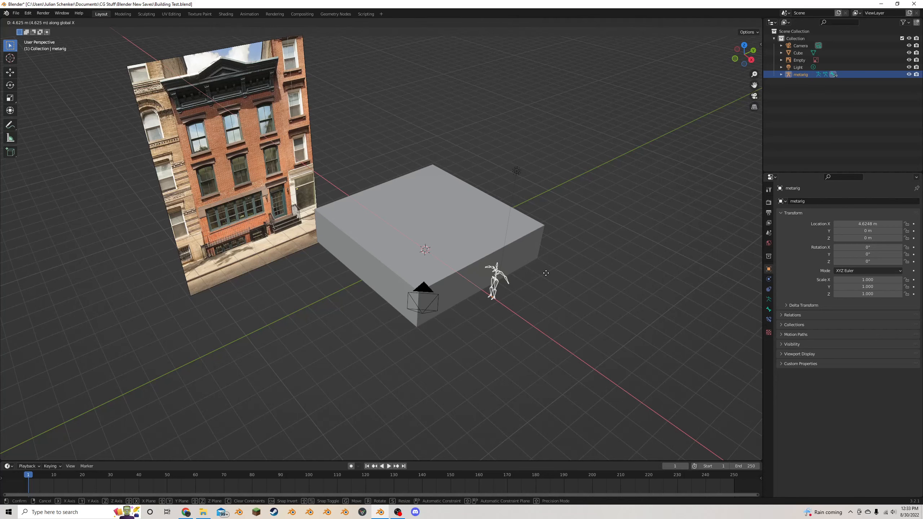
left_click(547, 278)
middle_click_drag(548, 278, 493, 244)
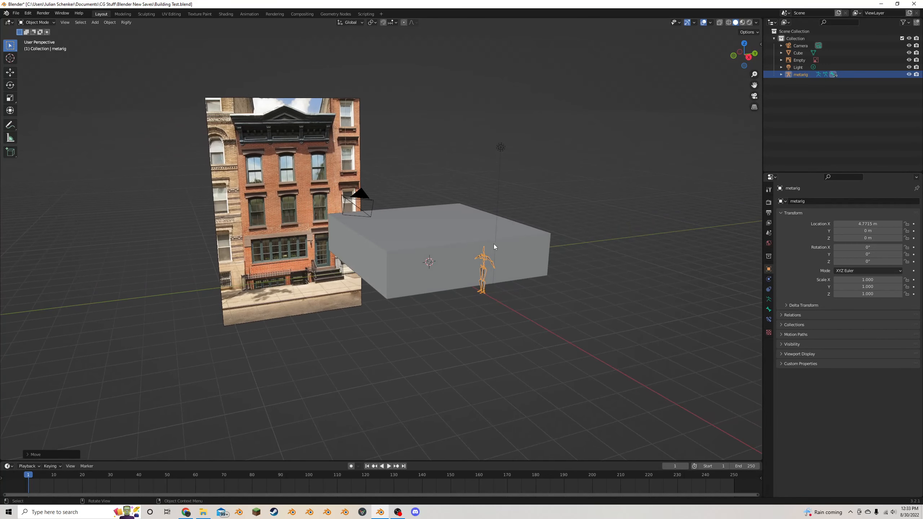
- Raise the block's top face along Z by about 1 m in Edit Mode
left_click(435, 248)
scroll(472, 255, "up", 2)
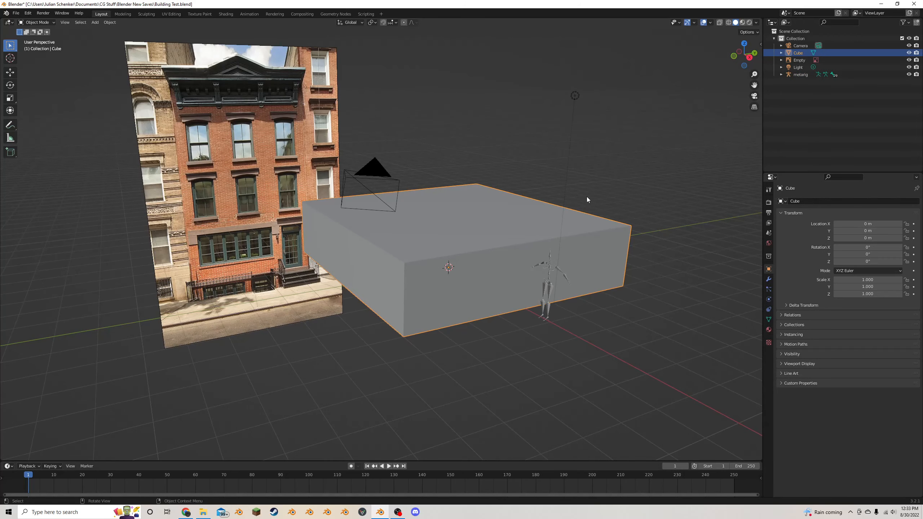
key("Tab")
left_click(497, 213)
left_click(76, 23)
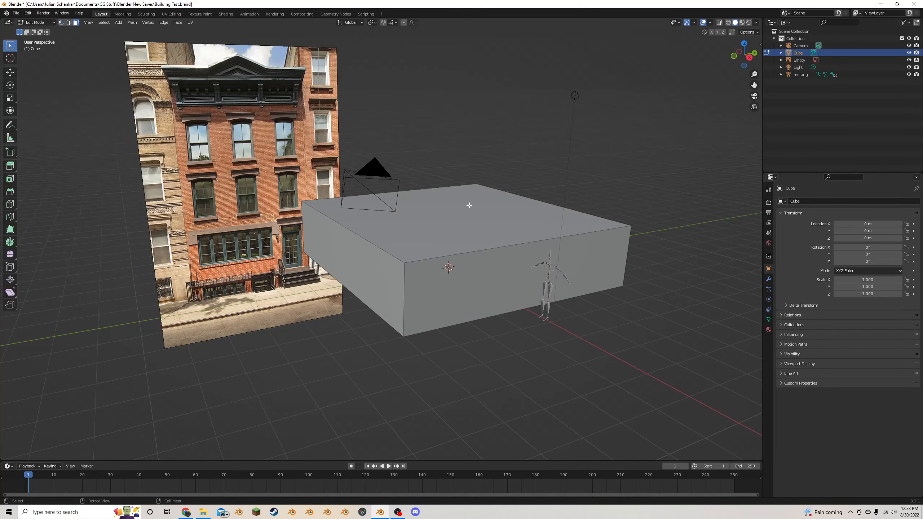
left_click(470, 205)
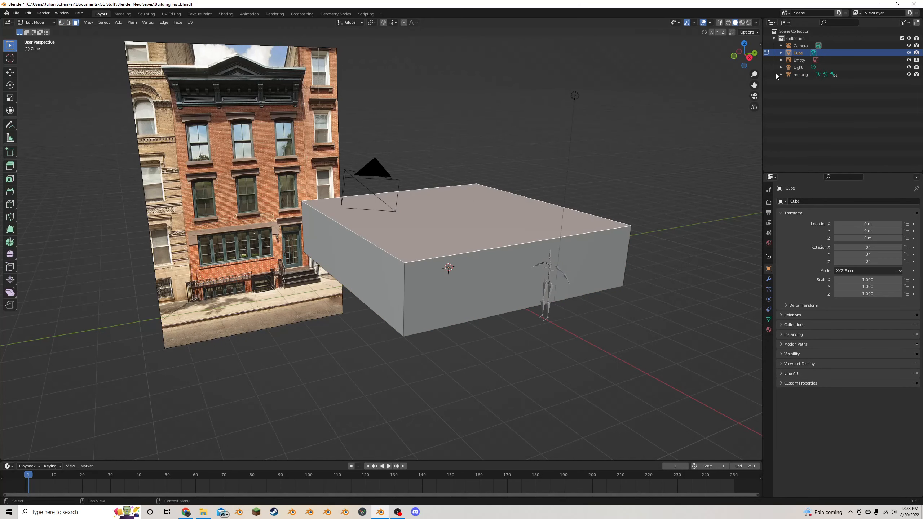
left_click(749, 57)
scroll(409, 167, "up", 1)
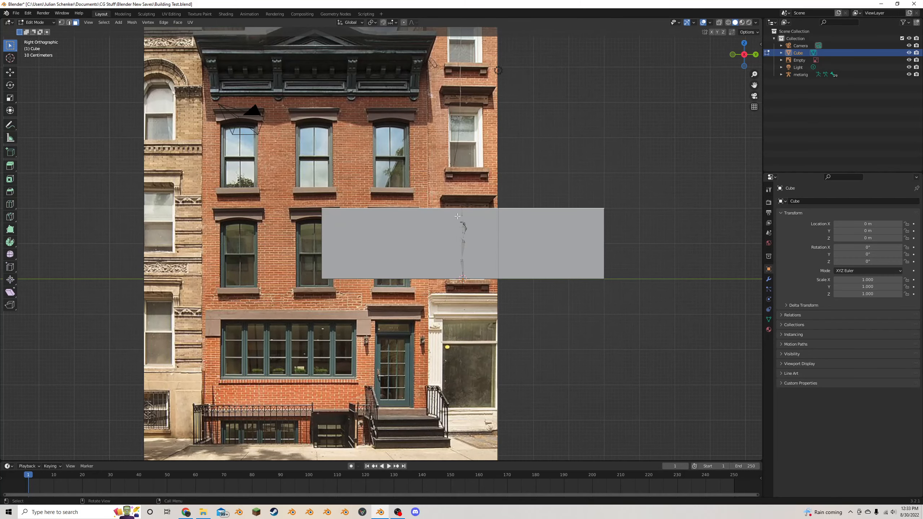
key("g")
key("z")
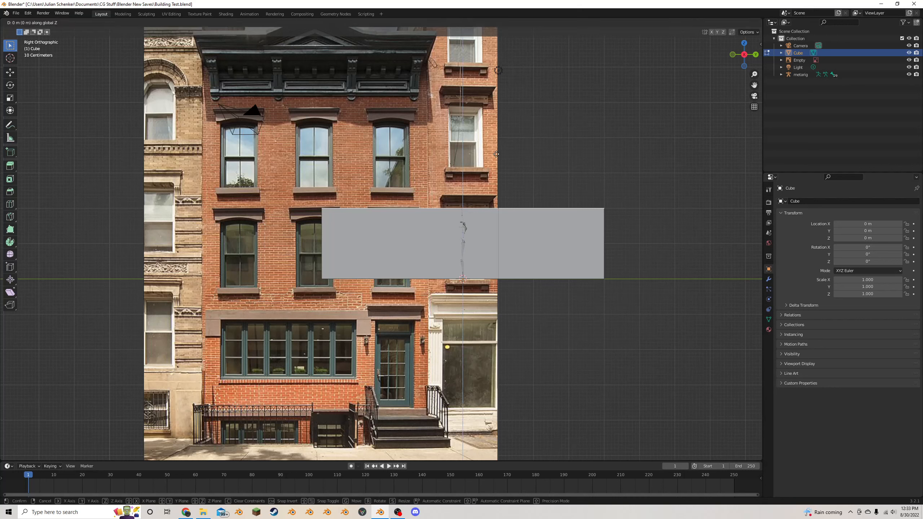
left_click(513, 120)
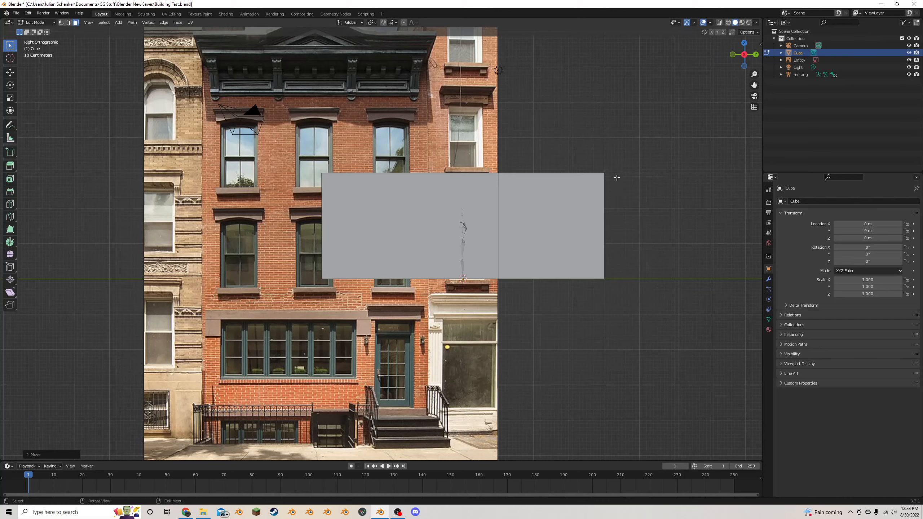
- Add a centred loop cut through the block that divides it into two halves along X
middle_click_drag(489, 198, 420, 212)
scroll(522, 219, "down", 2)
key("Tab")
scroll(522, 218, "down", 2)
key("Tab")
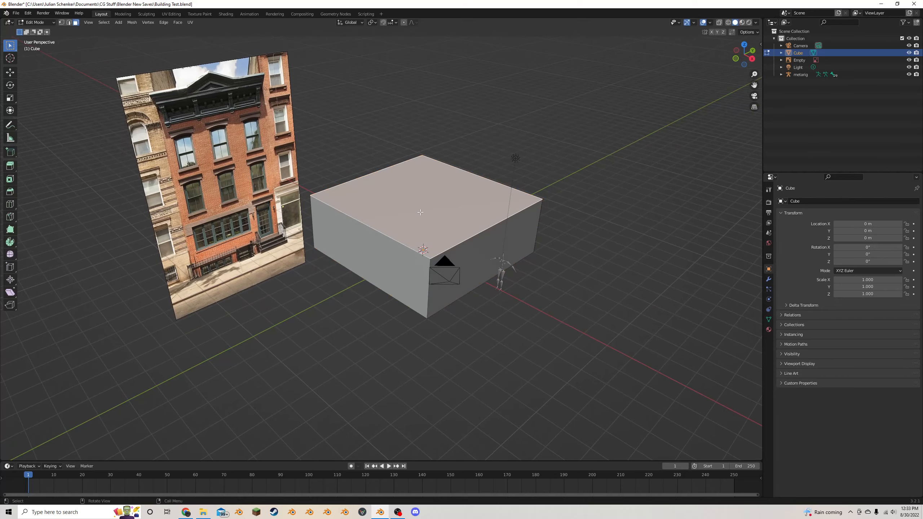
left_click(11, 204)
middle_click_drag(251, 204, 320, 216)
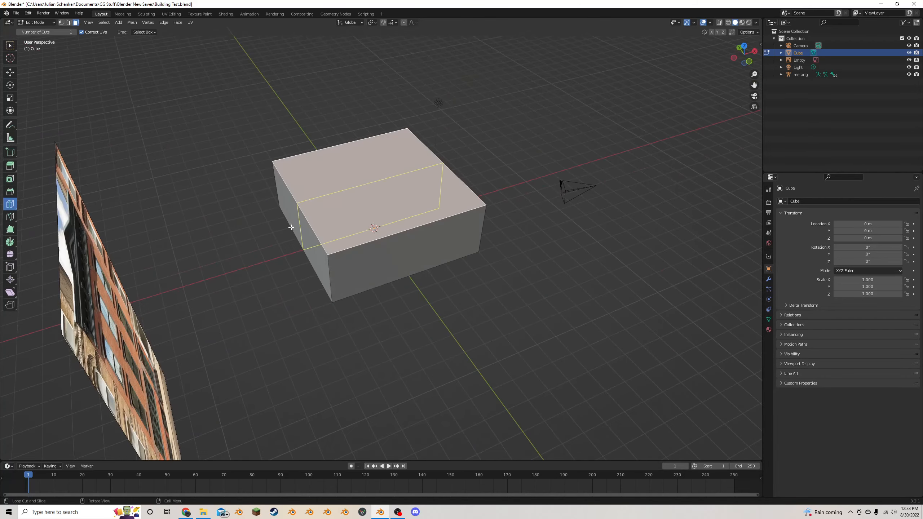
middle_click_drag(392, 217, 333, 225)
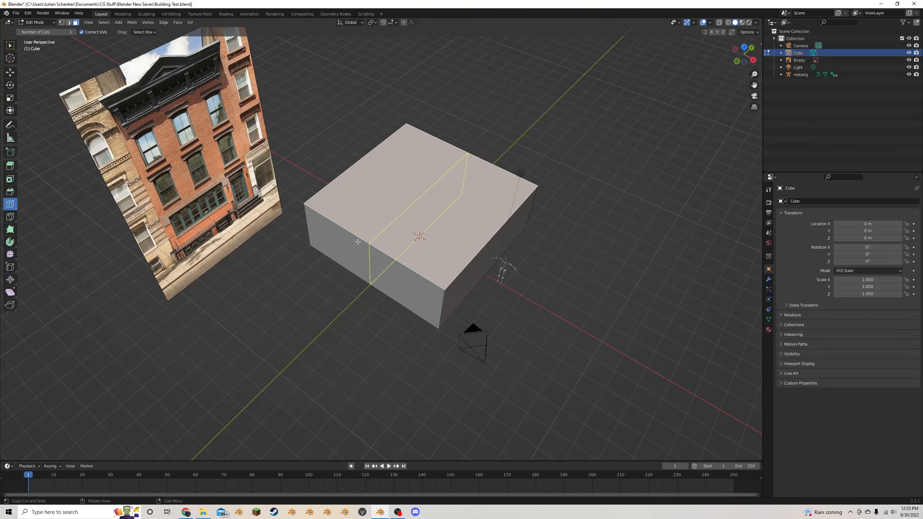
left_click(382, 233)
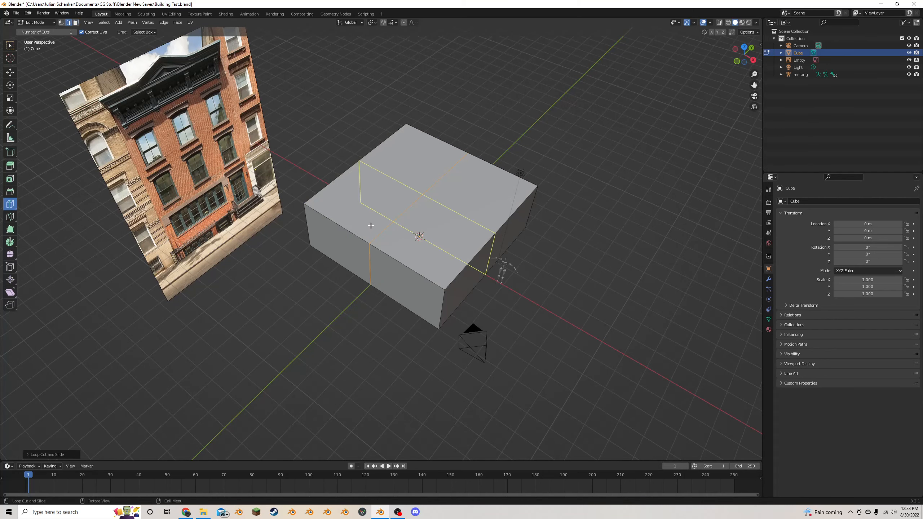
- Select the faces of the block's negative-X half, delete them, and return to Object Mode
left_click(10, 73)
middle_click_drag(183, 71, 226, 62)
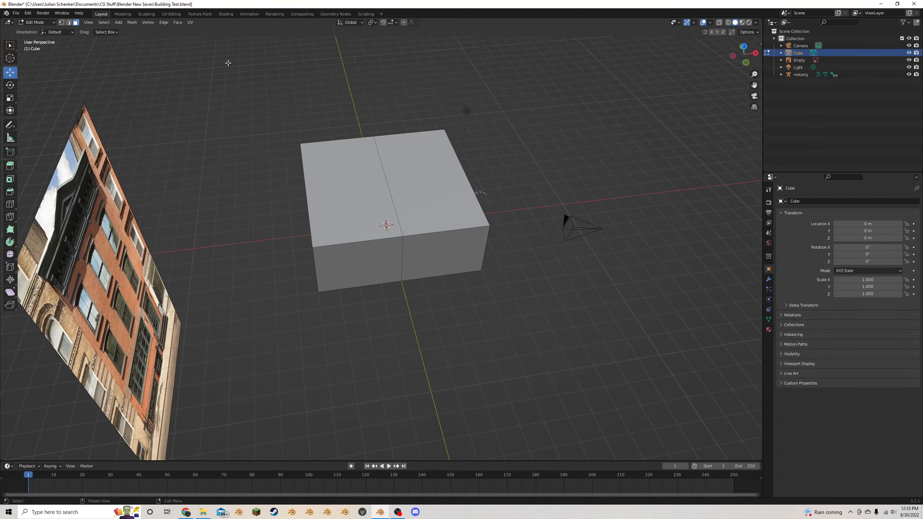
key("c")
left_click_drag(325, 228, 330, 259)
right_click(330, 259)
mouse_move(330, 259)
middle_mouse_down()
mouse_move(349, 244)
mouse_move(441, 220)
mouse_move(646, 259)
middle_mouse_up()
key("c")
left_click(304, 231)
key("x")
left_click(312, 229)
key("Tab")
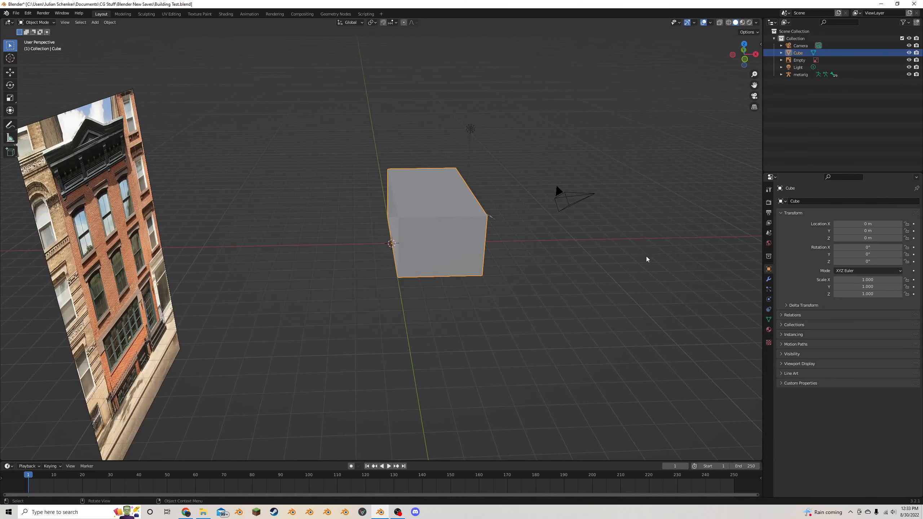
- Add a Mirror modifier on the X axis to the half block and enable Clipping
left_click(768, 279)
left_click(854, 201)
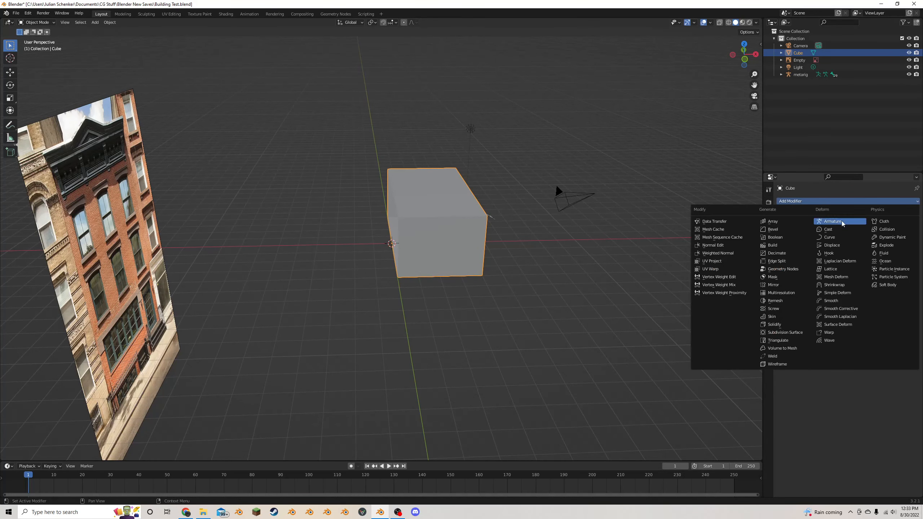
left_click(786, 285)
middle_click_drag(623, 243, 581, 236)
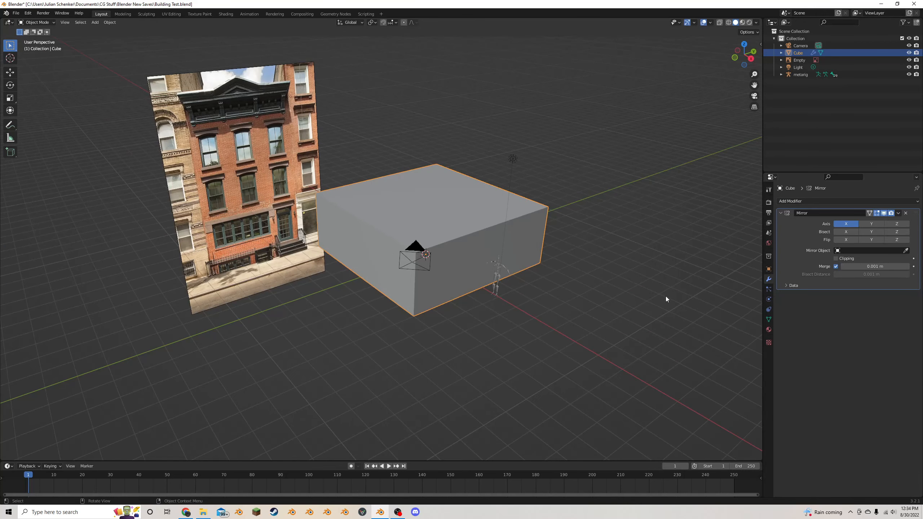
left_click(839, 260)
- In Edit Mode, try moving the half block's side face with Clipping enabled, then cancel the move
key("Tab")
left_click(380, 252)
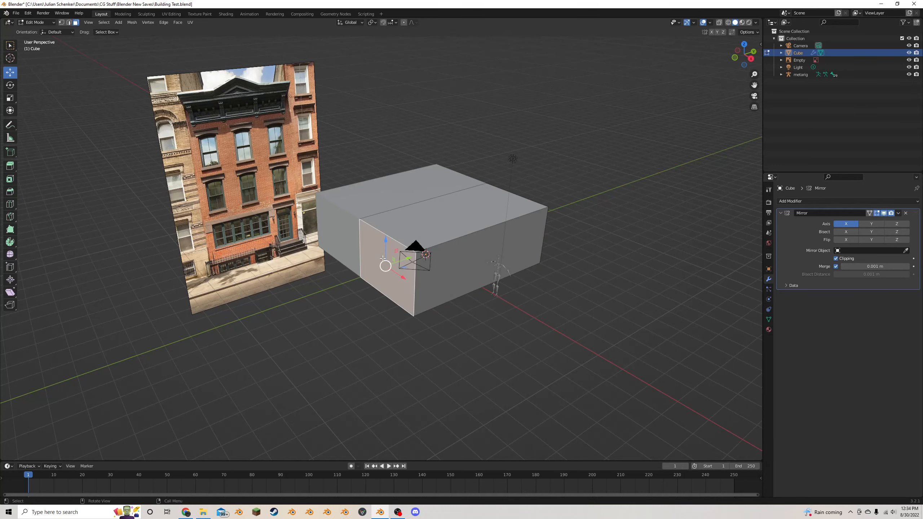
key("g")
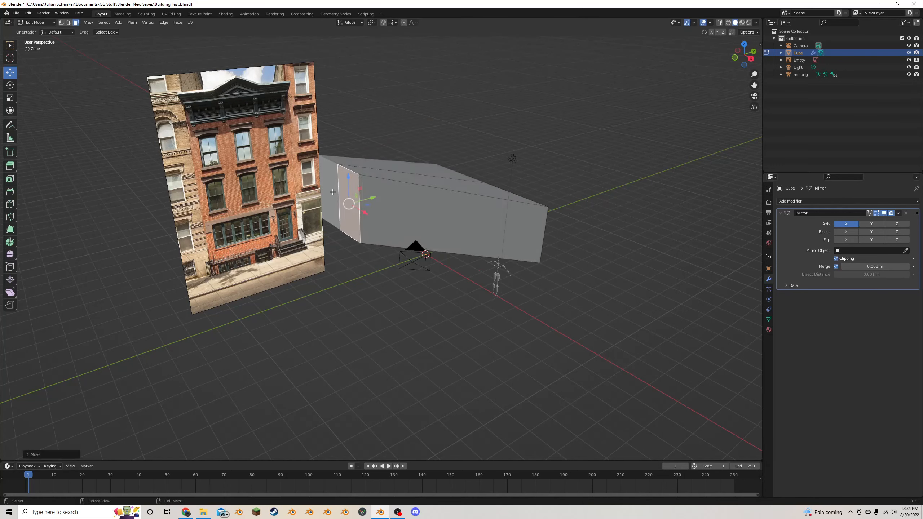
key("Escape")
- Try moving the same side face with Clipping disabled, cancel the move, and enable Clipping again
left_click(836, 258)
middle_click_drag(406, 247, 490, 227)
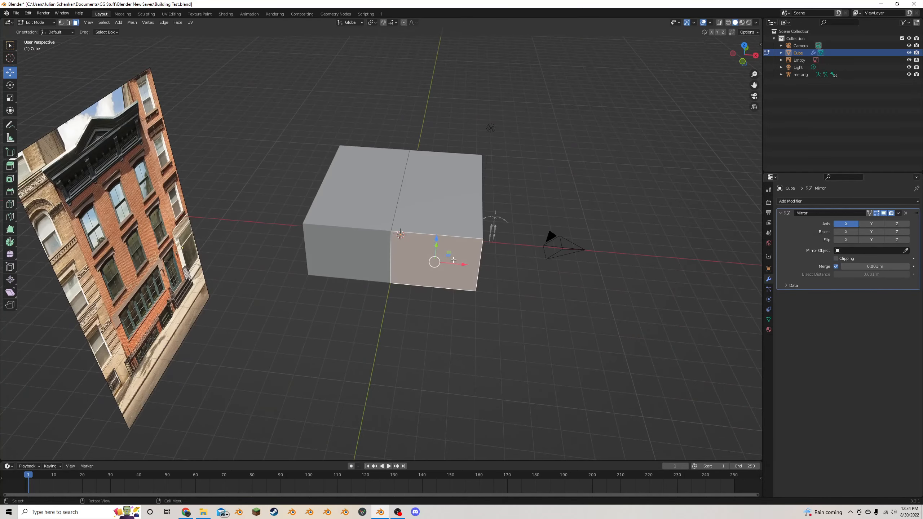
key("g")
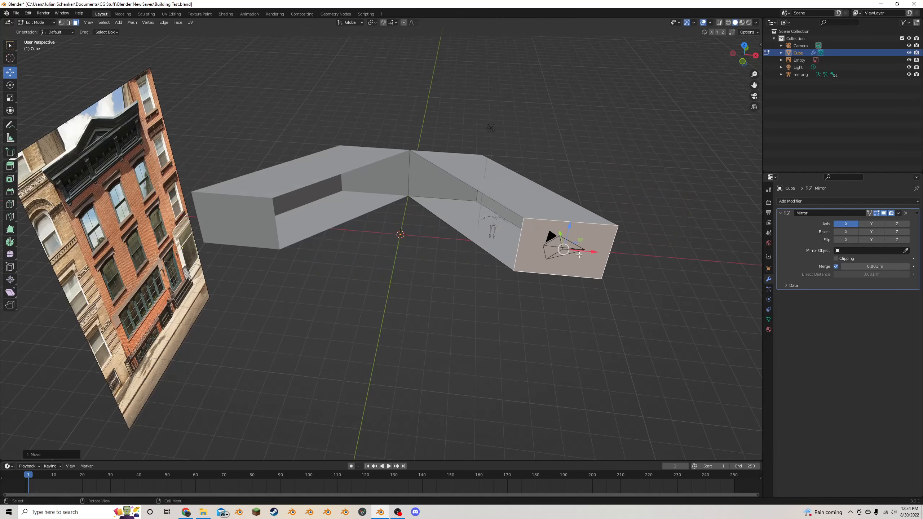
key("Escape")
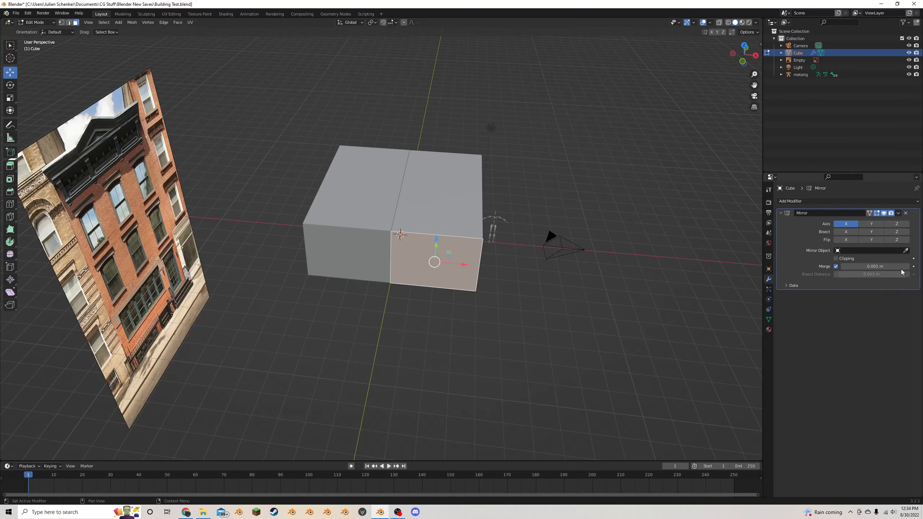
left_click(836, 259)
middle_click_drag(561, 236, 466, 226)
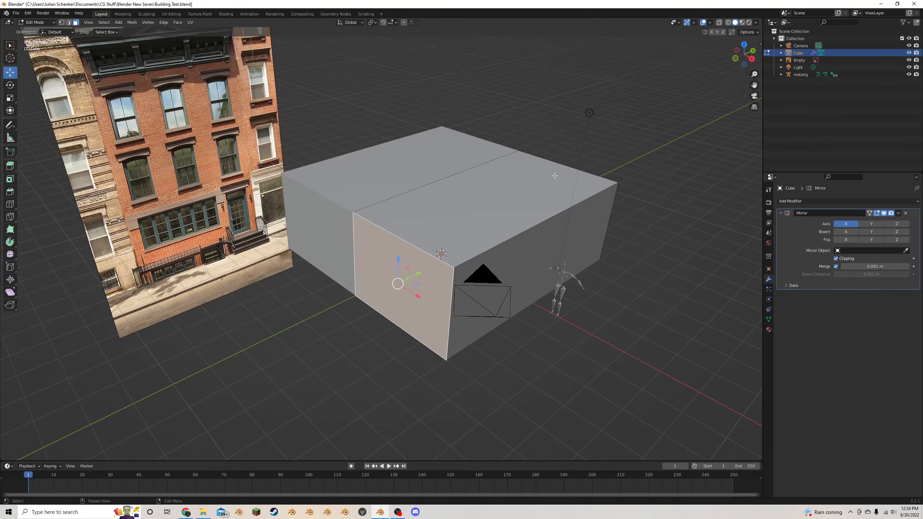
- In right view, extrude the block's top face upward twice by about 3 m each for two more storeys, and return to Object Mode
left_click(576, 170)
middle_click_drag(576, 170, 544, 173)
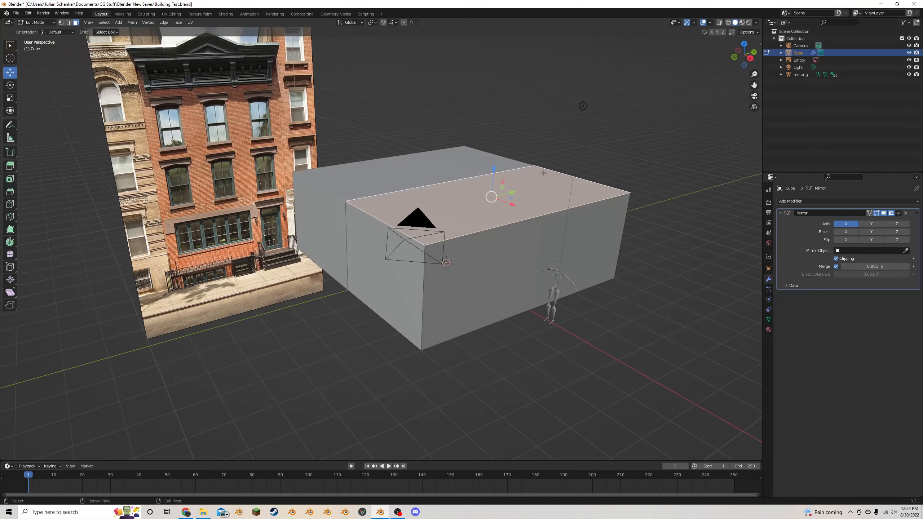
left_click(749, 58)
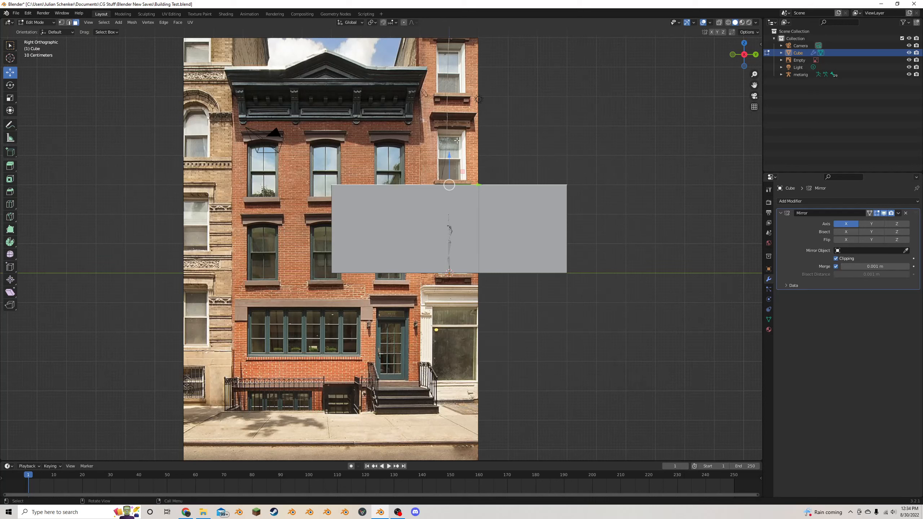
key("e")
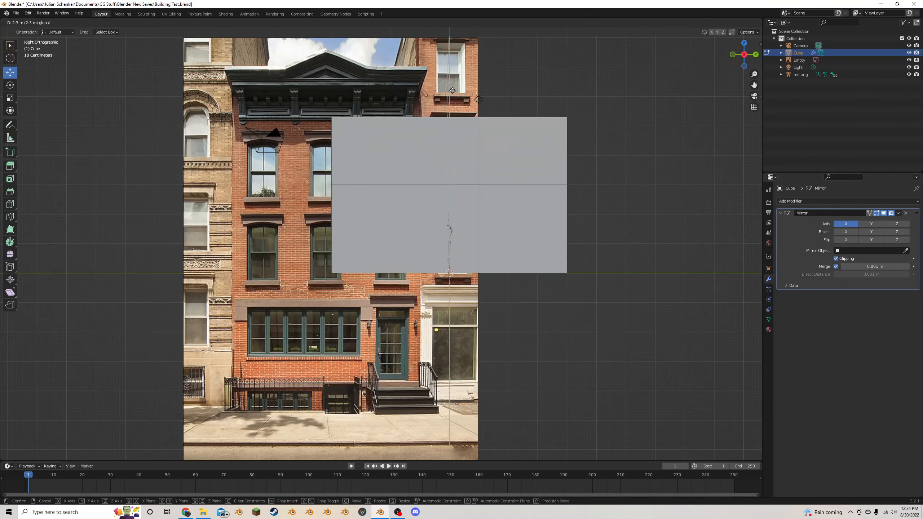
left_click(460, 69)
scroll(461, 87, "down", 2)
key("e")
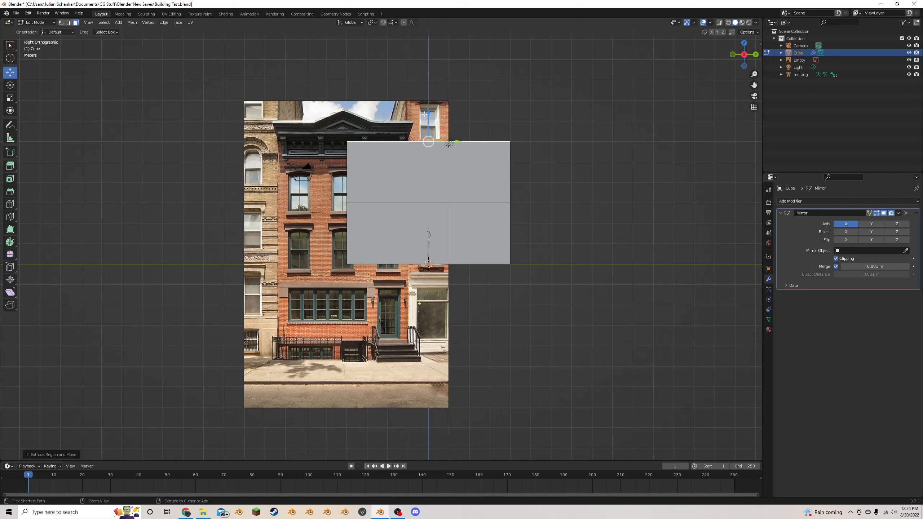
left_click(442, 62)
key("Tab")
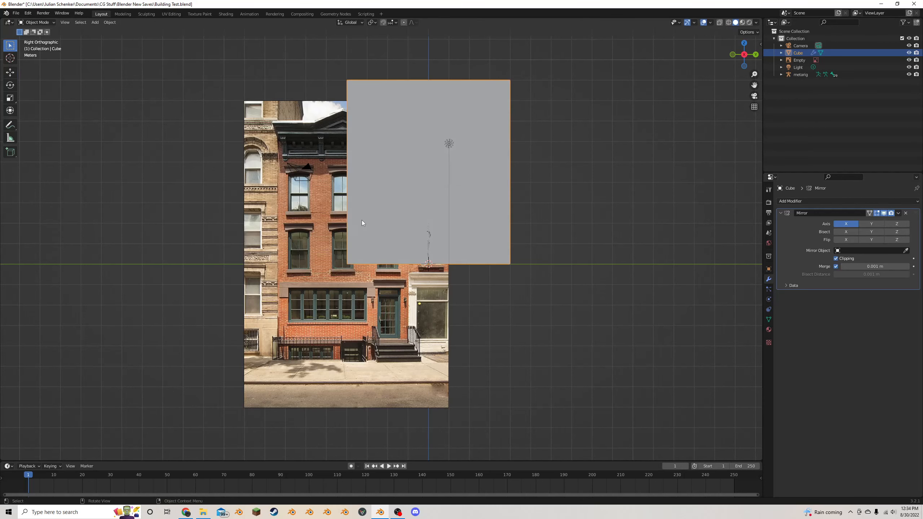
- Move the facade reference image beside the block to about Y -9.37 m and Z 4.96 m, aligning its street level with the ground
left_click(314, 239)
key("g")
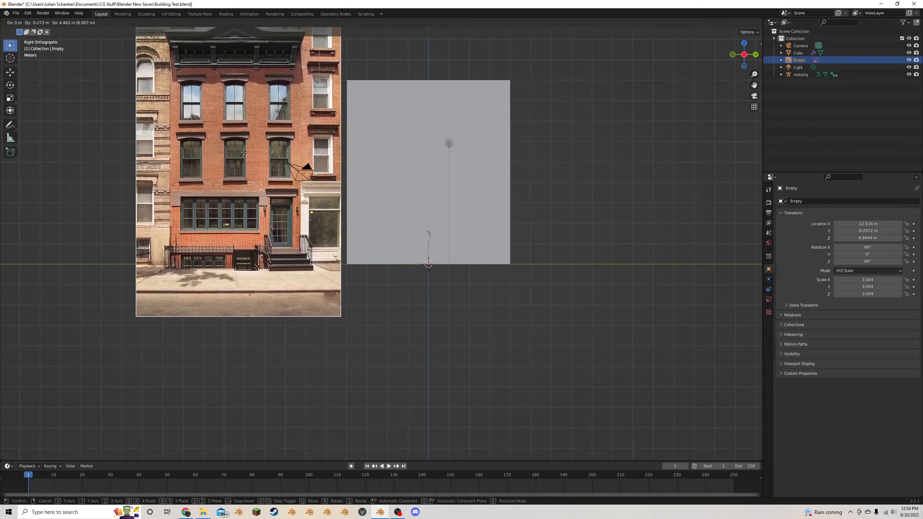
left_click(237, 144)
middle_click_drag(426, 146, 395, 213, "shift")
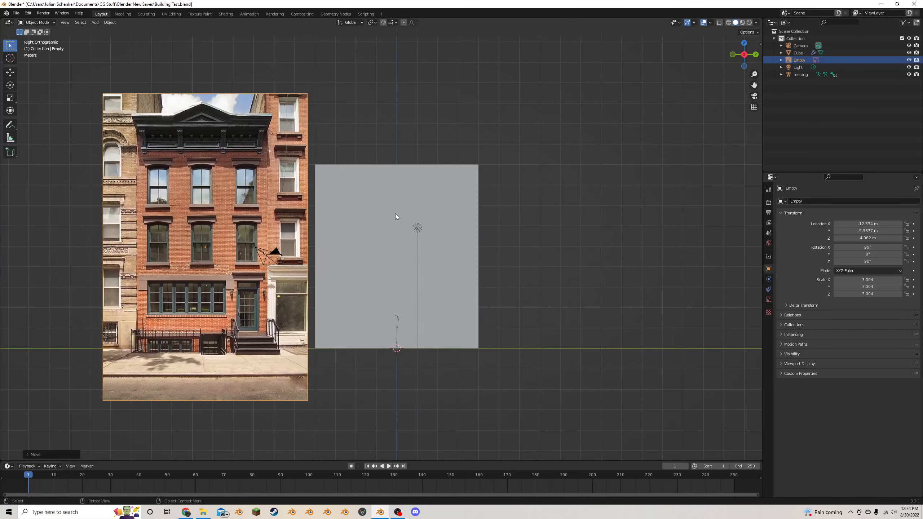
- In the block's Edit Mode, extrude its top face again and raise the new face about 2 m along Z
left_click(395, 213)
key("Tab")
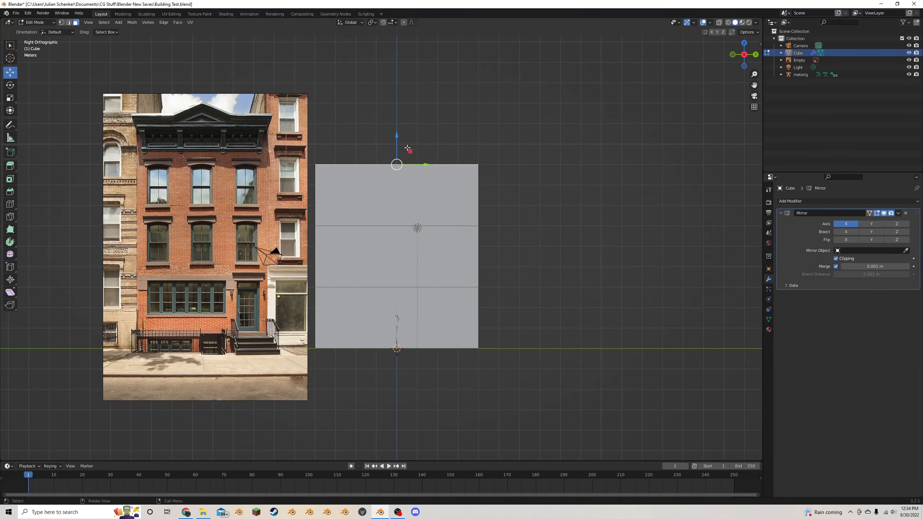
key("e")
left_click(456, 128)
left_click_drag(395, 133, 400, 116)
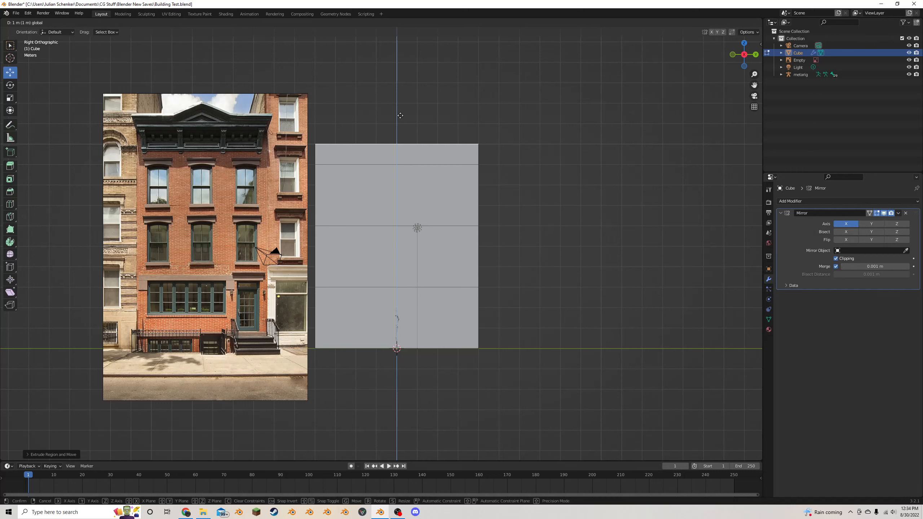
left_click_drag(400, 115, 403, 106)
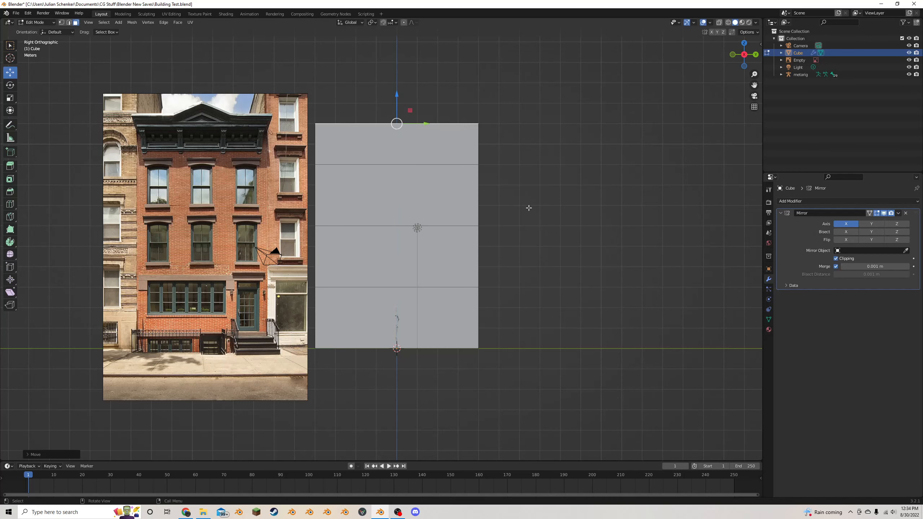
- Select the whole mesh and scale it along Y by about 0.84 to match the reference facade's width
key("a")
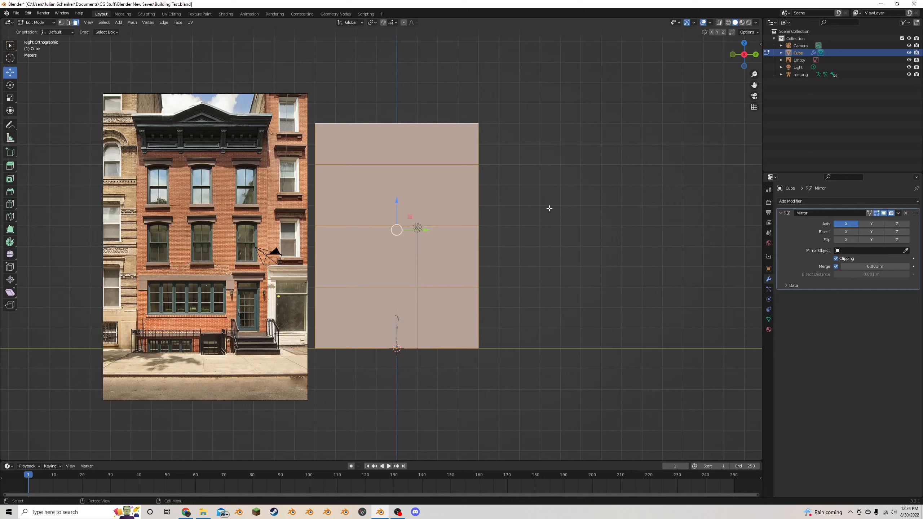
key("s")
key("y")
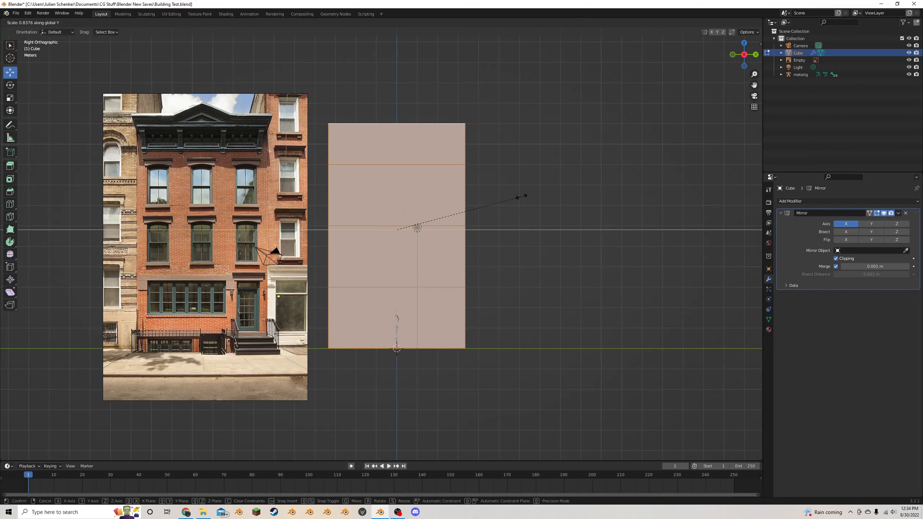
left_click(532, 196)
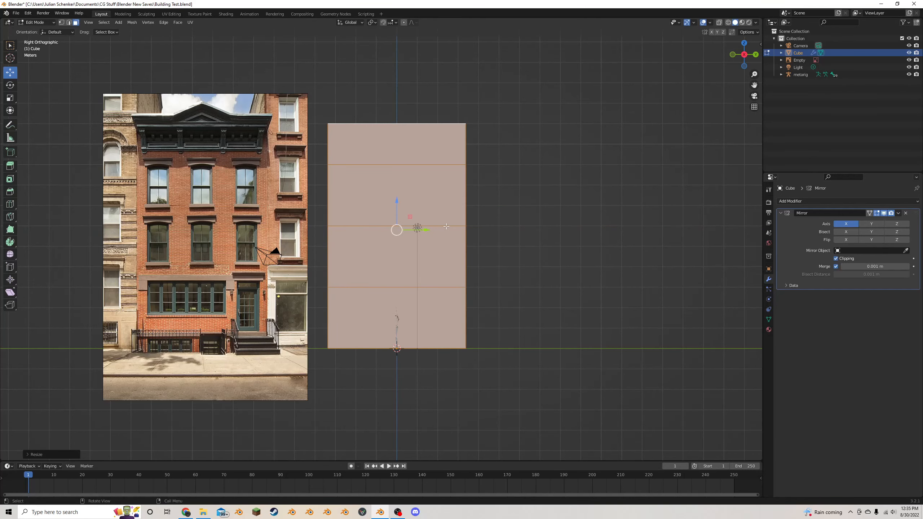
- Select all of the block's front faces and move them outward along X
mouse_move(446, 226)
middle_mouse_down()
mouse_move(436, 232)
mouse_move(439, 216)
middle_mouse_up()
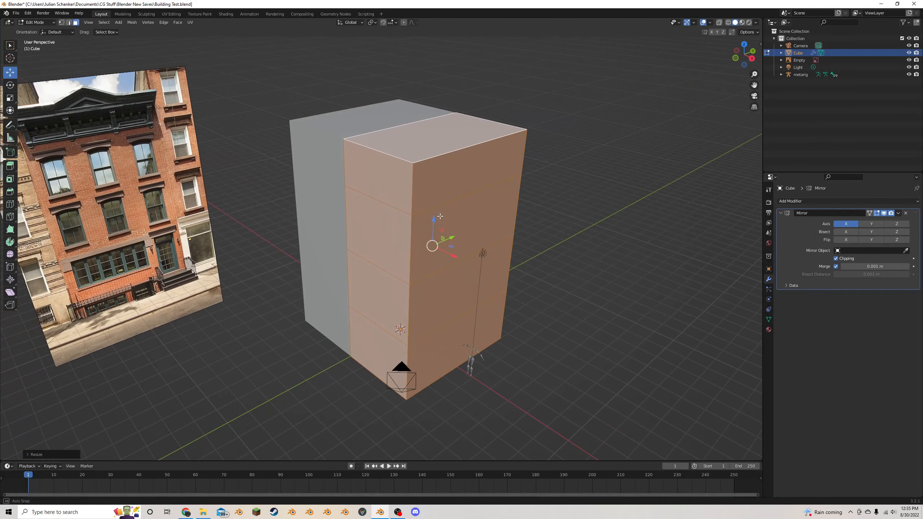
left_click(458, 186)
key("c")
left_click_drag(464, 222, 458, 318)
right_click(459, 318)
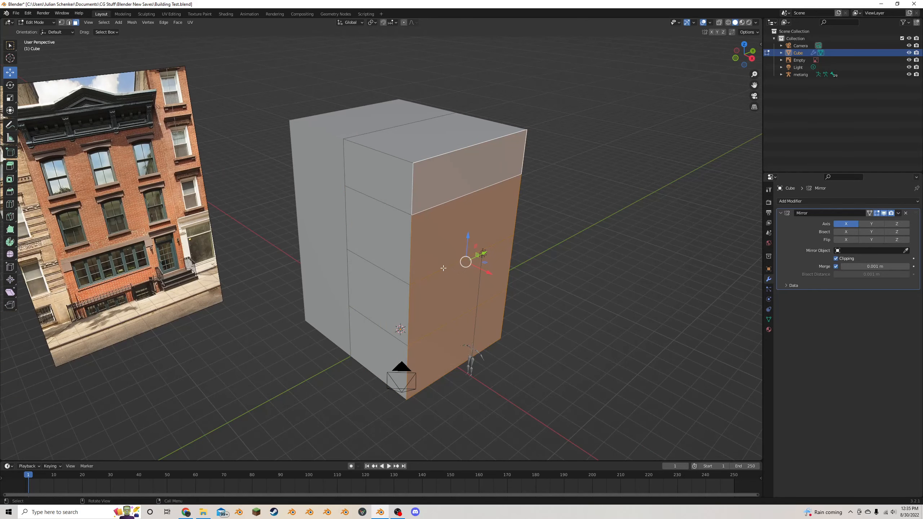
middle_click_drag(479, 153, 489, 168)
left_click_drag(501, 276, 515, 290)
middle_click_drag(473, 218, 577, 196)
key("s")
key("y")
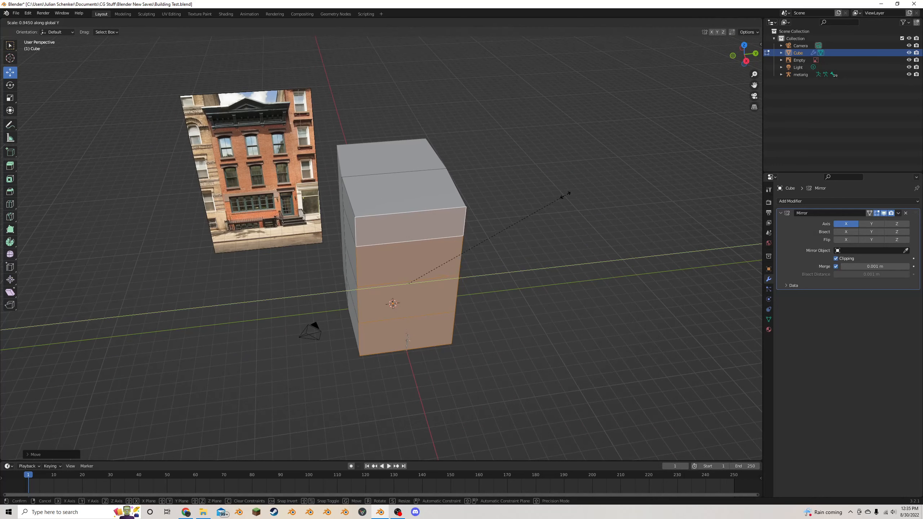
left_click(565, 196)
- Grow the front-face selection to its neighbouring faces, scale them along Y by about 0.97, and deselect everything
key("ctrl+KP_Add")
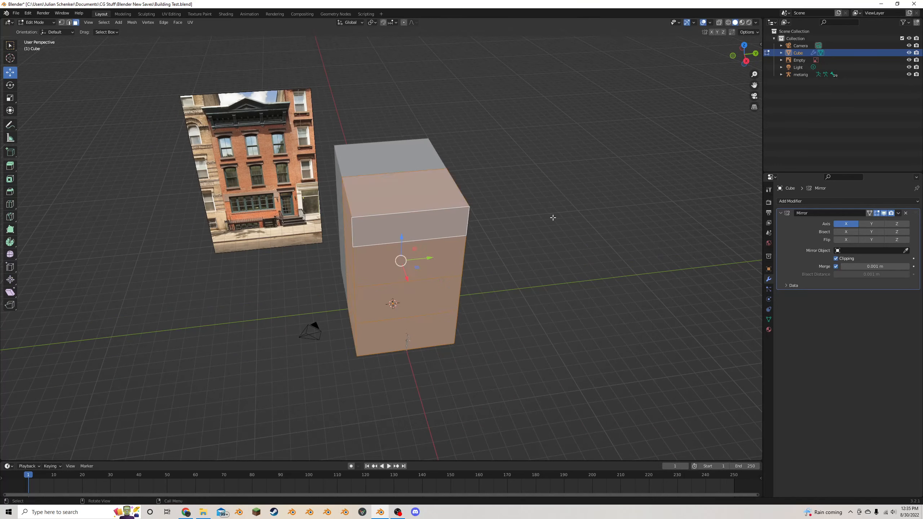
key("s")
key("y")
left_click(549, 219)
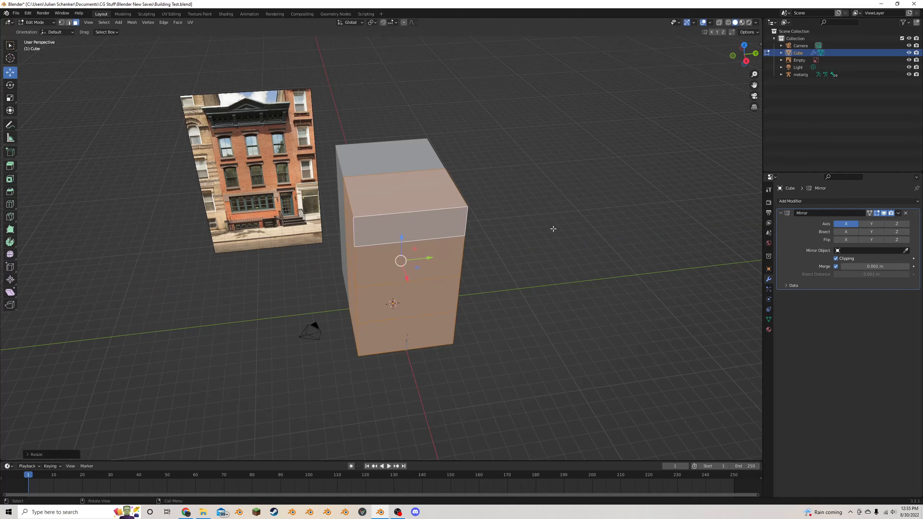
left_click(553, 228)
- Select the front face of the block's top storey in the Right orthographic view
middle_click_drag(552, 229, 553, 178)
left_click(745, 57)
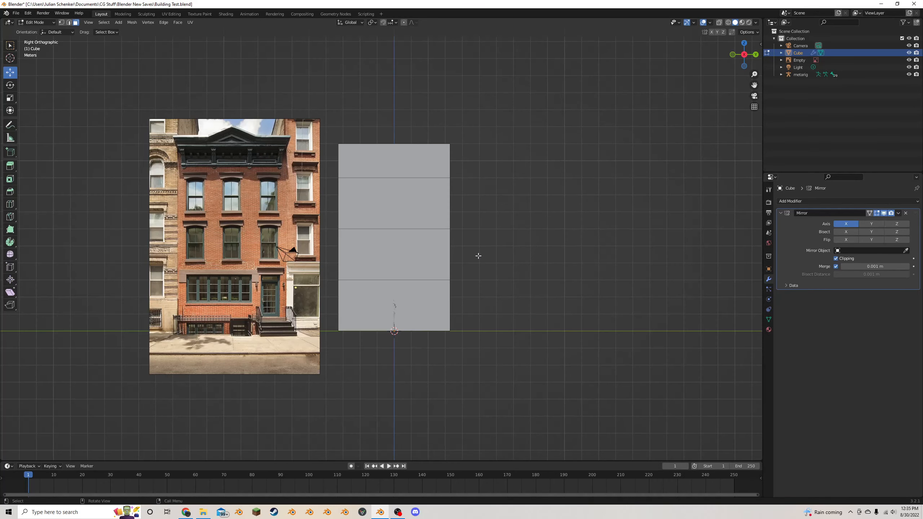
scroll(472, 256, "up", 1)
left_click(439, 235)
left_click(543, 208)
left_click(434, 138)
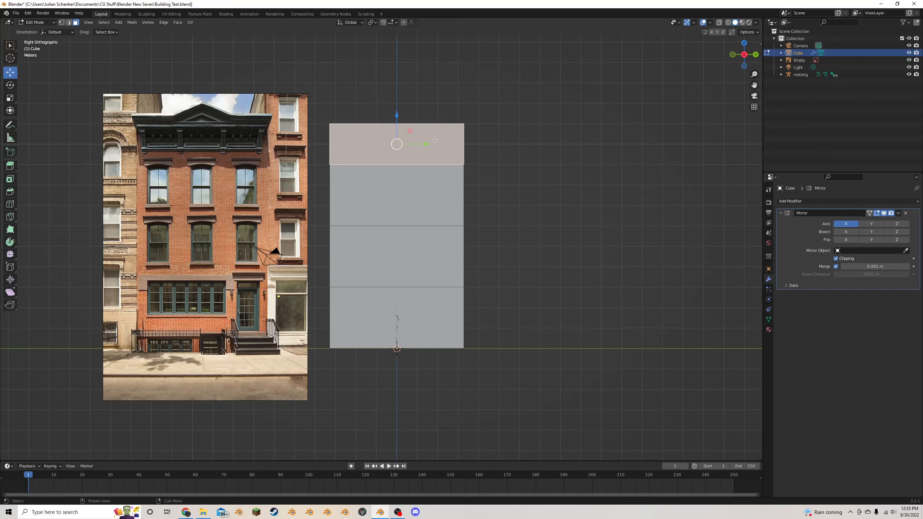
scroll(418, 162, "up", 1)
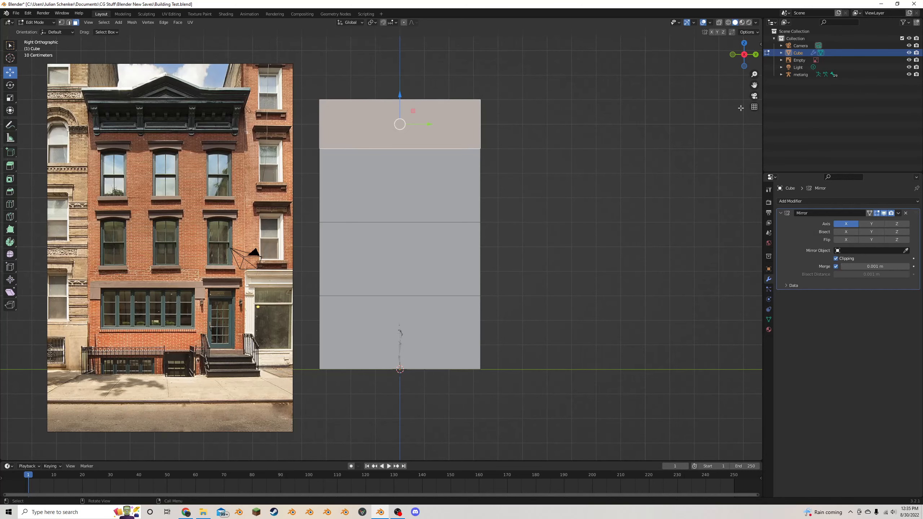
left_click_drag(755, 85, 755, 161)
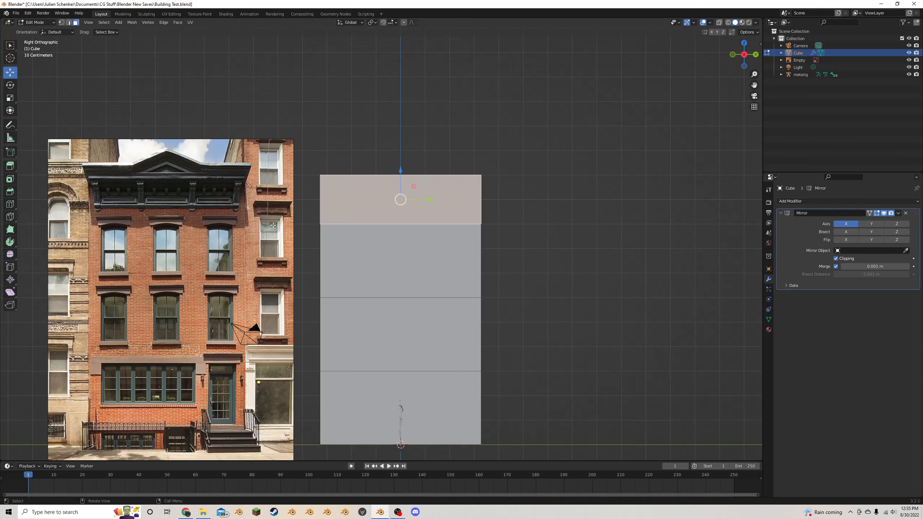
scroll(498, 218, "up", 2)
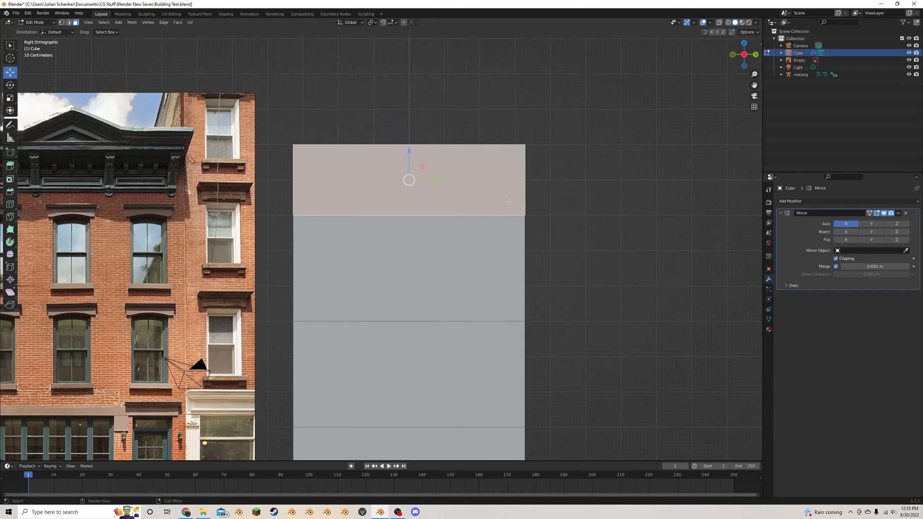
key("g")
left_click(511, 181)
key("ctrl+z")
- Duplicate the top storey's front face in place and scale the copy down uniformly to form a smaller panel
key("shift+d")
right_click(578, 179)
middle_click_drag(578, 179, 584, 211)
scroll(606, 221, "down", 2)
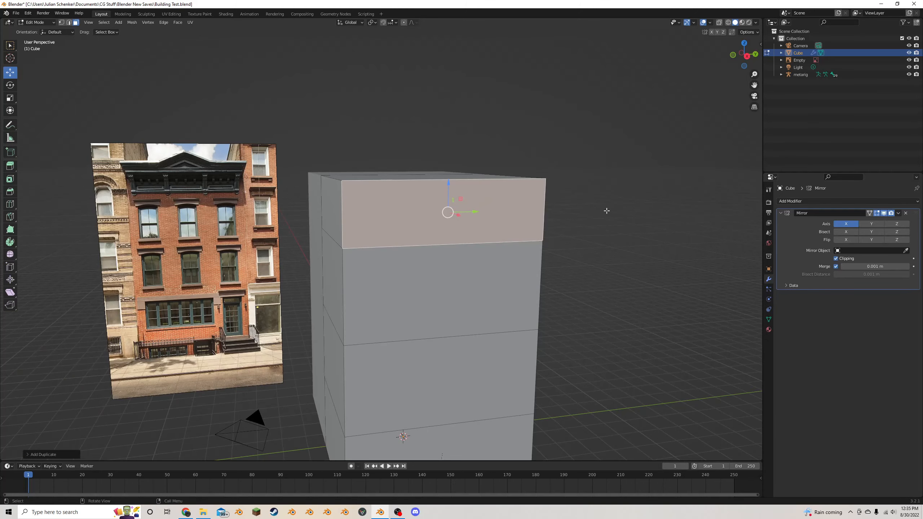
key("s")
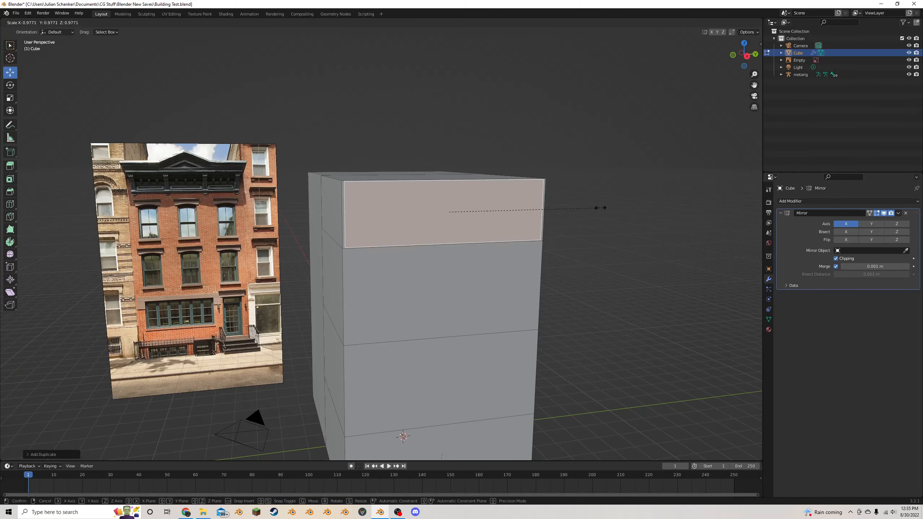
left_click(566, 202)
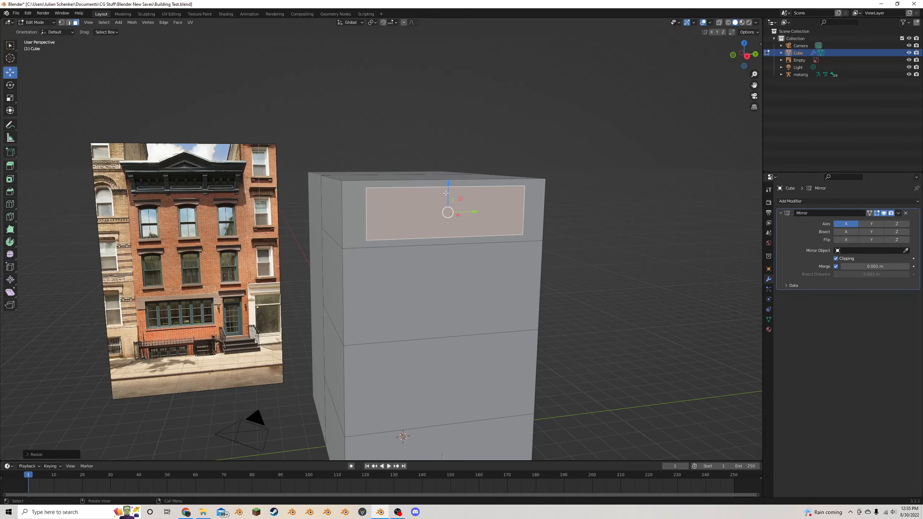
- Raise the panel along Z so it projects above the roof edge, and add one horizontal loop cut at roof level
left_click_drag(448, 193, 447, 166)
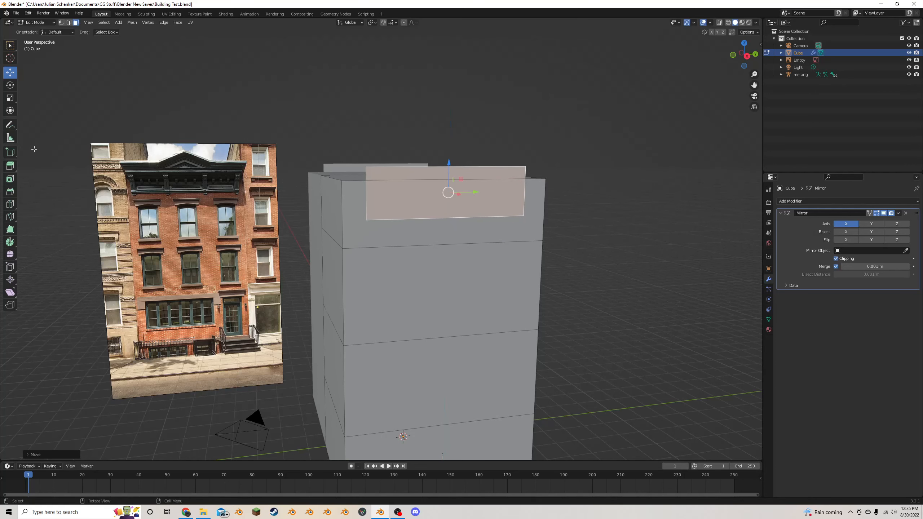
left_click(15, 203)
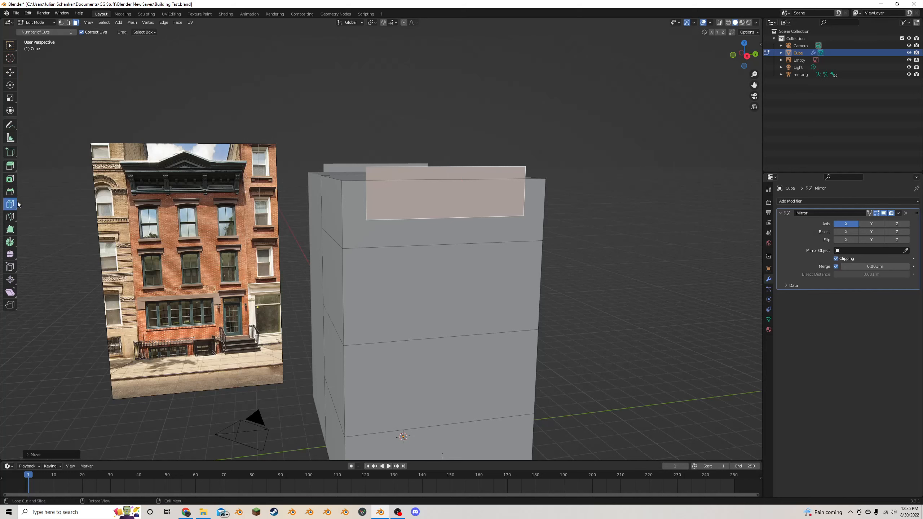
left_click_drag(368, 194, 373, 181)
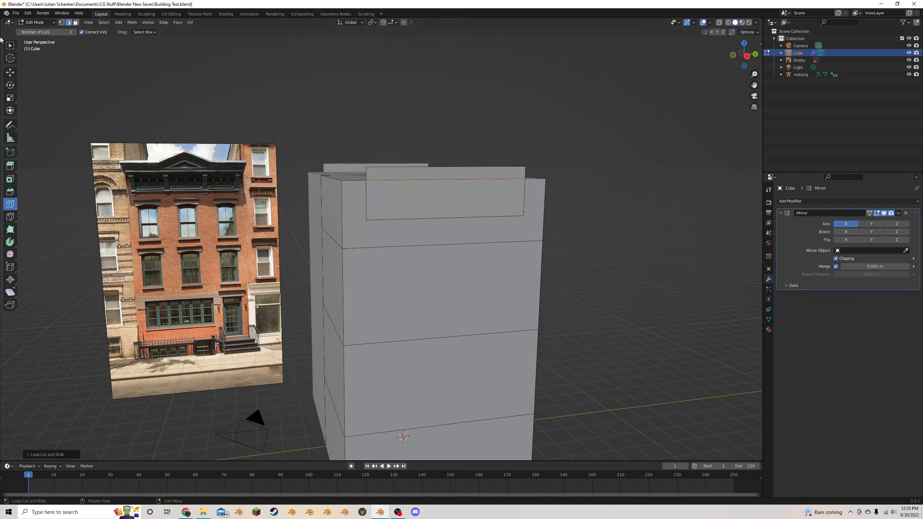
- Extrude the panel's two short side edges above the loop cut and scale them outward along Y by about 1.28
left_click(12, 74)
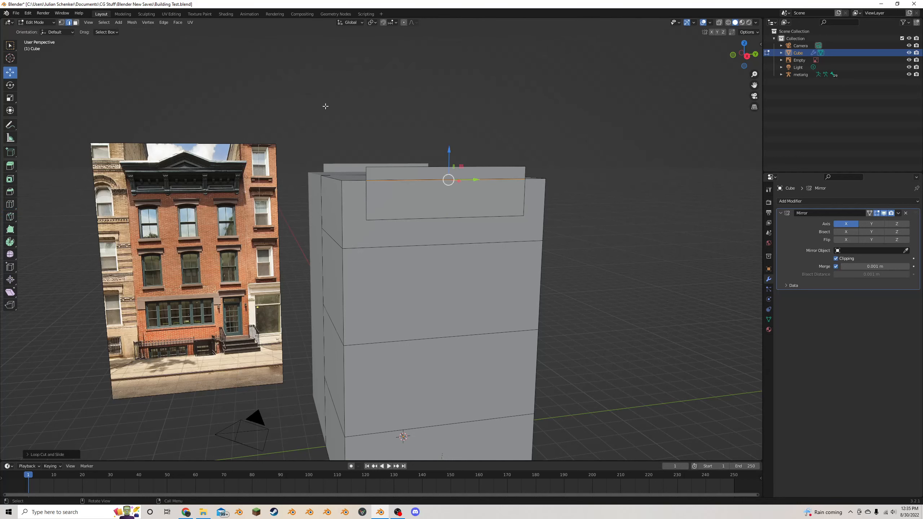
left_click(368, 173)
left_click(522, 172, "shift")
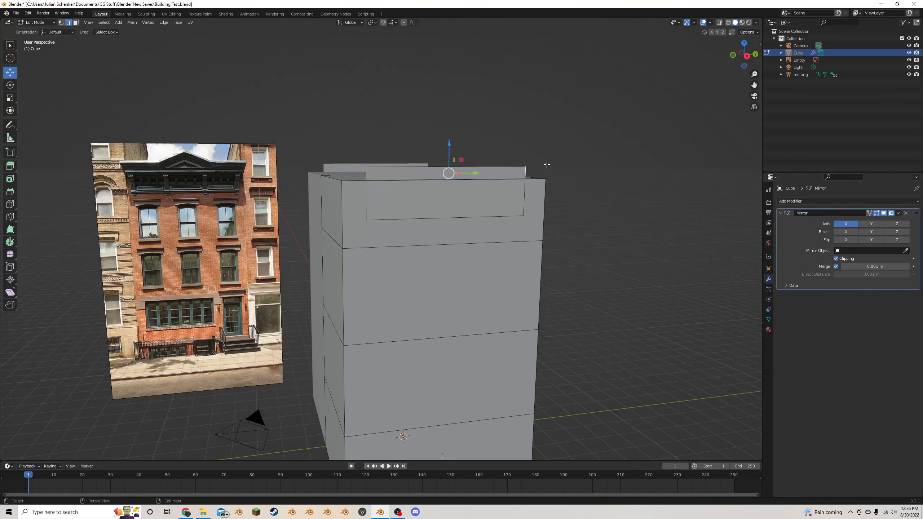
middle_click_drag(548, 163, 523, 169)
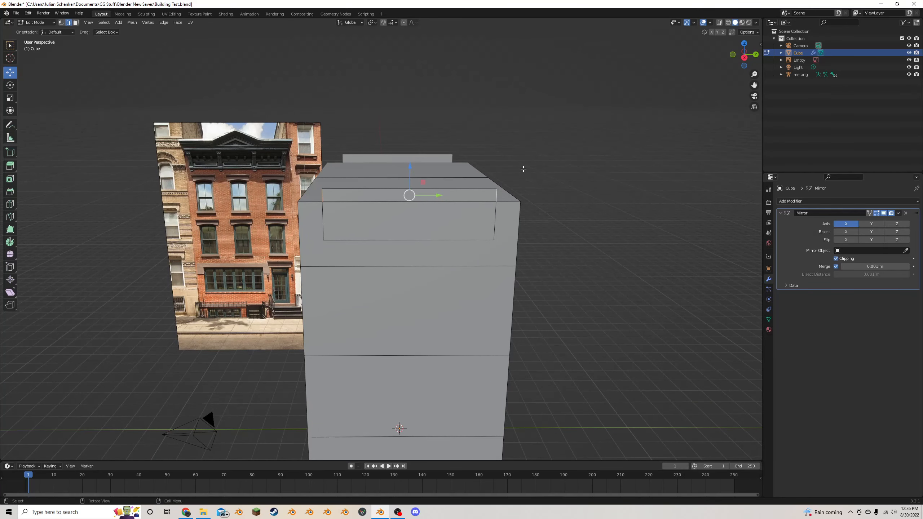
key("e")
right_click(523, 169)
key("s")
key("x")
left_click(523, 169)
key("s")
key("y")
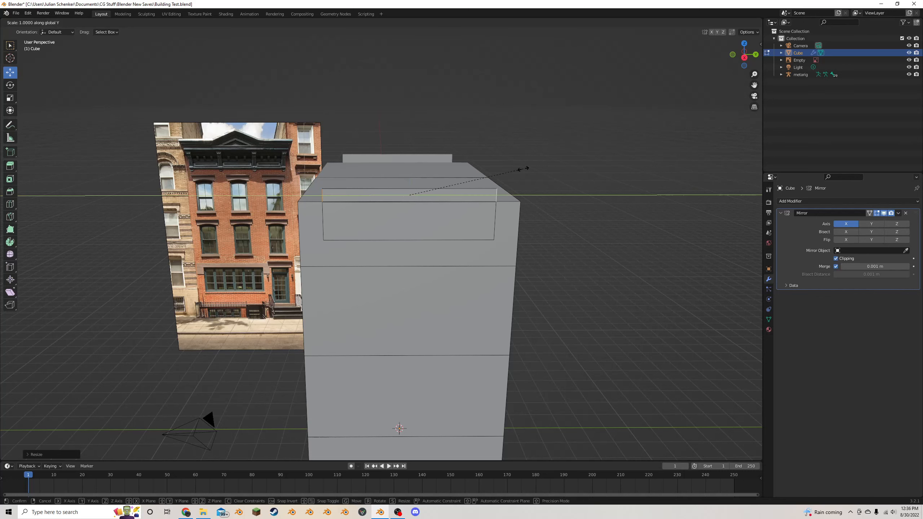
left_click(555, 161)
- Select all linked faces of the cornice panel and extrude them along their normals by about 0.14 m
middle_click_drag(545, 152, 518, 144)
scroll(564, 153, "up", 4)
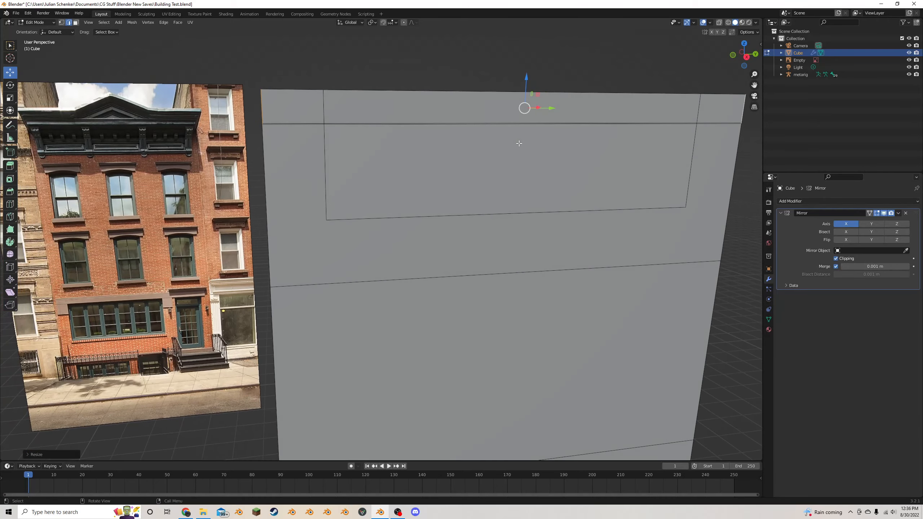
scroll(508, 142, "down", 5)
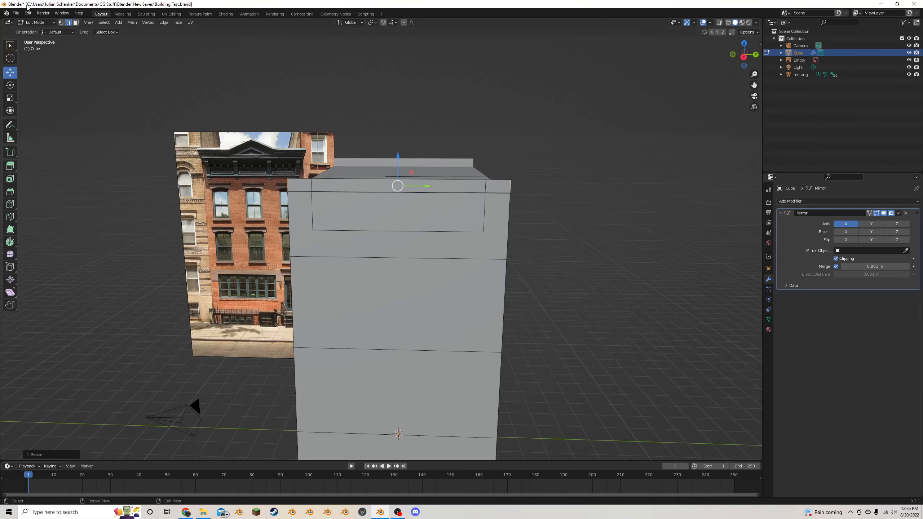
left_click(76, 23)
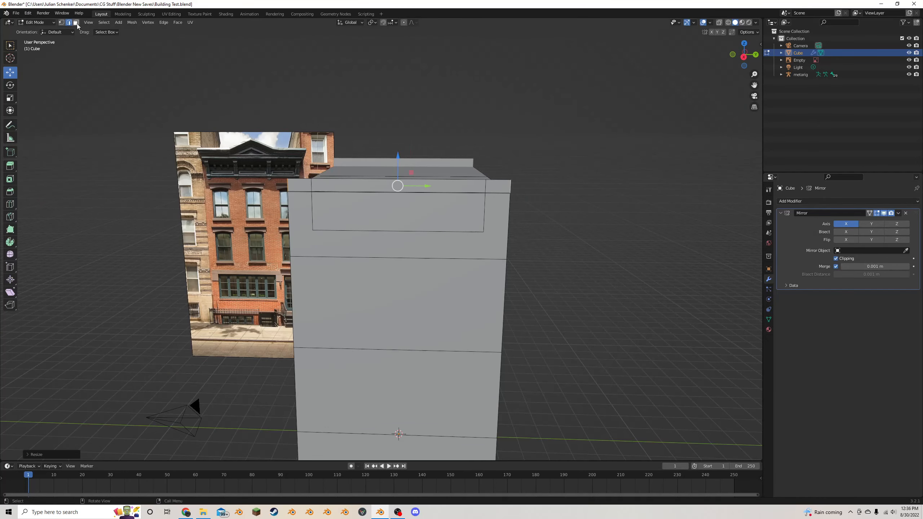
left_click(462, 188)
key("ctrl+l")
mouse_move(462, 188)
middle_mouse_down()
mouse_move(412, 180)
mouse_move(449, 181)
middle_mouse_up()
scroll(449, 181, "up", 2)
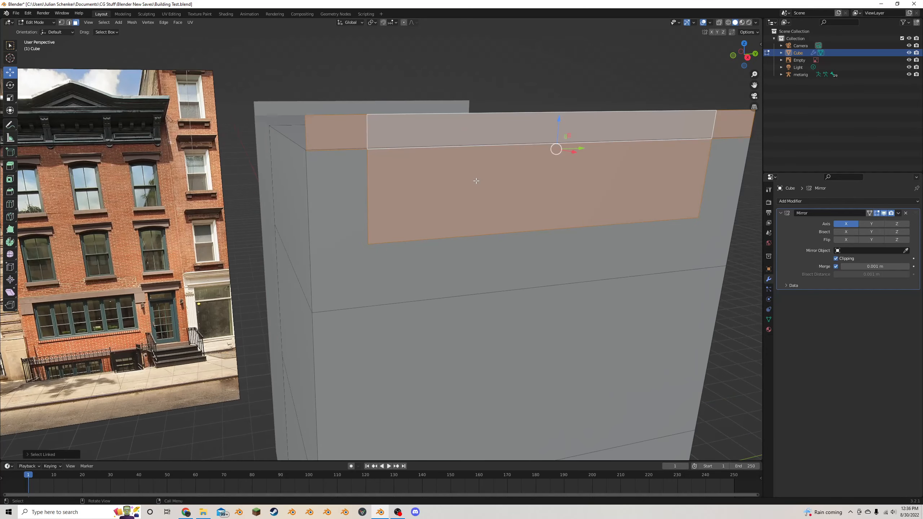
scroll(498, 189, "down", 2)
key("alt+e")
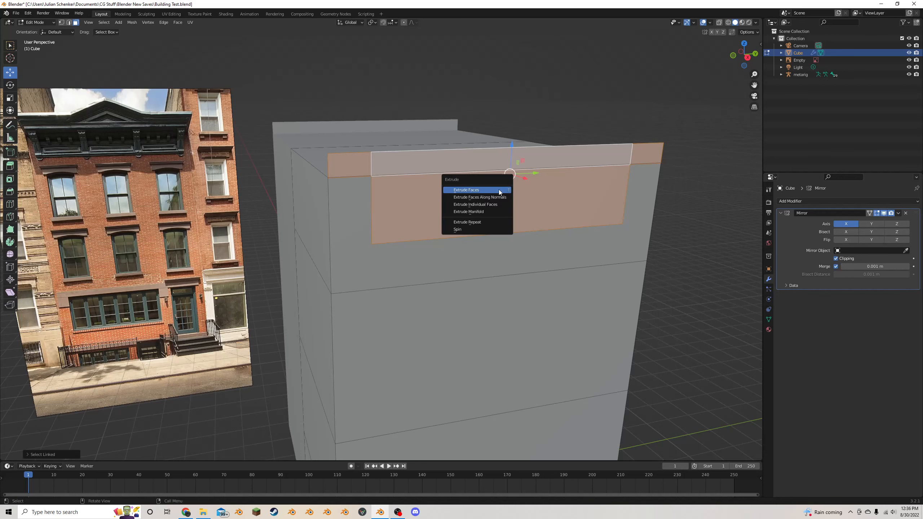
left_click(494, 198)
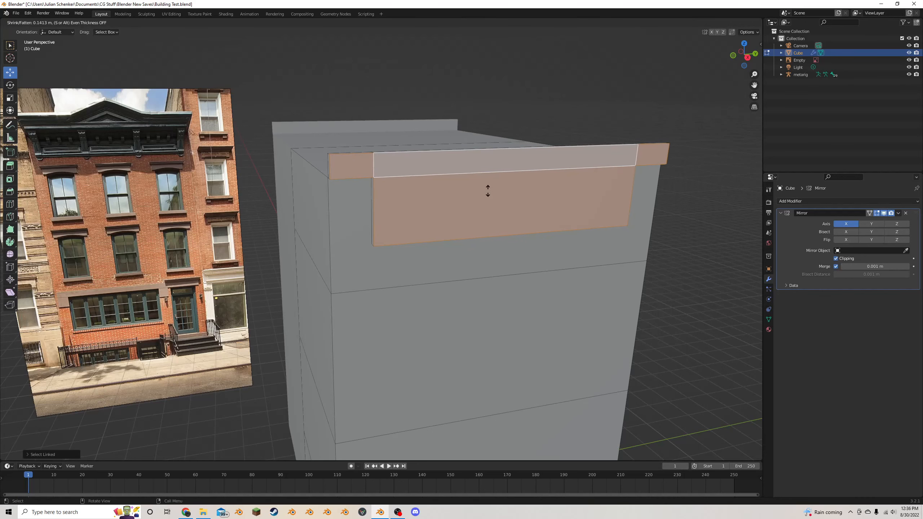
left_click(487, 191)
- Examine the extruded cornice from several angles and compare it with the cornice in the reference facade photo
scroll(487, 189, "down", 3)
middle_click_drag(487, 189, 448, 167)
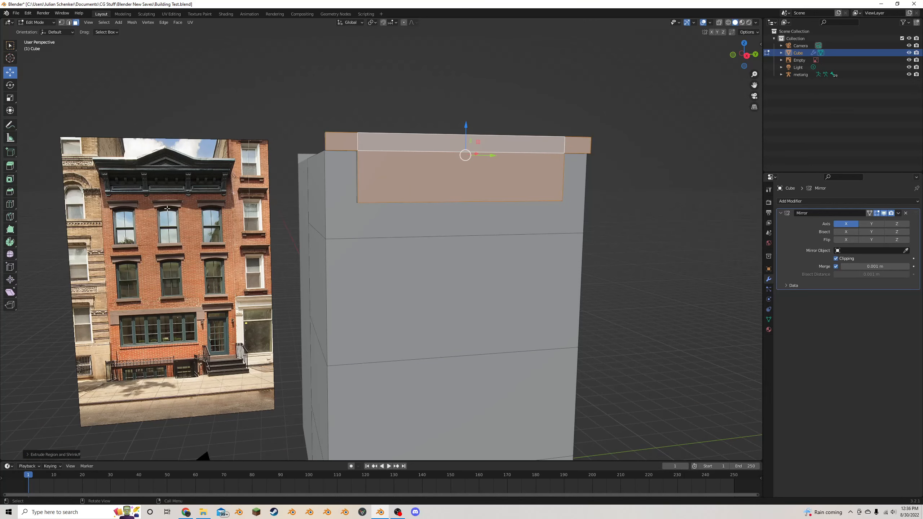
left_click_drag(755, 86, 695, 177)
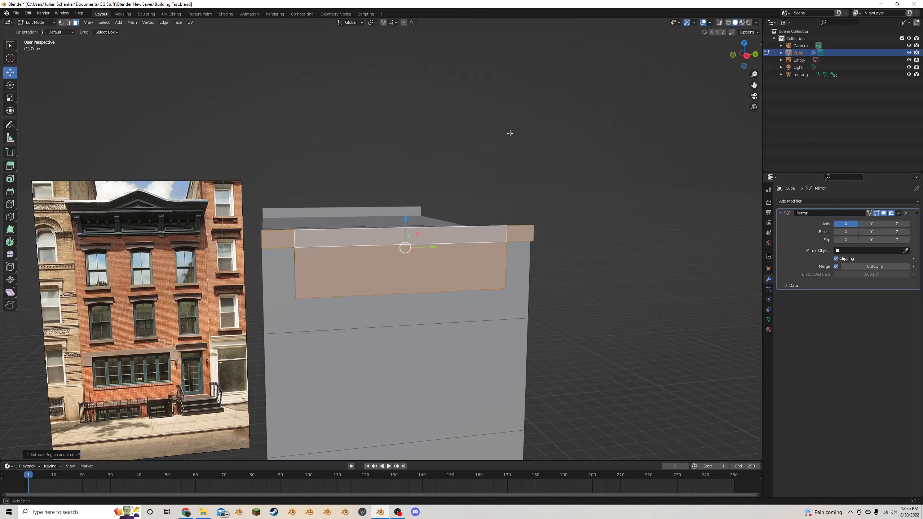
middle_click_drag(508, 134, 517, 128)
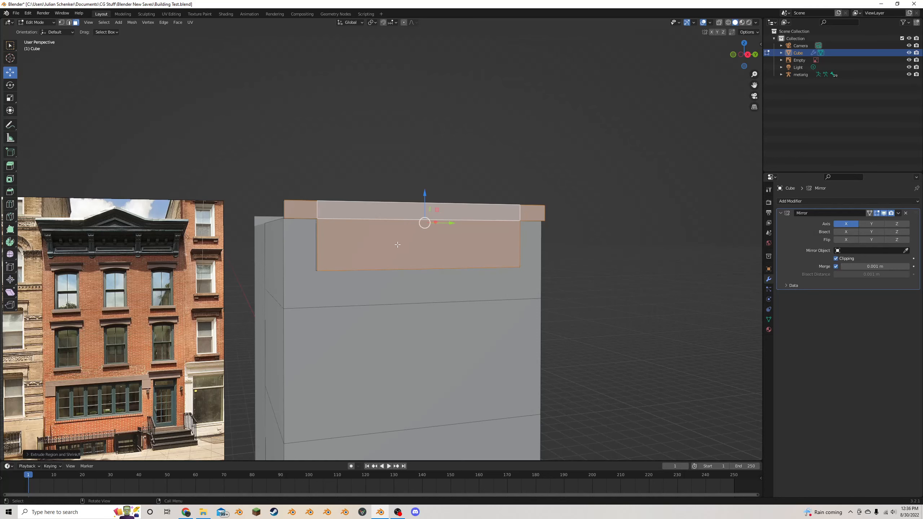
middle_click_drag(398, 244, 451, 259)
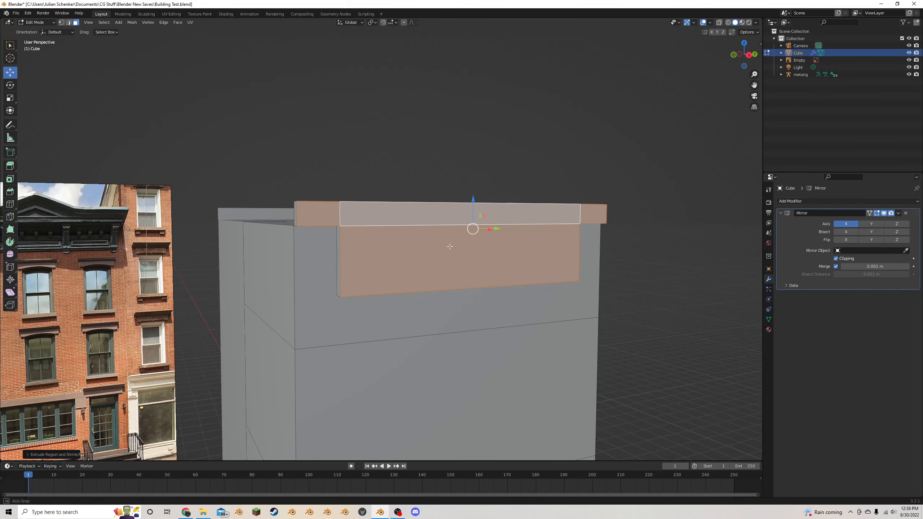
scroll(447, 245, "up", 1)
scroll(391, 239, "down", 1)
middle_click_drag(395, 223, 162, 231)
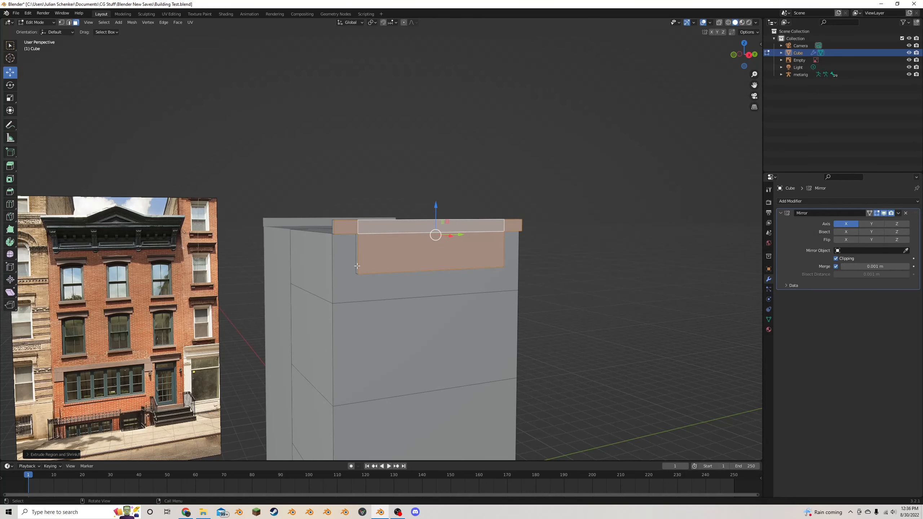
left_click(410, 259)
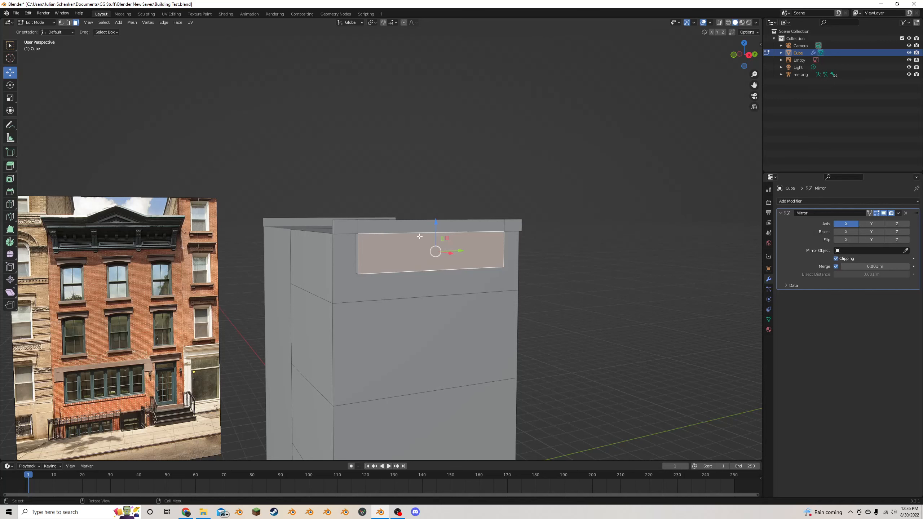
middle_click_drag(419, 236, 501, 263)
key("e")
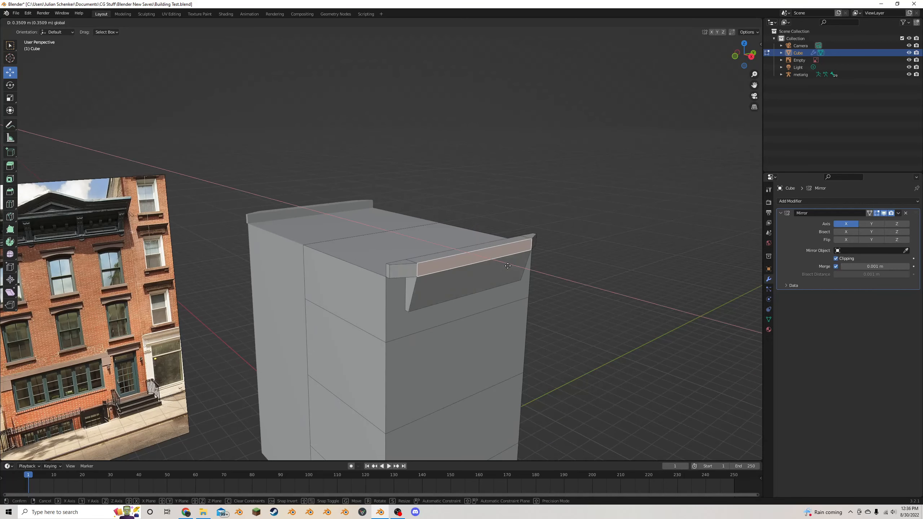
left_click_drag(508, 266, 520, 268)
key("ctrl+z")
- Select the three front faces of the cornice's upper band
scroll(483, 255, "up", 2)
middle_click_drag(447, 250, 415, 250)
left_click(370, 266)
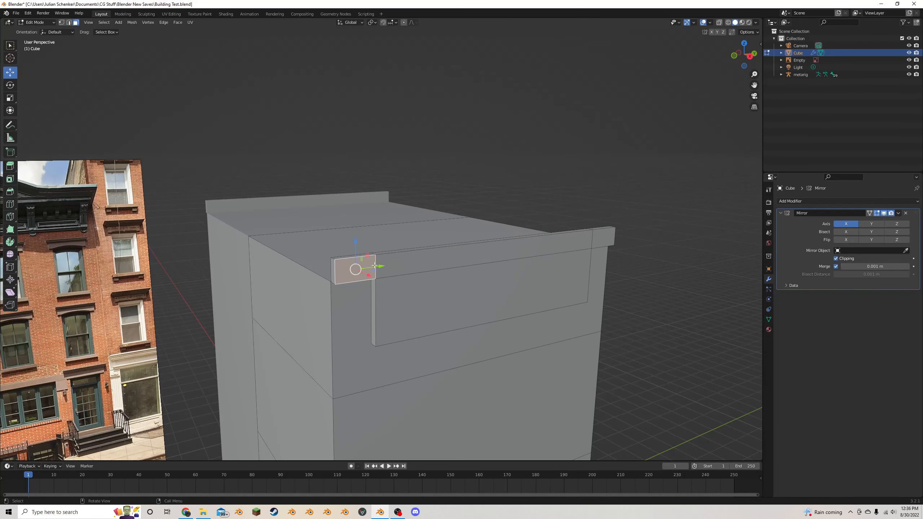
left_click(432, 259, "shift")
left_click(601, 239, "shift")
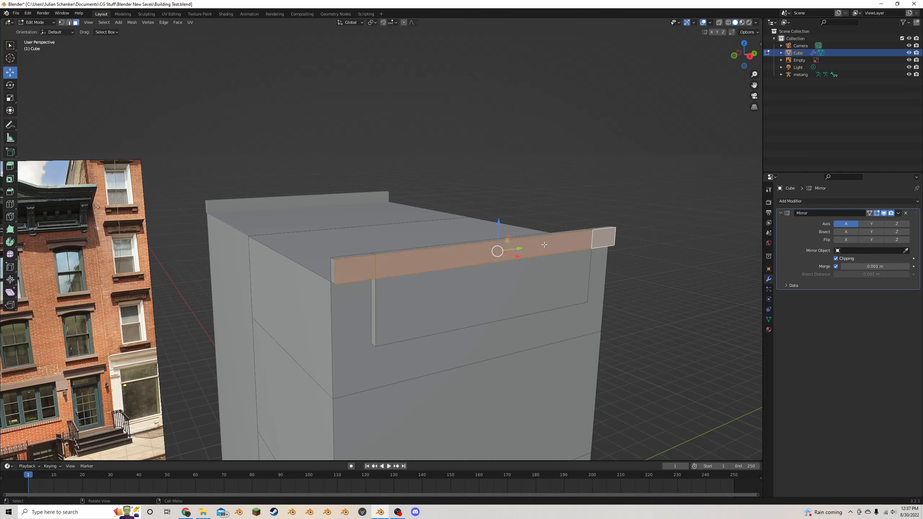
- Select the undersides of the cornice band's two overhanging ends and lower them about 0.17 m along Z
middle_click_drag(601, 239, 462, 188)
left_click(433, 171)
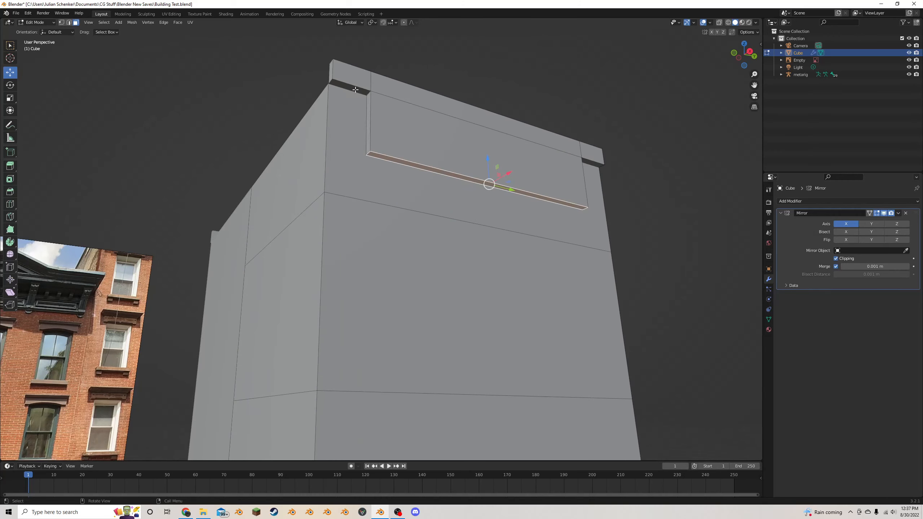
left_click(355, 90)
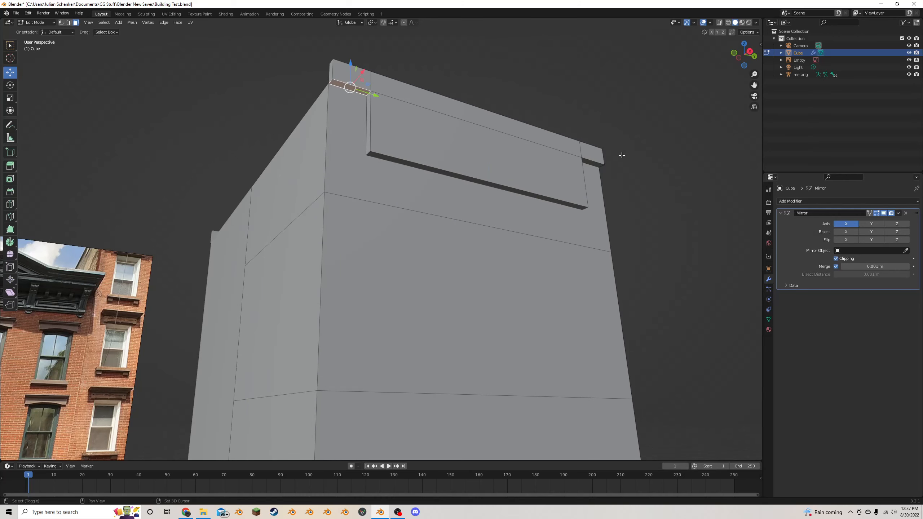
left_click(592, 163, "shift")
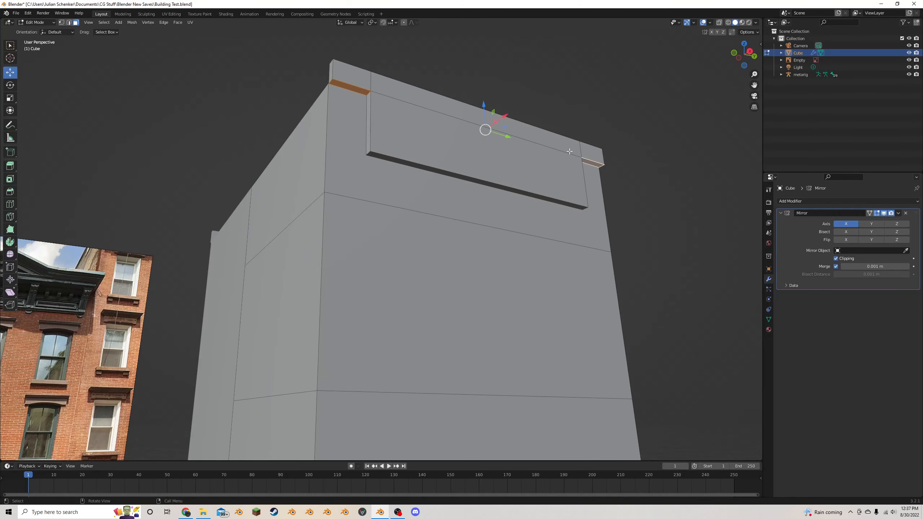
key("g")
key("z")
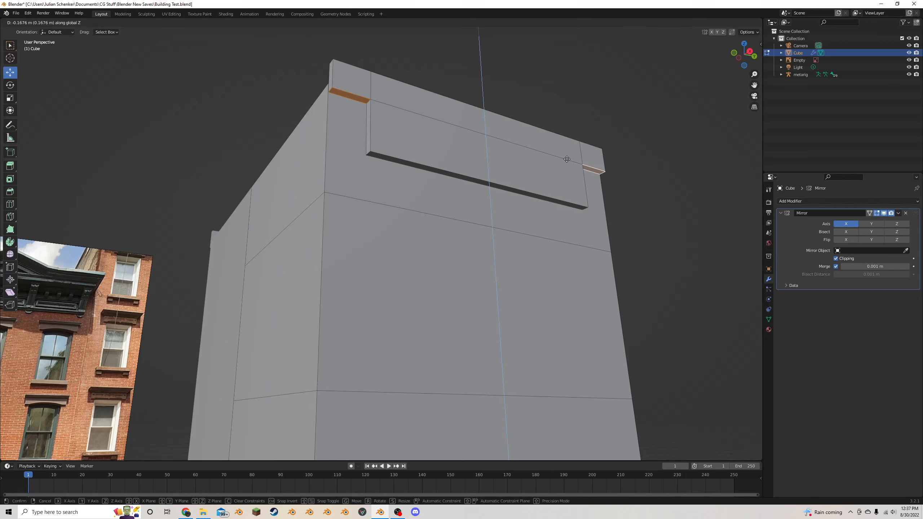
left_click(567, 159)
middle_click_drag(567, 159, 549, 185)
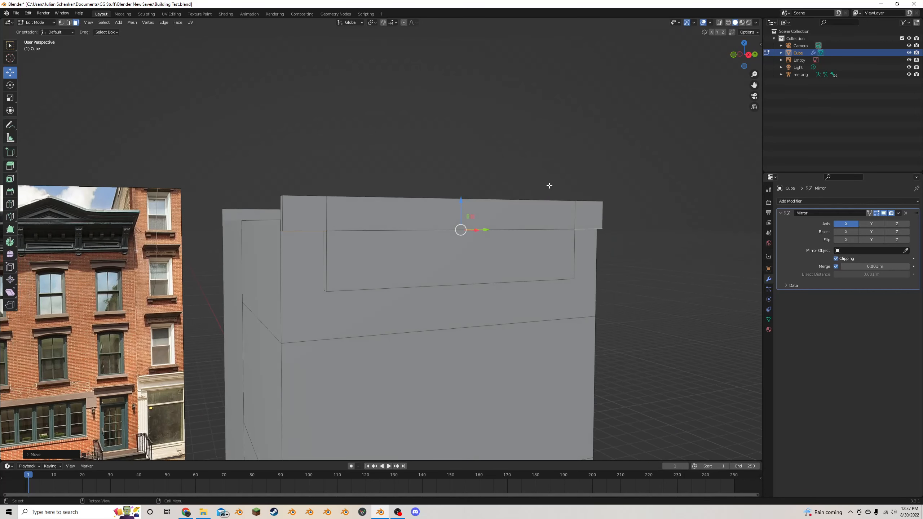
- Select all front and end faces of the cornice's upper band and extrude them outward along their normals
left_click(307, 225)
left_click(555, 222, "shift")
left_click(589, 218, "shift")
scroll(527, 231, "down", 1)
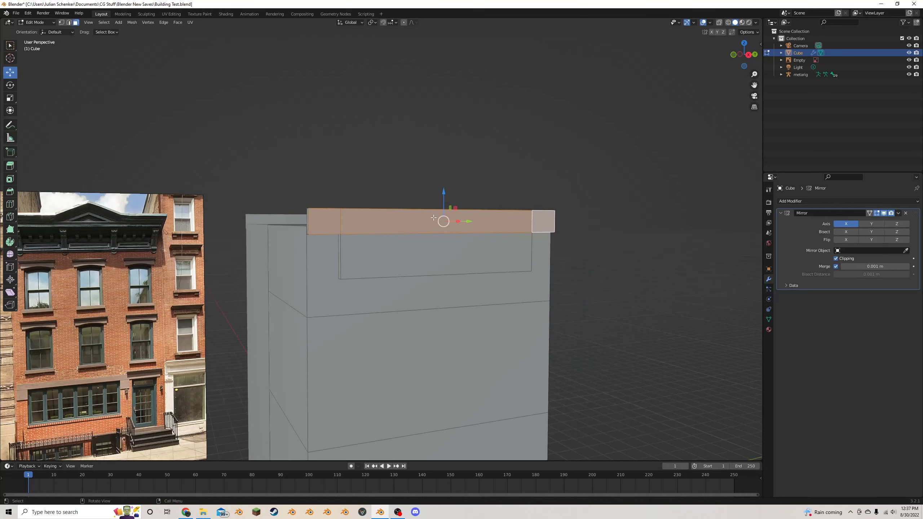
middle_click_drag(454, 245, 467, 259)
key("alt+e")
left_click(479, 275)
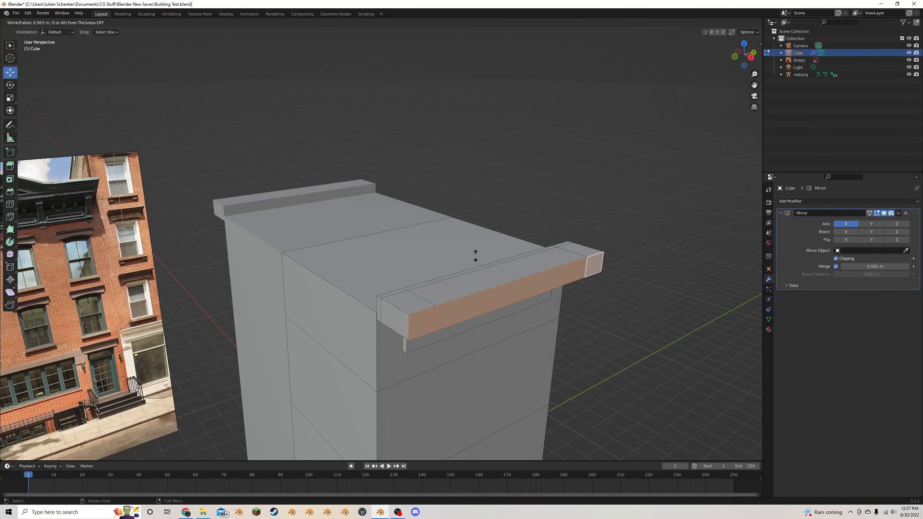
left_click(471, 252)
middle_click_drag(471, 252, 487, 214)
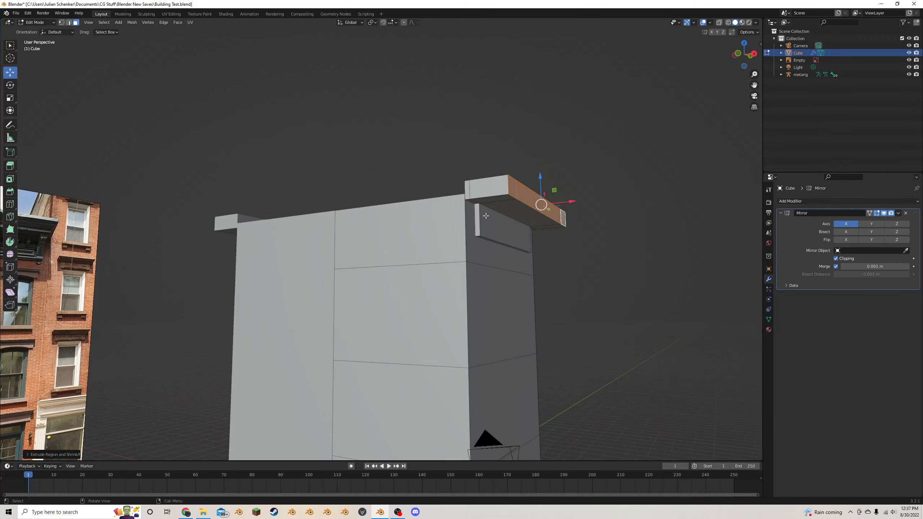
- Pull the front faces of the overhanging upper band slightly back toward the building along X
scroll(487, 214, "up", 1)
left_click_drag(615, 192, 585, 196)
middle_click_drag(585, 197, 6, 259)
- Add two evenly spaced vertical loop cuts across the front of the cornice
left_click(8, 205)
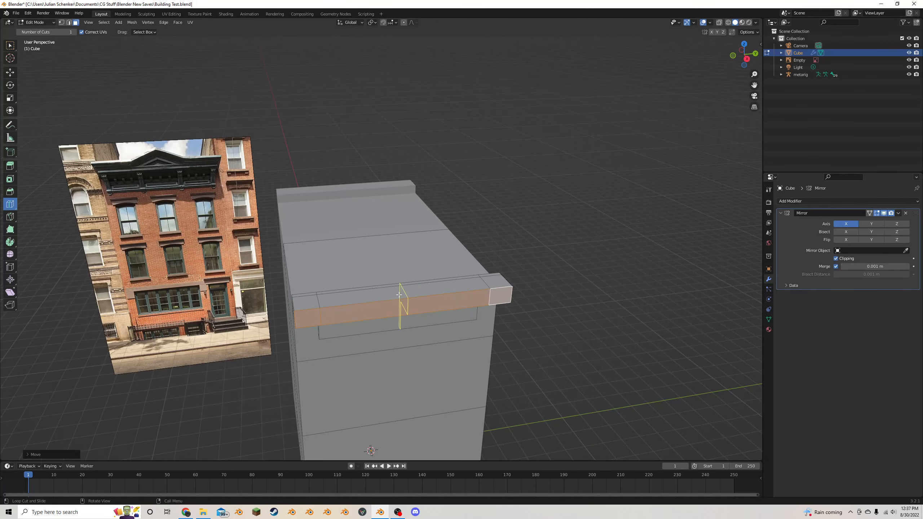
left_click(399, 295)
middle_click_drag(78, 391, 120, 439)
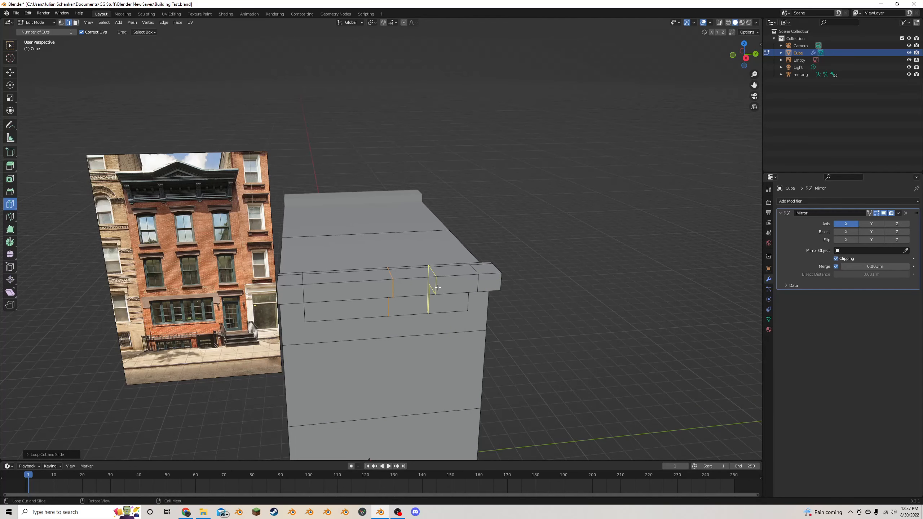
left_click(35, 454)
left_click(118, 396)
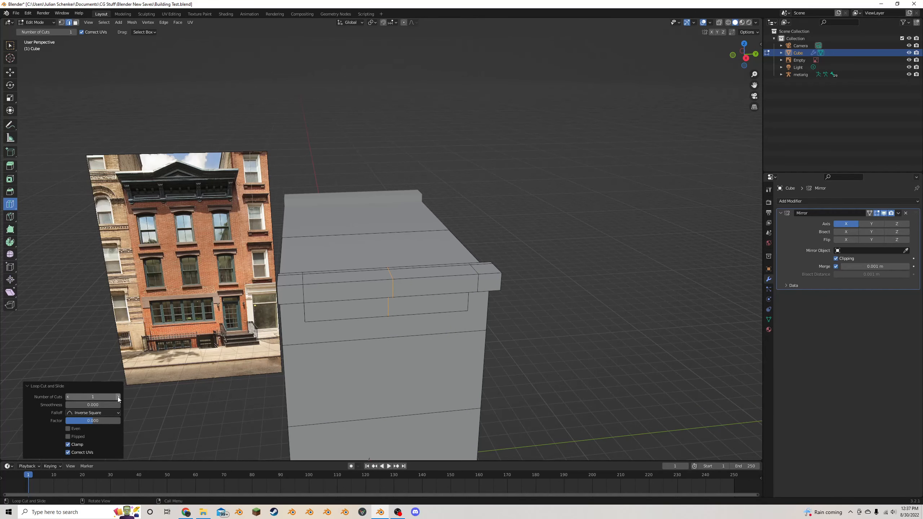
middle_click_drag(389, 291, 383, 304)
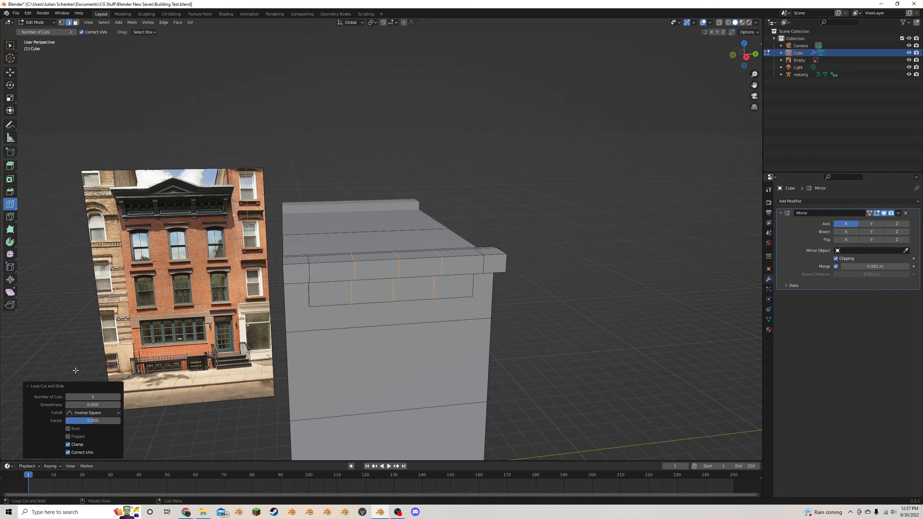
left_click(68, 397)
scroll(73, 255, "up", 1)
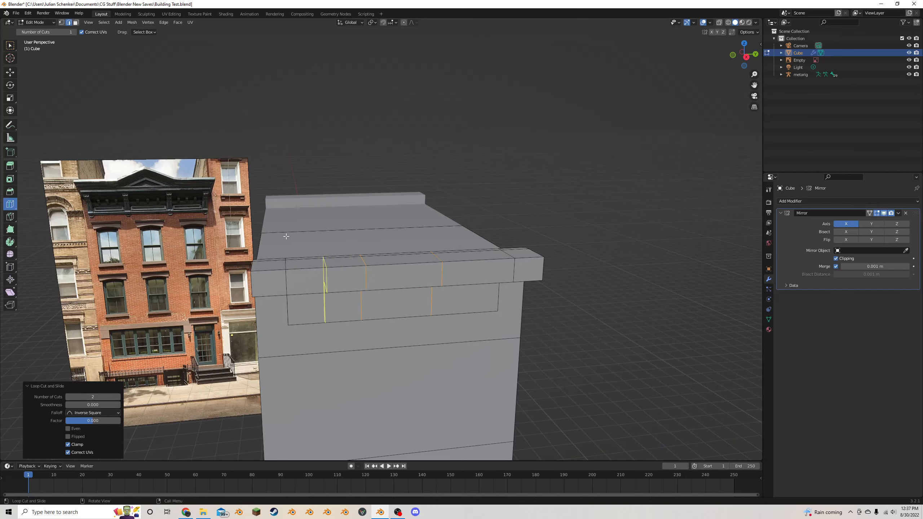
- Spread the two new cornice loop cuts apart by scaling them about 1.33 along Y
left_click(10, 72)
middle_click_drag(389, 157, 359, 130)
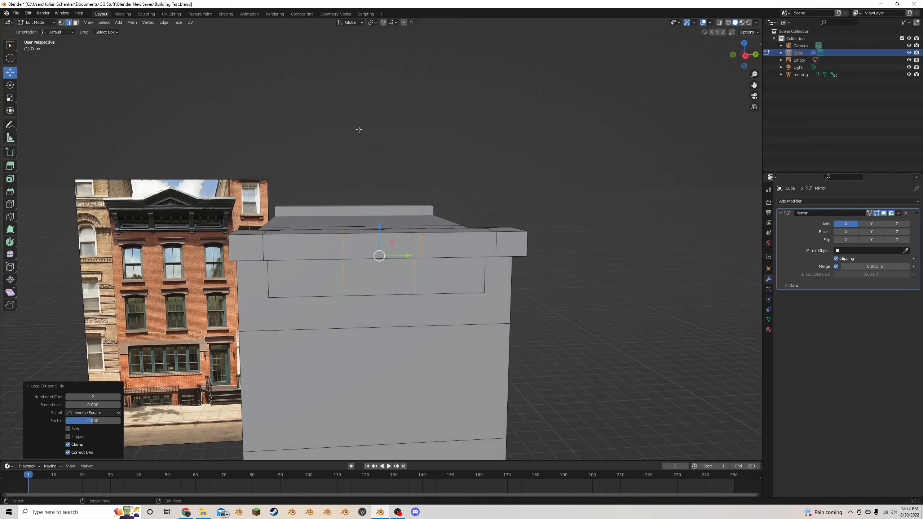
key("s")
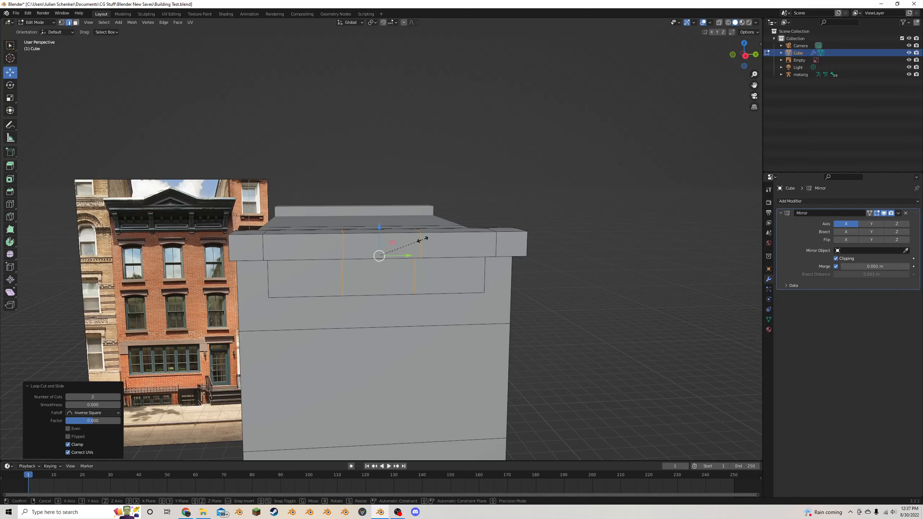
key("y")
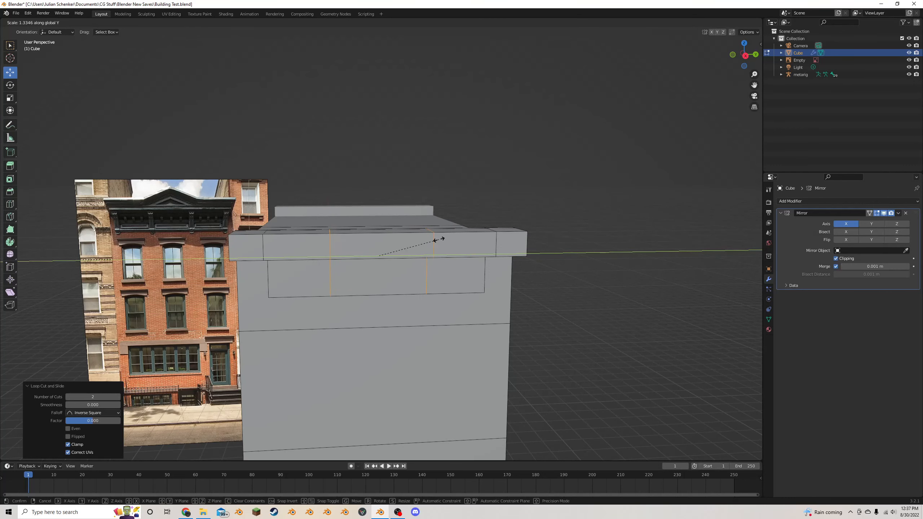
left_click(439, 240)
- Add one vertical loop cut through the middle of the cornice's wide centre section
middle_click_drag(376, 253, 462, 278)
left_click(443, 309)
middle_click_drag(444, 309, 442, 280)
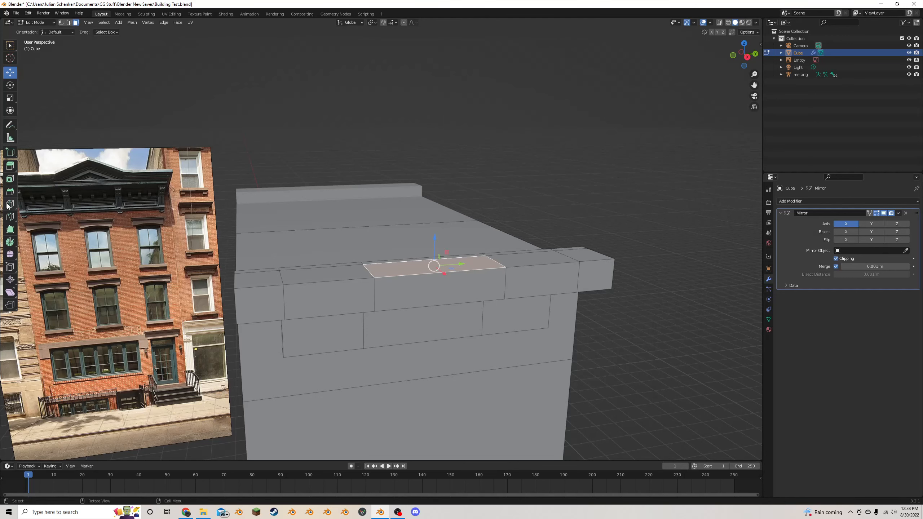
middle_click_drag(421, 236, 440, 179)
middle_click_drag(515, 196, 488, 166)
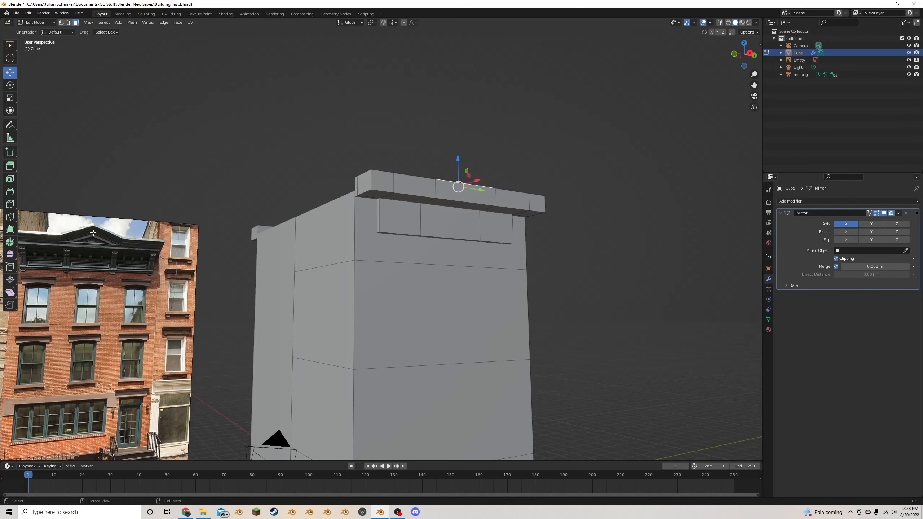
middle_click_drag(445, 210, 433, 223)
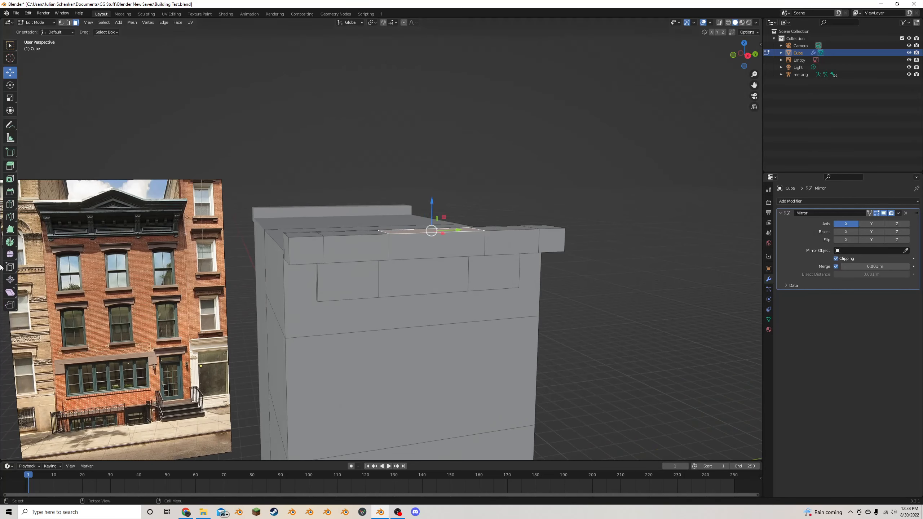
left_click(10, 205)
left_click(429, 259)
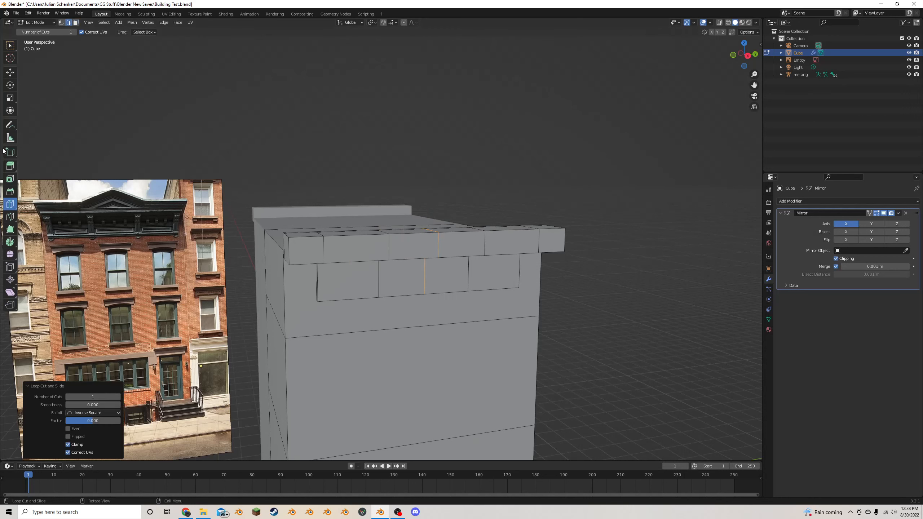
- Raise the centre top edge of the cornice about 0.64 m along Z to form a pediment peak
left_click(7, 74)
left_click_drag(432, 227, 433, 183)
middle_click_drag(440, 187, 497, 209)
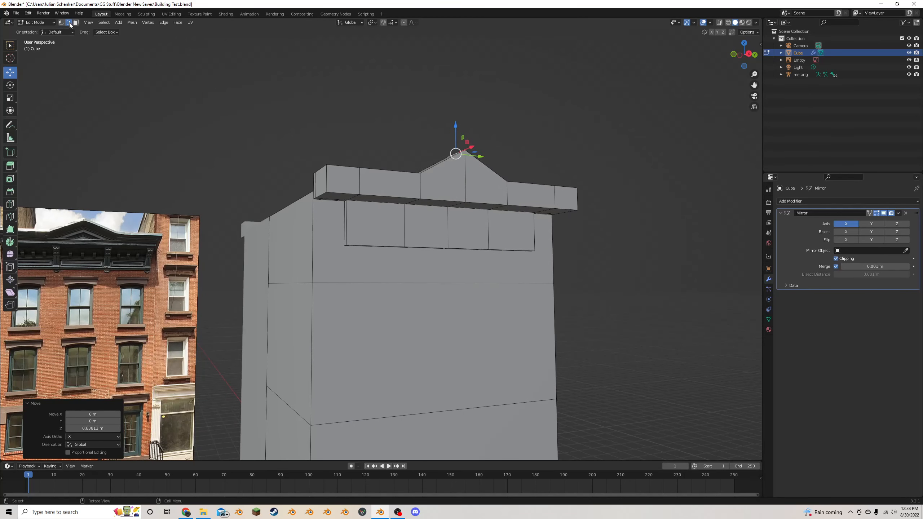
- Select the lower outer edges of the upper cornice band along the front and both overhanging ends
left_click(497, 209, "alt")
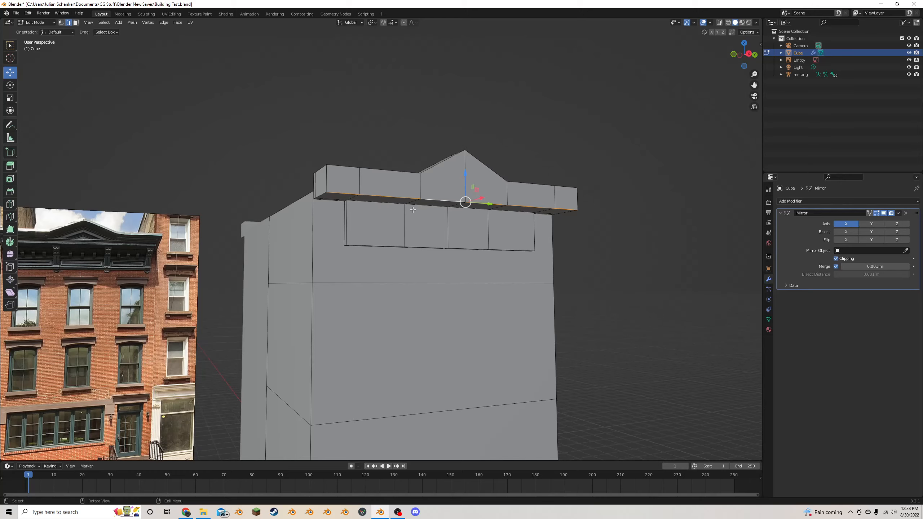
middle_click_drag(412, 210, 385, 162)
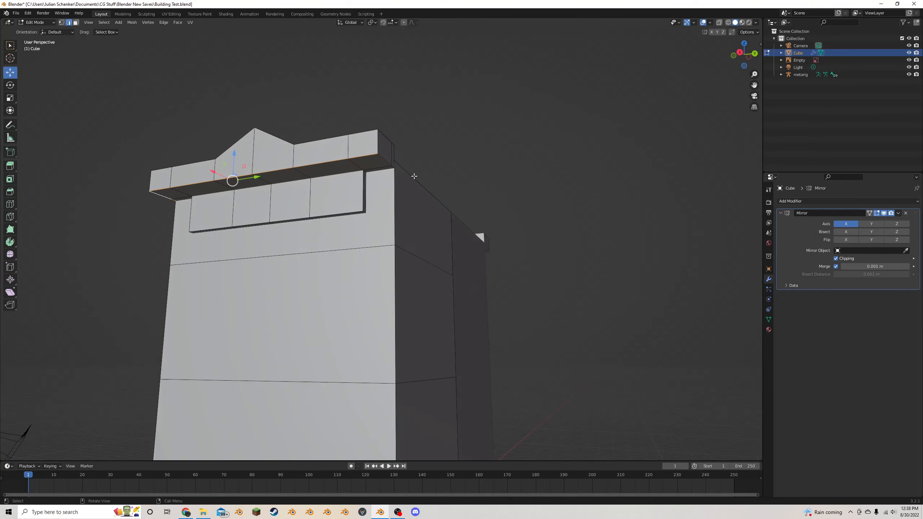
left_click(385, 163, "alt")
left_click(385, 160, "alt+shift")
left_click(384, 160, "alt+shift")
middle_click_drag(378, 163, 468, 174)
scroll(419, 179, "up", 3)
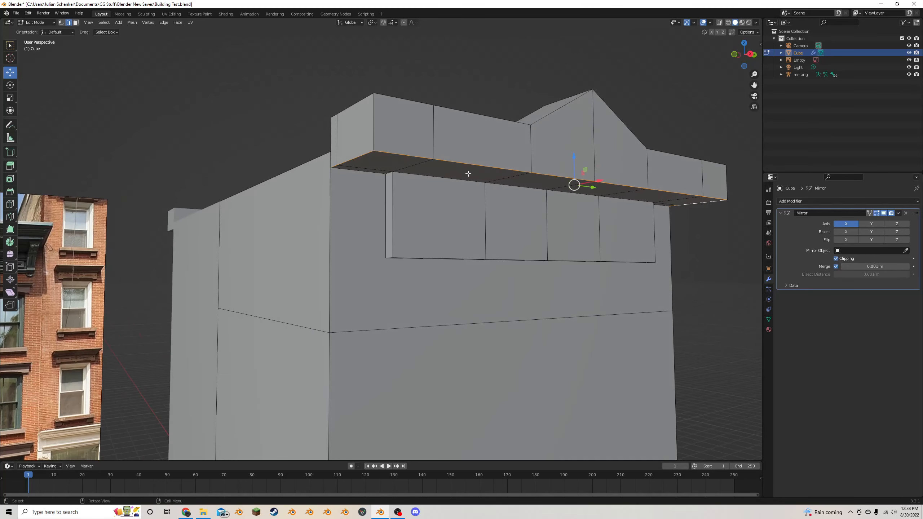
scroll(477, 180, "down", 3)
scroll(478, 180, "up", 3)
- Bevel the selected lower edges with a width of about 0.29 m and a shape of 0 to form a square recessed step
key("ctrl+b")
left_click(614, 233)
middle_click_drag(614, 233, 425, 296)
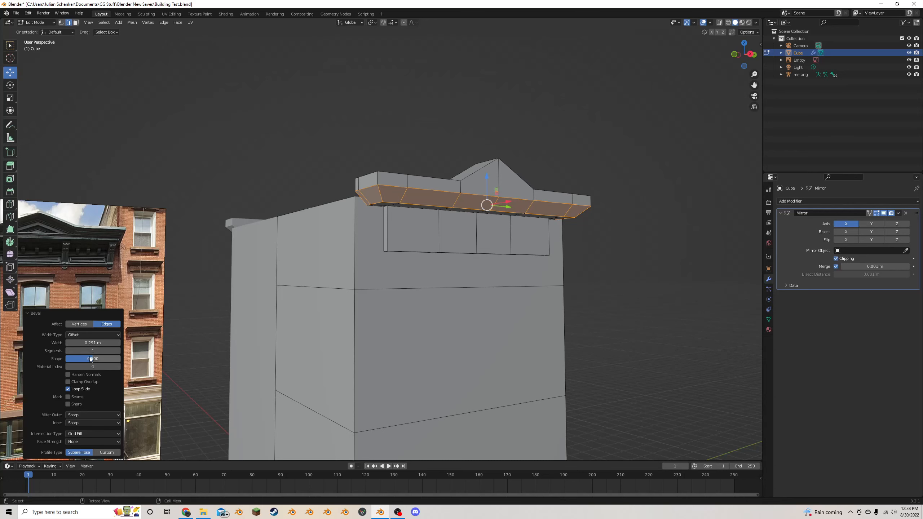
left_click_drag(115, 351, 118, 350)
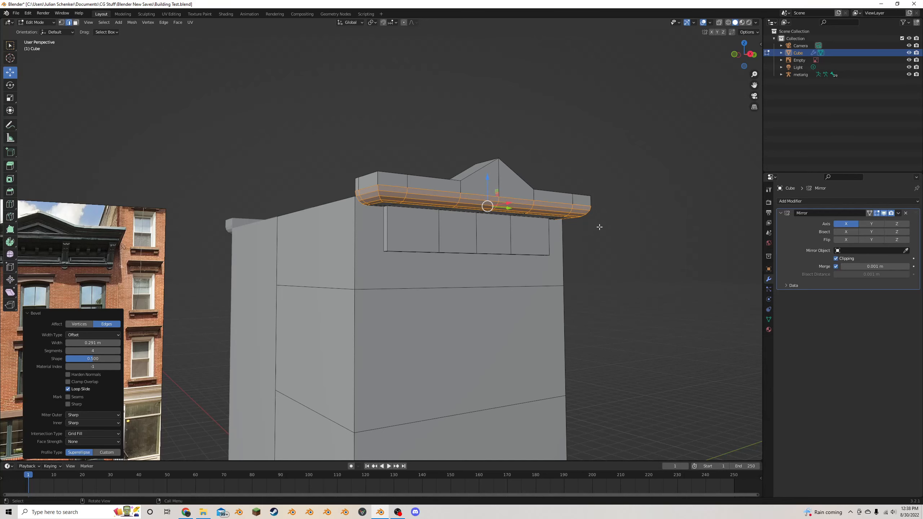
left_click_drag(92, 358, 70, 359)
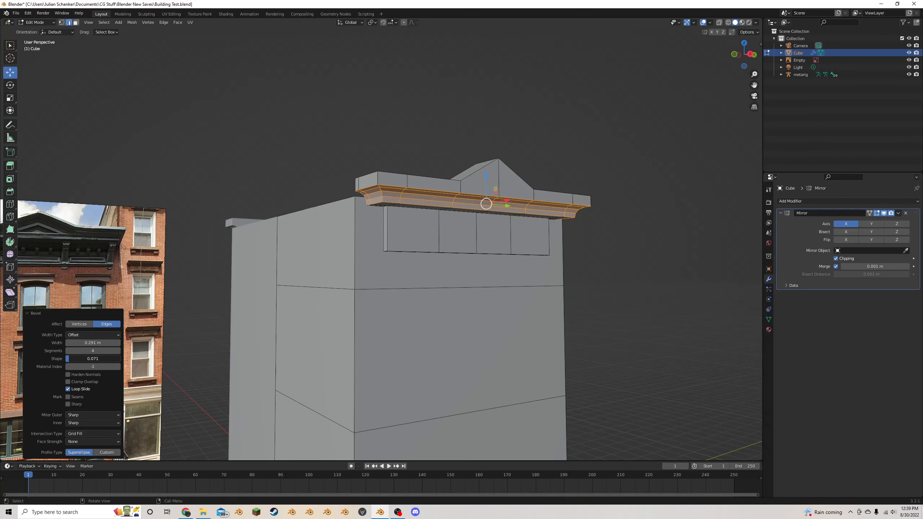
left_click_drag(70, 358, 68, 359)
left_click(68, 350)
left_click(68, 350)
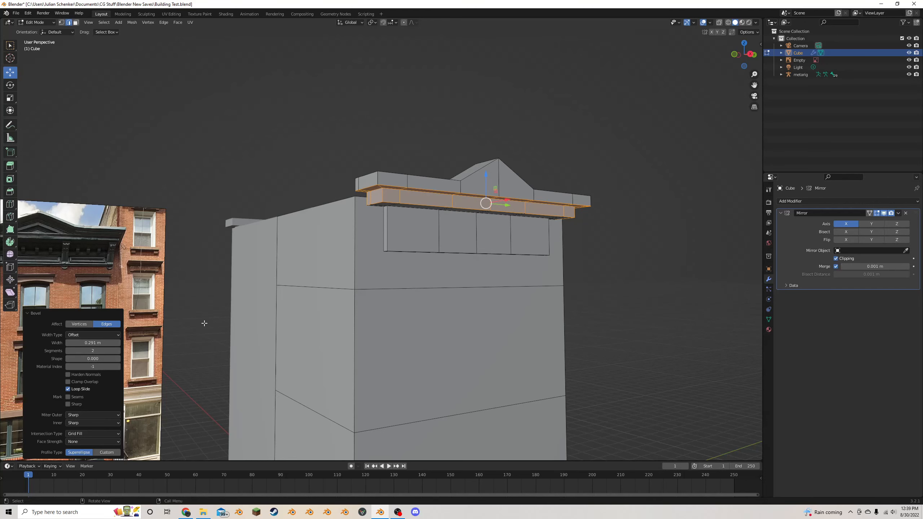
- Select the lower outer edge loop of the recessed step and bevel it into a smaller step beneath
scroll(255, 301, "up", 3)
middle_click_drag(452, 170, 446, 145)
left_click(417, 140, "alt")
left_click(306, 132, "alt+shift")
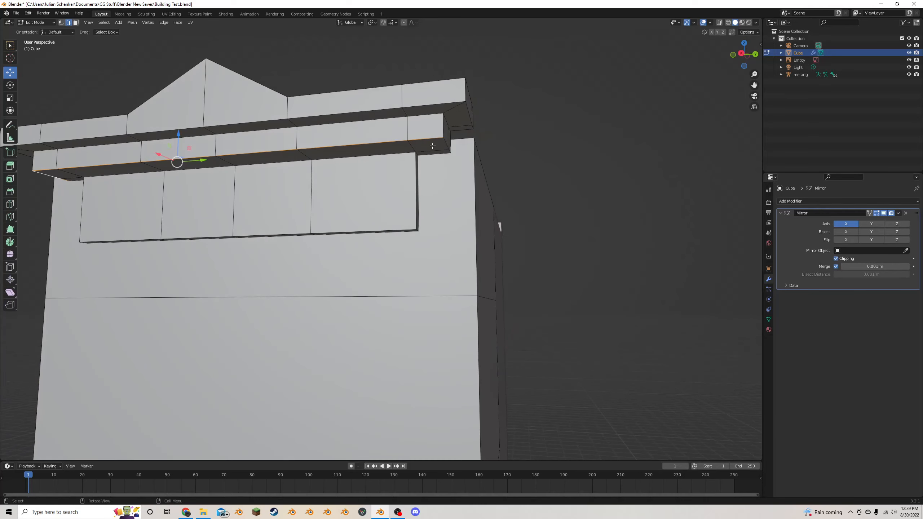
key("ctrl+b")
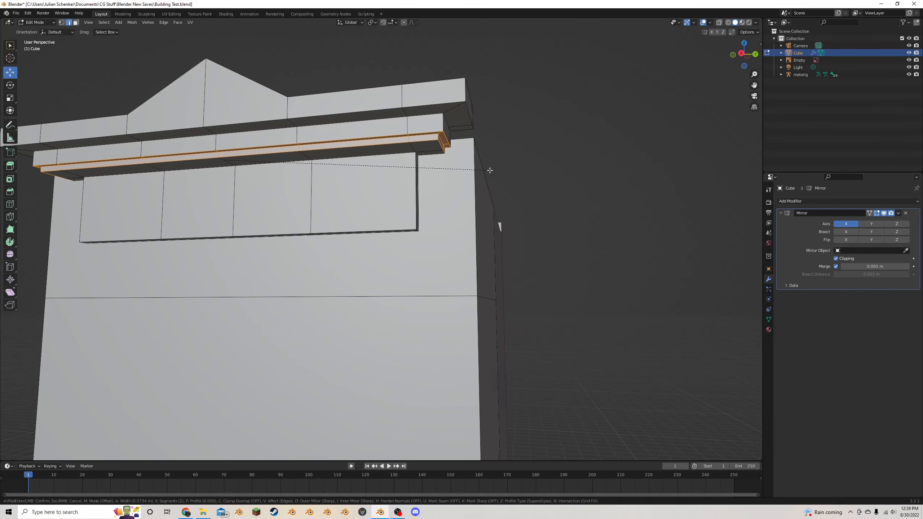
left_click(495, 171)
- Bevel the bottom outer edge loop of the topmost cornice band by about 0.068 m with a shape of 0
left_click(375, 110, "alt")
middle_click_drag(375, 110, 410, 115)
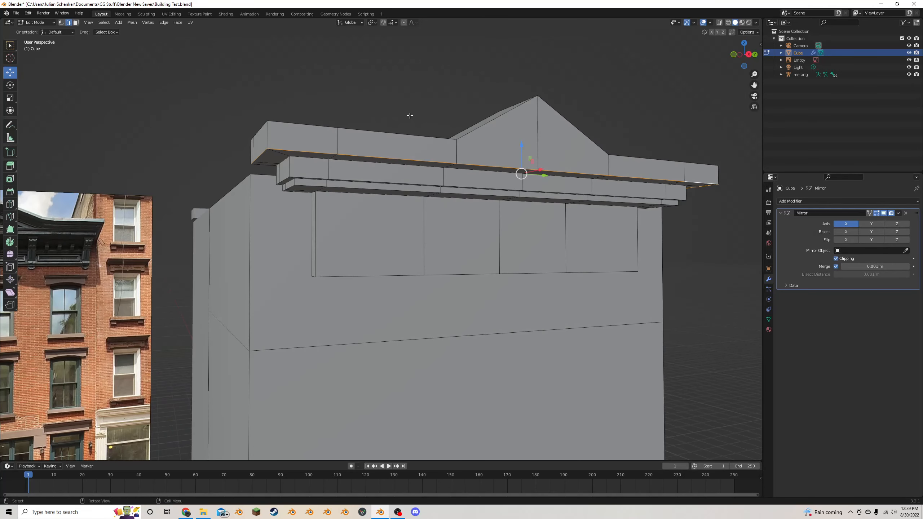
key("ctrl+b")
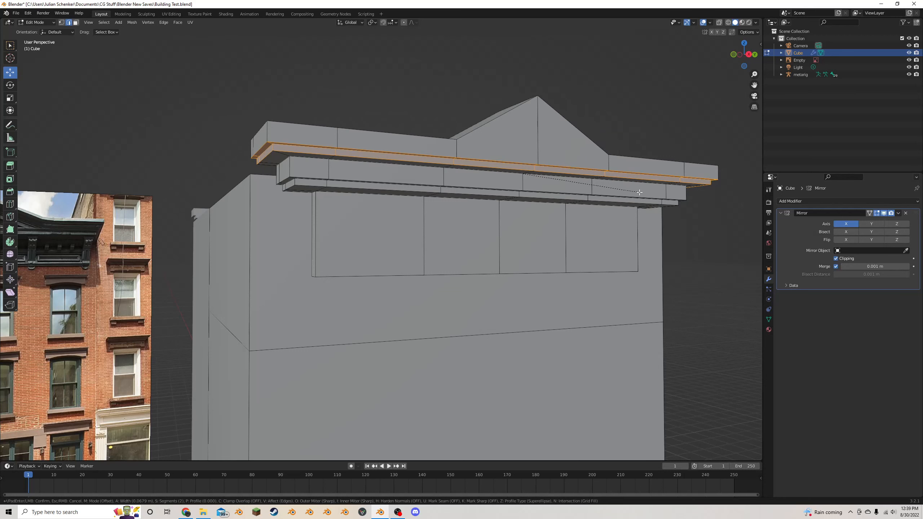
left_click(639, 192)
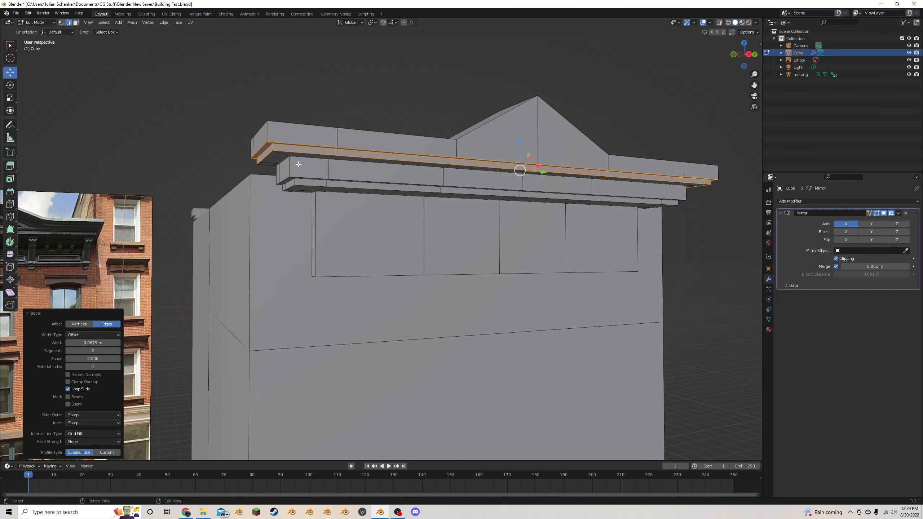
- Bevel the inner corner edge loop above the middle cornice band by about 0.124 m with a shape of 0
left_click(353, 181, "alt")
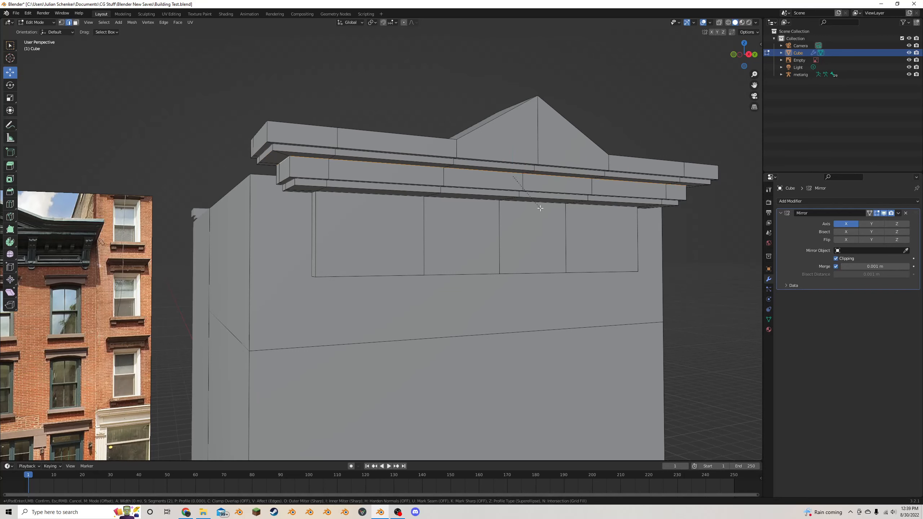
key("ctrl+b")
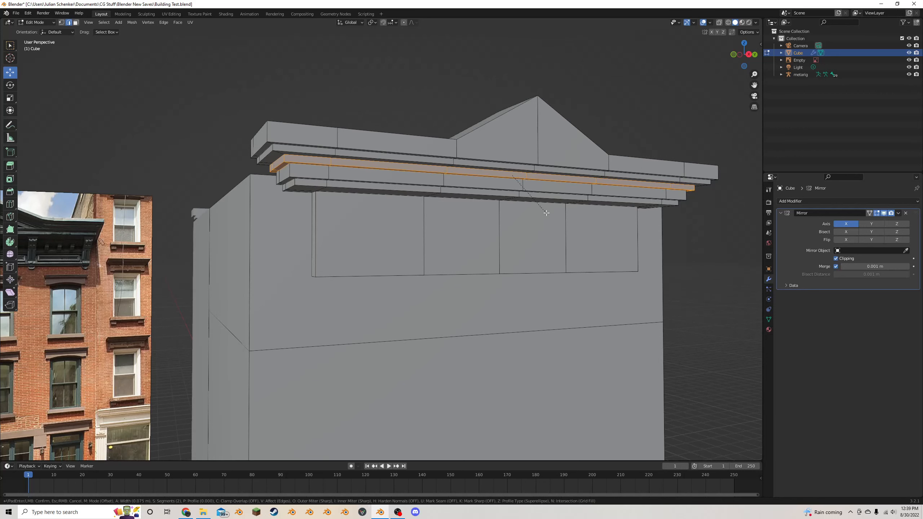
left_click(551, 213)
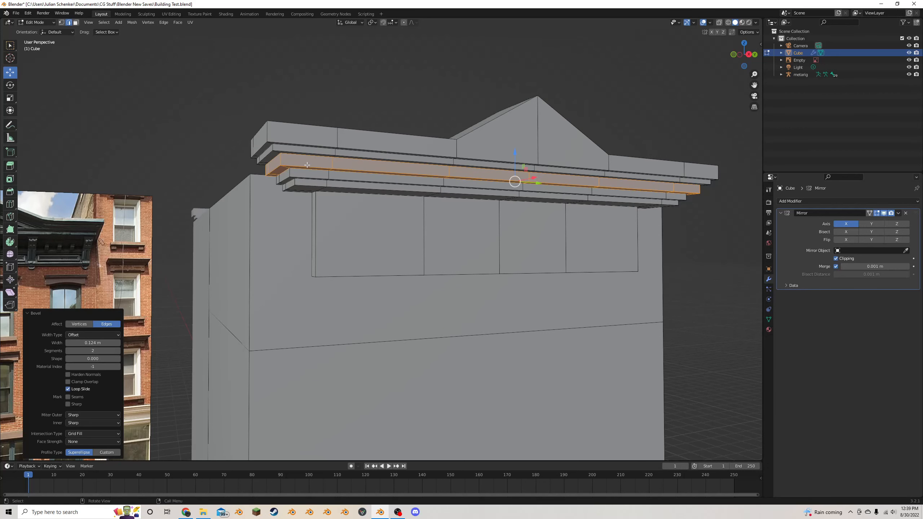
- Bevel the lower outer edge loop of the newly added middle step by about 0.038 m with a shape of about 0.2
left_click(320, 180, "alt")
key("ctrl+n")
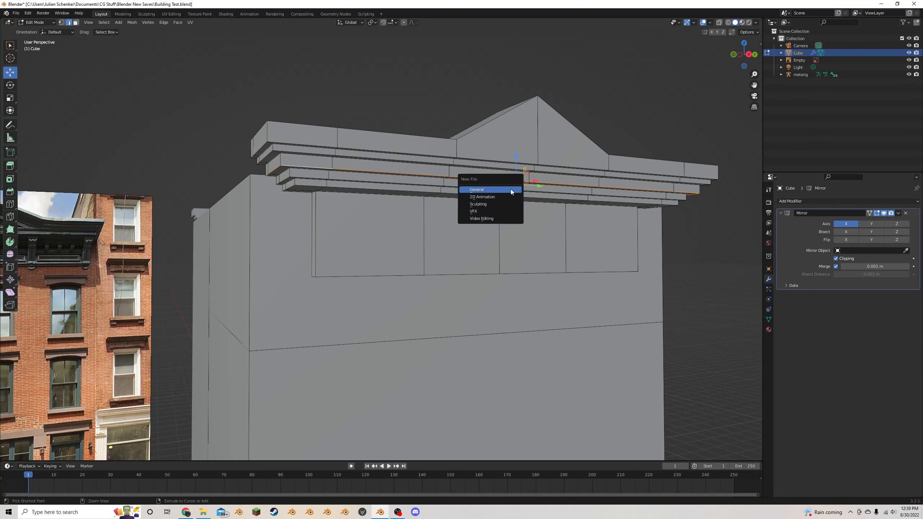
key("ctrl+b")
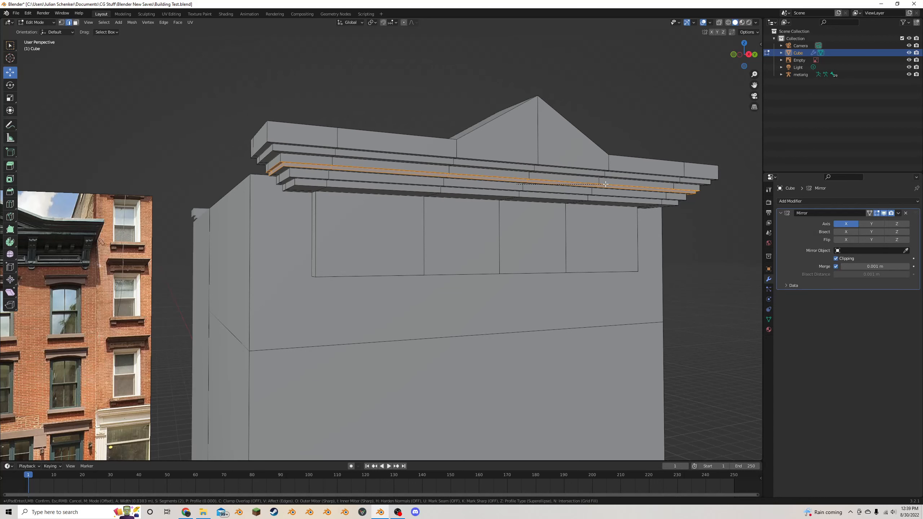
left_click(606, 181)
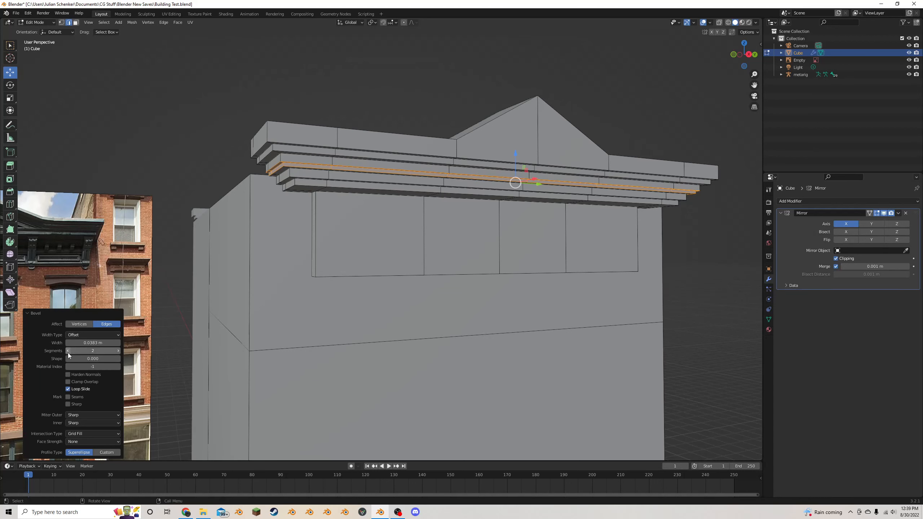
left_click_drag(79, 358, 88, 359)
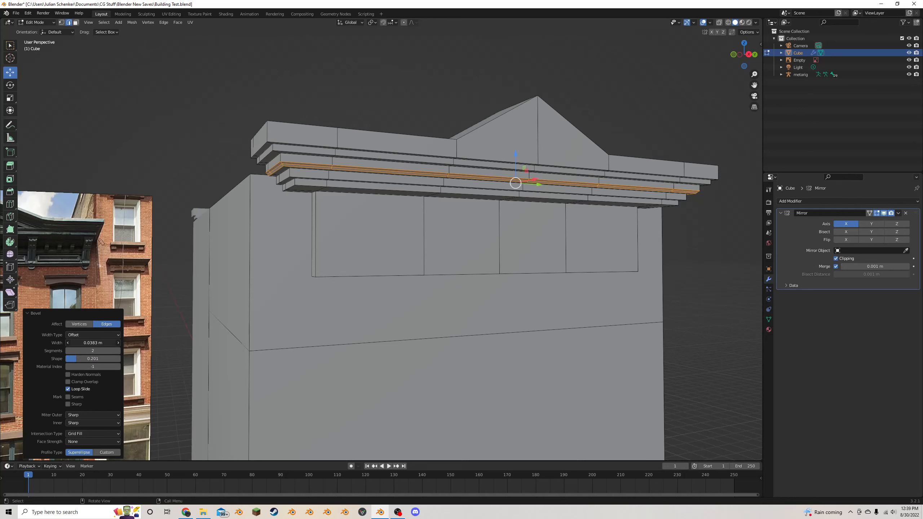
- Widen the middle cornice step's bevel to about 0.068 m with a shape of about 0.14, and check the cornice outside Edit Mode
left_click_drag(92, 342, 105, 343)
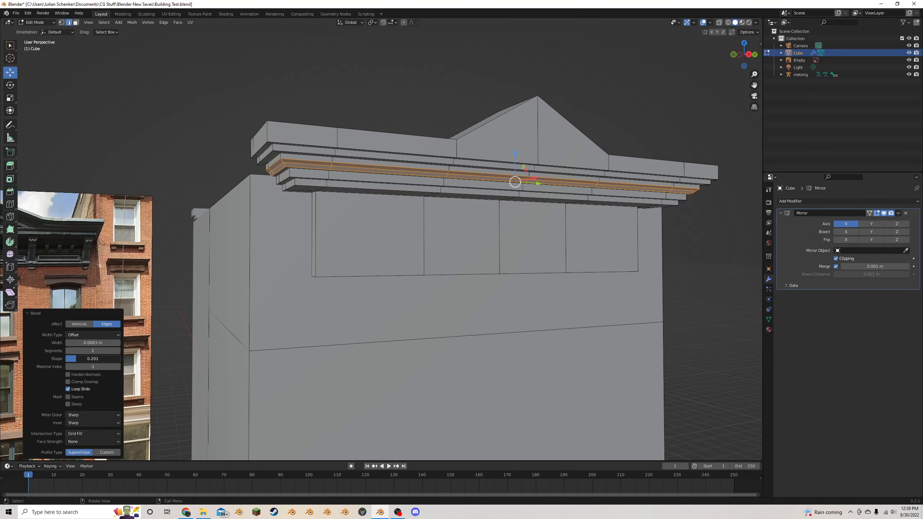
scroll(379, 187, "down", 5)
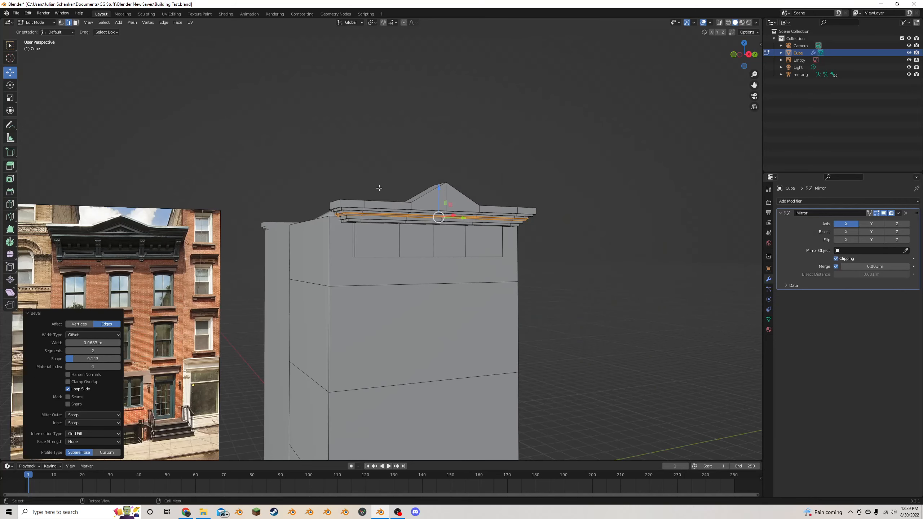
left_click(659, 268)
key("Tab")
scroll(613, 265, "down", 4)
middle_click_drag(610, 268, 590, 251)
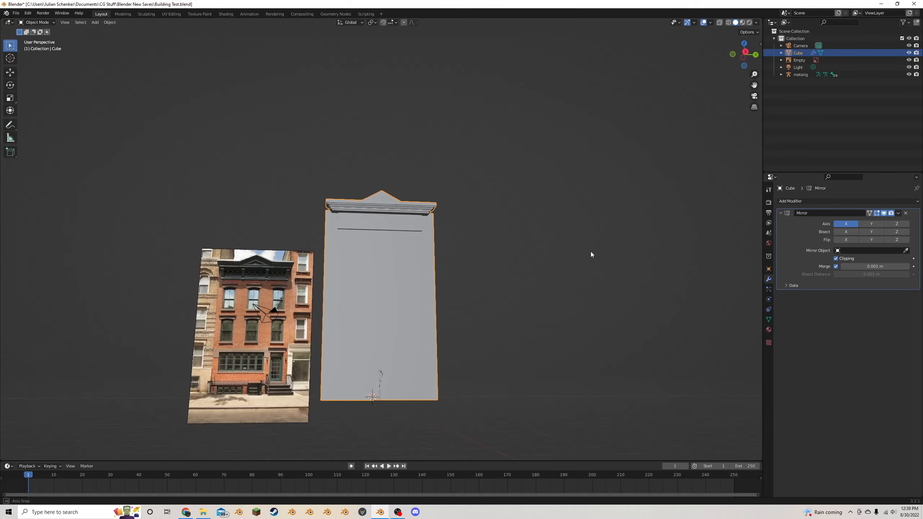
scroll(567, 243, "up", 5)
key("Tab")
mouse_move(374, 227)
middle_mouse_down()
mouse_move(381, 244)
mouse_move(383, 233)
middle_mouse_up()
scroll(381, 244, "up", 1)
scroll(383, 233, "up", 1)
left_click(76, 22)
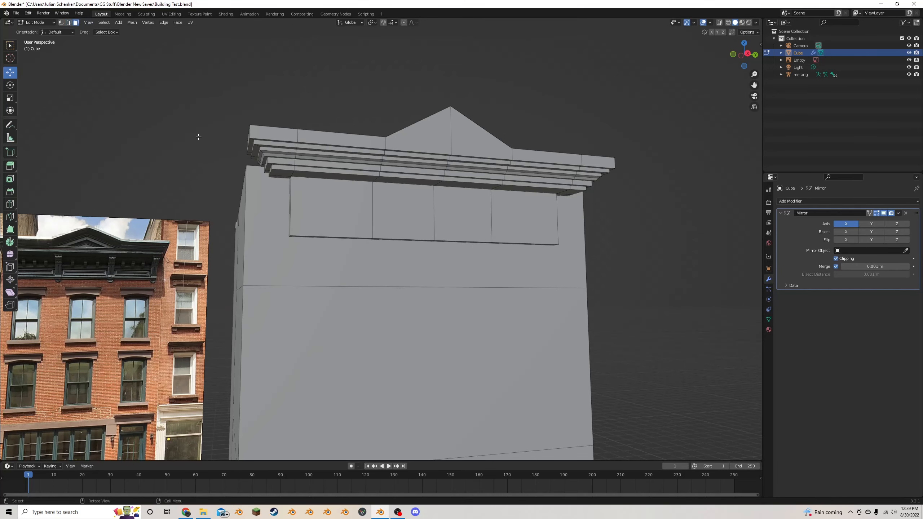
left_click(336, 208)
left_click(403, 211, "shift")
left_click(469, 224, "shift")
left_click(516, 223, "shift")
scroll(464, 225, "up", 2)
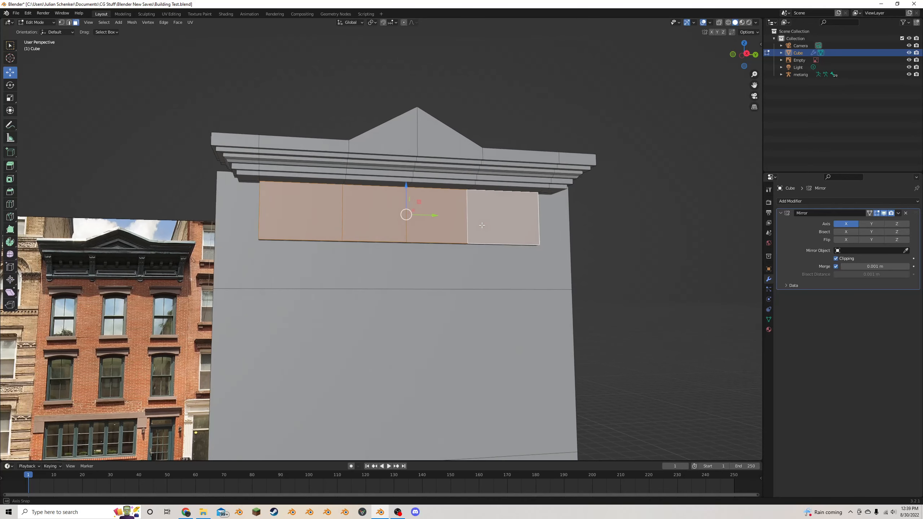
scroll(464, 225, "up", 1)
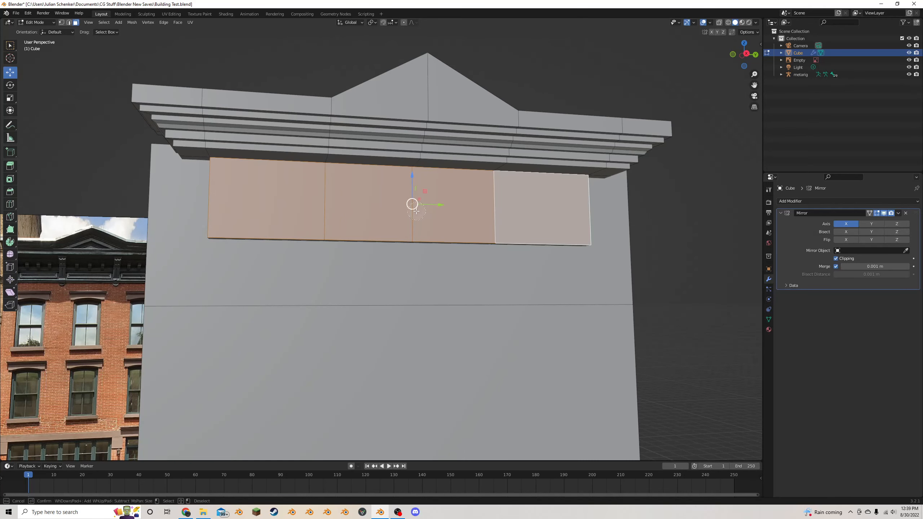
left_click_drag(417, 218, 411, 211, "ctrl")
scroll(412, 204, "down", 2)
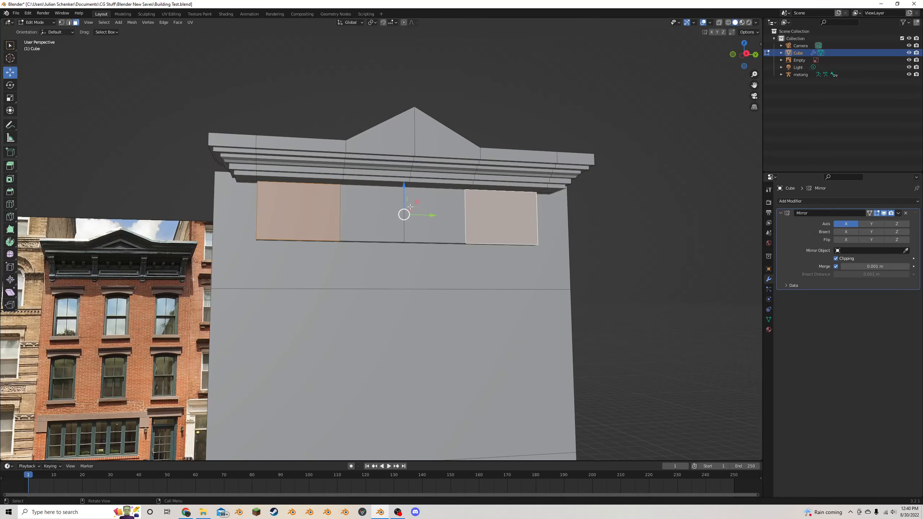
- Add one horizontal loop cut across the upper part of the frieze panel with a slide factor of about 0.44
left_click(9, 204)
left_click_drag(248, 209, 248, 198)
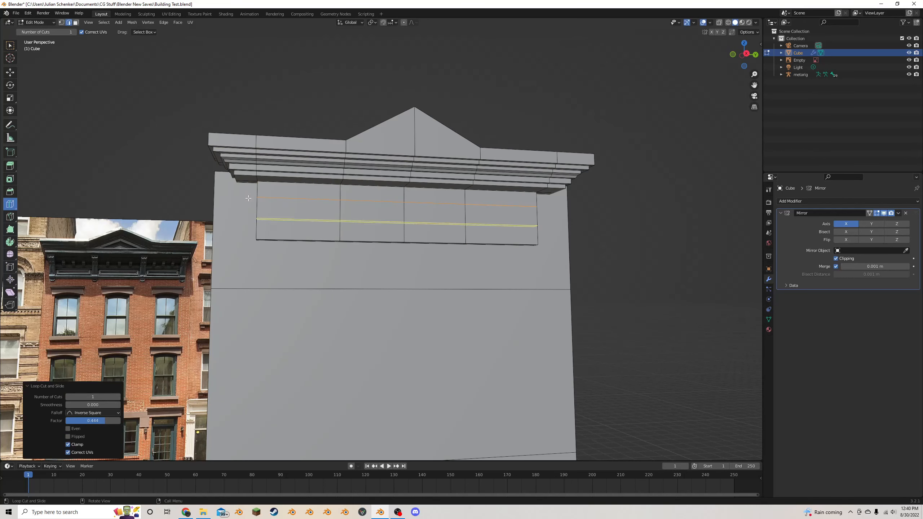
left_click(14, 70)
- Inset the two outer lower faces of the frieze panel by about 0.122 m
left_click(76, 23)
left_click(304, 211)
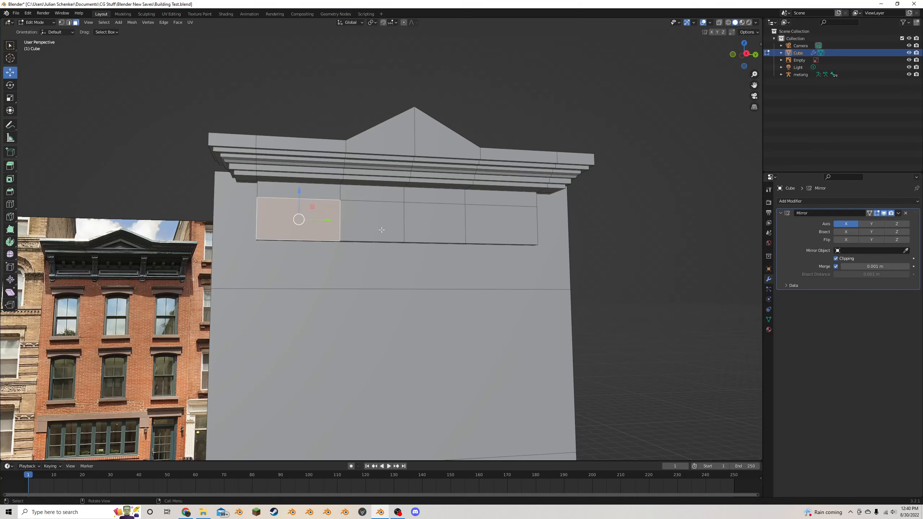
key("c")
left_click(380, 223)
right_click(380, 224)
key("c")
middle_click(380, 225)
left_click(486, 225)
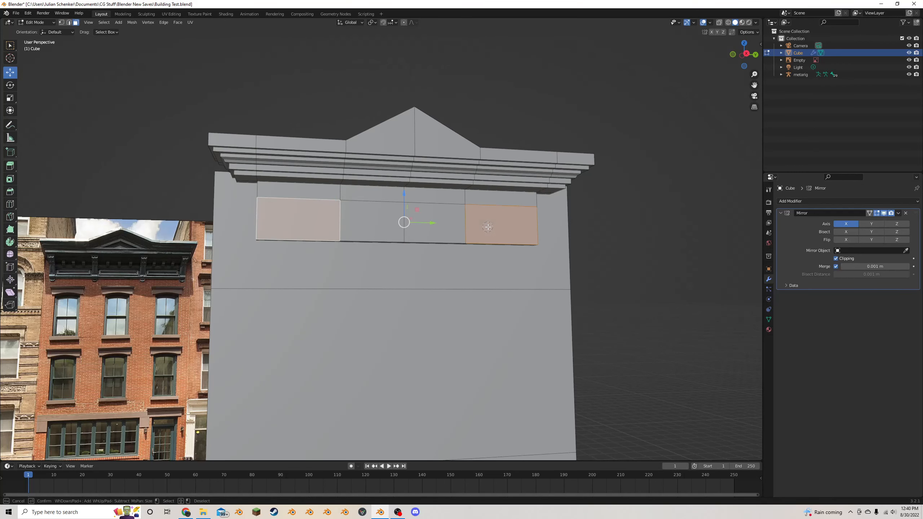
right_click(485, 224)
key("i")
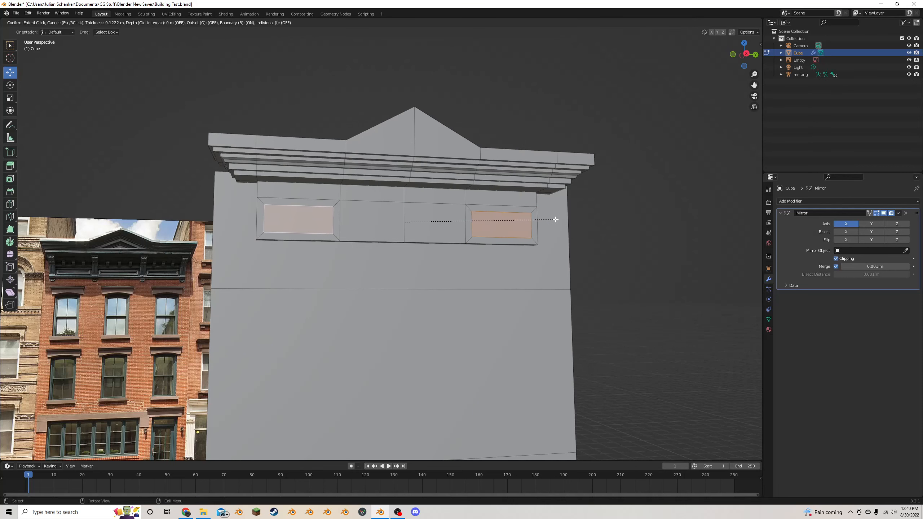
left_click(552, 219)
- Scale the two inset outer faces to about half their height along Z
key("s")
key("z")
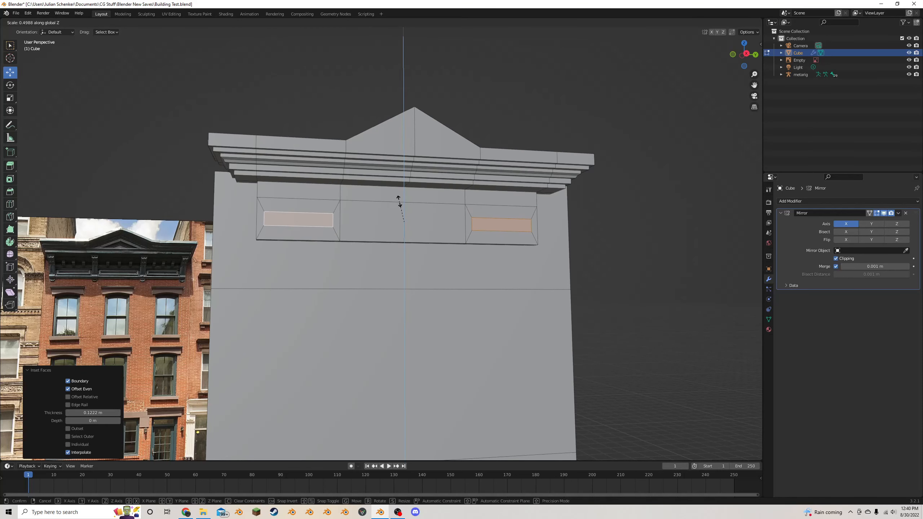
left_click(399, 202)
- Inset the two central lower frieze faces together by about 0.119 m and scale them to about 0.6 along Z
left_click(396, 223)
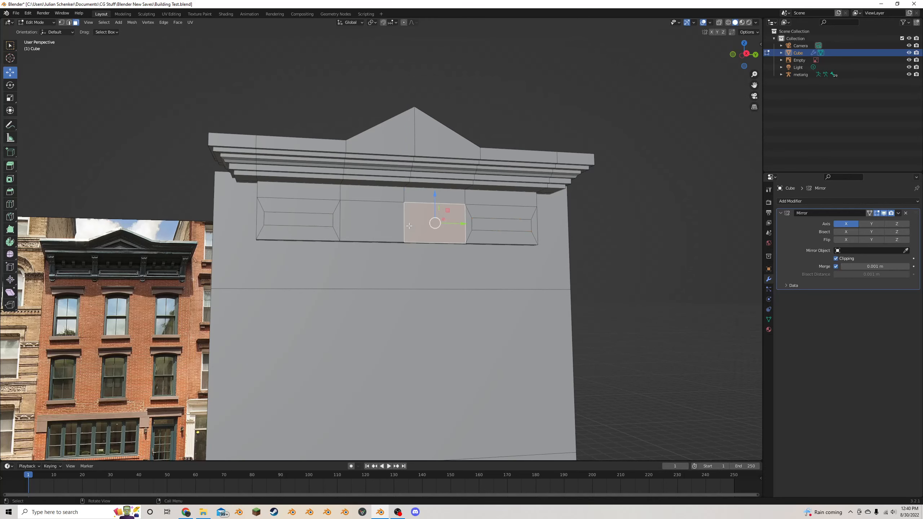
key("i")
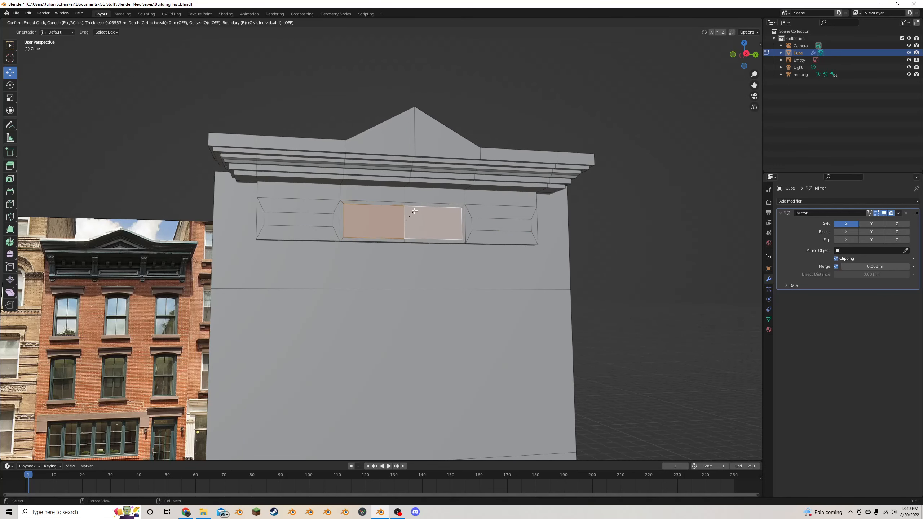
left_click(398, 194)
key("s")
key("z")
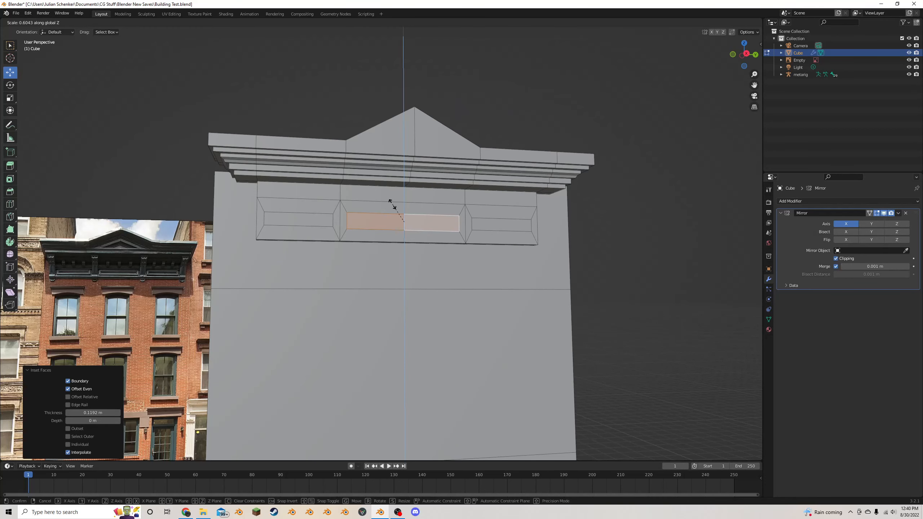
left_click(391, 201)
- Select the inner faces of all three frieze panels and extrude them outward along normals by about 0.029 m
middle_click_drag(391, 201, 398, 250)
left_click(369, 256, "shift")
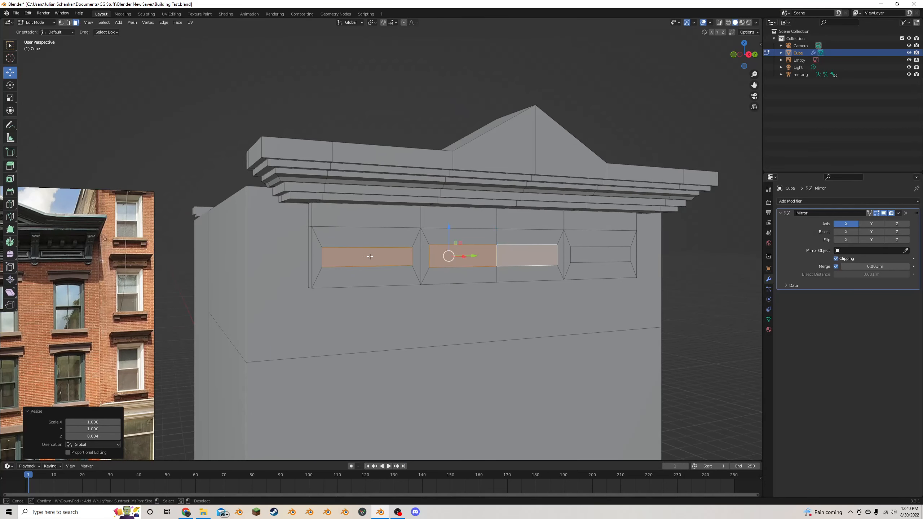
right_click(369, 257)
key("c")
left_click(591, 256)
right_click(591, 256)
scroll(89, 261, "down", 2)
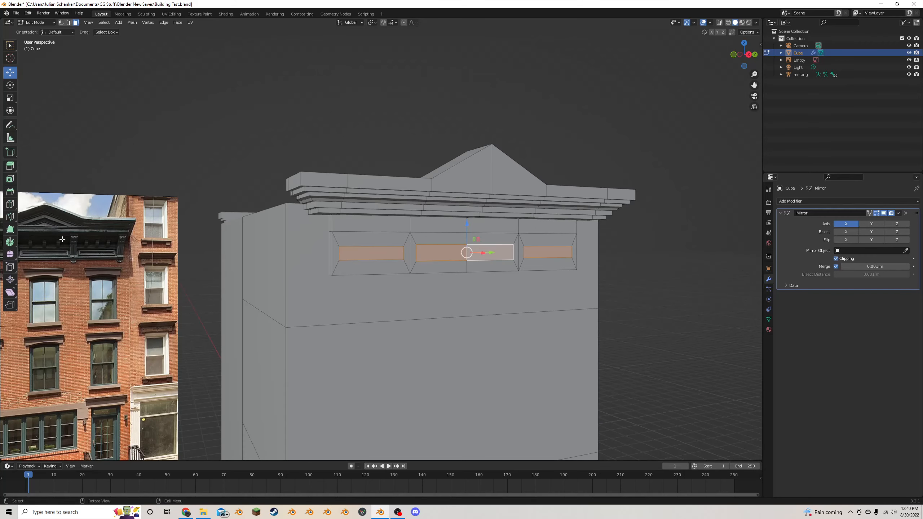
scroll(447, 245, "up", 4)
scroll(446, 245, "down", 2)
middle_click_drag(415, 225, 395, 218)
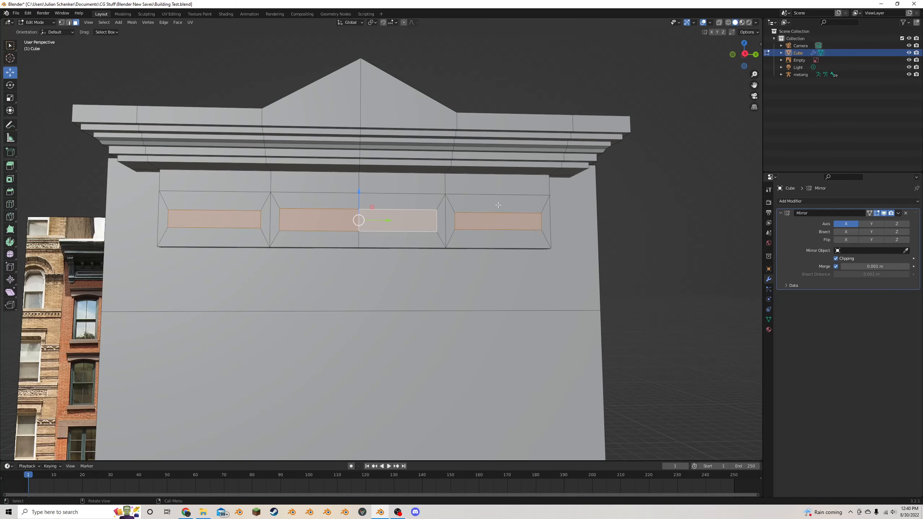
middle_click_drag(540, 200, 519, 201)
scroll(519, 202, "up", 2)
key("alt+e")
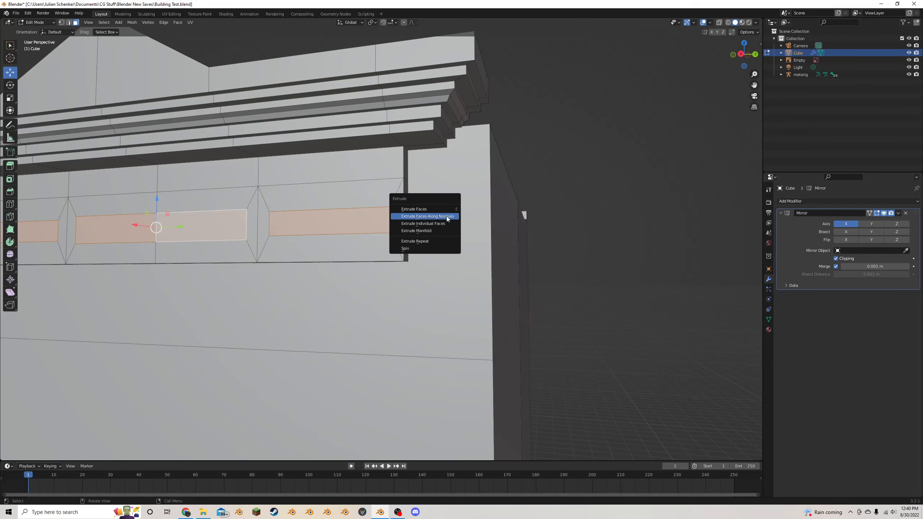
left_click(447, 217)
left_click(474, 201)
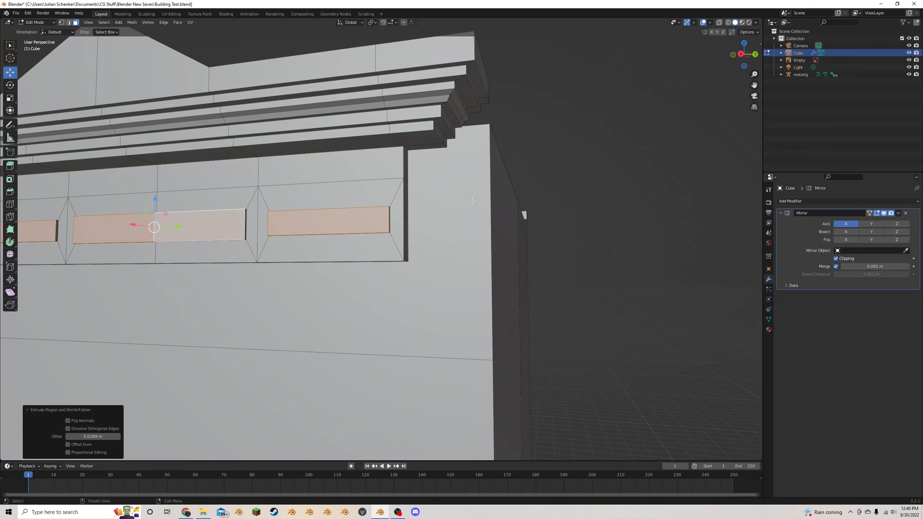
- Inset the three raised panel faces by about 0.027 m and extrude them back inward along normals by about 0.029 m
key("i")
left_click(469, 205)
key("alt+e")
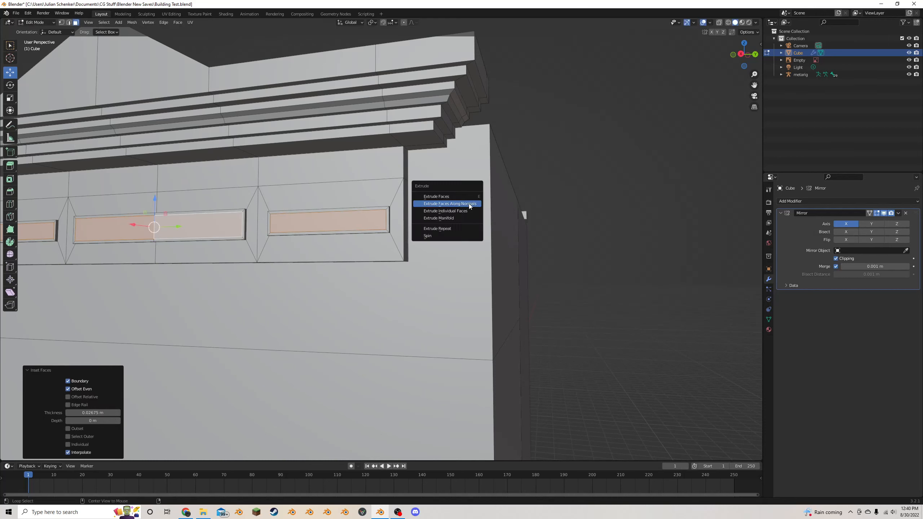
left_click(469, 205)
left_click(473, 205)
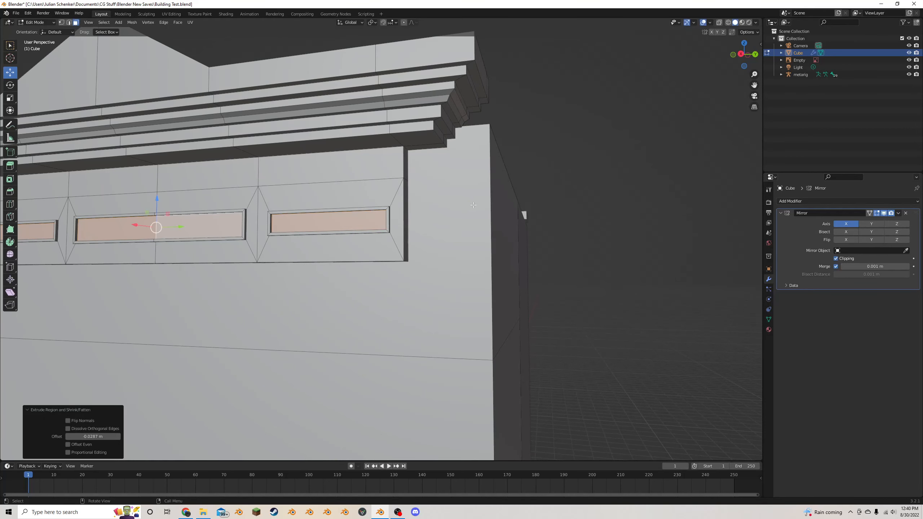
- Inset the recessed panel faces by about 0.018 m and extrude them along normals by about 0.043 m
key("i")
left_click(472, 205)
key("alt+e")
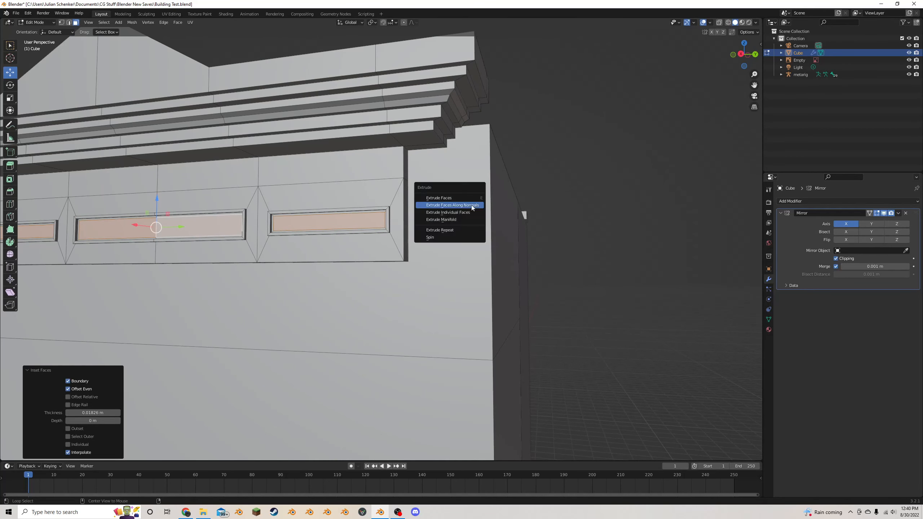
left_click(472, 205)
left_click(470, 206)
- Examine the framed frieze panels and cornice against the facade reference photo, in and out of Edit Mode
scroll(470, 206, "down", 5)
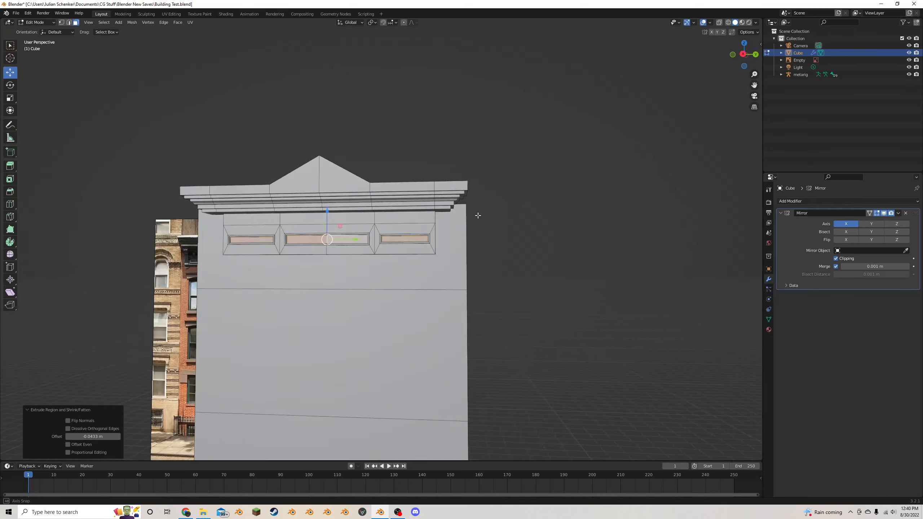
left_click(539, 218)
middle_click_drag(477, 216, 364, 225)
key("Tab")
scroll(541, 217, "down", 3)
scroll(356, 226, "up", 4)
key("Tab")
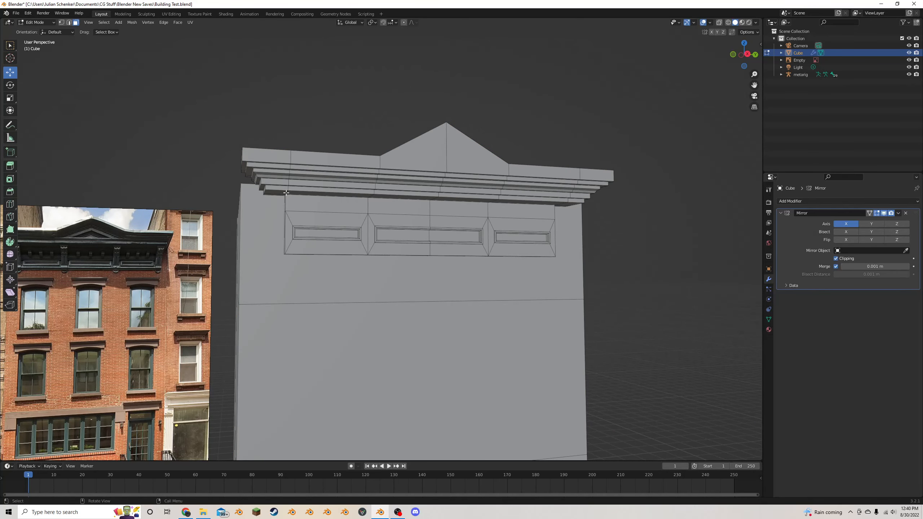
scroll(310, 199, "up", 2)
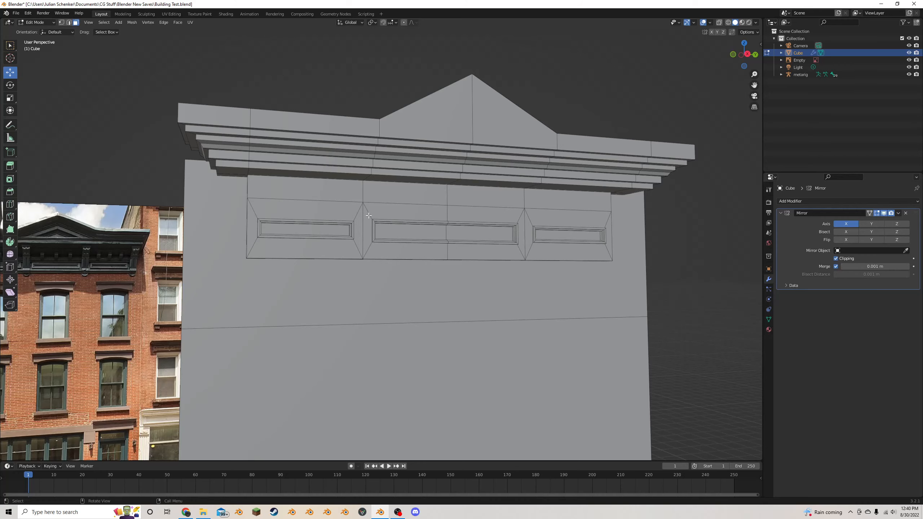
scroll(369, 216, "up", 2)
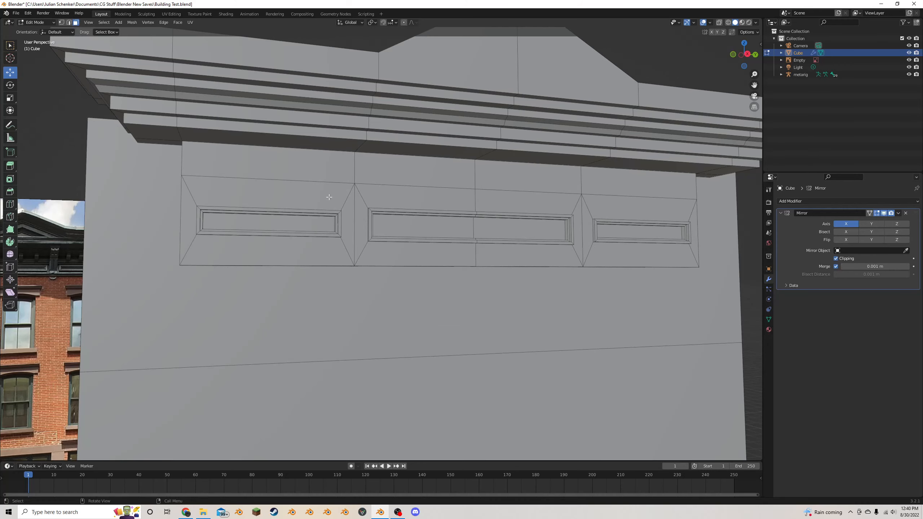
- Duplicate the upper-left frieze face in place and rotate the copy 90° about the X axis
left_click(347, 200)
left_click(308, 171)
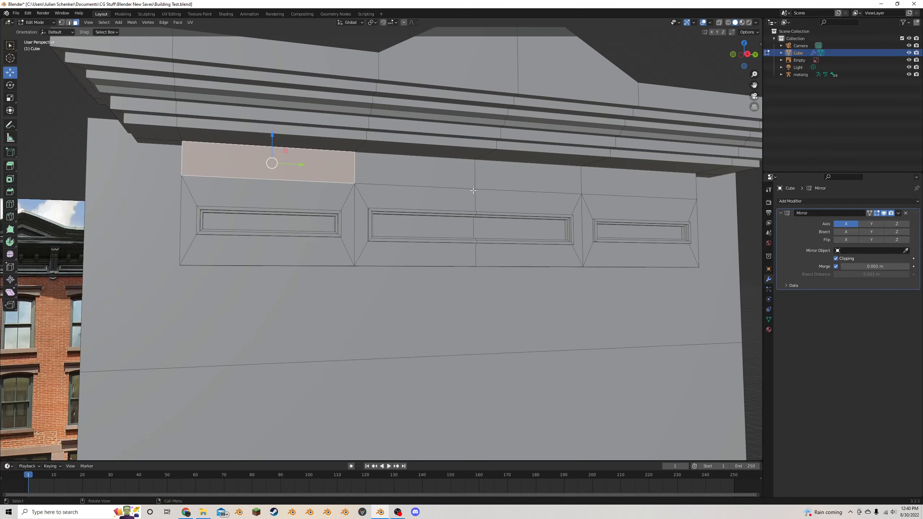
scroll(473, 190, "down", 5)
middle_click_drag(473, 190, 400, 200)
scroll(378, 204, "up", 5)
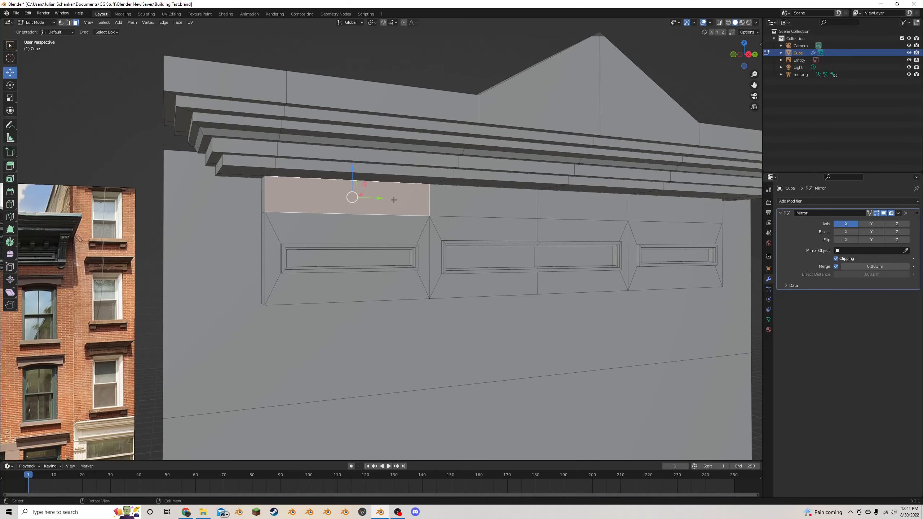
key("shift+d")
right_click(450, 201)
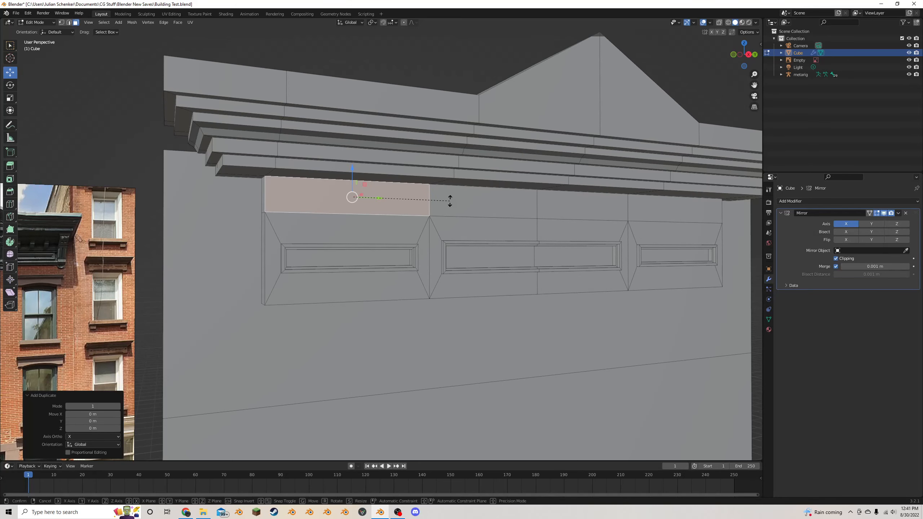
type("rx90")
key("Return")
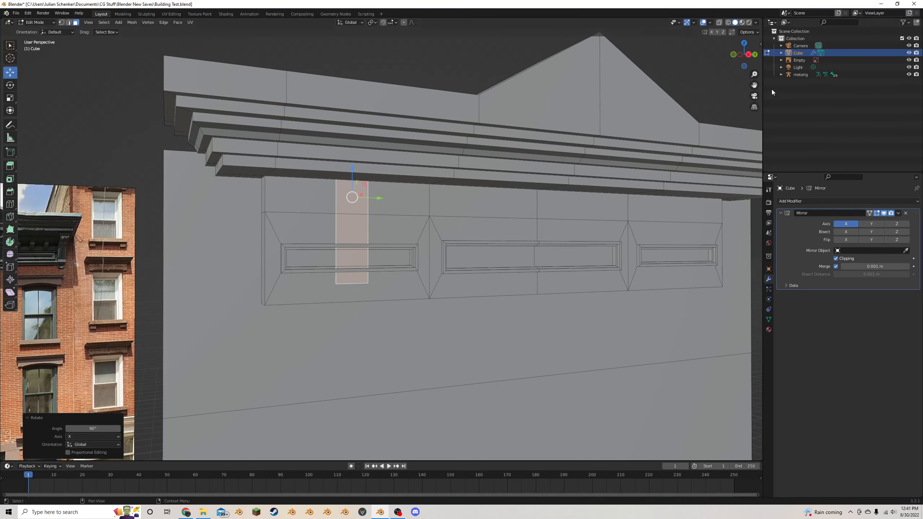
- In the right orthographic view, move the rotated face about 0.64 m sideways and 0.47 m down to the frieze's left end
left_click(748, 54)
scroll(493, 200, "up", 3)
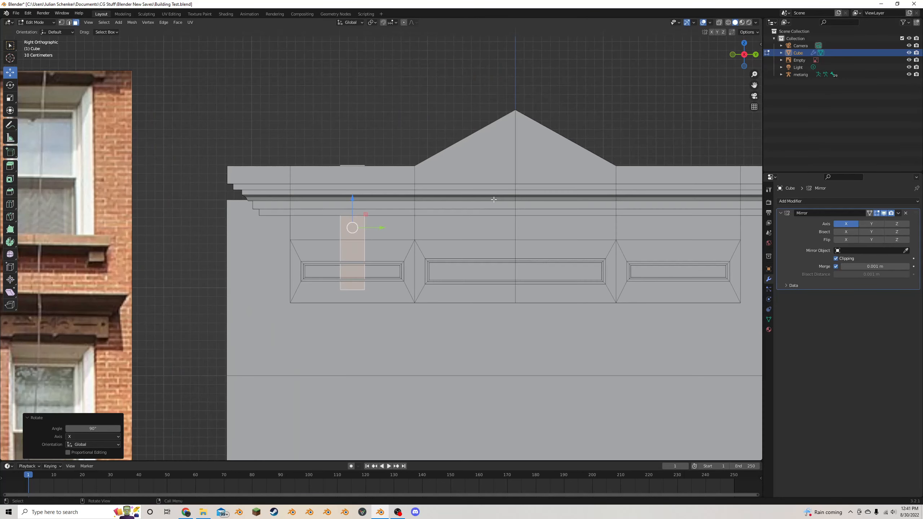
scroll(476, 210, "down", 5)
scroll(421, 236, "up", 4)
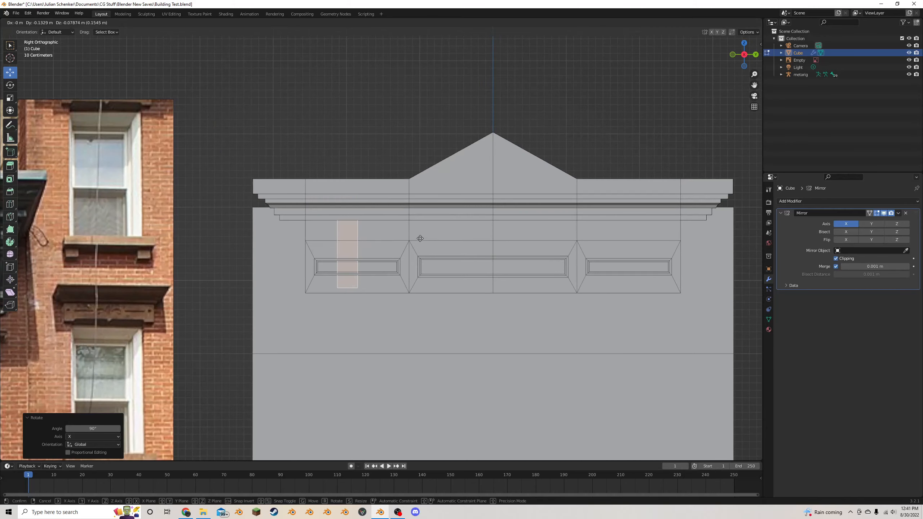
key("g")
left_click(386, 263)
- Scale the rotated face by 0.319 along Y and move it about 0.02 m along Y to the frieze's left edge
scroll(399, 261, "down", 2)
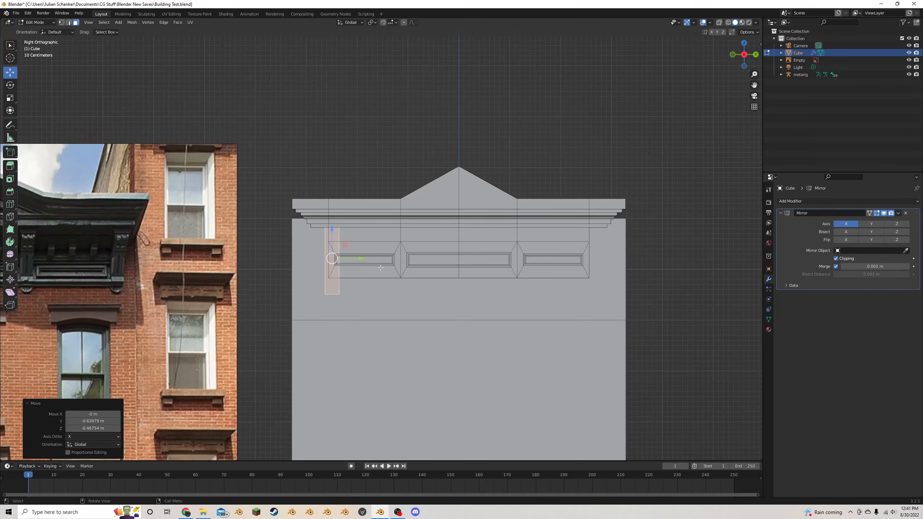
scroll(403, 261, "up", 3)
key("s")
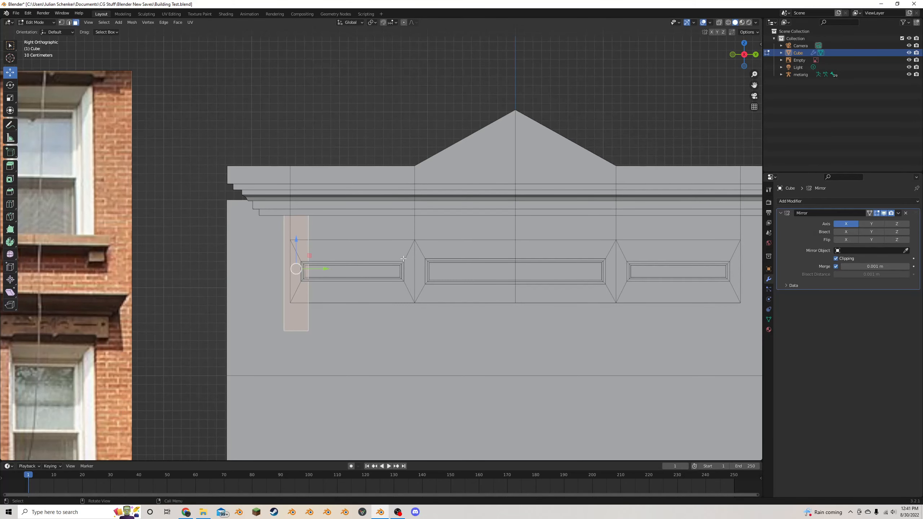
key("y")
left_click(328, 259)
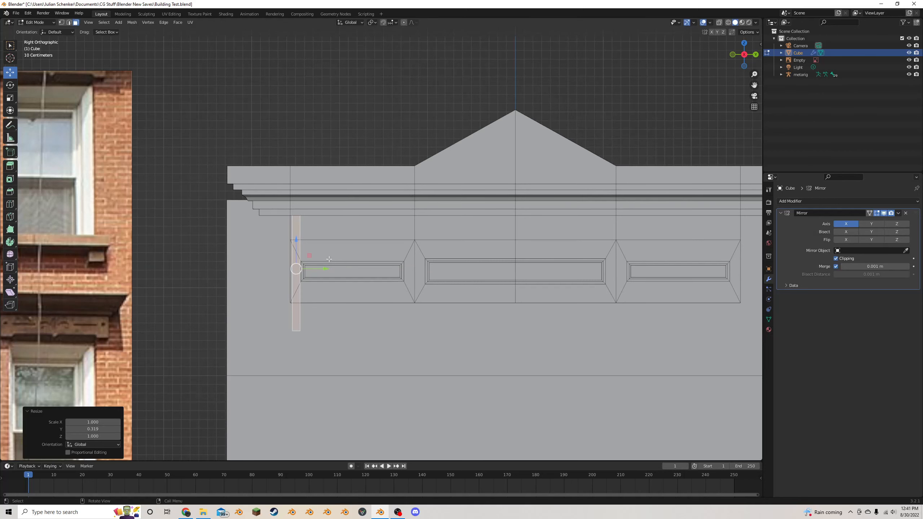
key("g")
key("y")
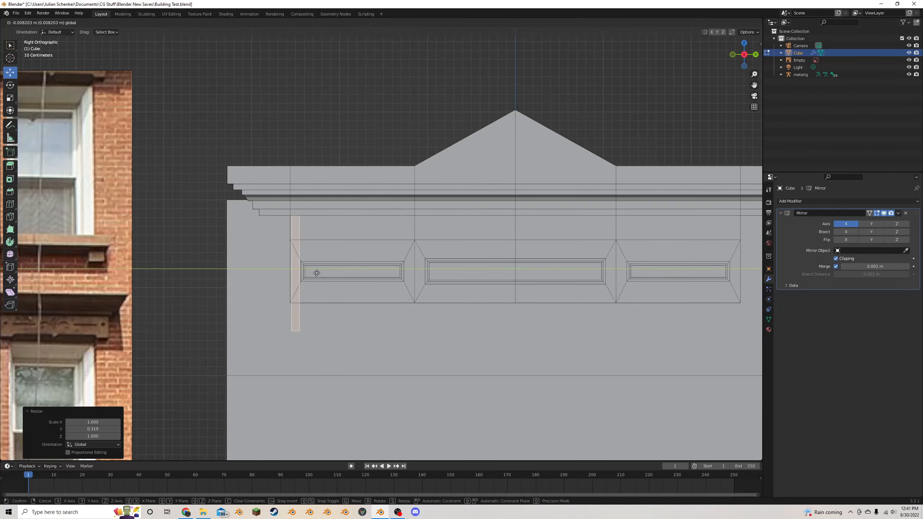
left_click(313, 268)
- Scale the narrow strip face along Z by 0.756 and again by 1.163 so its top meets the cornice underside
key("s")
key("z")
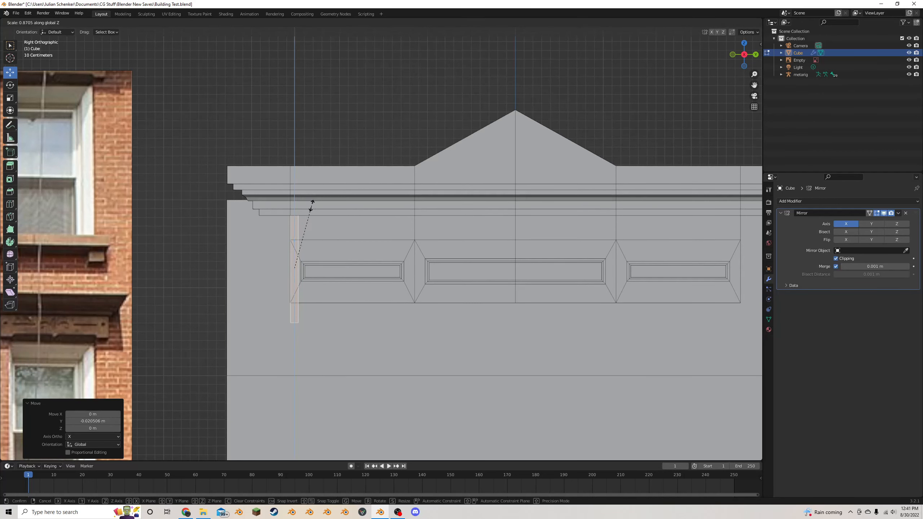
left_click(309, 215)
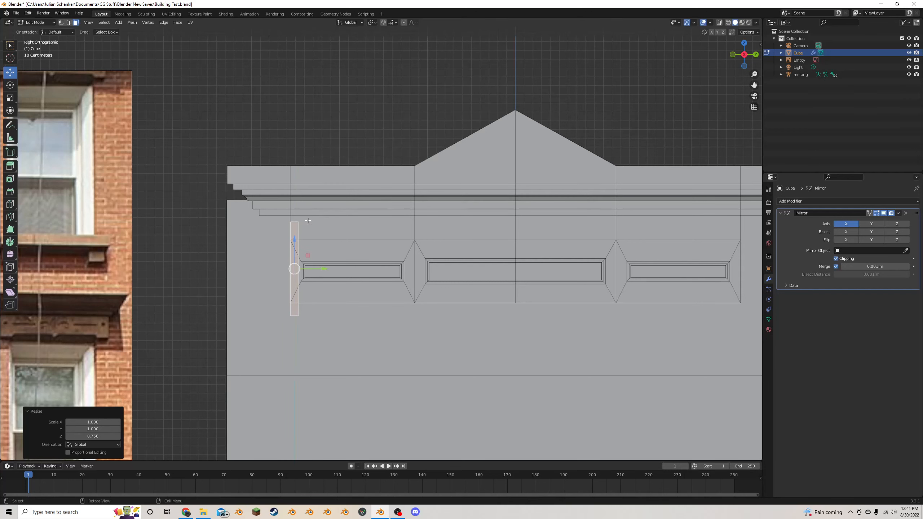
left_click(298, 245)
key("ctrl+z")
key("s")
key("z")
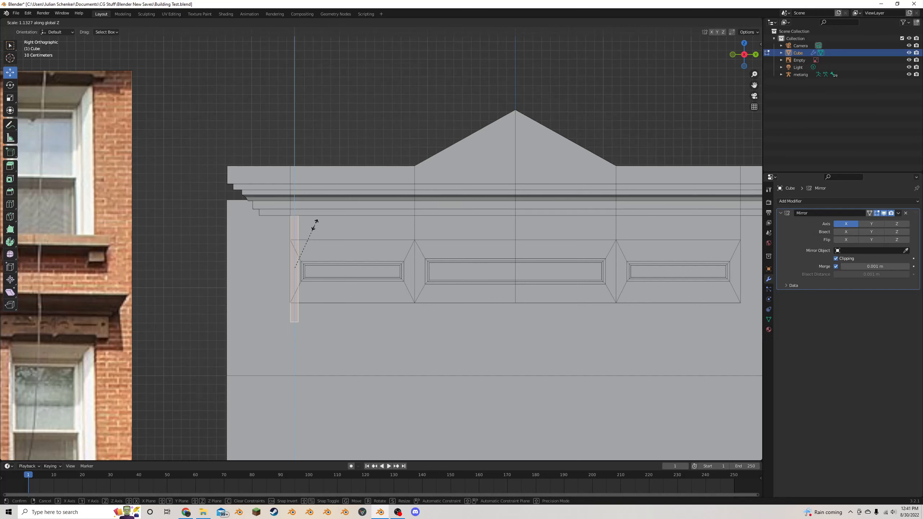
left_click(317, 219)
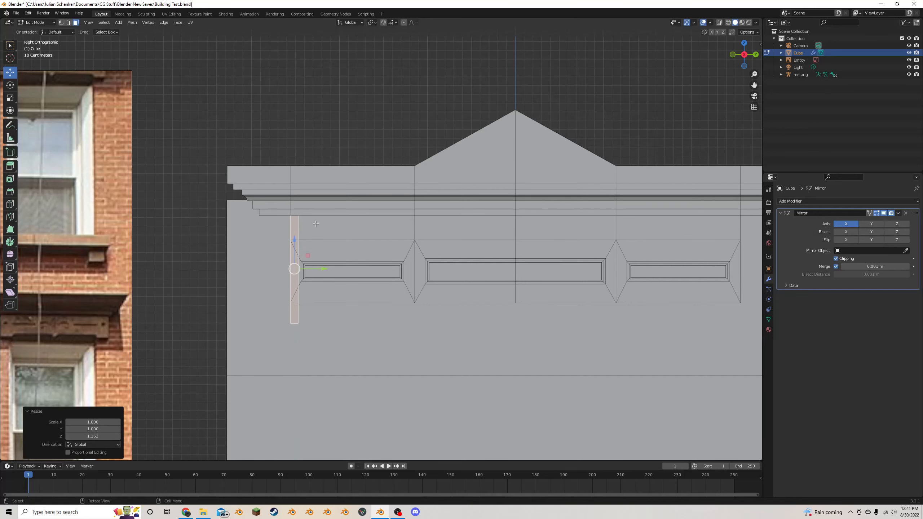
- Move the strip face about 0.165 m along negative X, back into the building wall
scroll(261, 229, "down", 5)
middle_click_drag(392, 229, 421, 228)
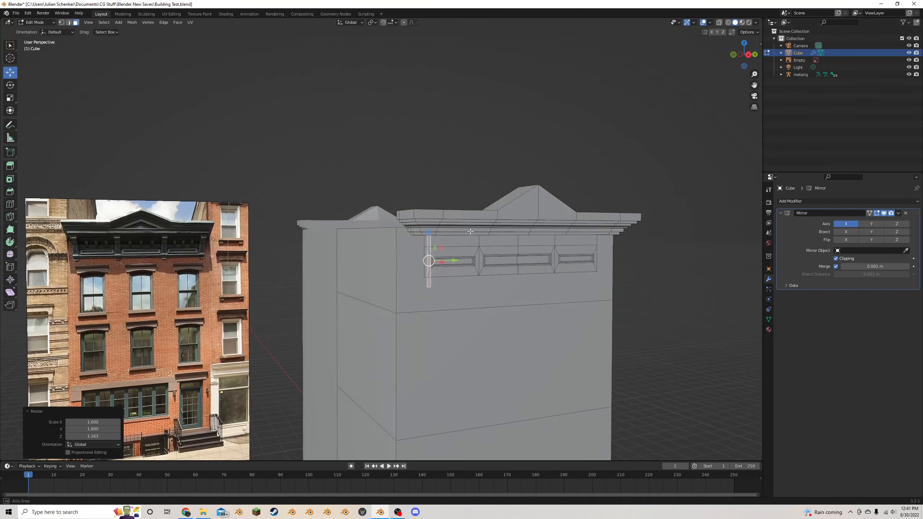
scroll(472, 251, "up", 4)
middle_click_drag(539, 276, 586, 293)
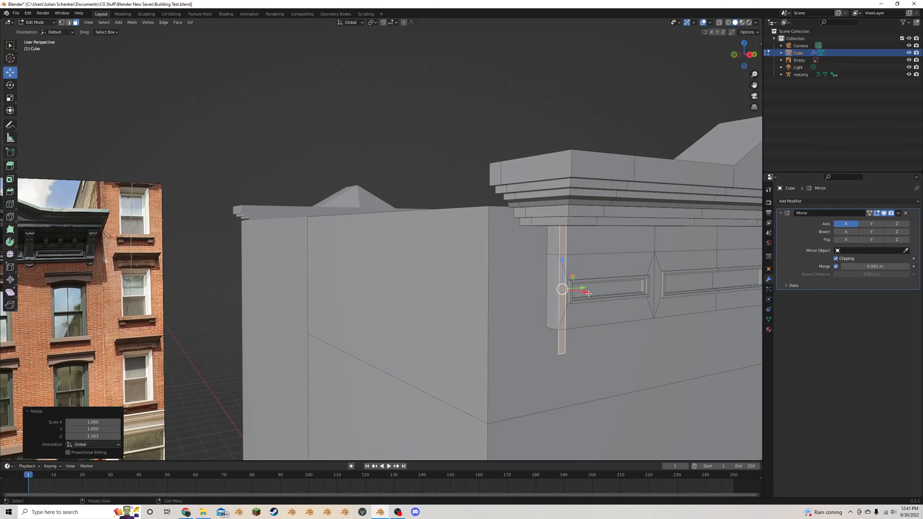
key("g")
key("x")
left_click(573, 289)
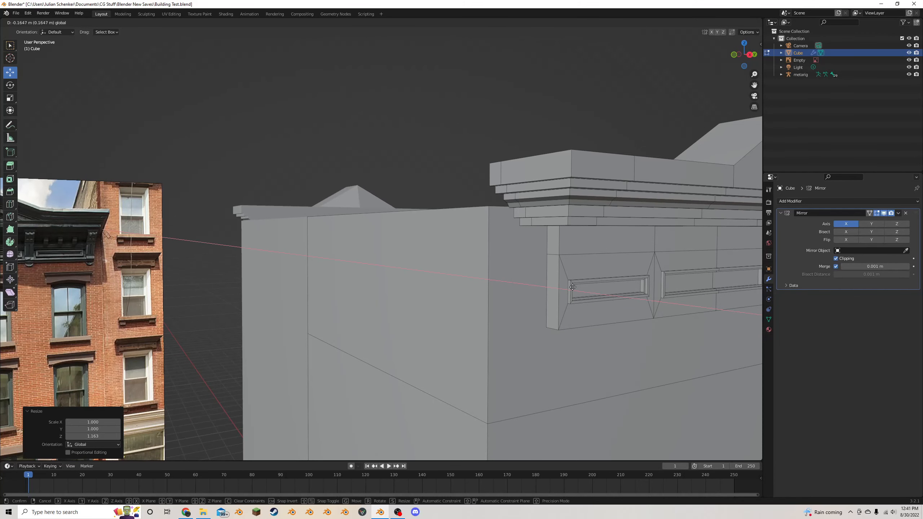
- Extrude the strip face along its normals by 0.567 m to form a bracket block under the cornice
key("alt+e")
left_click(572, 287)
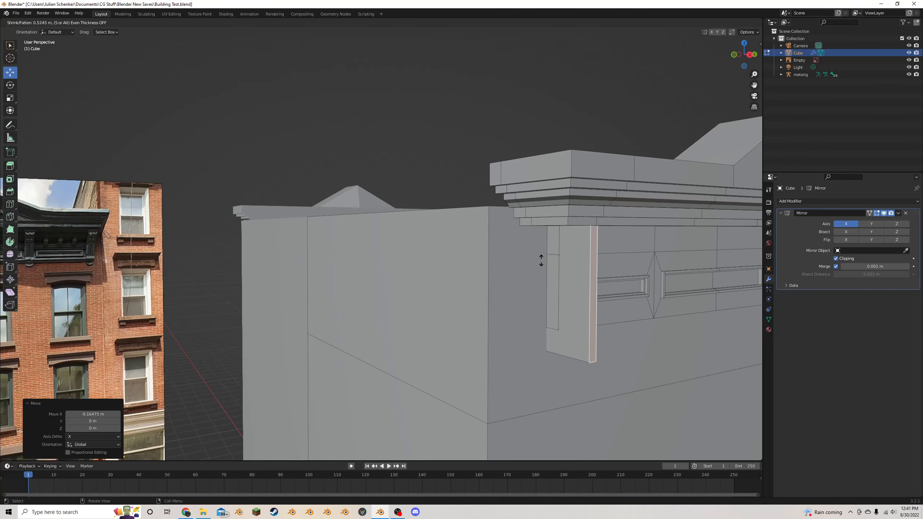
left_click(525, 259)
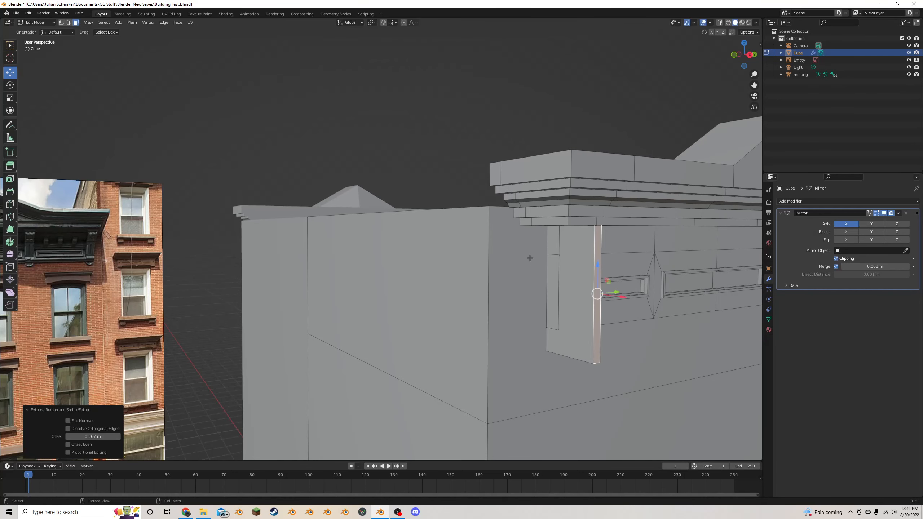
- Add two horizontal loop cuts around the bracket block, one near its top and one near its bottom
middle_click_drag(530, 258, 454, 266)
left_click_drag(755, 85, 596, 60)
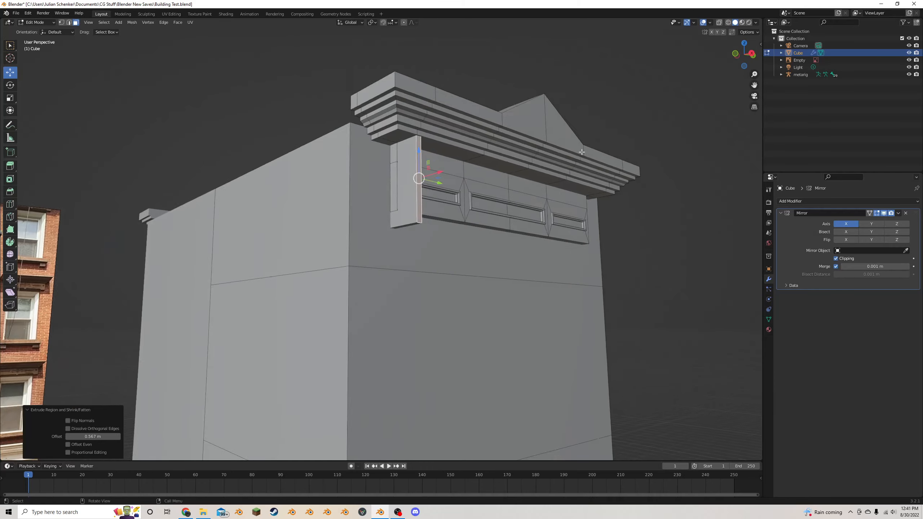
scroll(488, 182, "down", 3)
middle_click_drag(490, 182, 480, 187)
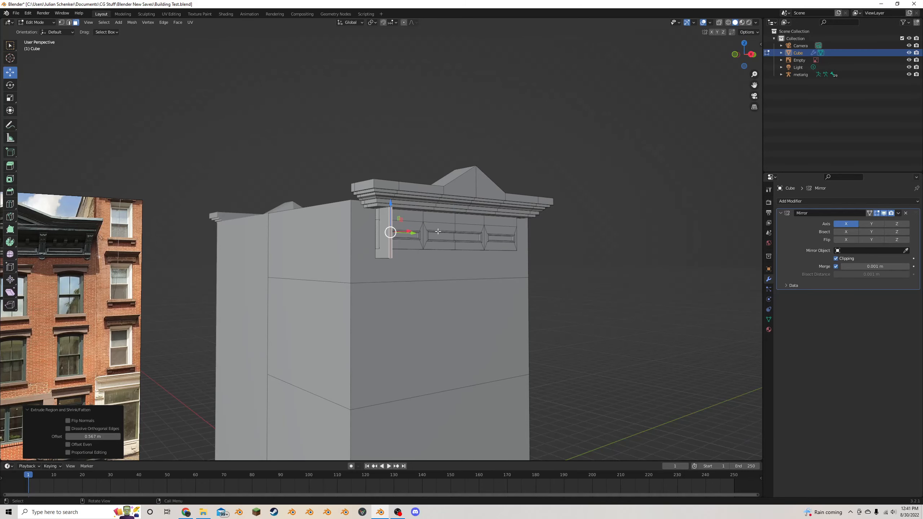
scroll(438, 232, "up", 3)
left_click(10, 204)
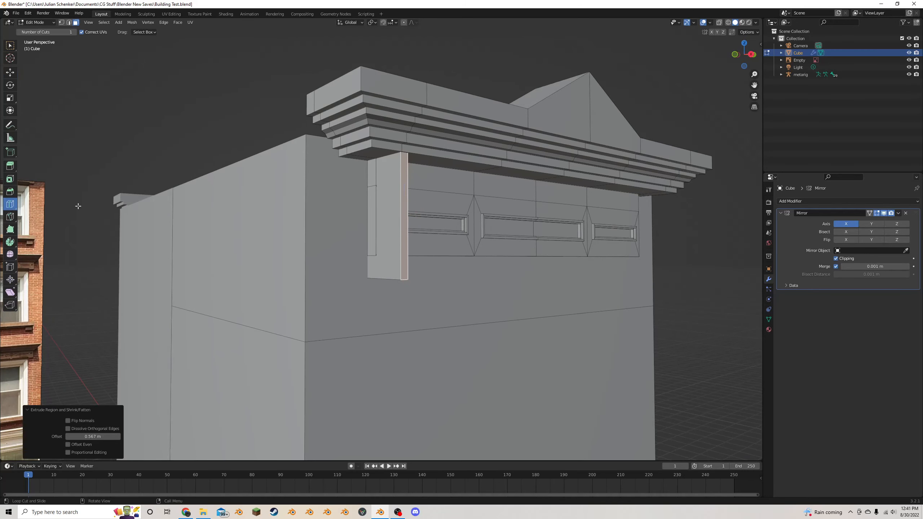
left_click_drag(401, 217, 402, 181)
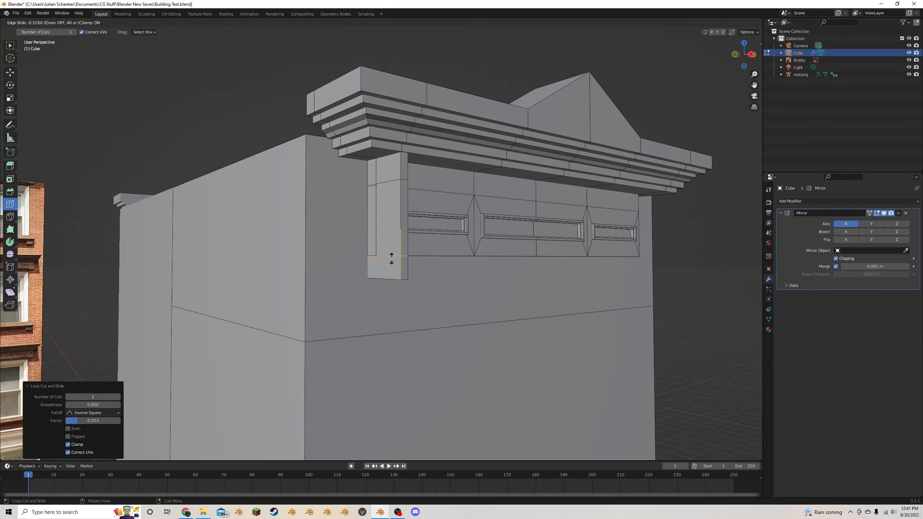
left_click(10, 72)
- Move the bracket's lowest front face about 0.38 m back along X so the section above it slopes inward
left_click(415, 233)
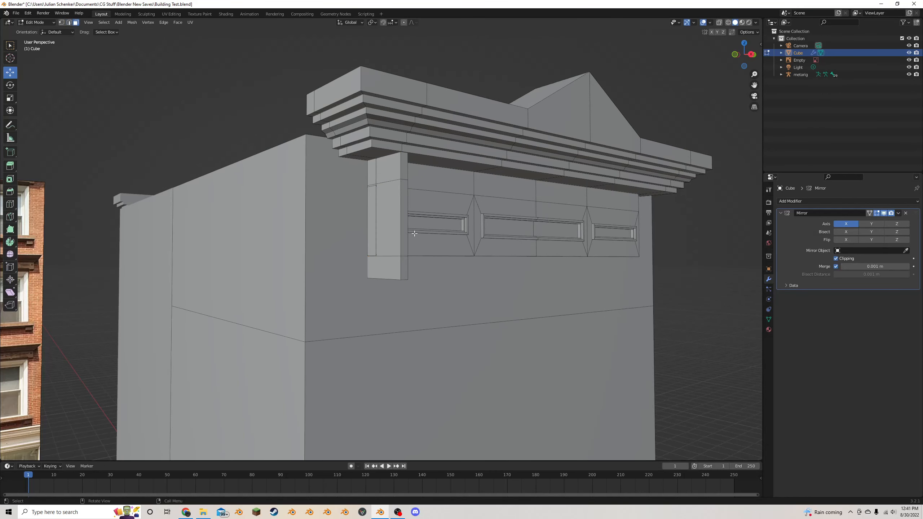
left_click(402, 262)
middle_click_drag(406, 264, 475, 382)
left_click_drag(468, 380, 439, 363)
middle_click_drag(439, 364, 393, 174)
- Bevel the bracket's upper front edge, above the slope, with width 0.0559 m, 3 segments and shape 0.662
scroll(394, 174, "up", 2)
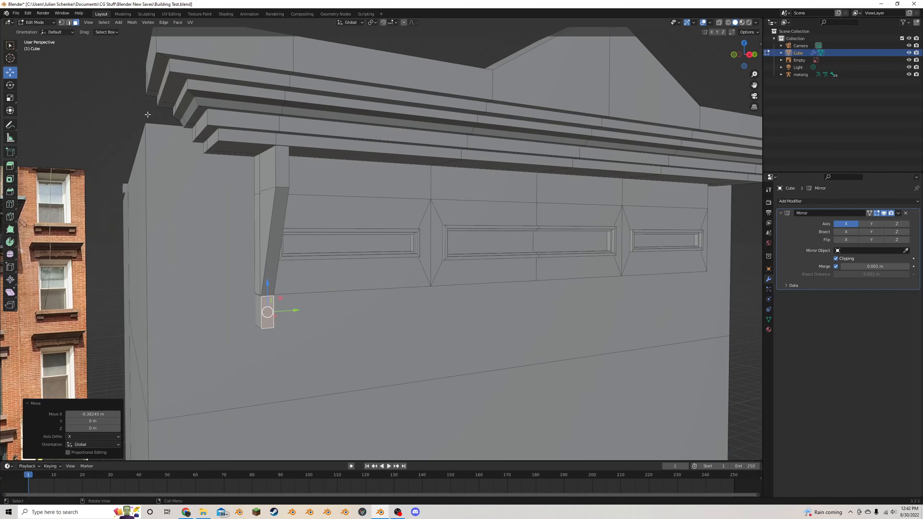
left_click(68, 23)
left_click(283, 191)
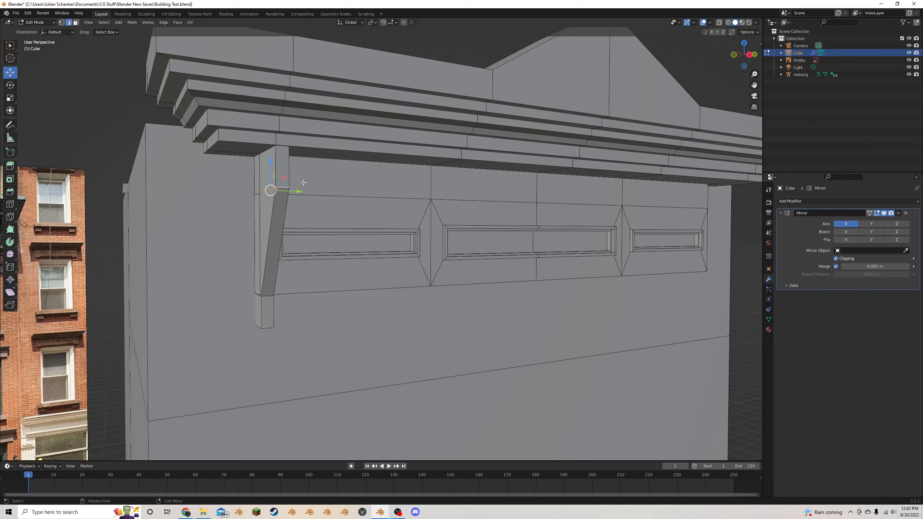
middle_click_drag(304, 183, 390, 210, "shift")
key("ctrl+b")
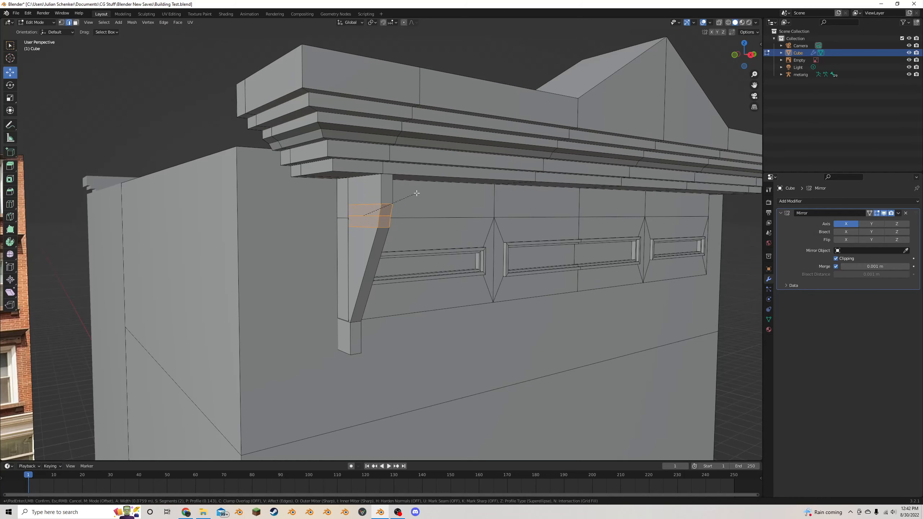
left_click(413, 193)
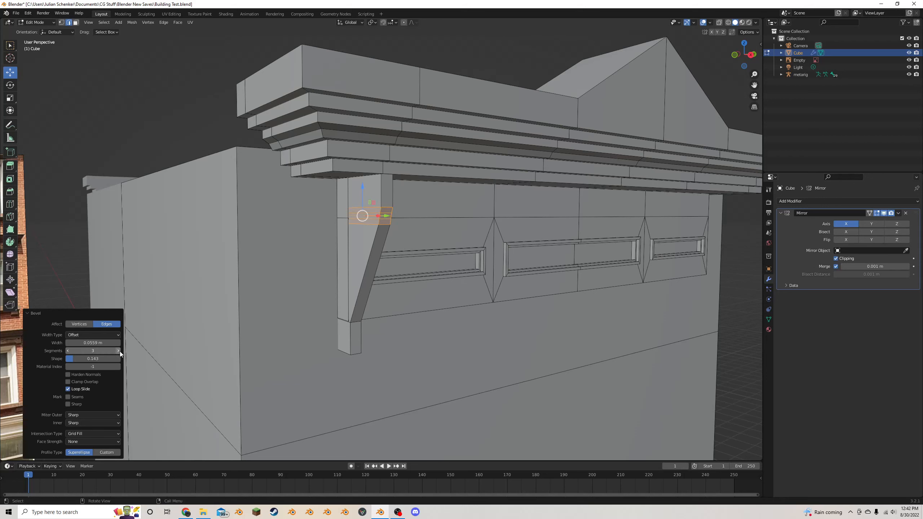
left_click_drag(117, 358, 139, 358)
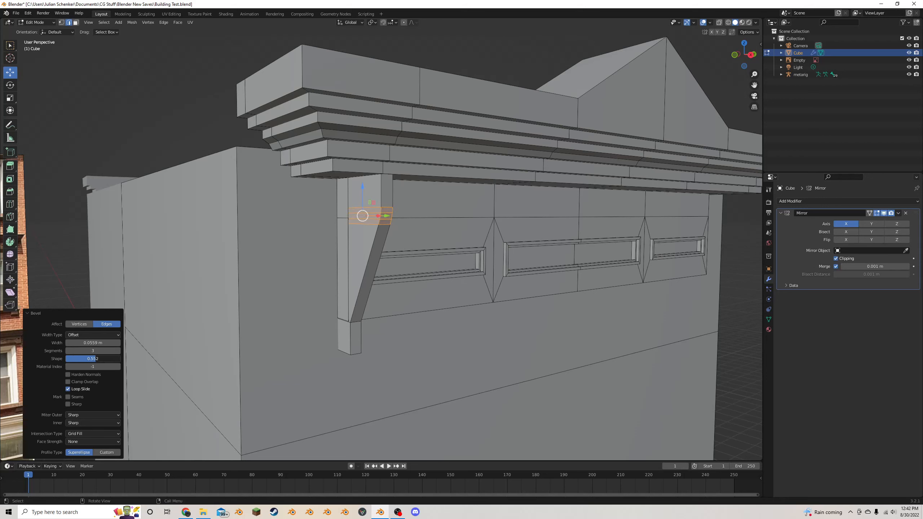
- Bevel the front edge at the foot of the bracket's slope with width 0.0683 m, 3 segments and shape 0.662
middle_click_drag(299, 302, 315, 336)
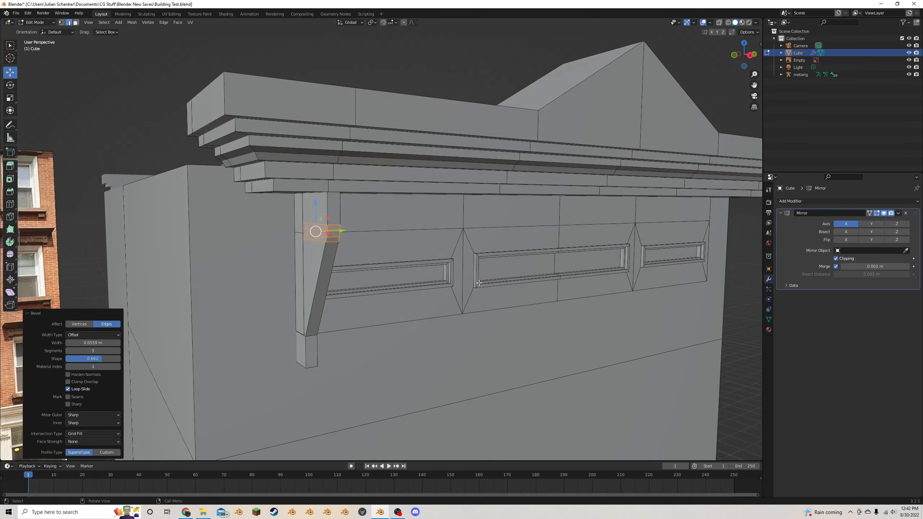
left_click(316, 336, "alt")
left_click(311, 335, "alt")
key("ctrl+b")
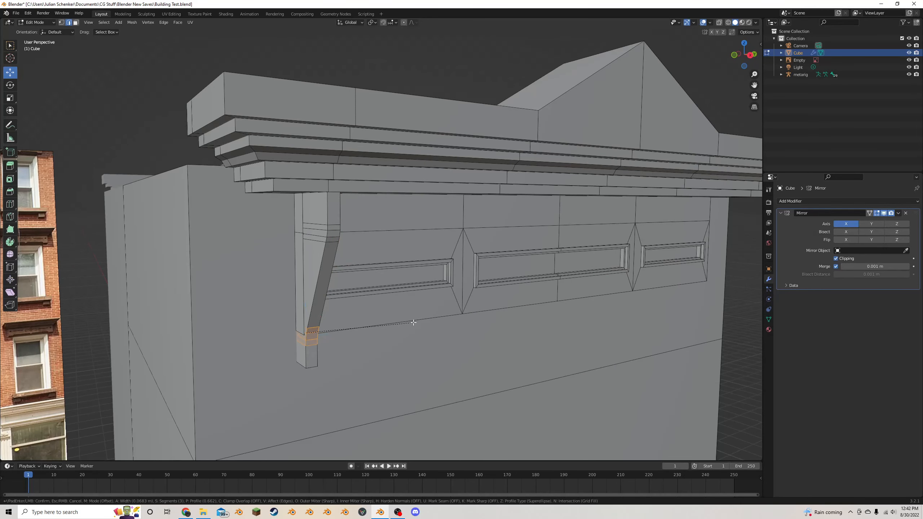
left_click(399, 323)
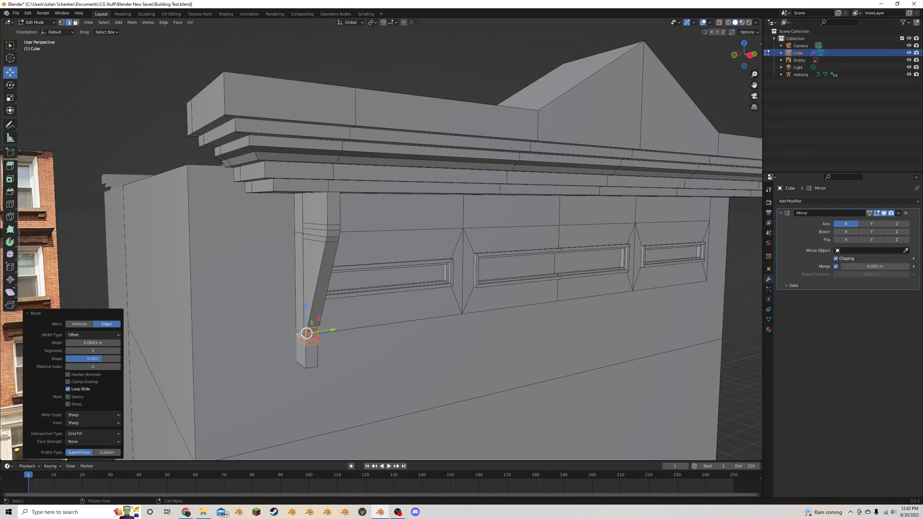
- Bevel the bracket's bottom front edge with width 0.097 m, 3 segments and shape 0.097 for a concave notch
left_click(308, 366, "alt")
middle_click_drag(353, 332, 421, 326)
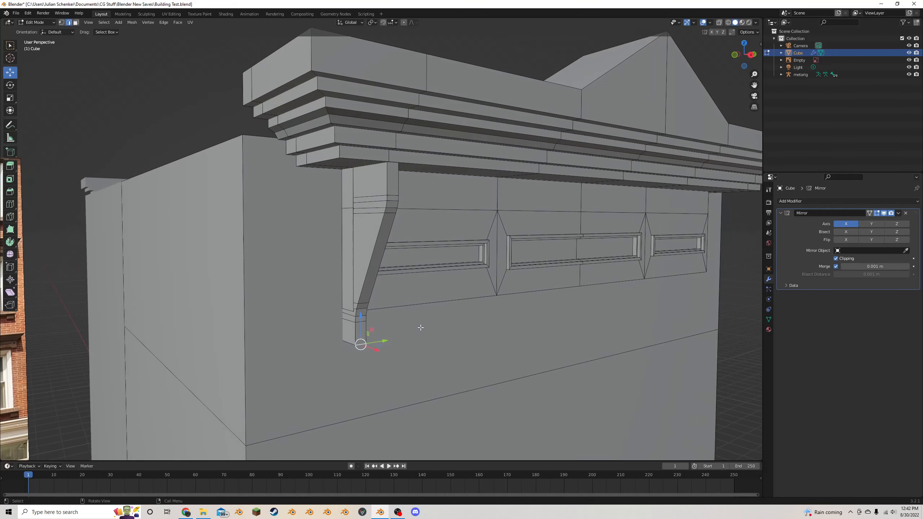
key("ctrl+b")
left_click(441, 332)
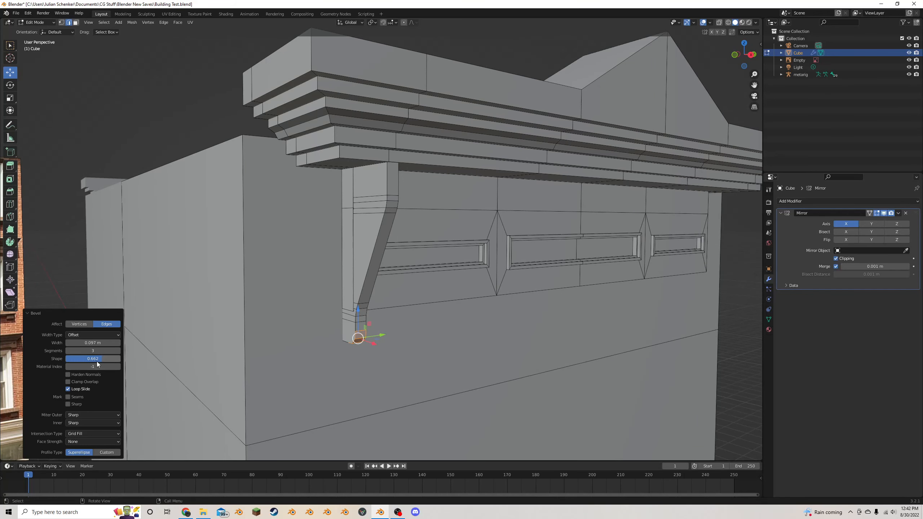
left_click_drag(96, 360, 71, 359)
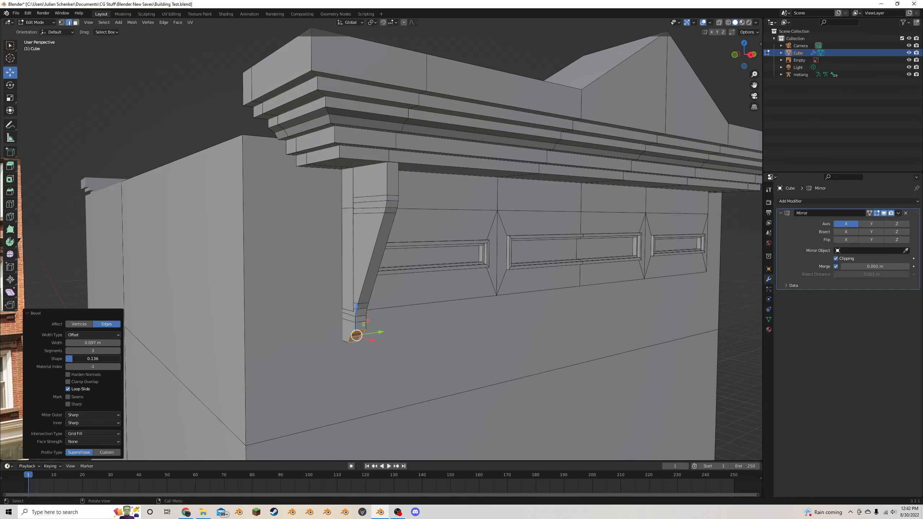
- Select the bracket's top front edge through X-ray and bevel it by about 0.11 m with 3 segments
left_click(392, 165)
key("alt+z")
left_click(393, 160)
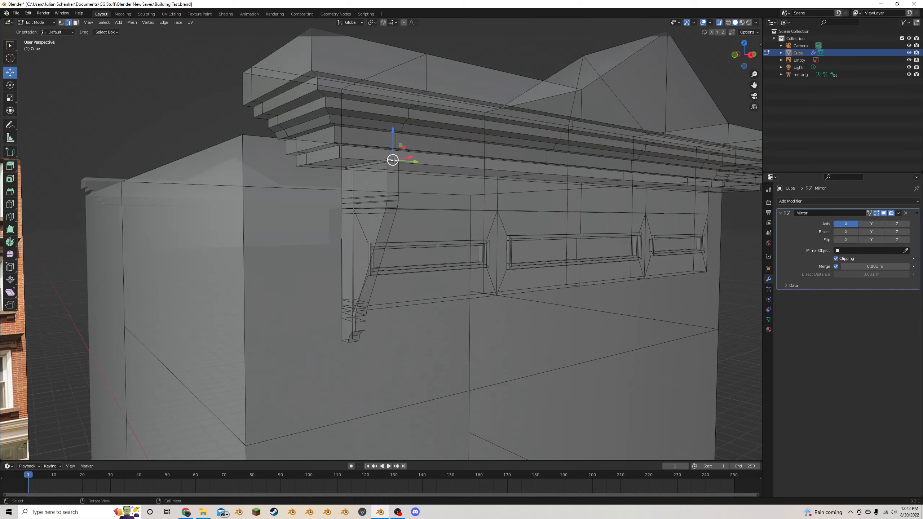
key("alt+z")
key("ctrl+b")
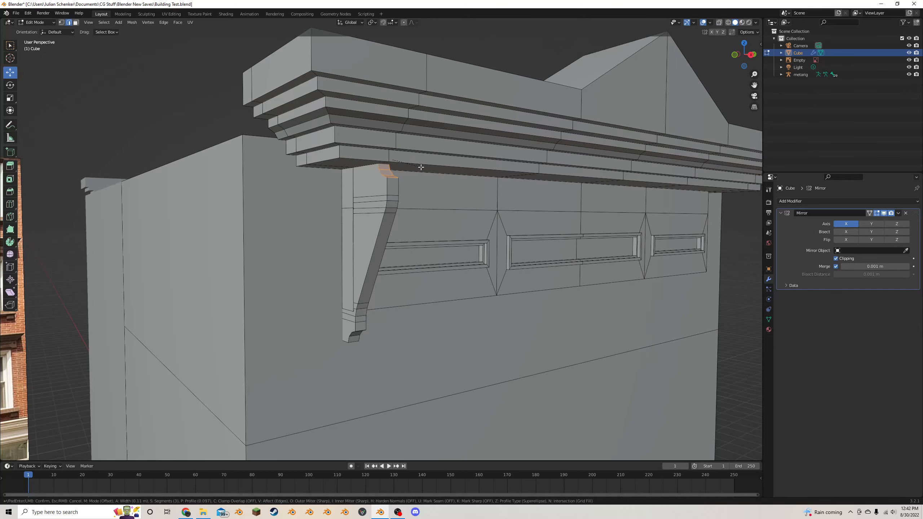
left_click(421, 167)
- Examine the bevelled bracket beneath the cornice in Object Mode from several angles
key("Tab")
scroll(405, 216, "down", 5)
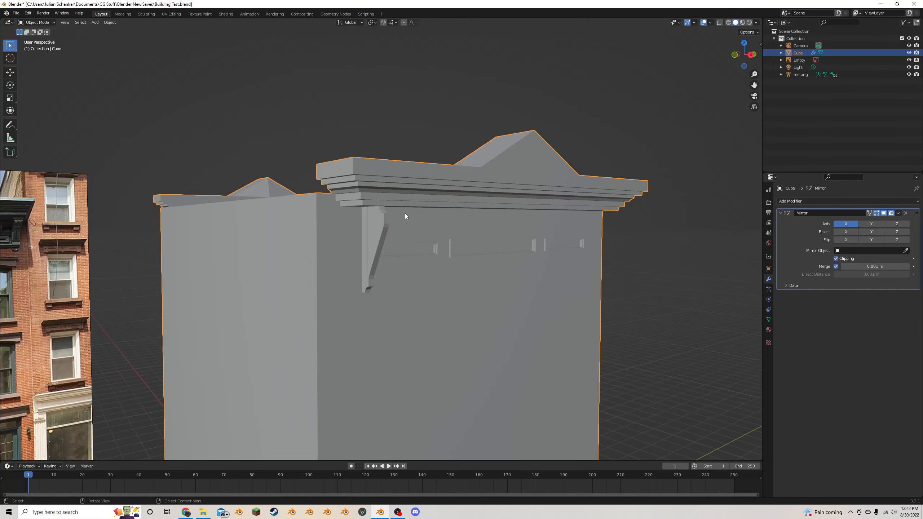
middle_click_drag(405, 213, 360, 202)
scroll(393, 209, "up", 4)
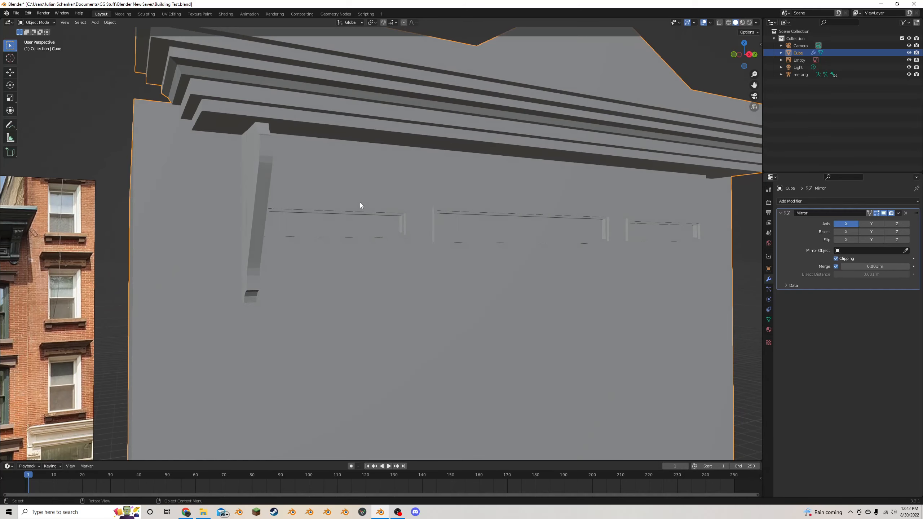
scroll(360, 202, "down", 2)
- Select the bracket's long sloped front face and its small upper front face and inset both by about 0.01 m
key("Tab")
scroll(342, 200, "up", 4)
scroll(309, 199, "down", 2)
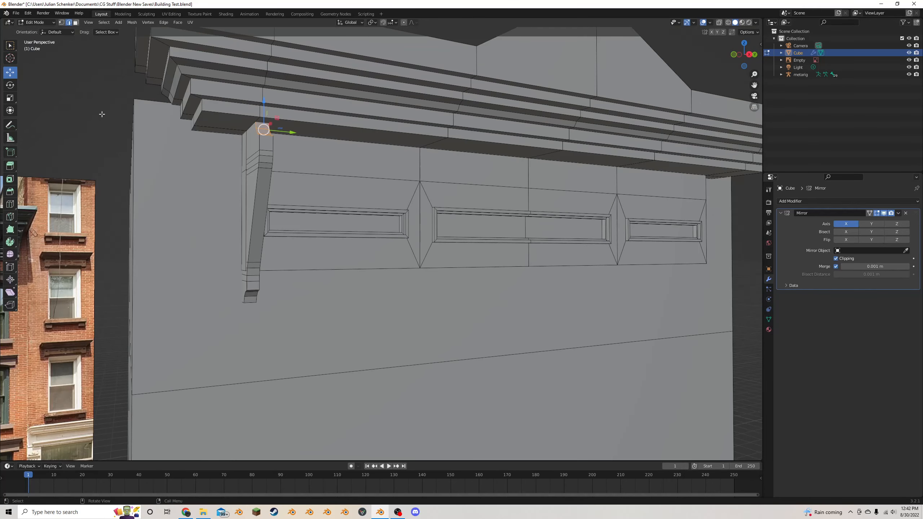
left_click(260, 213)
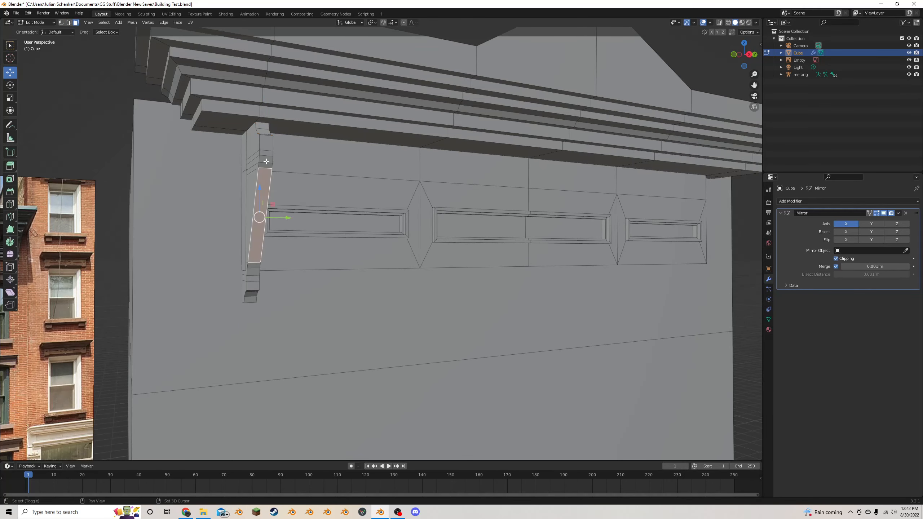
left_click(268, 140, "shift")
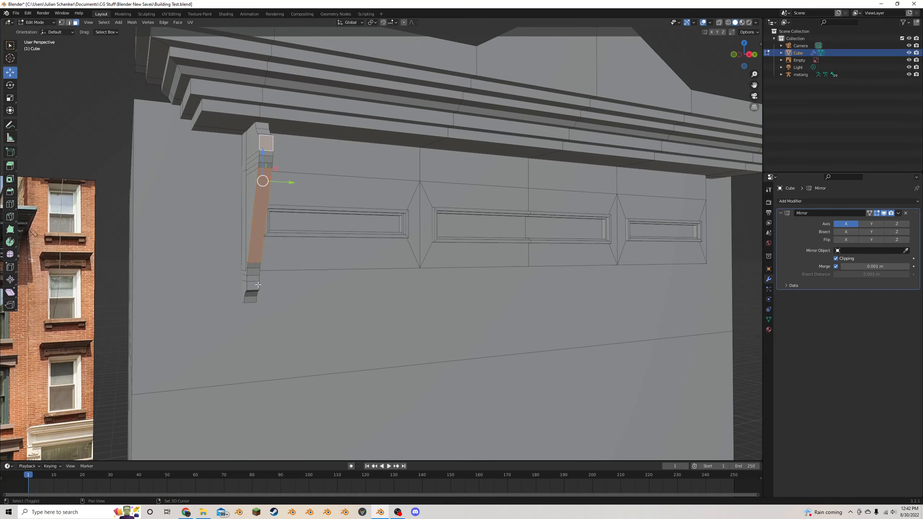
scroll(366, 225, "up", 3)
key("i")
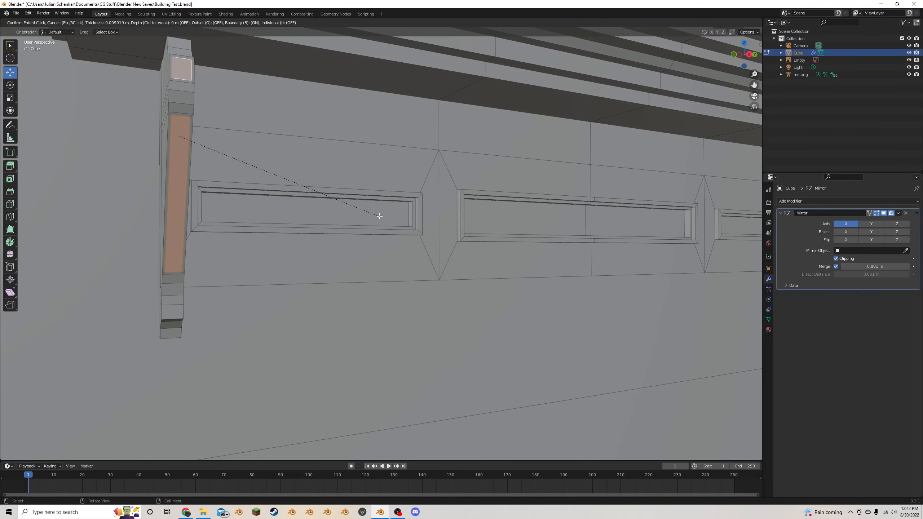
left_click(379, 216)
- Add a second inset of about 0.007 m to the bracket's front faces and extrude them about 0.0166 m along their normals
key("alt+s")
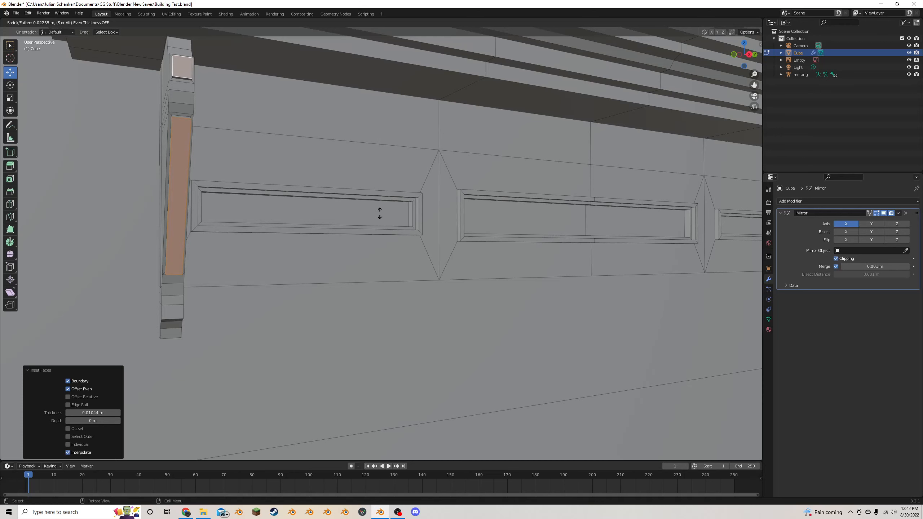
key("Escape")
key("alt+e")
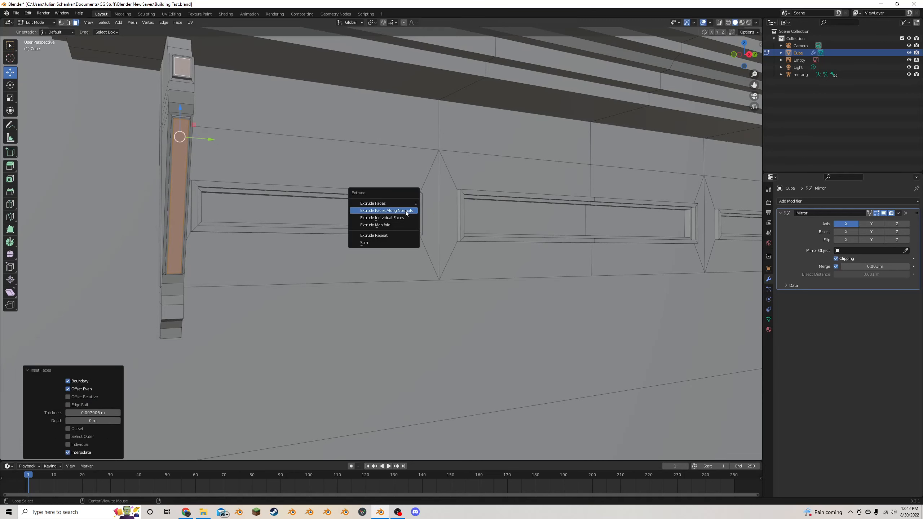
left_click(386, 211)
left_click(401, 213)
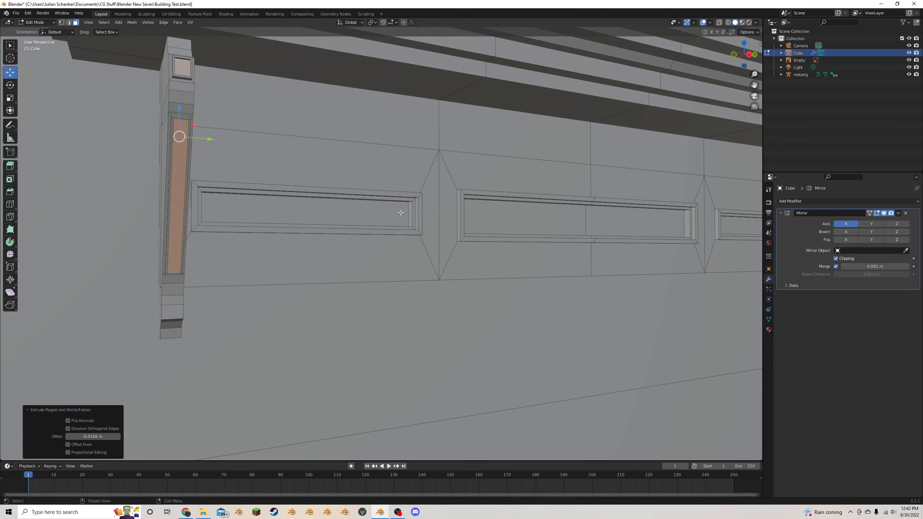
- Inset the bracket's two front panels again by about 0.0084 m and extrude them about 0.0223 m along their normals
key("ctrl+z")
key("alt+e")
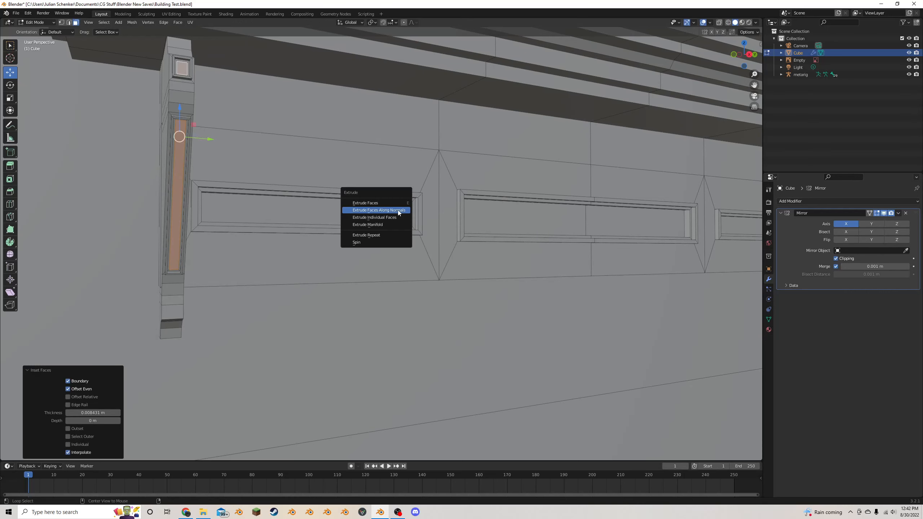
left_click(399, 211)
left_click(398, 212)
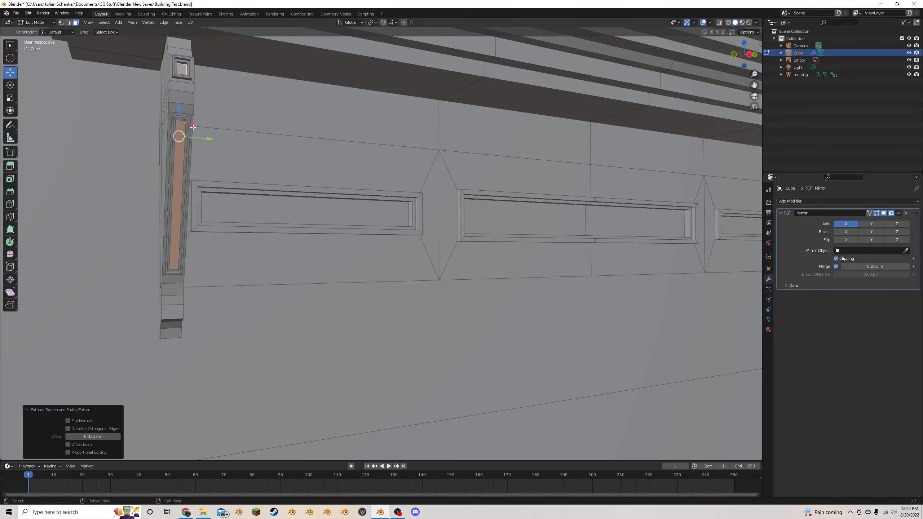
- Duplicate the entire bracket and move the copy about 5.03 m along Y to the opposite end of the frieze
left_click(178, 189)
key("l")
scroll(237, 157, "down", 4)
middle_click_drag(238, 158, 262, 169)
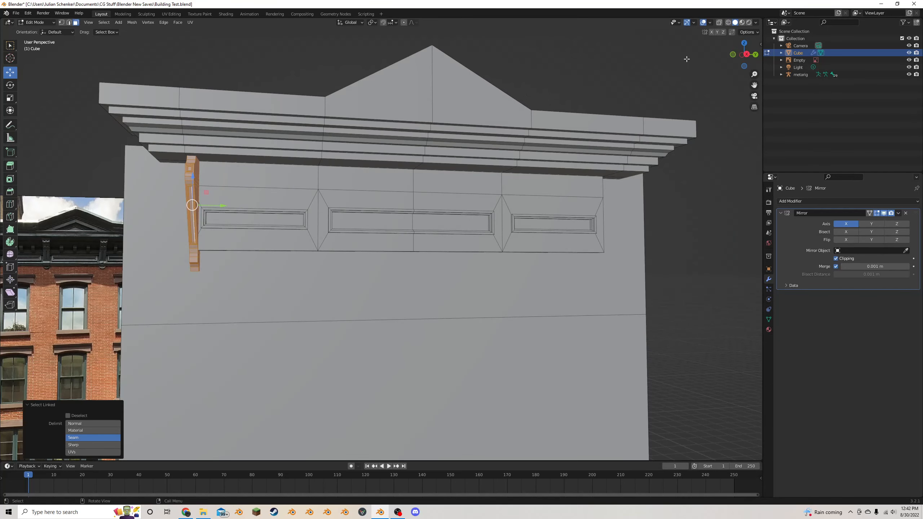
left_click(746, 54)
key("shift+d")
right_click(271, 231)
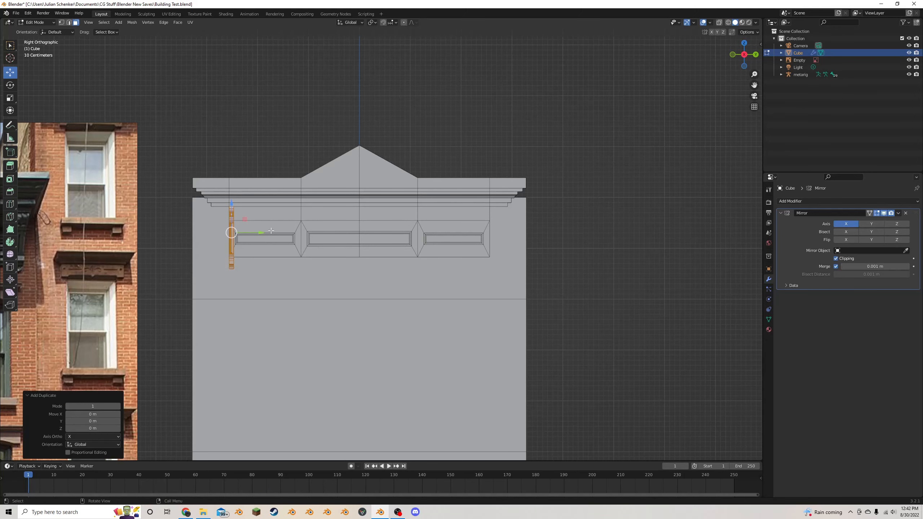
key("g")
key("y")
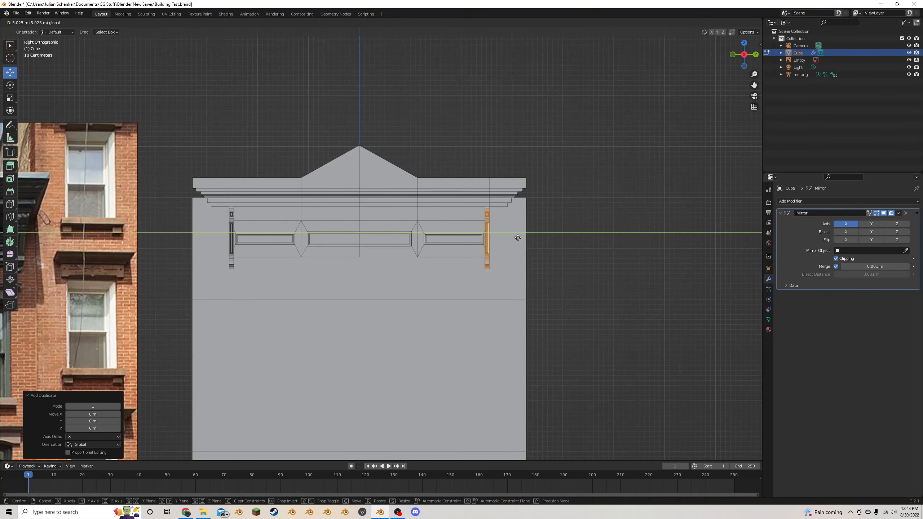
left_click(517, 238)
- Place another bracket copy 1.3642 m inward along Y at the panel divider and scale it along Y to about twice its width
scroll(545, 238, "up", 1)
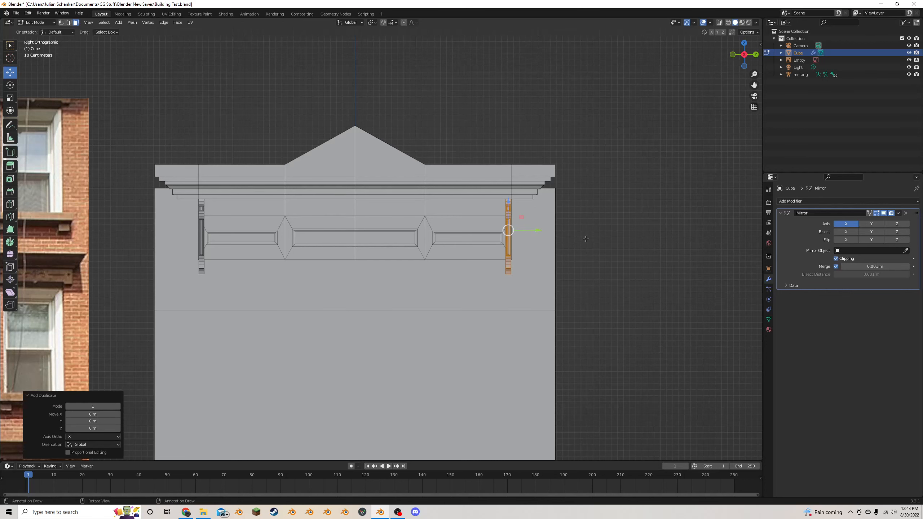
left_click_drag(534, 228, 449, 238)
scroll(483, 227, "up", 3)
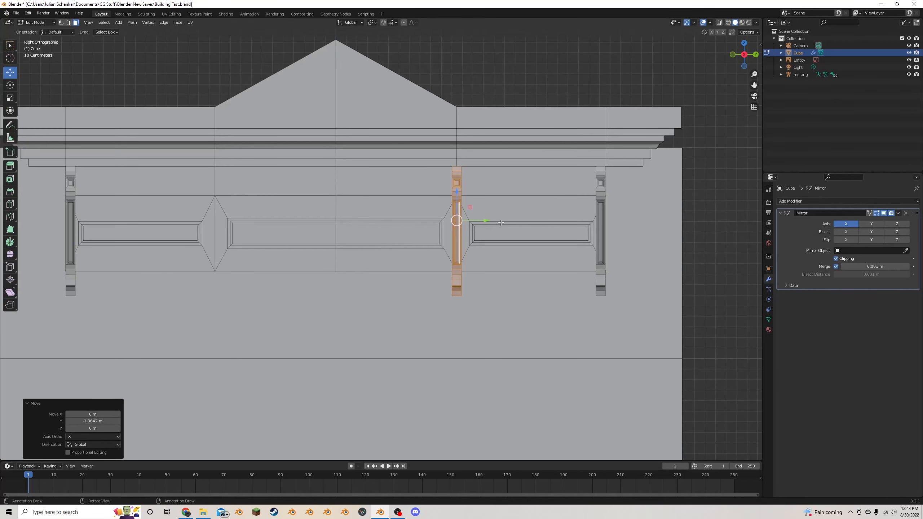
key("s")
key("y")
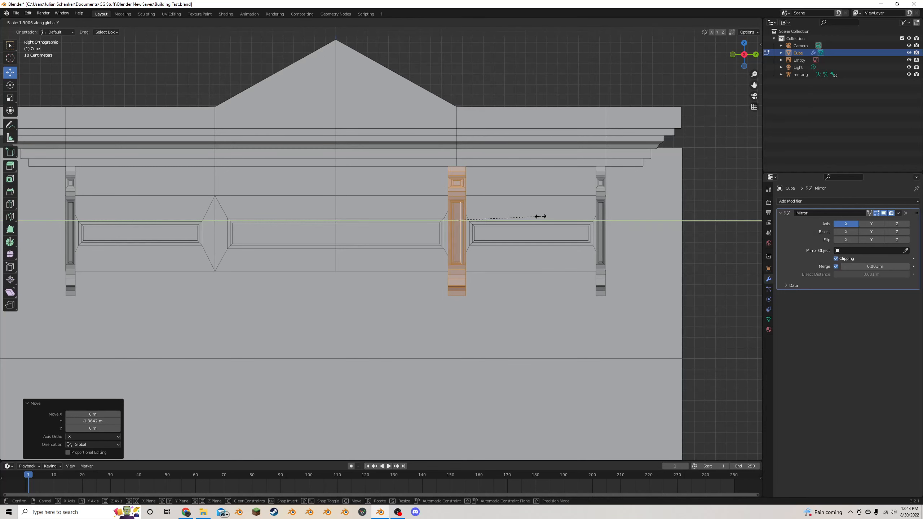
left_click(548, 212)
- Duplicate the widened bracket and move the copy about 2.29 m along negative Y onto the other panel divider
key("shift+d")
right_click(543, 213)
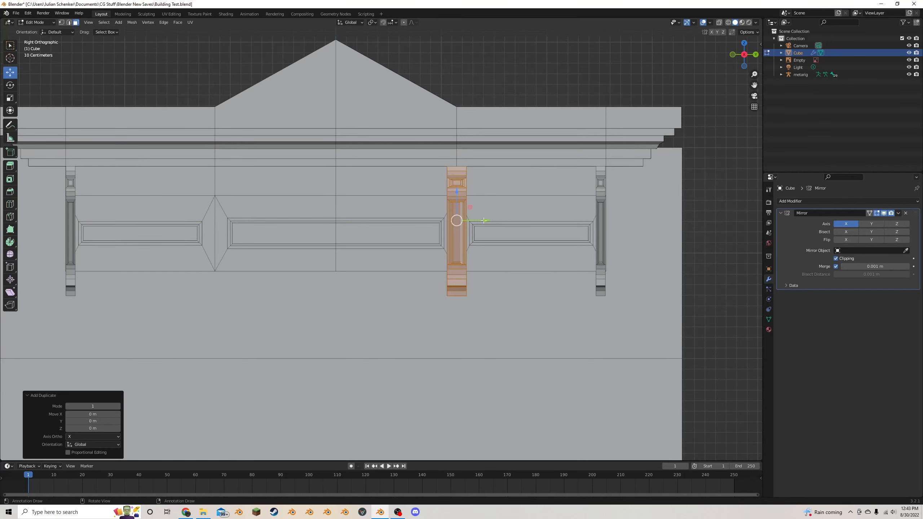
left_click_drag(483, 220, 238, 213)
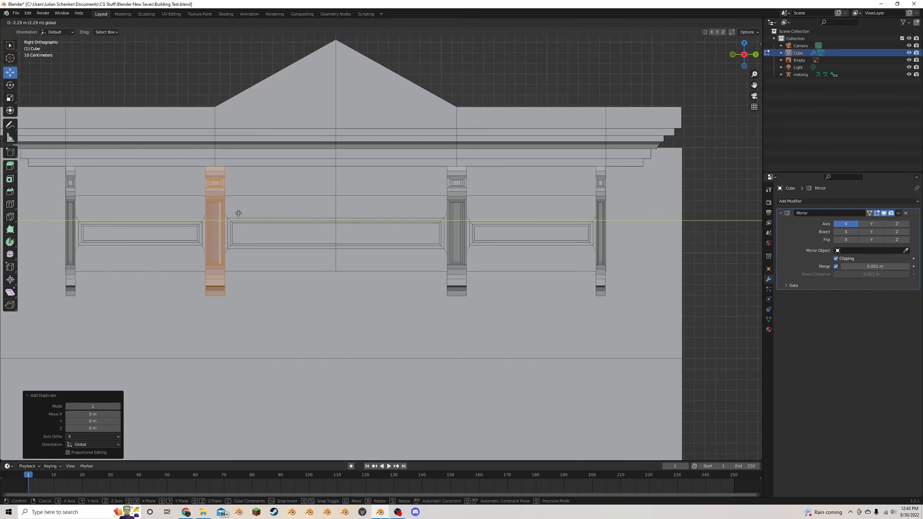
left_click(238, 213)
- Compare the brackets with the reference photo and tilt the two wide ones slightly, rotating the second about 0.69° in the view
scroll(239, 213, "down", 6)
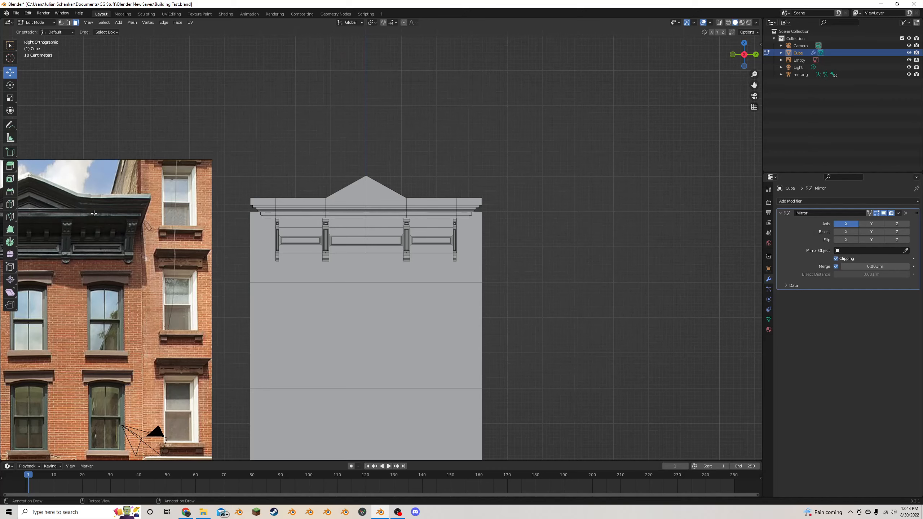
scroll(123, 236, "down", 1)
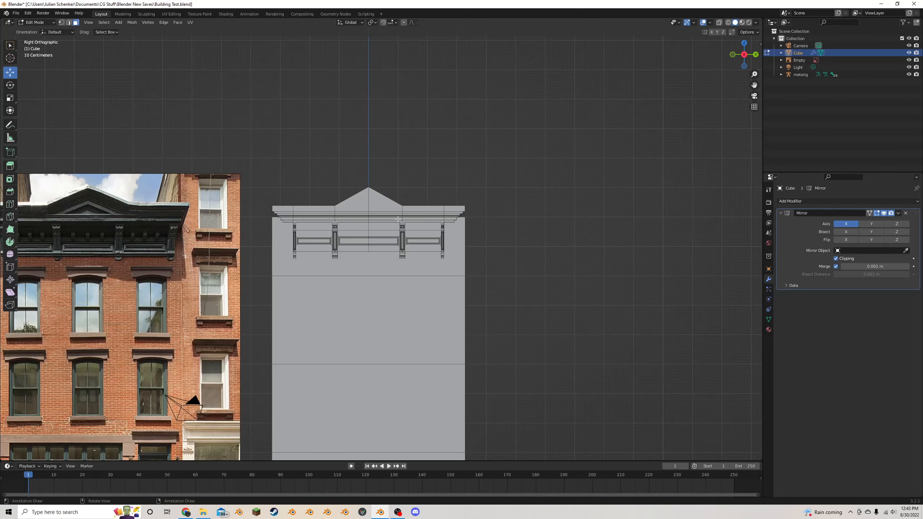
scroll(318, 219, "up", 1)
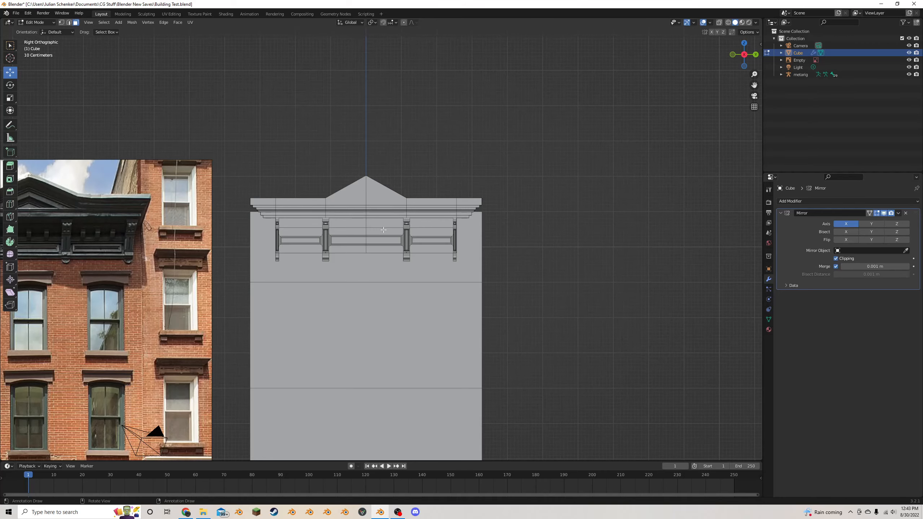
middle_click_drag(383, 230, 396, 234)
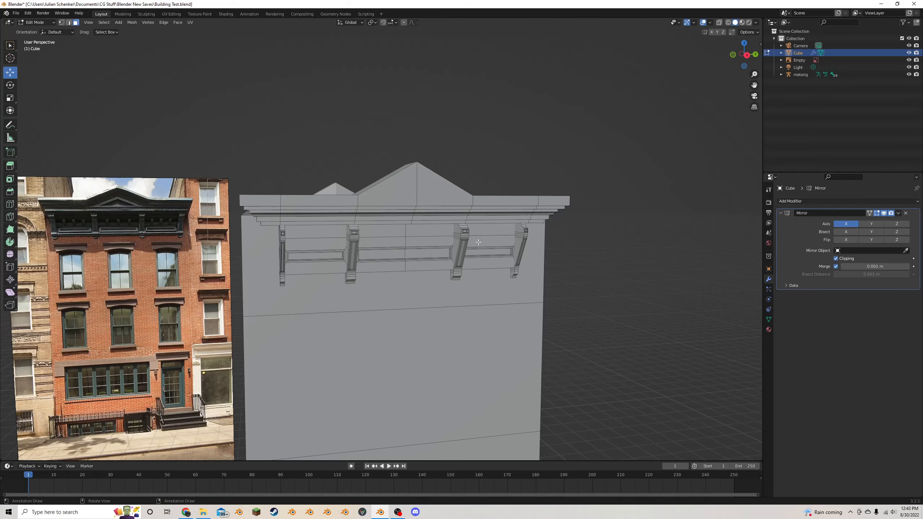
scroll(417, 243, "up", 4)
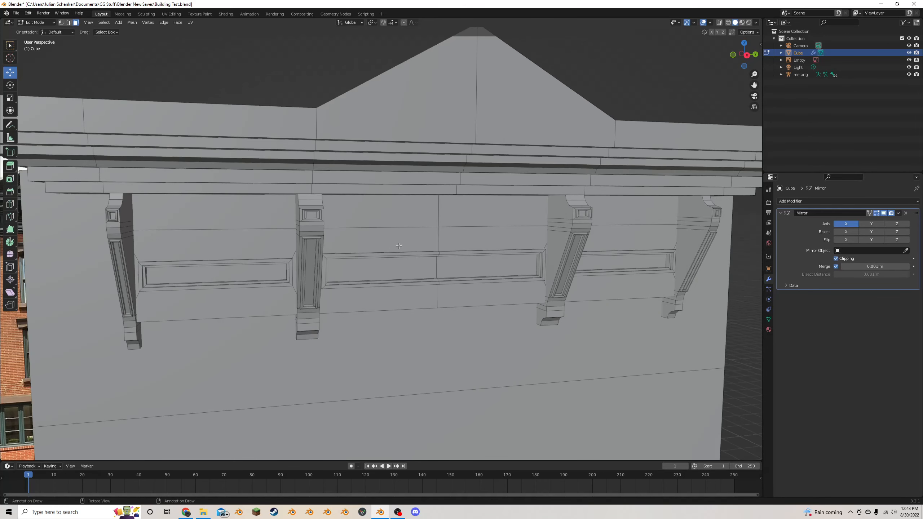
left_click(307, 244)
key("ctrl+z")
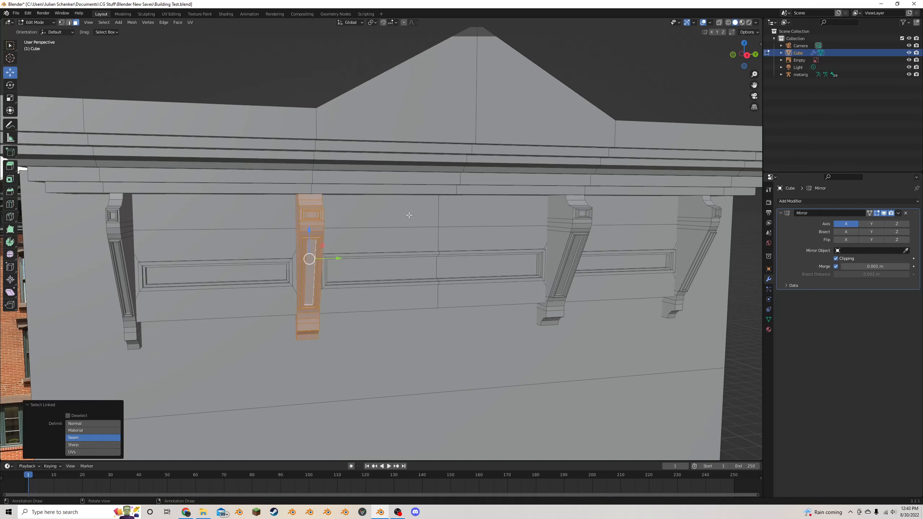
left_click(578, 238)
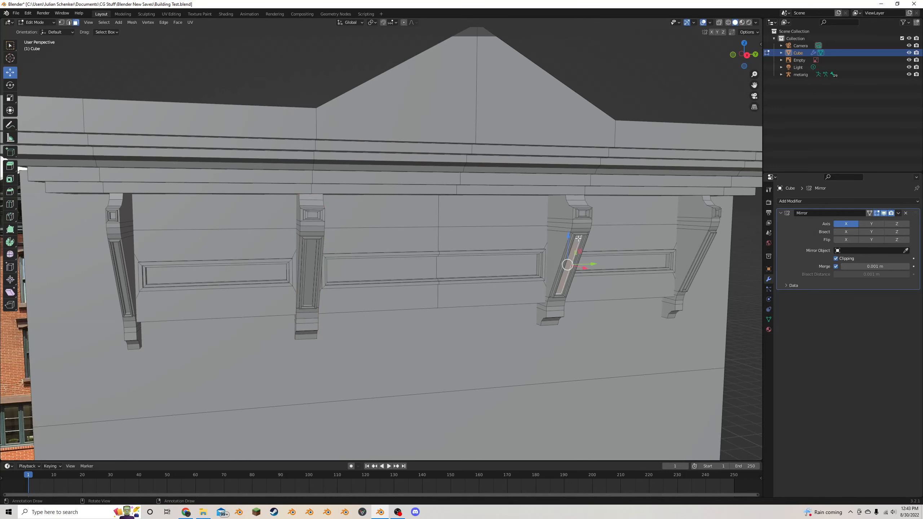
key("l")
key("r")
left_click(630, 218)
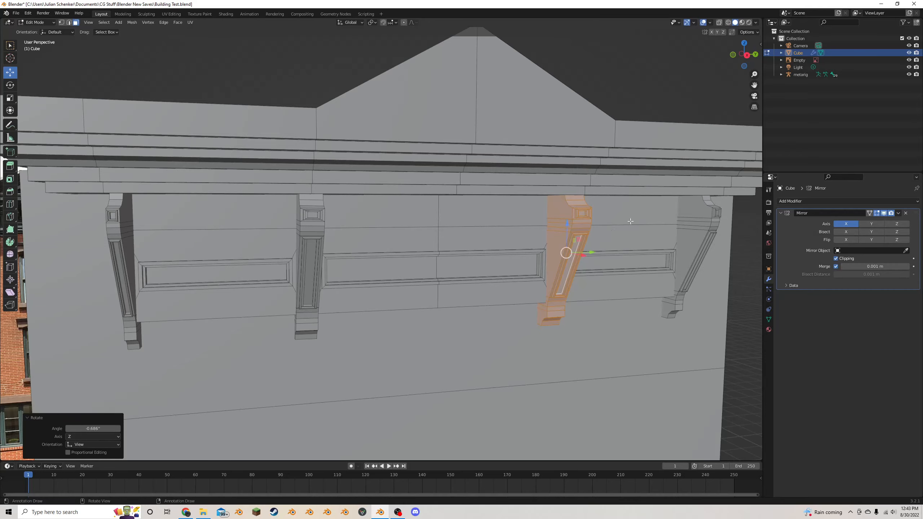
- Select the end bracket's linked geometry and inspect the brackets and cornice from both sides of the building
scroll(618, 224, "down", 5)
left_click(415, 270)
key("l")
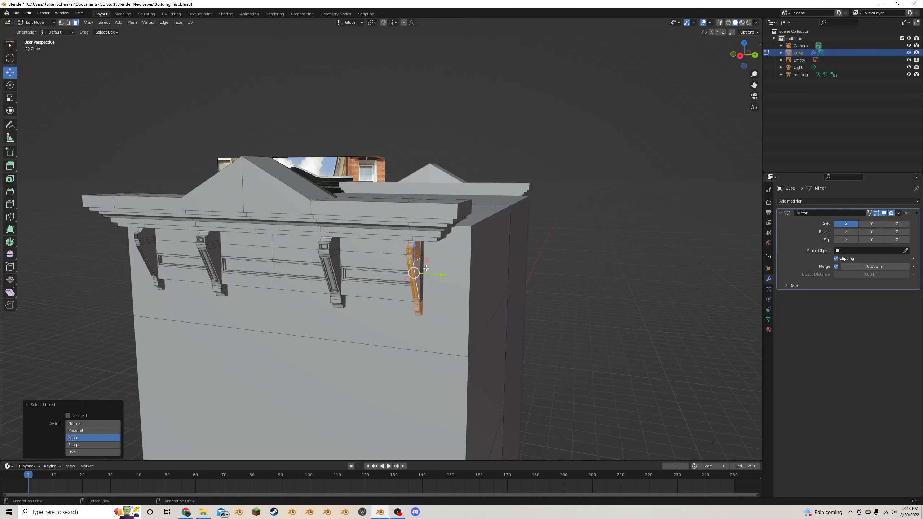
scroll(517, 250, "down", 6)
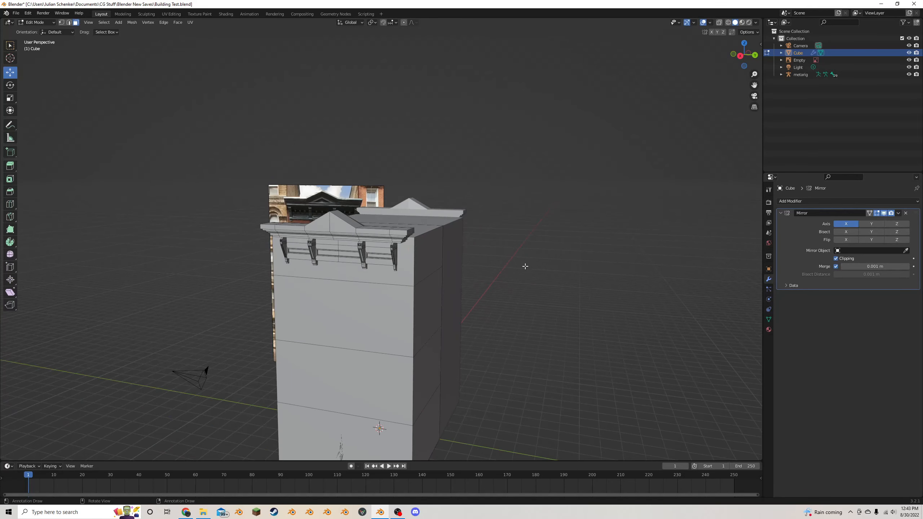
middle_click_drag(523, 265, 570, 251)
scroll(569, 252, "up", 2)
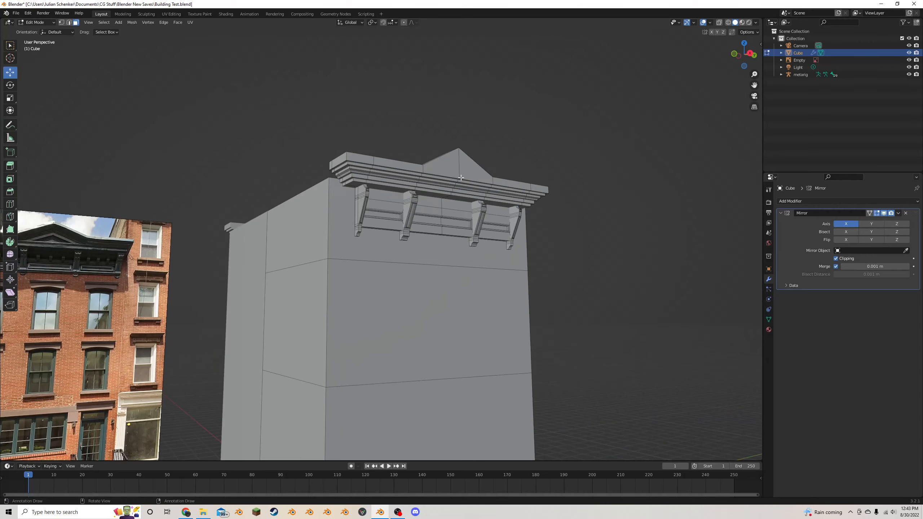
middle_click_drag(464, 178, 447, 196)
scroll(446, 196, "up", 2)
- Select the front faces of the pediment and top fascia, then pick a path of faces along the parapet's top
left_click(420, 203)
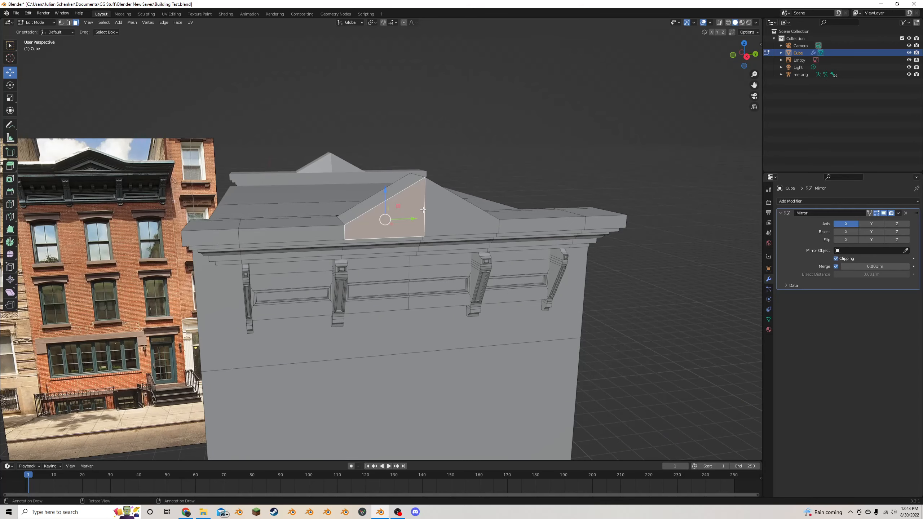
left_click(251, 240, "shift")
left_click(584, 219)
key("Escape")
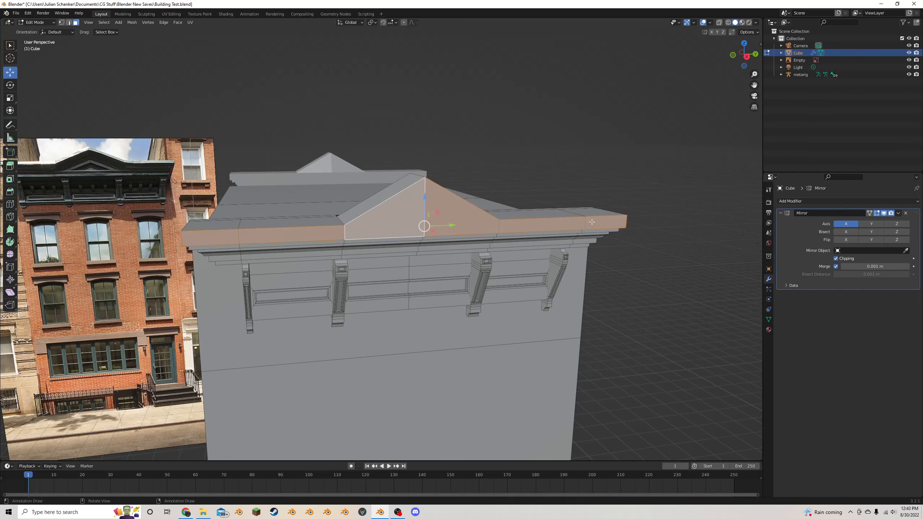
middle_click_drag(476, 225, 437, 265)
left_click(335, 266)
left_click(385, 256, "ctrl")
- Raise the vertex behind the pediment's peak by about 0.62 m along Z so the rear edge lines up with the ridge
middle_click_drag(752, 167, 575, 196, "shift")
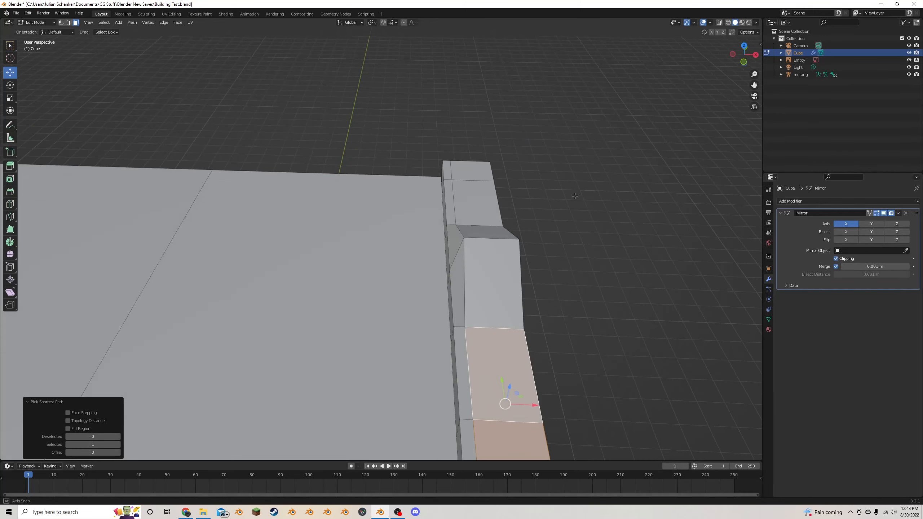
scroll(574, 196, "up", 2)
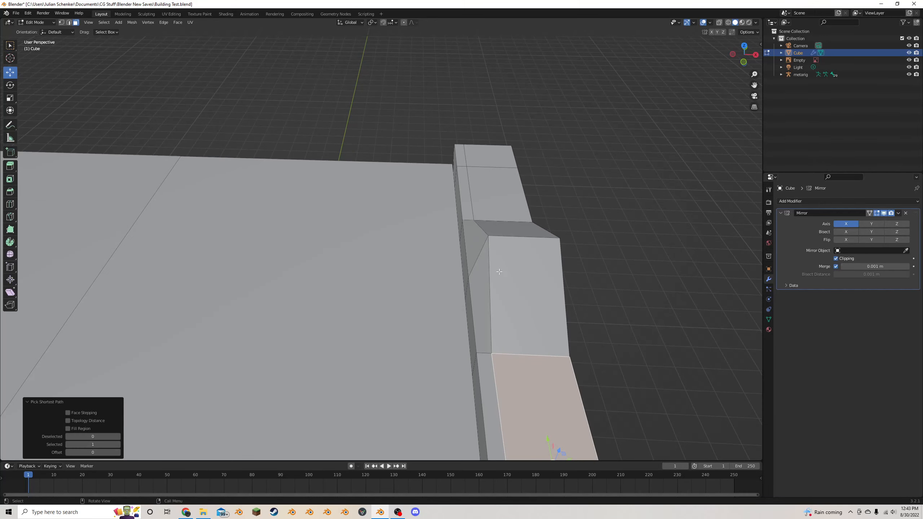
left_click(62, 22)
left_click(470, 278)
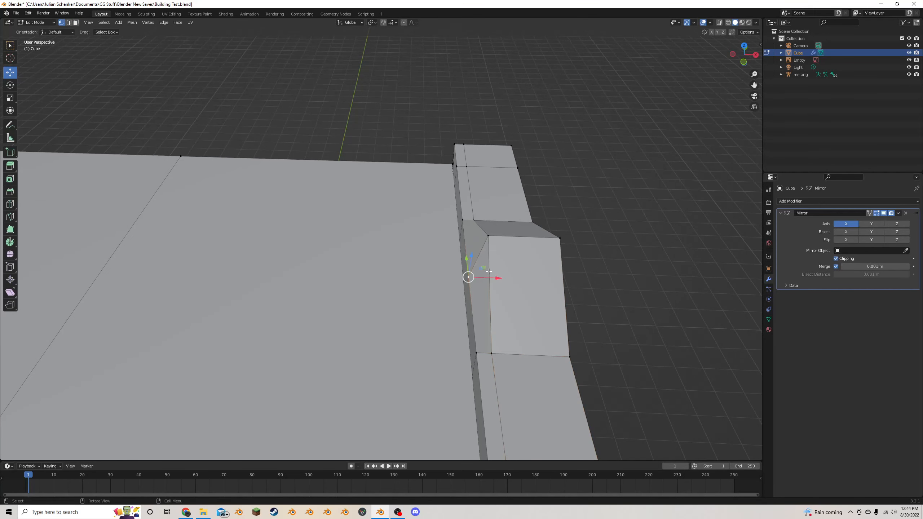
key("g")
key("z")
left_click(510, 224)
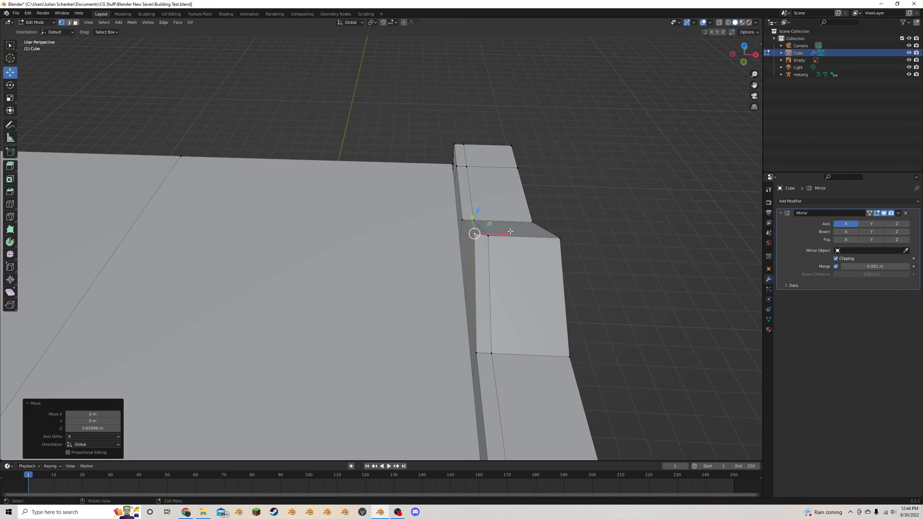
left_click(509, 231, "alt")
middle_click_drag(509, 232, 469, 217)
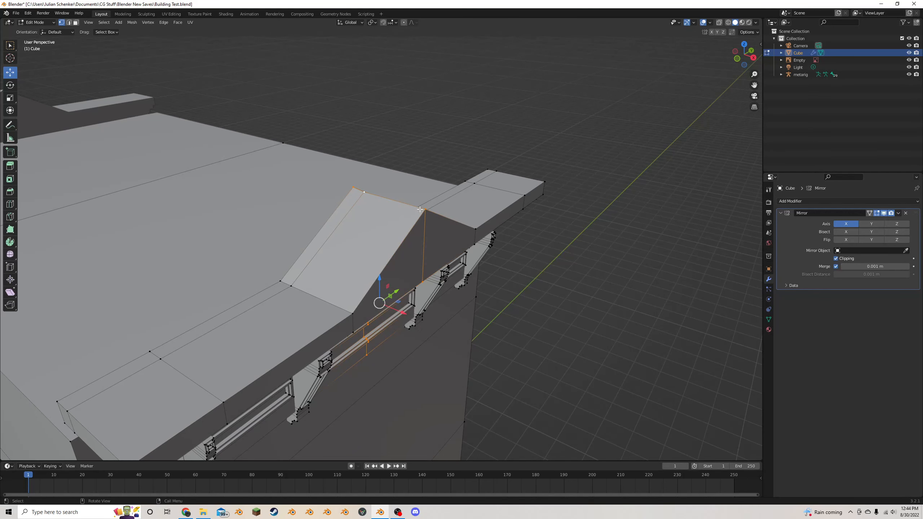
- Select the front and rear vertices of the pediment's ridge and flatten them to one height by scaling Z to 0
left_click(420, 210)
key("c")
left_click(353, 191)
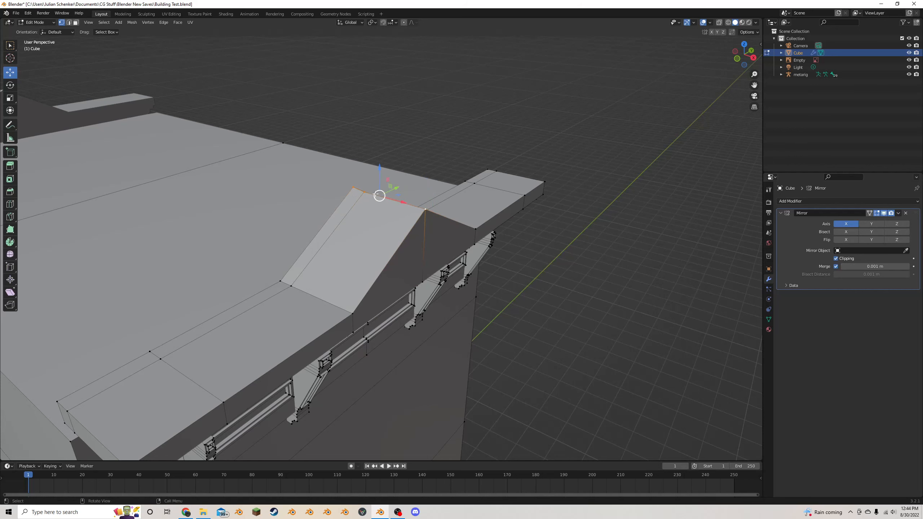
key("Escape")
key("s")
key("z")
key("0")
key("Return")
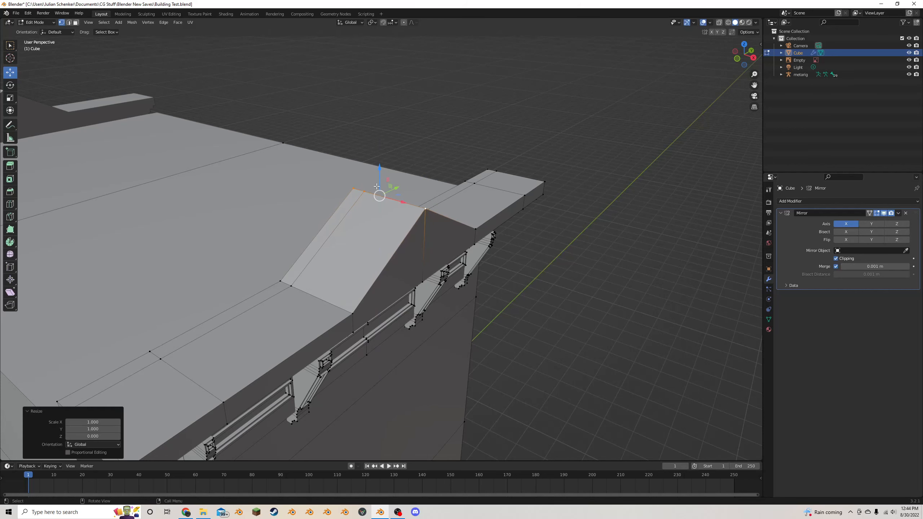
- Select all the faces along the parapet's top, including both pediment slopes and the flat sections on either side
left_click(76, 23)
middle_click_drag(283, 153, 311, 164)
left_click(276, 319)
key("c")
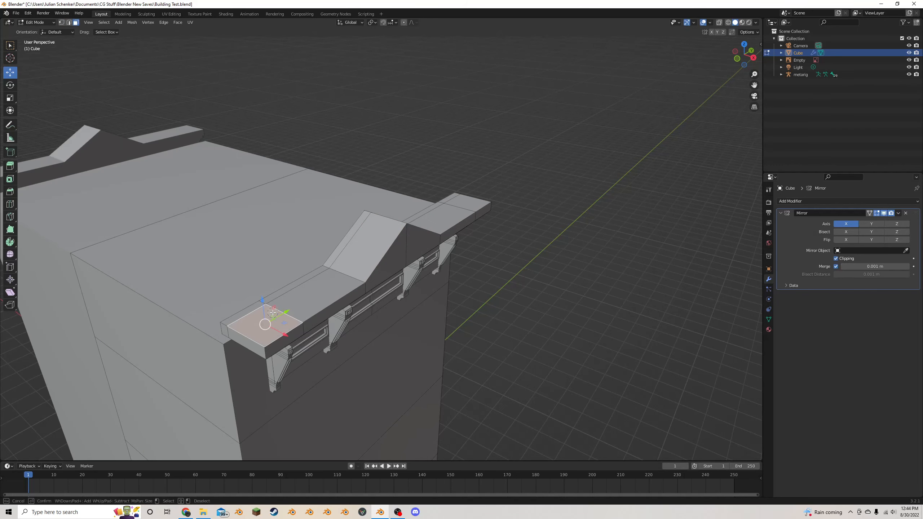
mouse_move(268, 326)
left_mouse_down()
mouse_move(372, 222)
mouse_move(368, 215)
left_mouse_up()
middle_click_drag(368, 215, 344, 245)
left_click(344, 246, "shift")
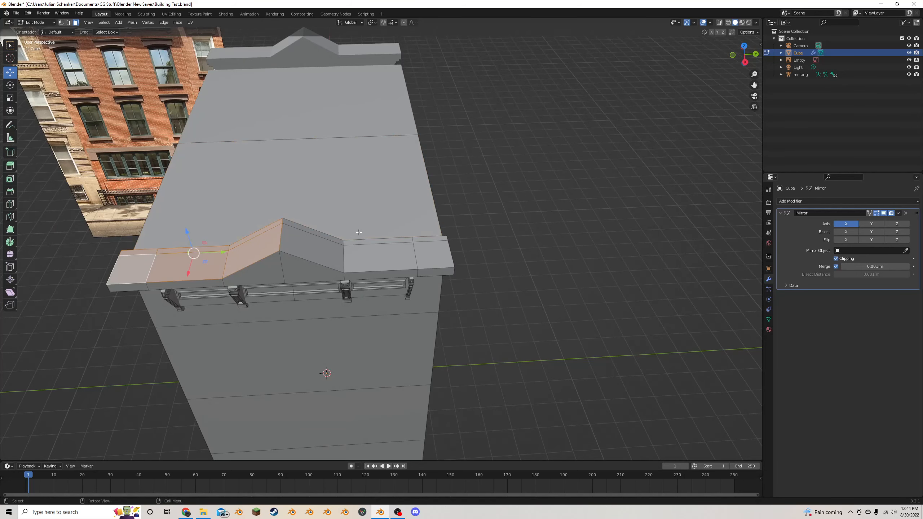
left_click_drag(343, 246, 444, 251)
right_click(444, 251)
scroll(443, 251, "down", 4)
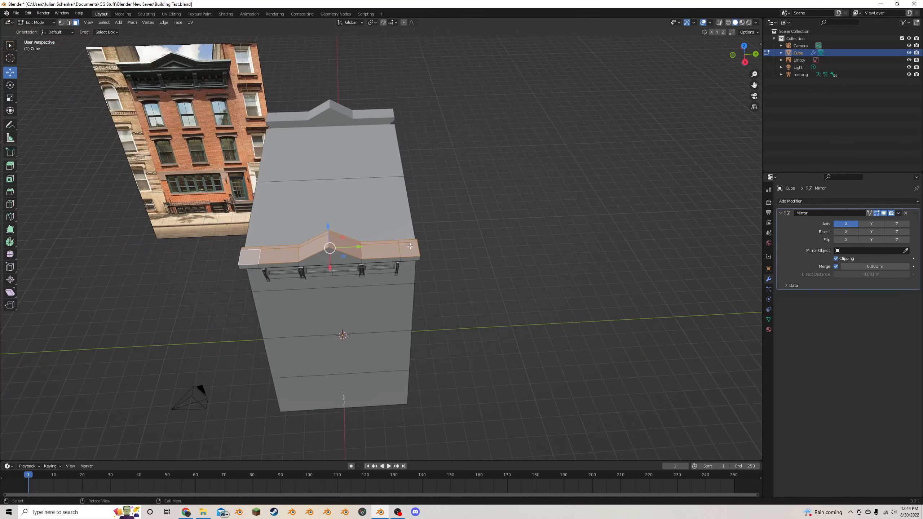
- Extrude the parapet's top faces along their normals by about 0.089 m to form a coping layer
middle_click_drag(443, 251, 419, 233)
scroll(386, 237, "up", 3)
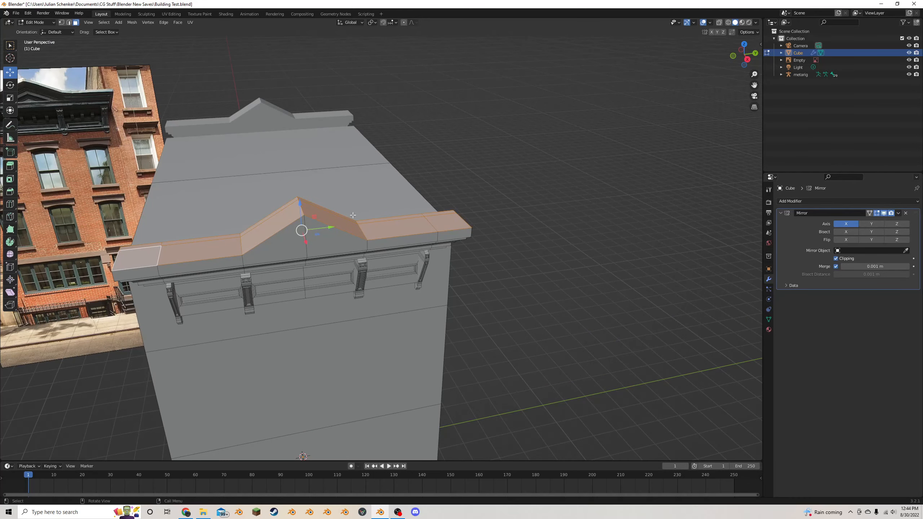
scroll(352, 215, "down", 3)
middle_click_drag(352, 215, 351, 211)
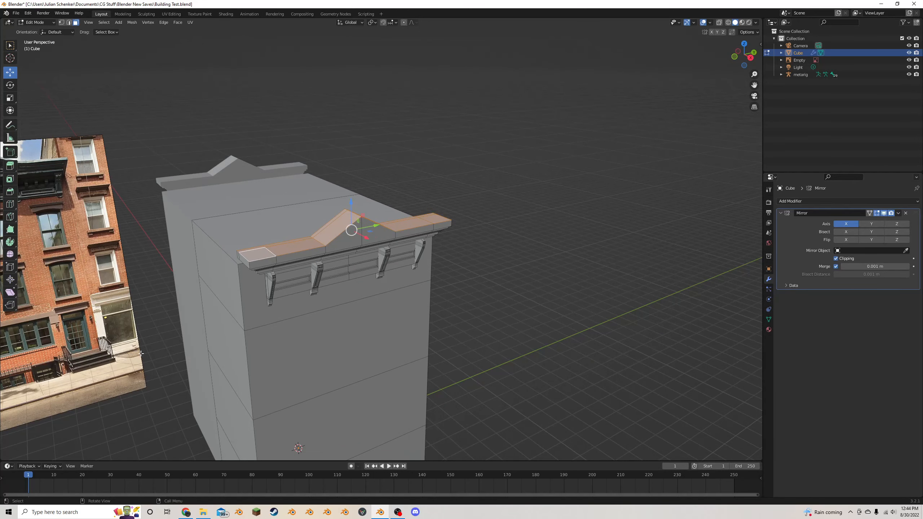
middle_click_drag(330, 289, 378, 282)
scroll(380, 281, "up", 5)
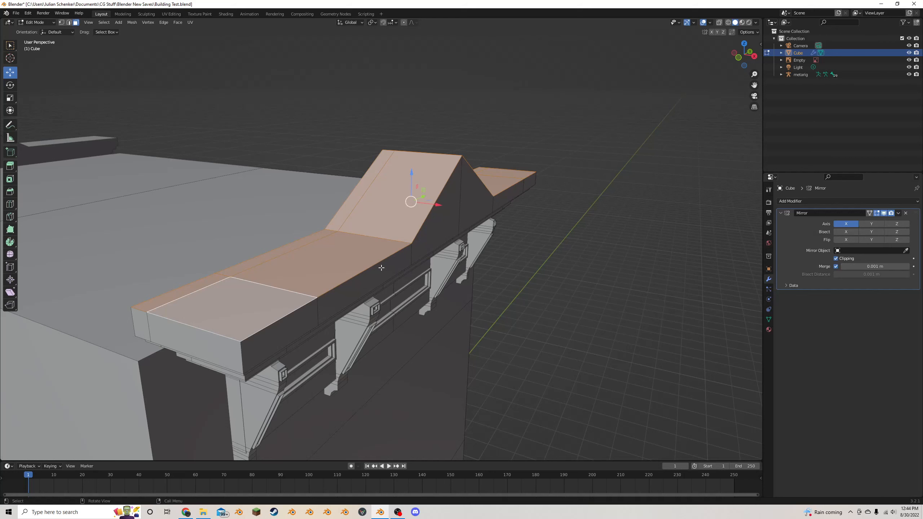
key("alt+e")
left_click(398, 264)
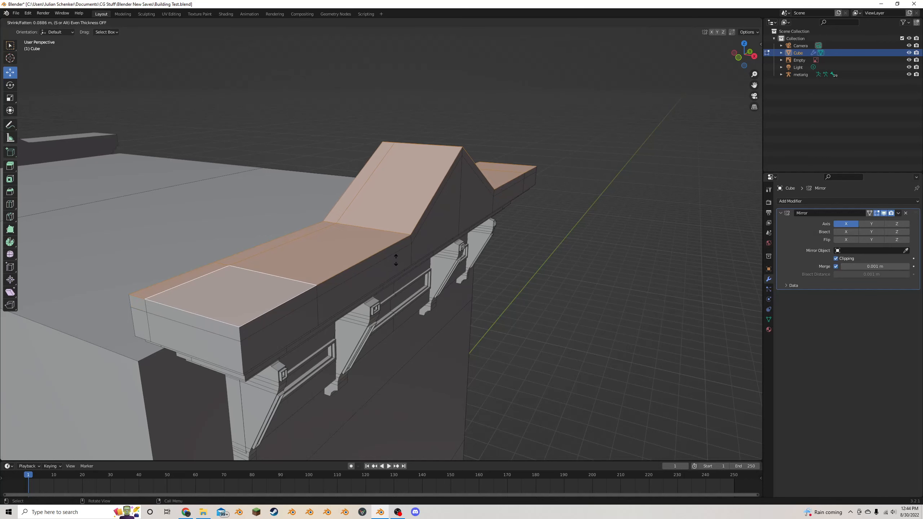
left_click(396, 260)
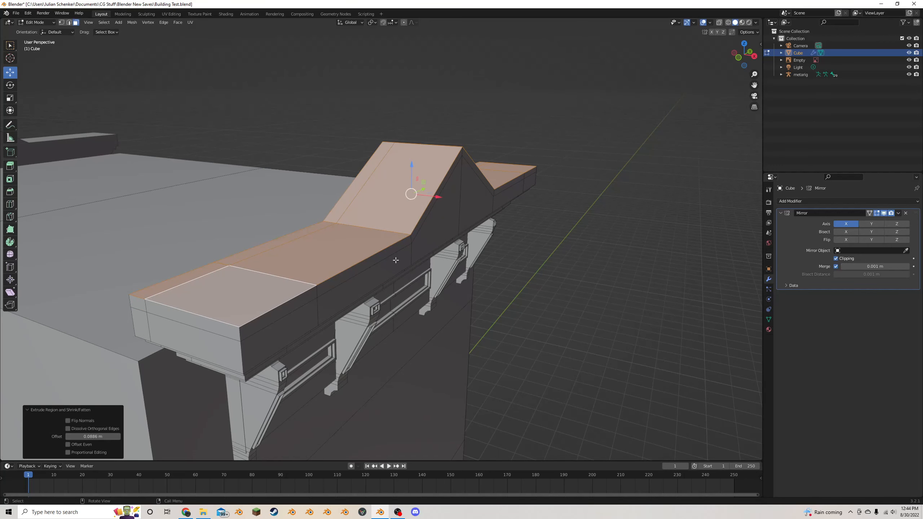
- Select the narrow band of faces around the new coping layer and extrude it outward along its normals by about 0.05 m
left_click(241, 333, "alt")
middle_click_drag(456, 236, 412, 217)
key("alt+e")
left_click(422, 235)
left_click(419, 232)
scroll(419, 232, "down", 7)
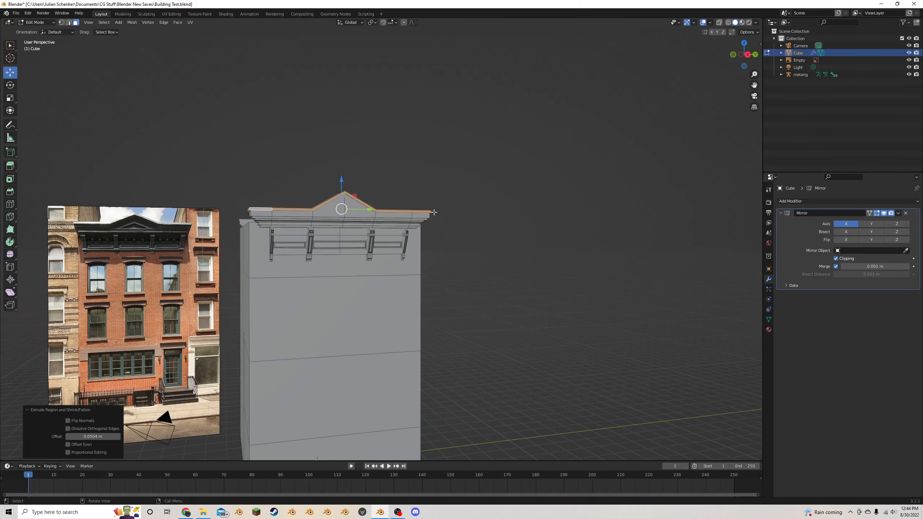
left_click(140, 251)
middle_click_drag(348, 209, 391, 227)
scroll(387, 208, "up", 5)
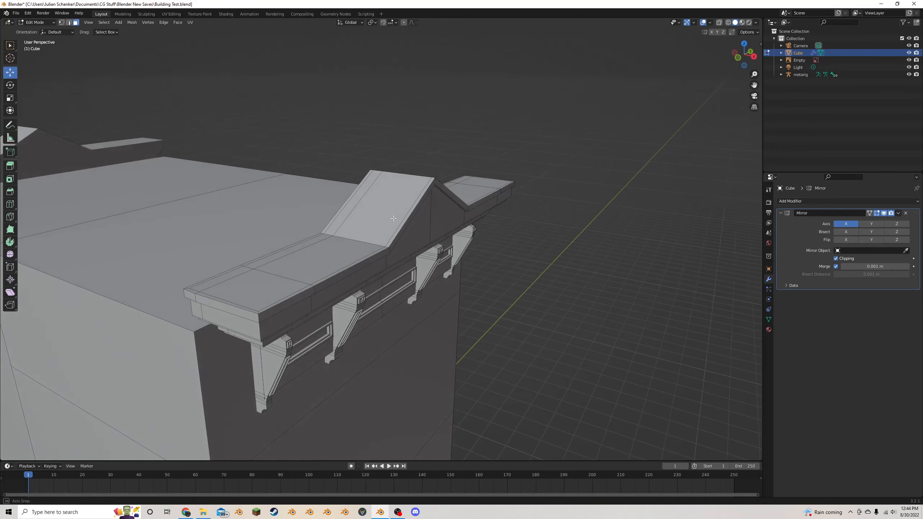
- Bevel the coping's upper outer edge loop about 0.02 m wide with 3 segments, adjust its profile shape, and compare it with the reference photo
left_click(69, 25)
left_click(294, 301, "alt")
scroll(385, 271, "up", 3)
middle_click_drag(385, 271, 409, 260)
scroll(408, 259, "down", 5)
key("ctrl+b")
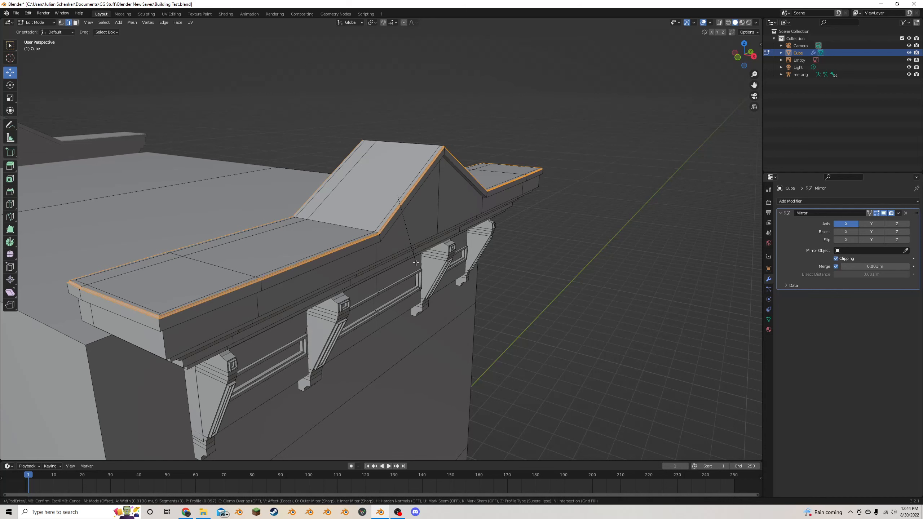
left_click(415, 262)
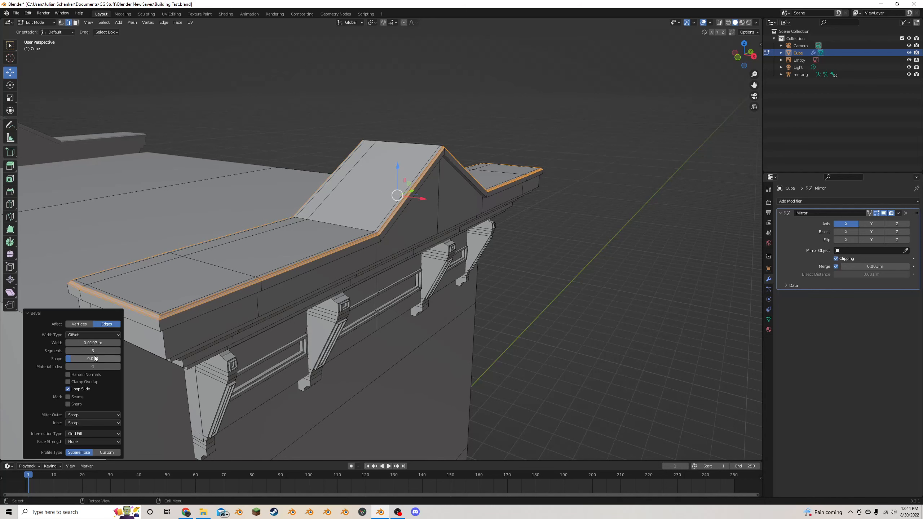
left_click_drag(93, 358, 102, 359)
key("Tab")
middle_click_drag(683, 291, 539, 248)
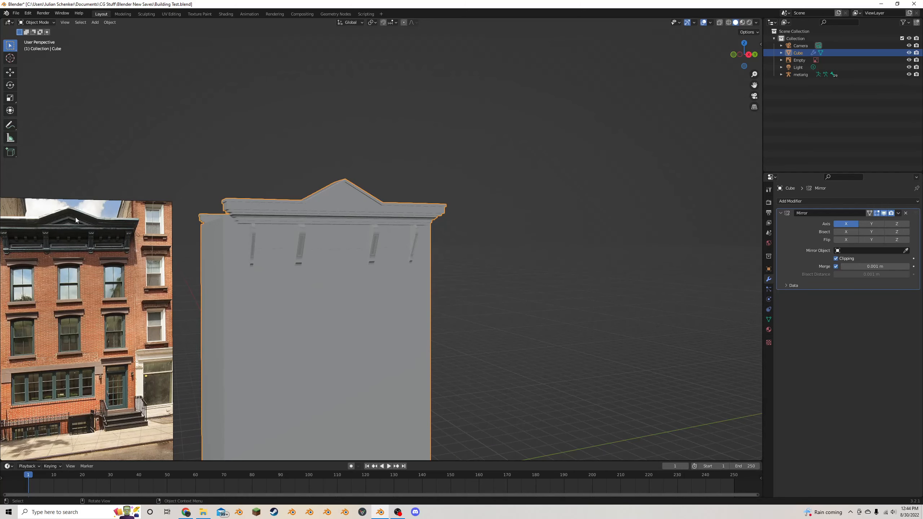
middle_click_drag(75, 220, 302, 201)
- Select the two front faces of the pediment and inset them together by about 0.05 m
key("Tab")
scroll(302, 201, "up", 3)
left_click(76, 23)
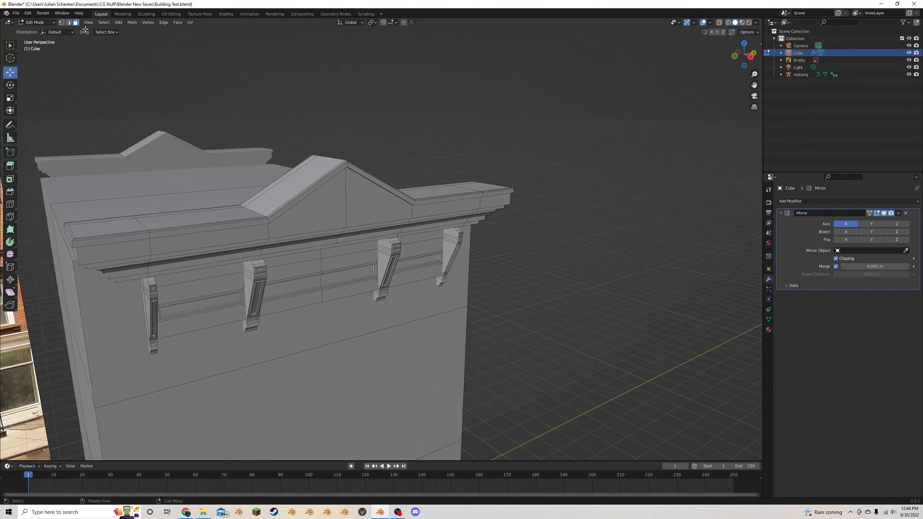
left_click(332, 214)
left_click(357, 209, "shift")
scroll(356, 210, "down", 3)
mouse_move(351, 209)
middle_mouse_down()
mouse_move(335, 204)
mouse_move(360, 206)
middle_mouse_up()
scroll(336, 204, "up", 3)
scroll(360, 206, "up", 2)
key("i")
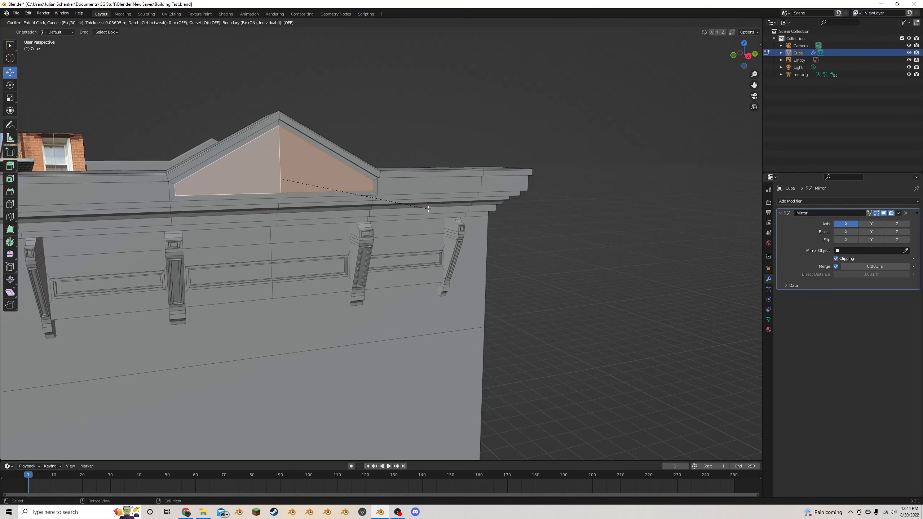
- Inset the pediment's two front faces by about 0.044 m and extrude them inward along their normals by about 0.071 m
left_click(424, 209)
scroll(424, 209, "up", 2)
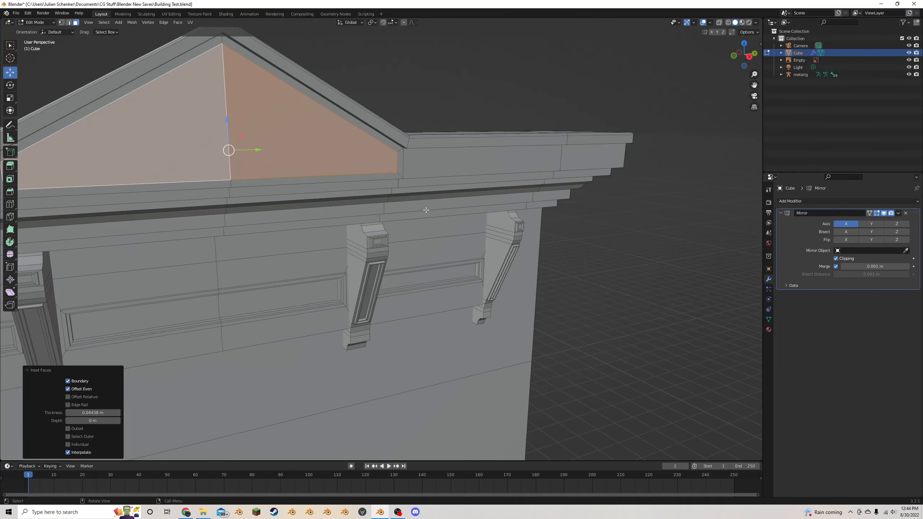
key("alt+e")
left_click(424, 209)
left_click(422, 213)
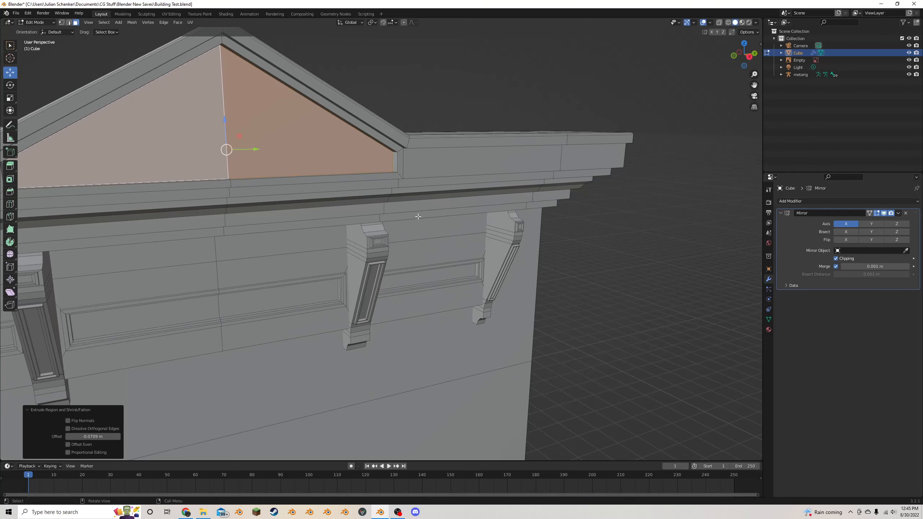
- Inset the recessed pediment faces by about 0.047 m and extrude them along their normals further inward to form a second step
middle_click_drag(422, 213, 456, 221)
key("i")
left_click(455, 222)
key("alt+e")
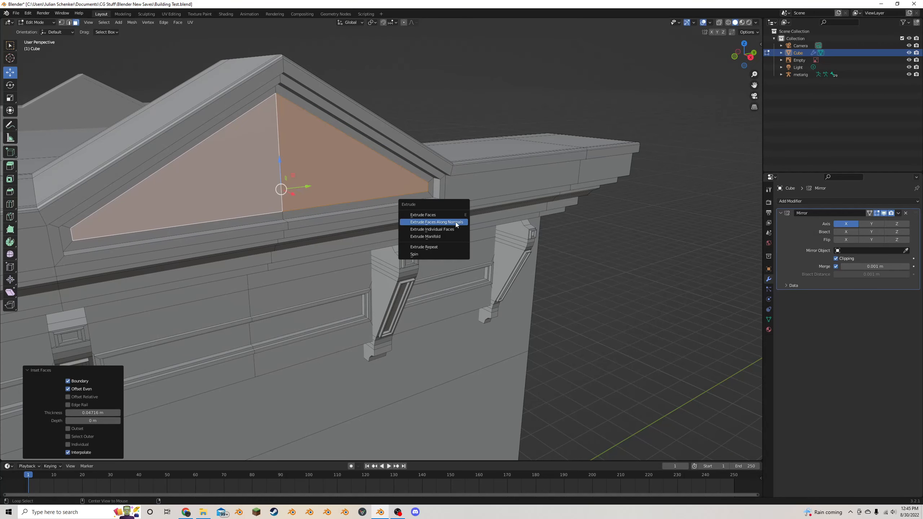
left_click(455, 221)
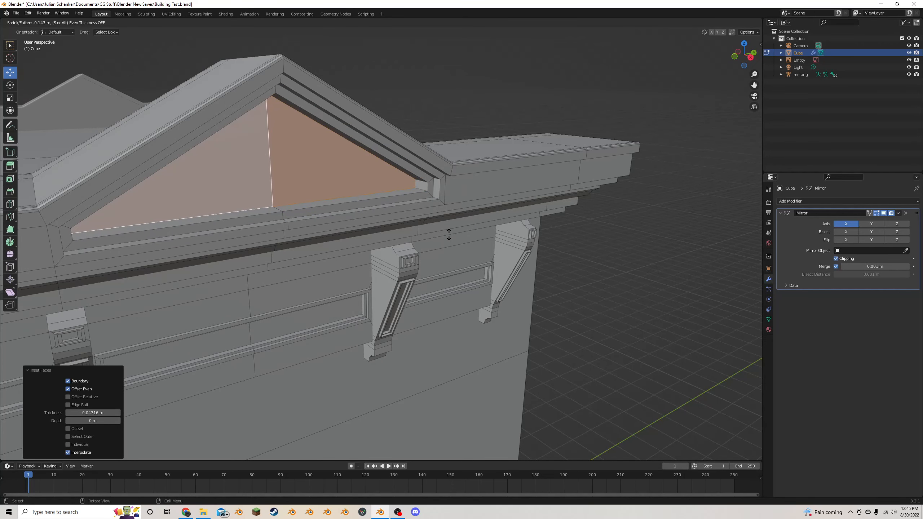
left_click(449, 229)
- Inset the pediment faces by about 0.025 m, scale them to about 0.92, and extrude them outward along their normals by about 0.03 m
key("i")
left_click(462, 230)
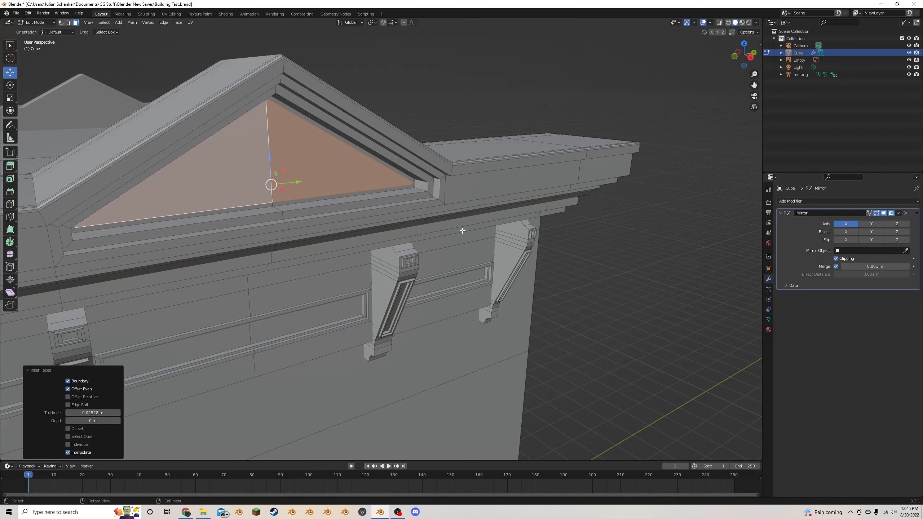
key("s")
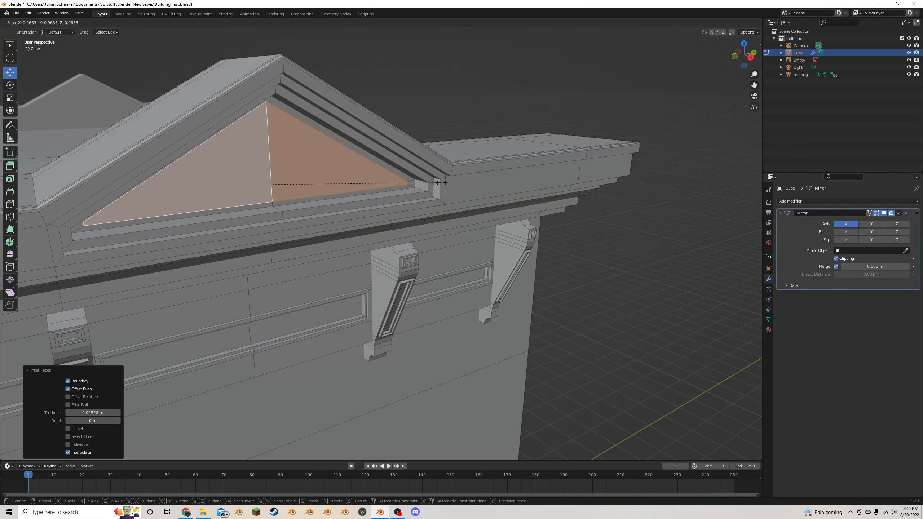
left_click(434, 182)
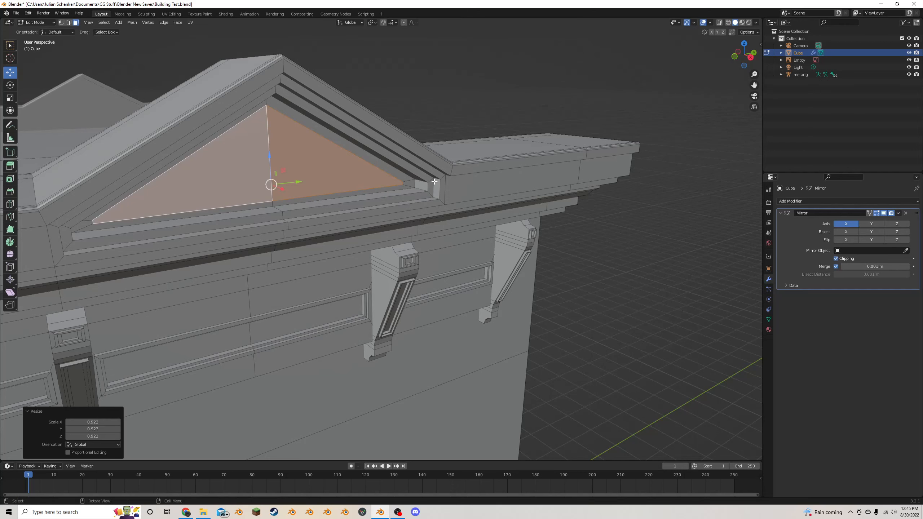
key("alt+e")
left_click(400, 189)
left_click(399, 188)
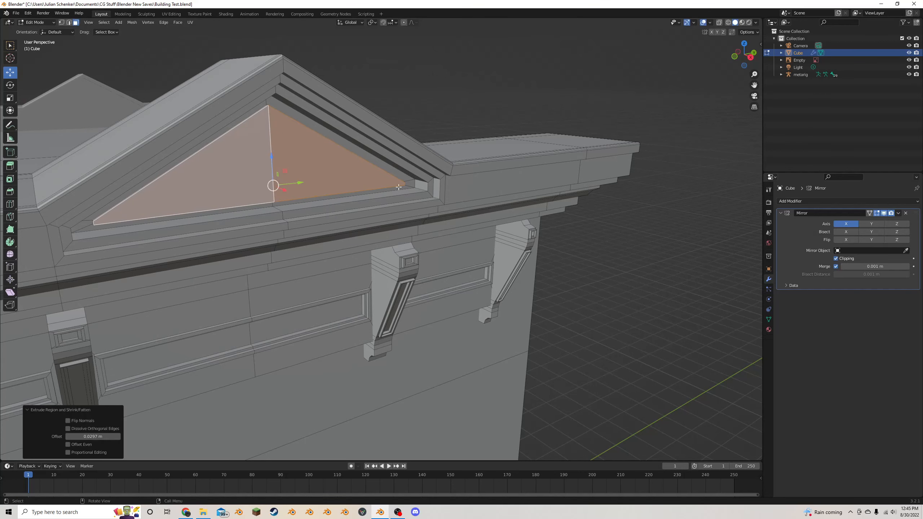
middle_click_drag(400, 188, 432, 185)
key("i")
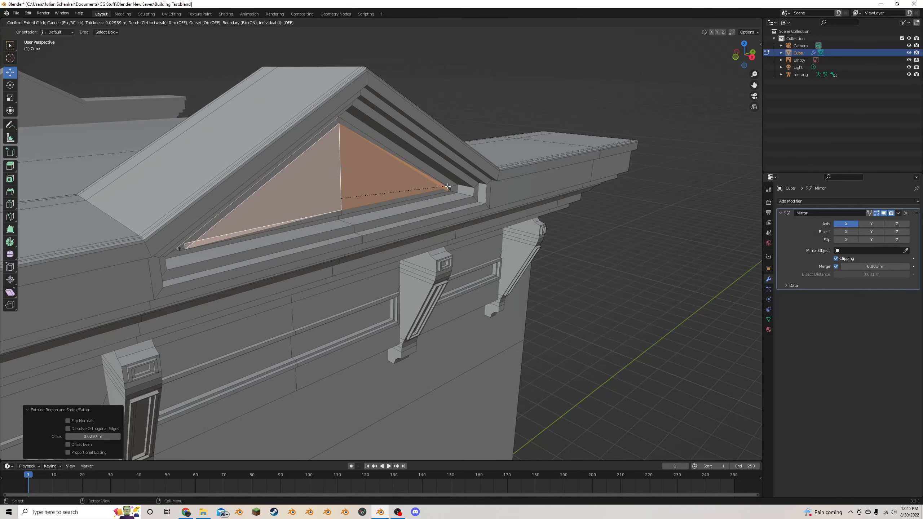
left_click(466, 186)
key("ctrl+z")
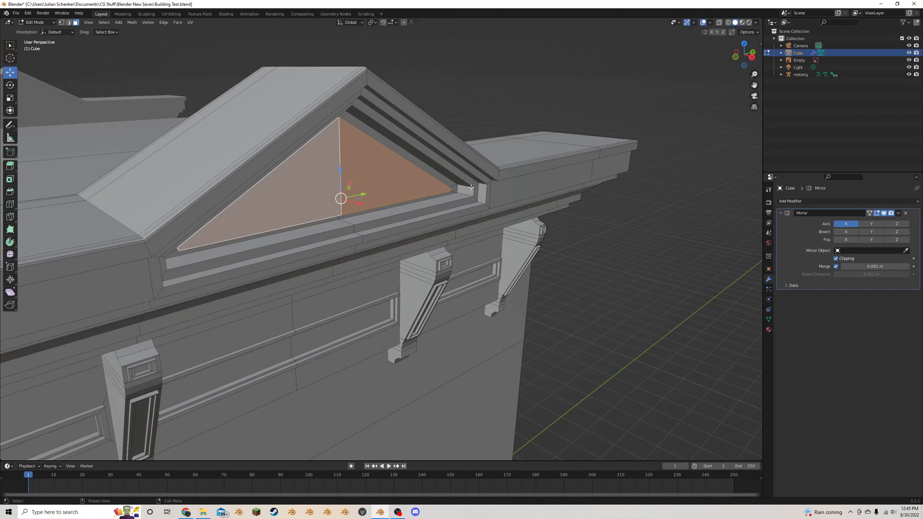
- Inset the pediment faces with zero thickness, scale them to about 0.835, and extrude them inward by about 0.12 m
key("i")
left_click(471, 187)
key("s")
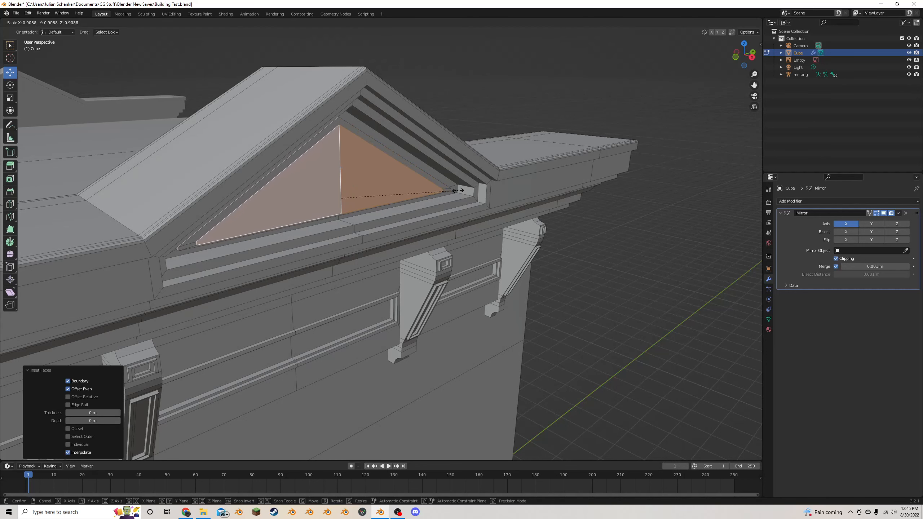
left_click(449, 192)
key("alt+s")
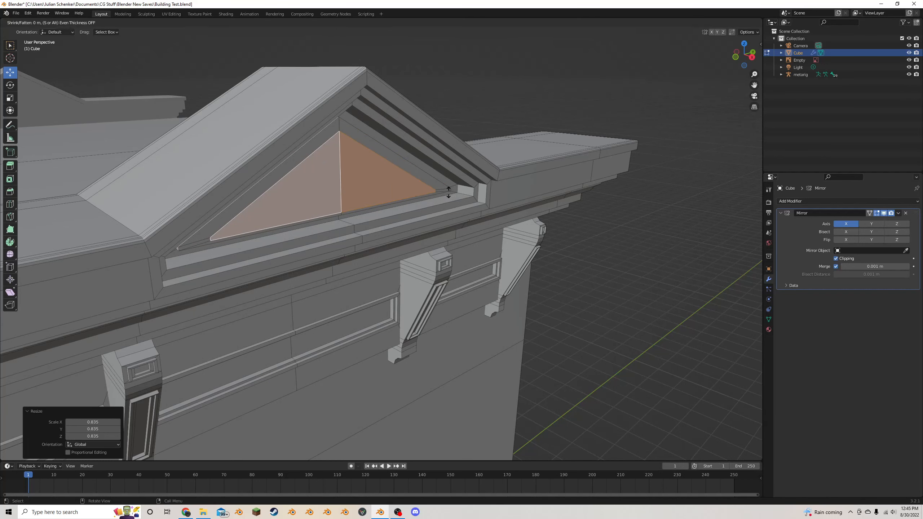
left_click(445, 201)
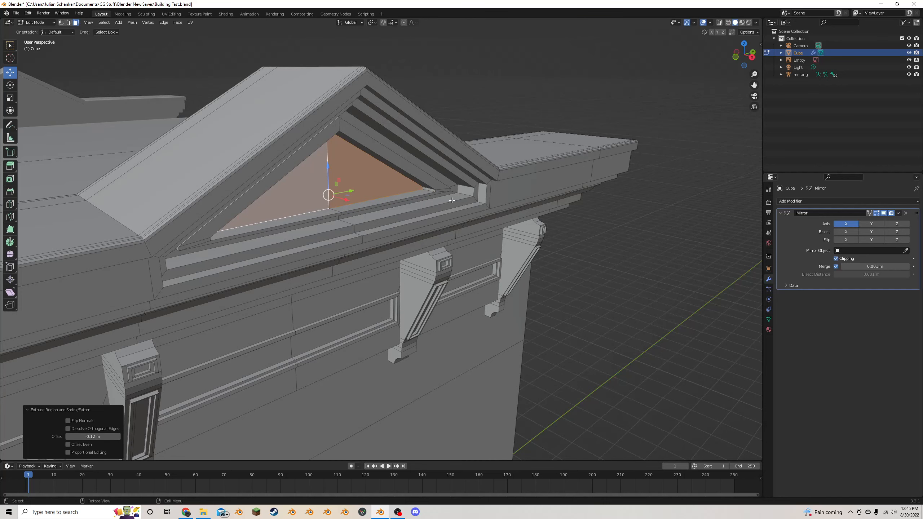
- Add another zero-thickness inset to the recessed faces, scale it to about 0.9, and extrude inward along normals by about 0.087 m
key("i")
left_click(451, 200)
key("s")
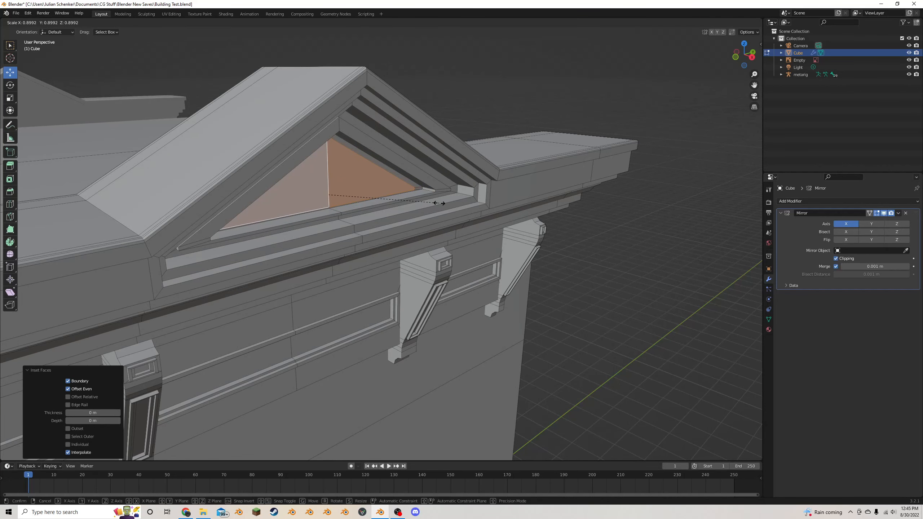
left_click(439, 203)
key("alt+e")
left_click(440, 204)
left_click(431, 211)
- Scale down the innermost recessed faces of the pediment slightly
scroll(418, 212, "down", 9)
middle_click_drag(390, 214, 452, 215)
scroll(385, 204, "up", 5)
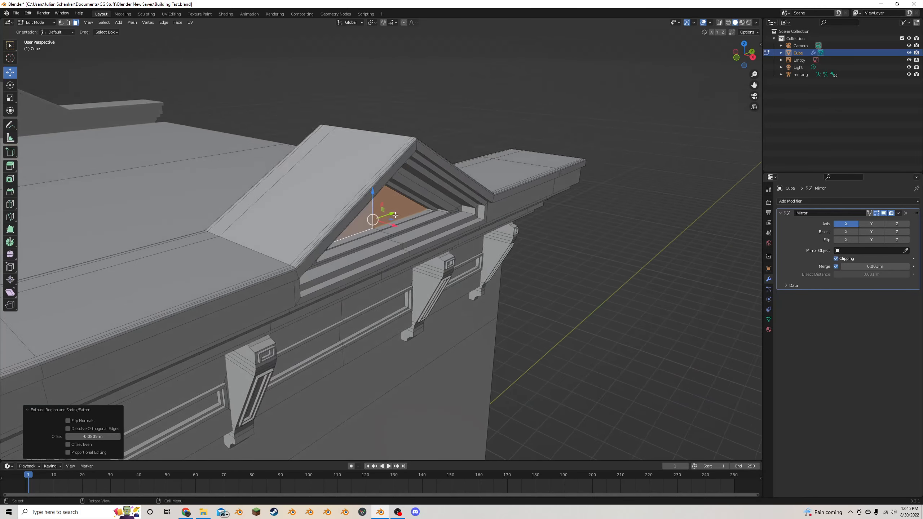
scroll(458, 215, "up", 4)
key("s")
left_click(428, 207)
- Return to Object Mode, deselect the building, and save the file with the whole facade in view beside the reference photo
key("Tab")
scroll(523, 249, "down", 6)
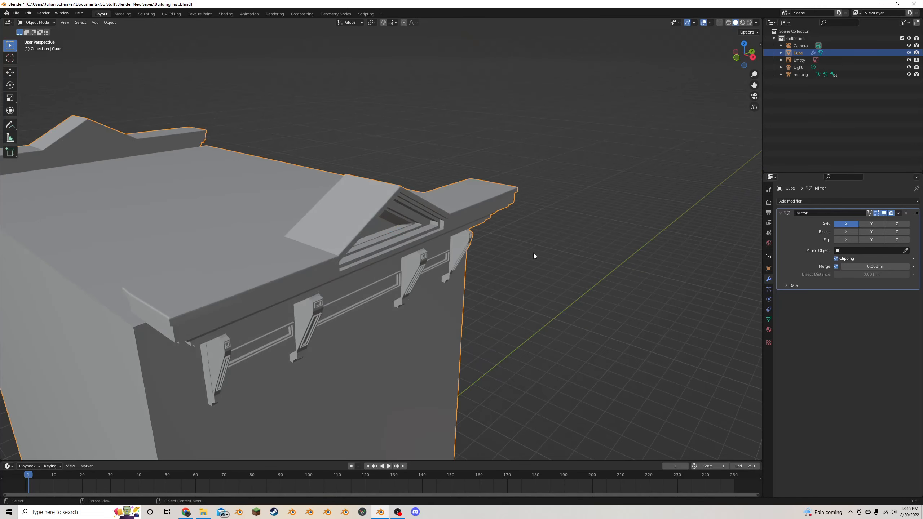
left_click(534, 254)
scroll(509, 240, "down", 3)
middle_click_drag(486, 225, 432, 185)
key("ctrl+s")
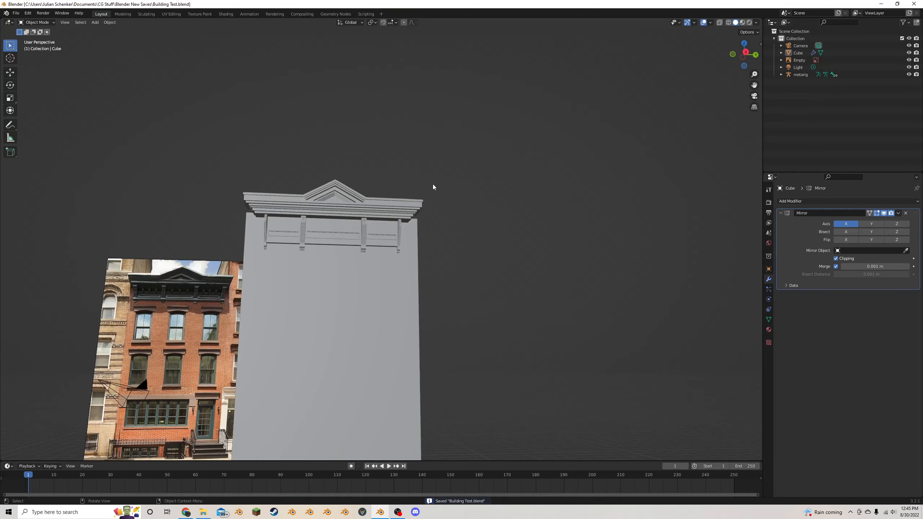
- In Edit Mode, duplicate the whole bracket left of centre, shrink the copy, and move it about 0.81 m along negative Y
left_click_drag(754, 85, 758, 73)
scroll(393, 199, "up", 5)
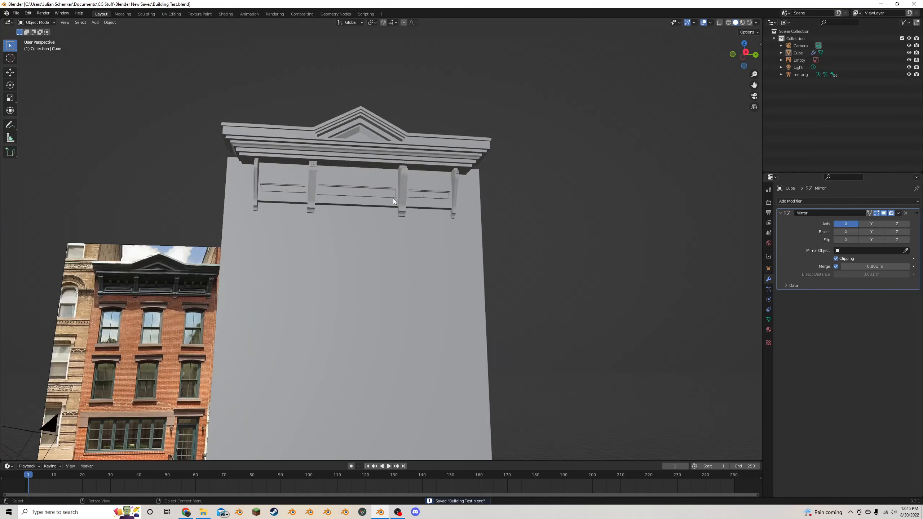
left_click(404, 149)
key("Tab")
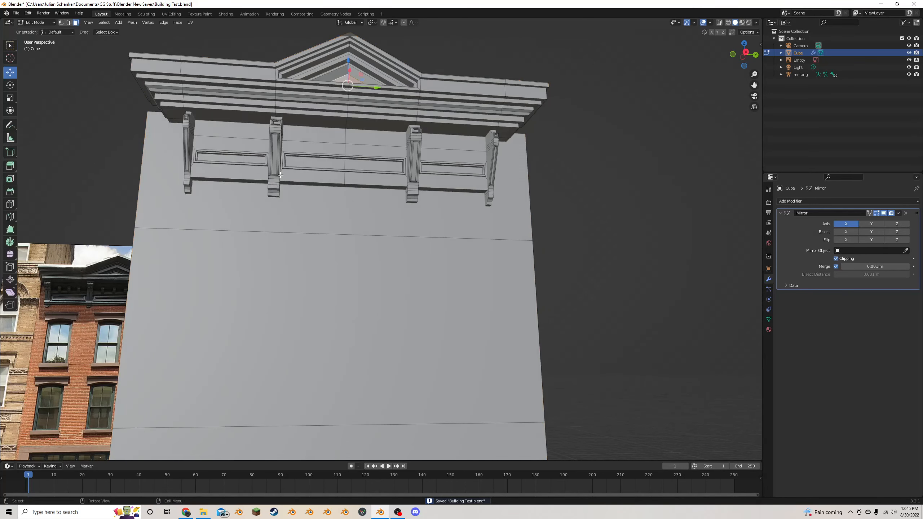
mouse_move(199, 227)
middle_mouse_down()
mouse_move(219, 238)
mouse_move(209, 238)
middle_mouse_up()
scroll(210, 239, "up", 1)
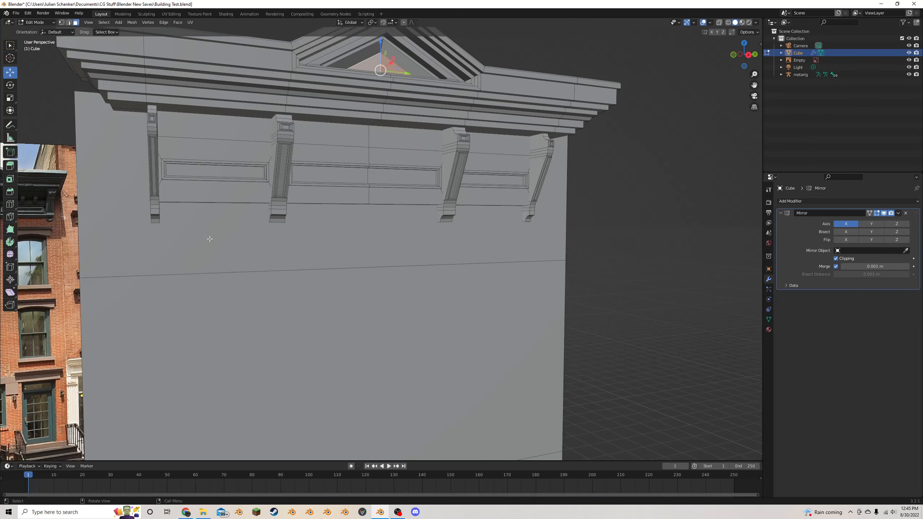
left_click(281, 151)
key("k")
key("Escape")
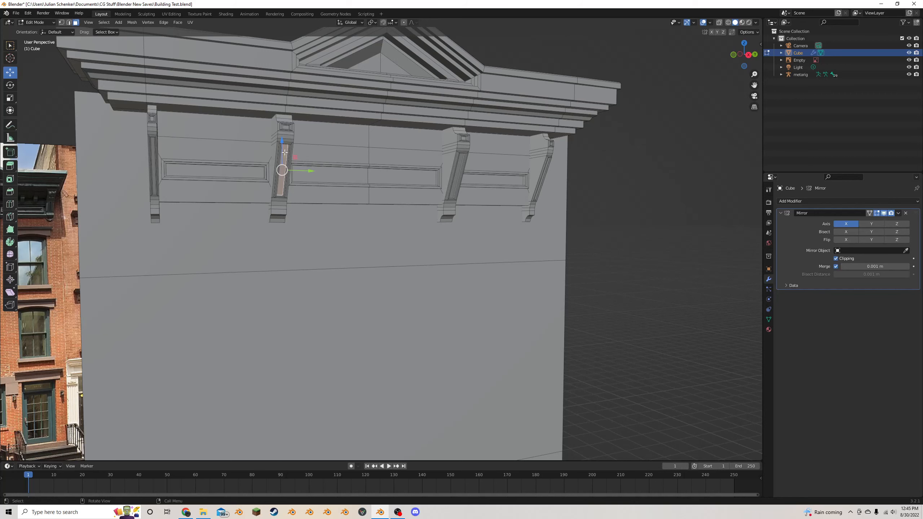
key("l")
key("s")
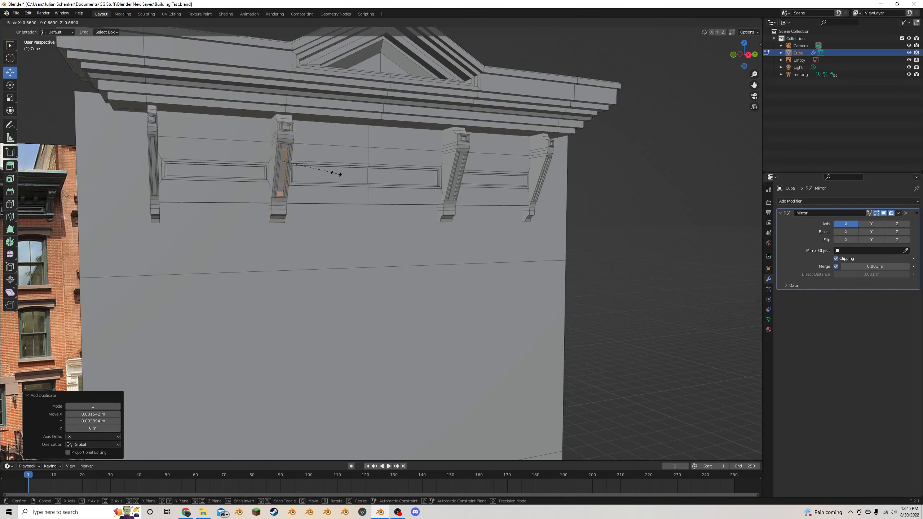
left_click(313, 163)
left_click_drag(313, 163, 240, 162)
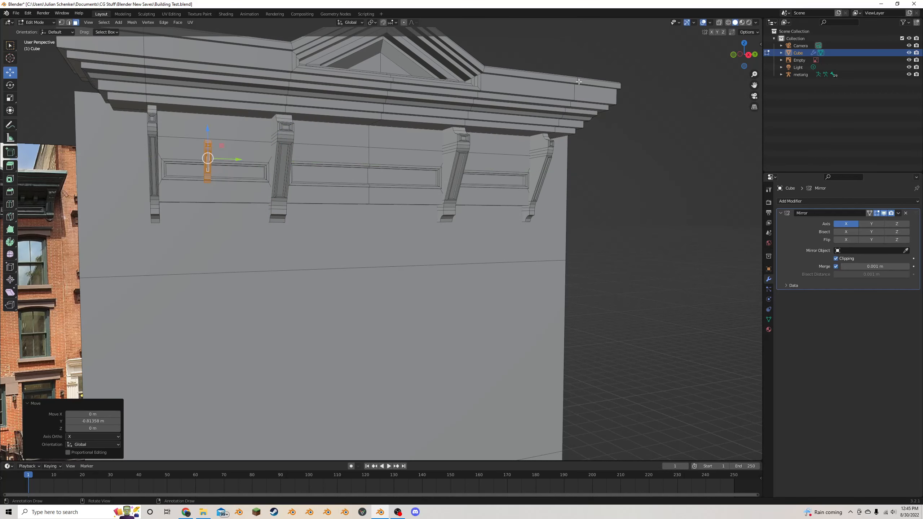
- Widen the small bracket along Y, scale it to about 0.83, and place it upright under the cornice beside the far-left bracket
key("s")
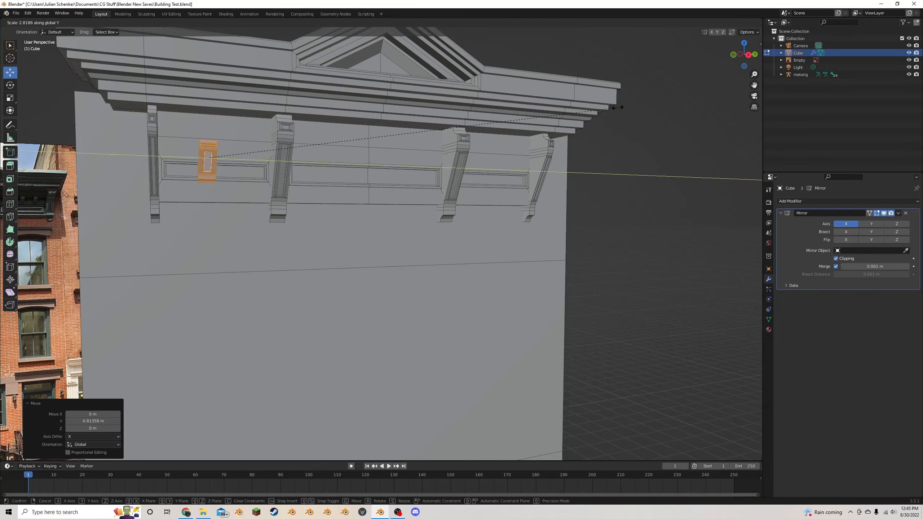
left_click(324, 141)
left_click(748, 54)
key("g")
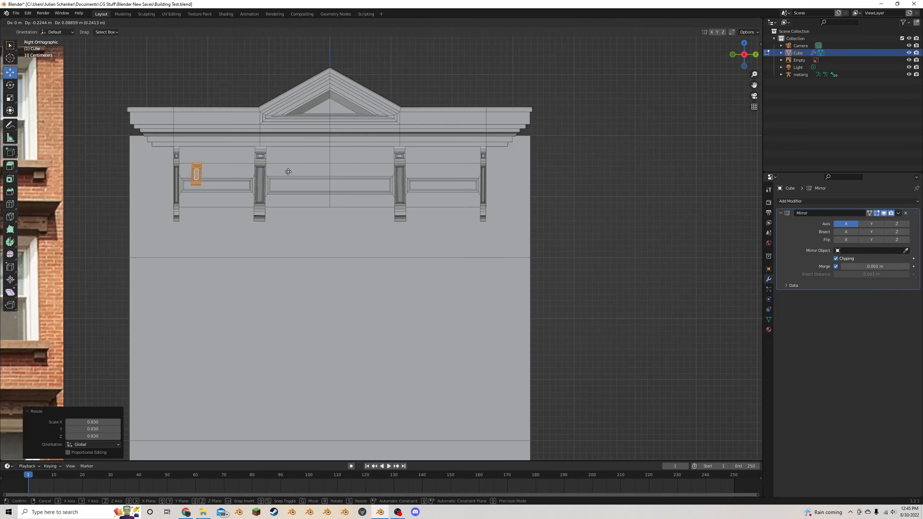
left_click(282, 158)
key("g")
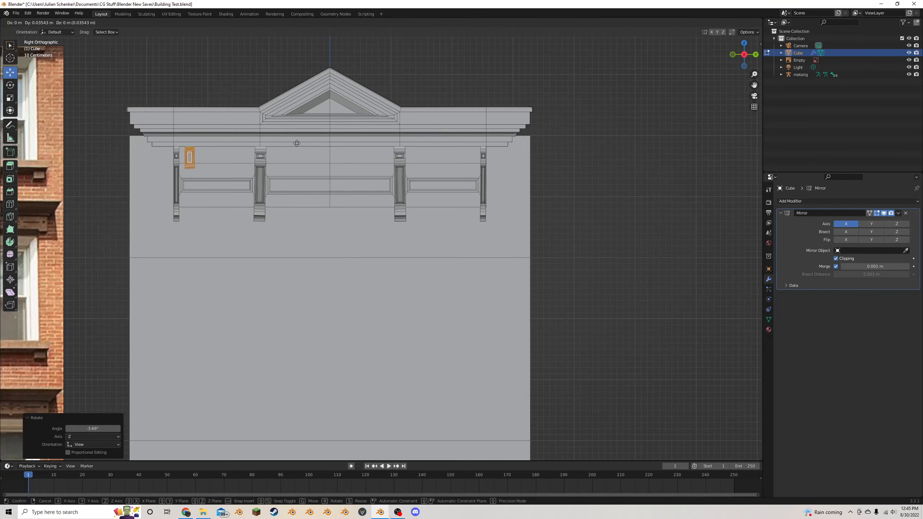
left_click(294, 142)
- Move the small bracket about 0.088 m back along X so it sits against the frieze wall
middle_click_drag(295, 142, 320, 161)
key("g")
key("x")
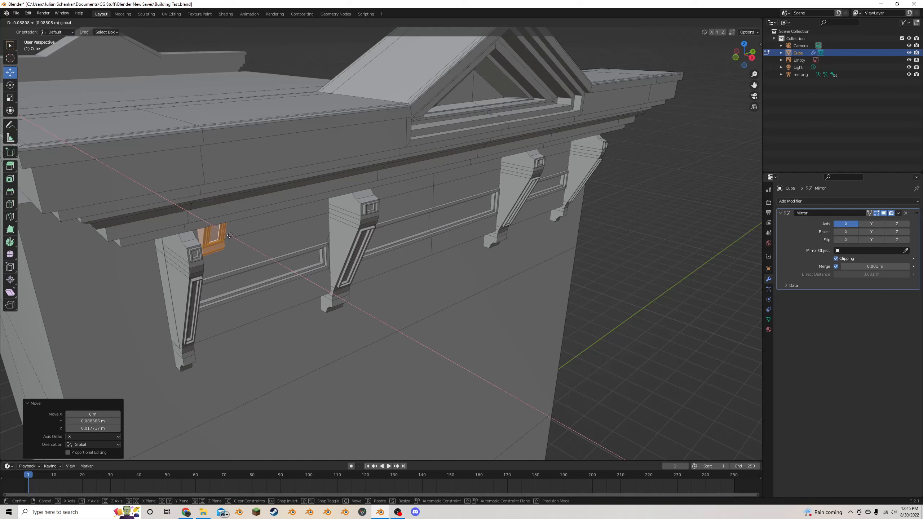
left_click(252, 225)
- In the right orthographic view, duplicate the small bracket about 0.53 m along Y and rotate the copy by about 2.4°
left_click(751, 58)
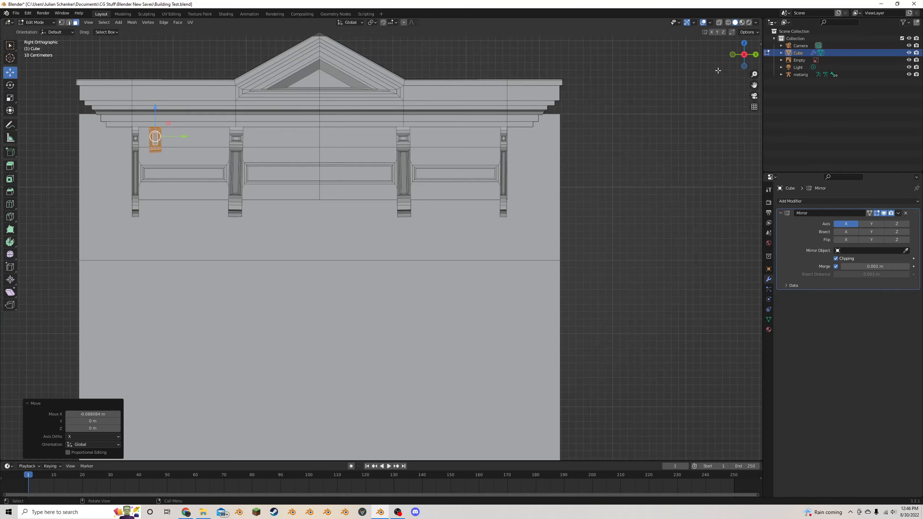
key("shift+d")
left_click(343, 178)
key("r")
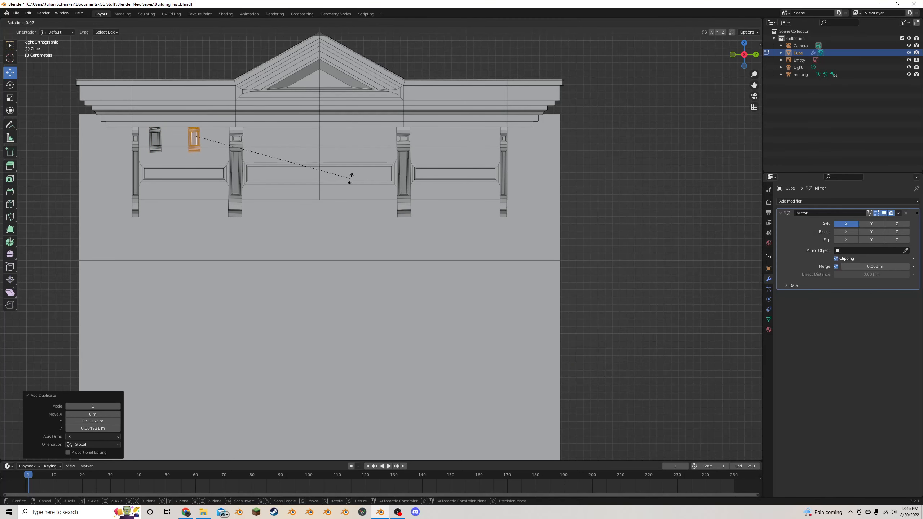
left_click(350, 186)
- Duplicate the small bracket twice into the middle bay, the first copy about 0.98 m along Y, slightly adjusting the second copy's rotation and height
key("shift+d")
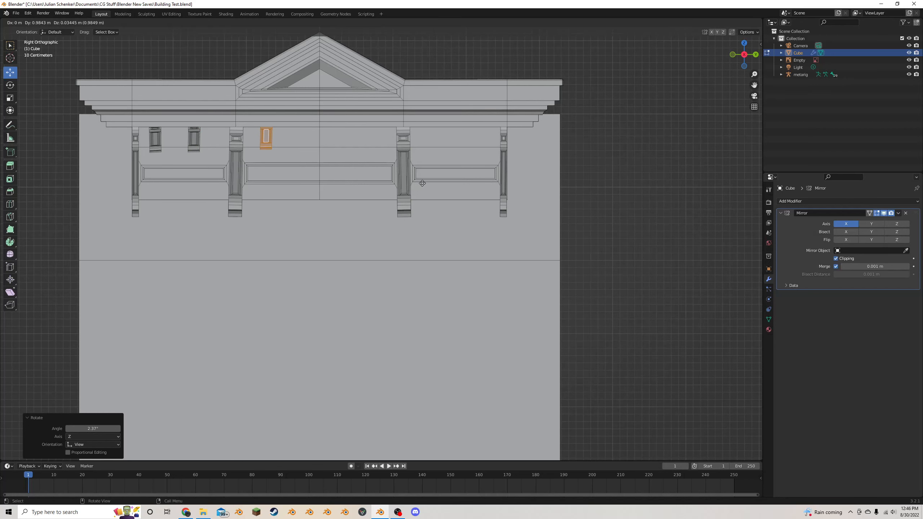
left_click(424, 183)
key("shift+d")
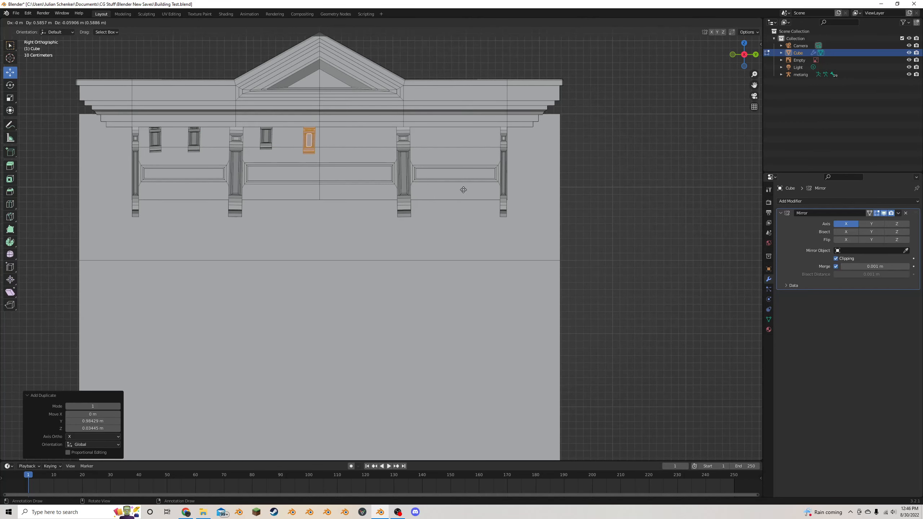
left_click(461, 188)
key("r")
left_click(464, 187)
key("g")
left_click(461, 186)
- Add two more small bracket copies to finish the middle bay, the first about 0.43 m along Y, and fine-tune the last one's placement
key("shift+d")
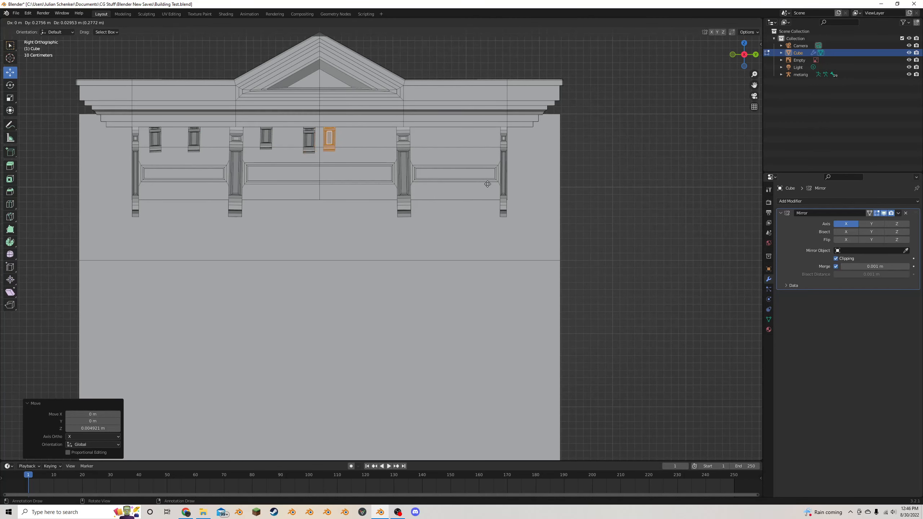
left_click(497, 184)
key("shift+d")
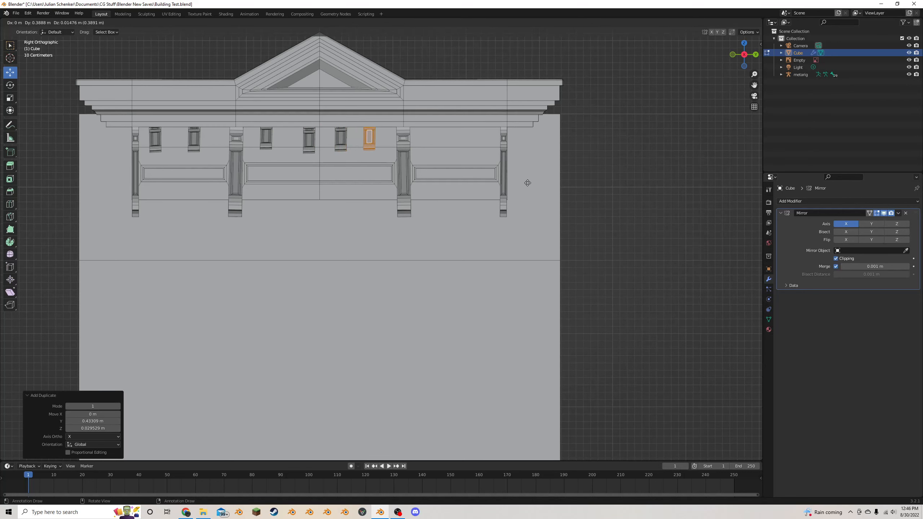
left_click(535, 184)
key("r")
left_click(533, 186)
key("g")
left_click(533, 188)
- Duplicate the small bracket twice into the last outer bay, placing the first copy about 0.70 m along Y
key("shift+d")
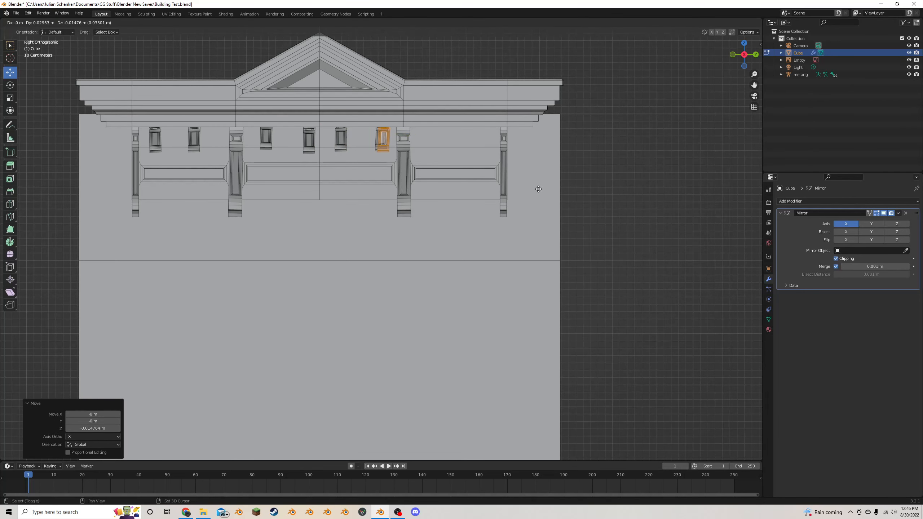
left_click(582, 189)
key("r")
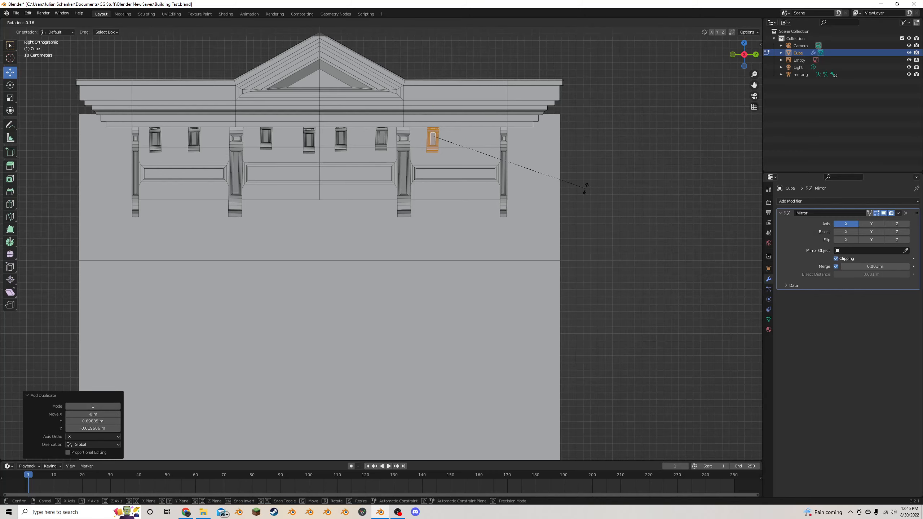
left_click(586, 188)
key("shift+d")
left_click(632, 185)
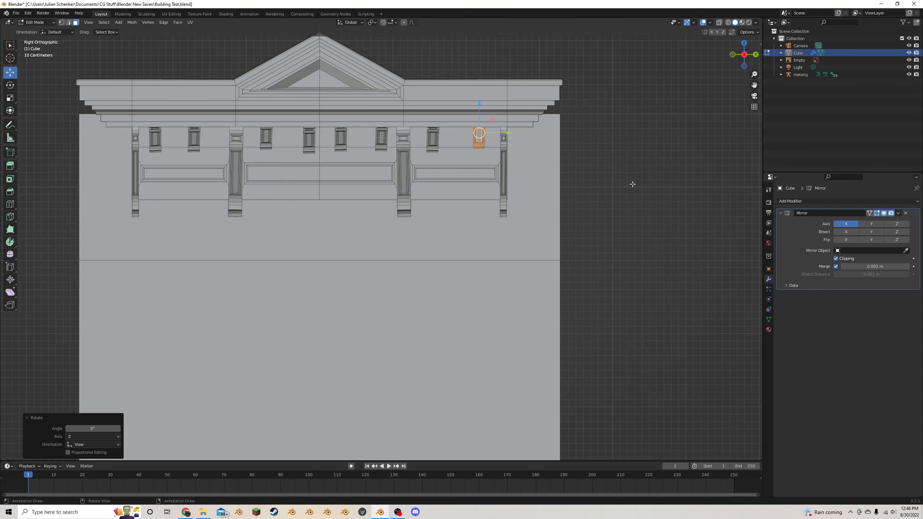
- Leave mesh editing on the building, deselect it and save the file
scroll(562, 233, "down", 3)
middle_click_drag(562, 233, 540, 243)
key("Tab")
left_click(560, 224)
key("ctrl+s")
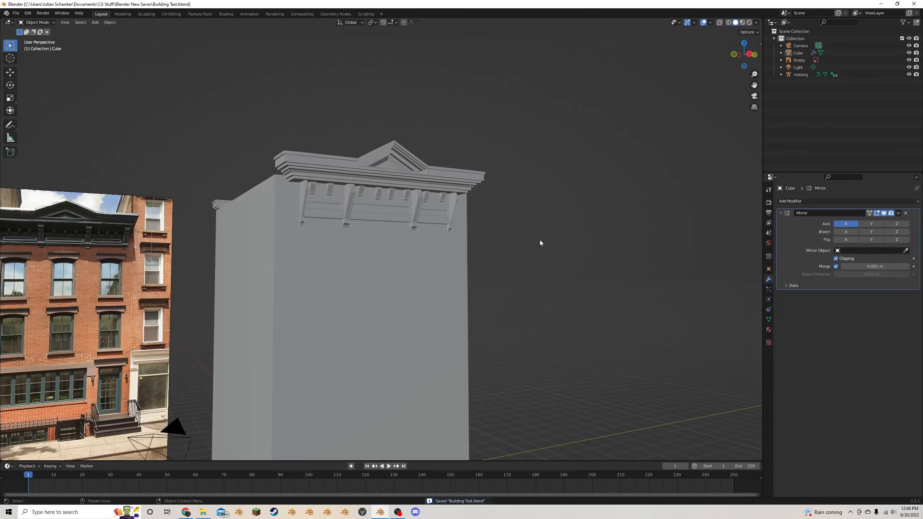
- Add two evenly spaced vertical loop cuts to the building's mesh, dividing the front facade into three columns
left_click_drag(754, 85, 786, 4)
left_click(380, 211)
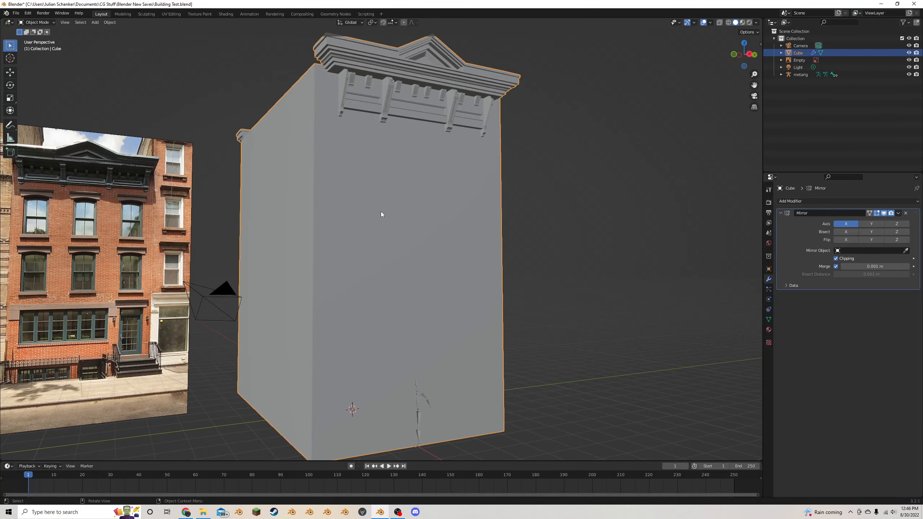
key("Tab")
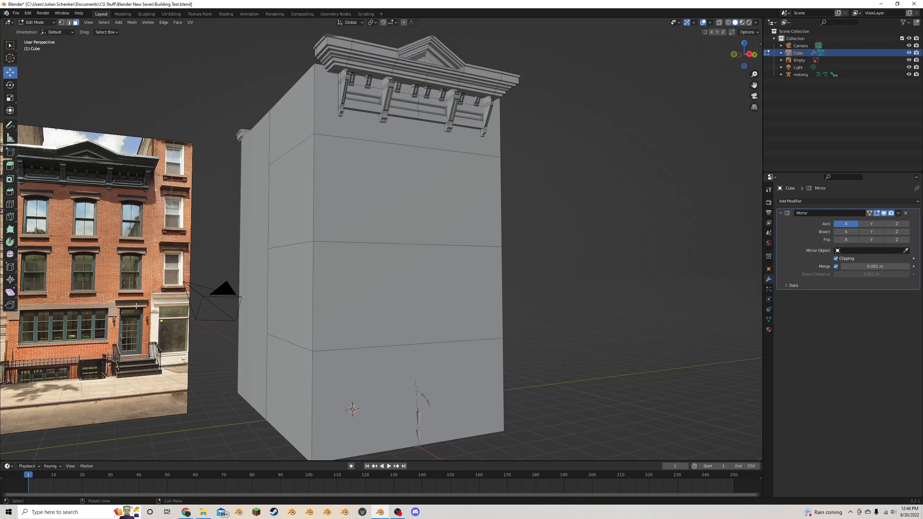
left_click(10, 204)
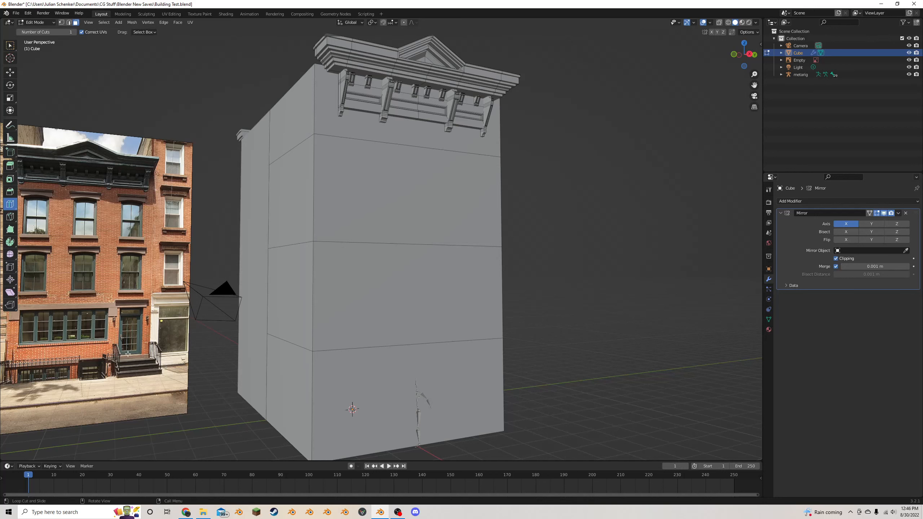
left_click(418, 144)
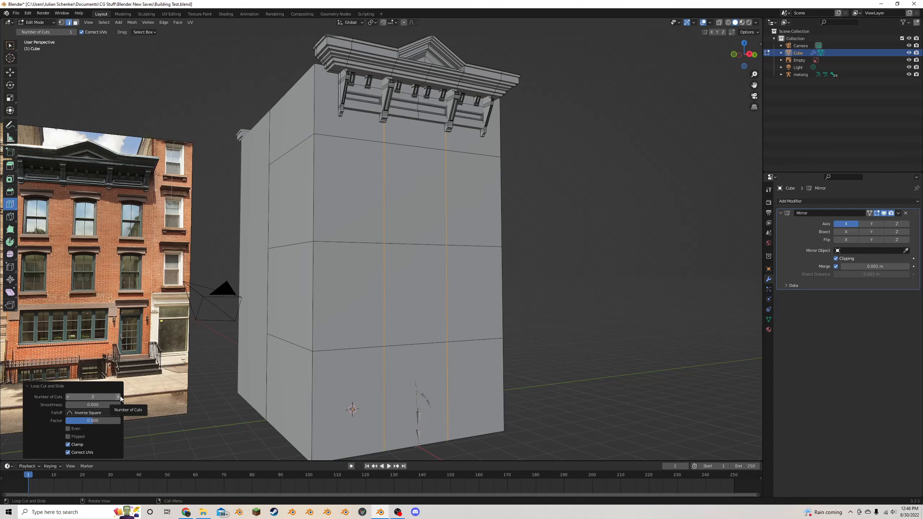
scroll(546, 297, "down", 4)
middle_click_drag(546, 297, 495, 301)
scroll(495, 300, "up", 2)
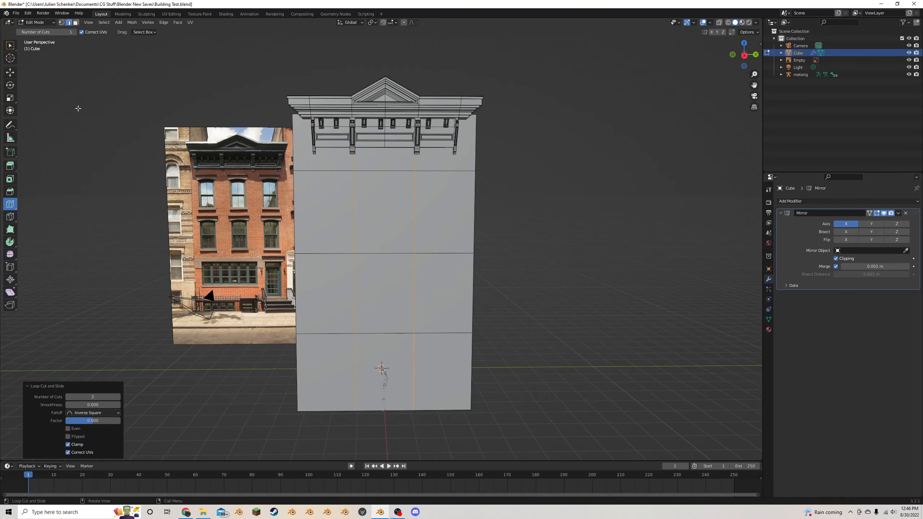
- Select the six facade faces of the two upper window rows plus the ground-floor doorway face
left_click(9, 72)
key("3")
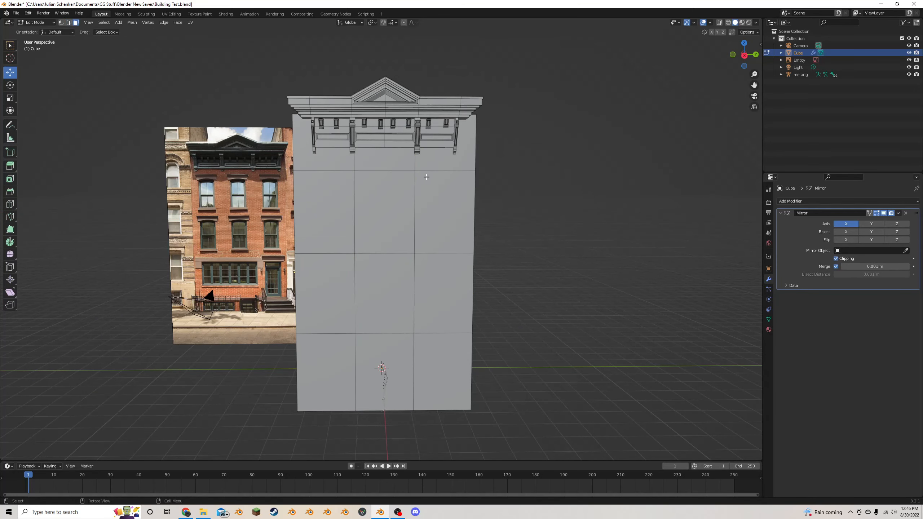
left_click(340, 203)
key("c")
left_click_drag(320, 207, 436, 210)
left_click_drag(422, 311, 336, 308)
left_click(441, 370)
key("Escape")
middle_click_drag(441, 371, 447, 323)
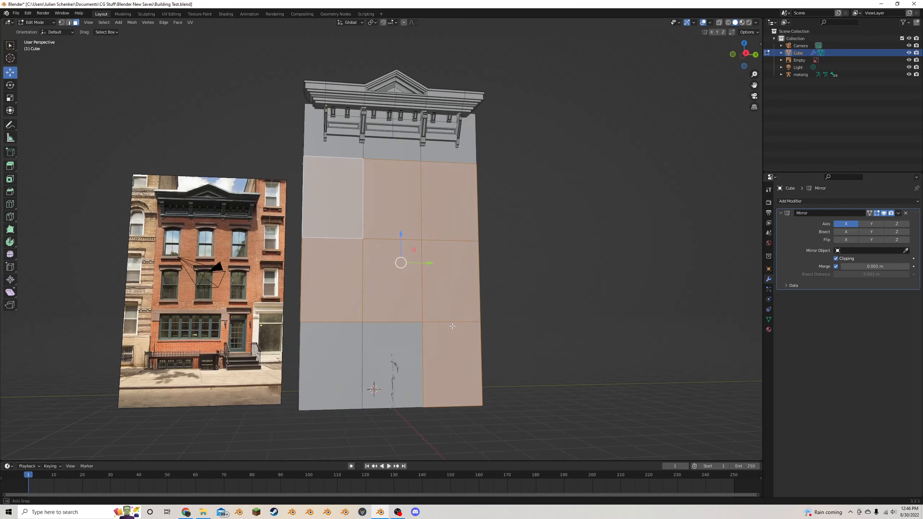
scroll(453, 329, "up", 2)
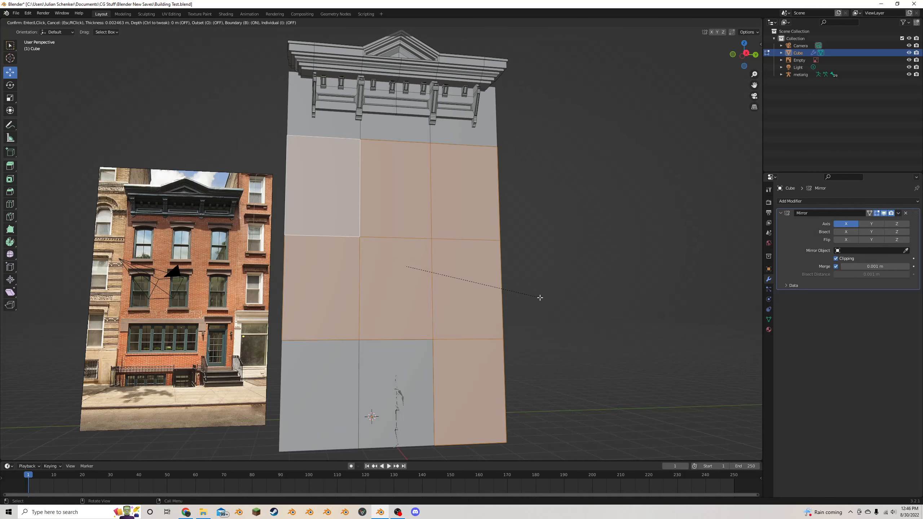
key("i")
left_click(524, 293)
key("ctrl+z")
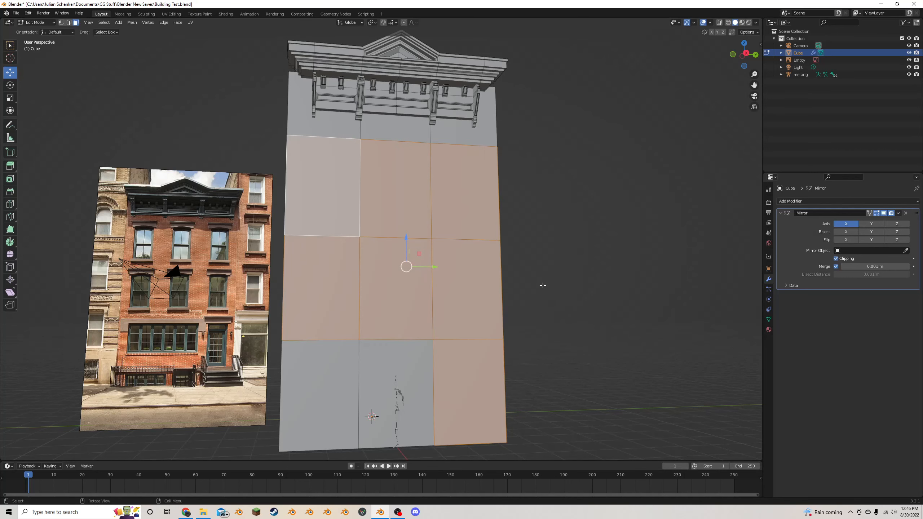
- Inset the seven selected facade faces individually by about 0.59 m to outline the windows and door
key("i")
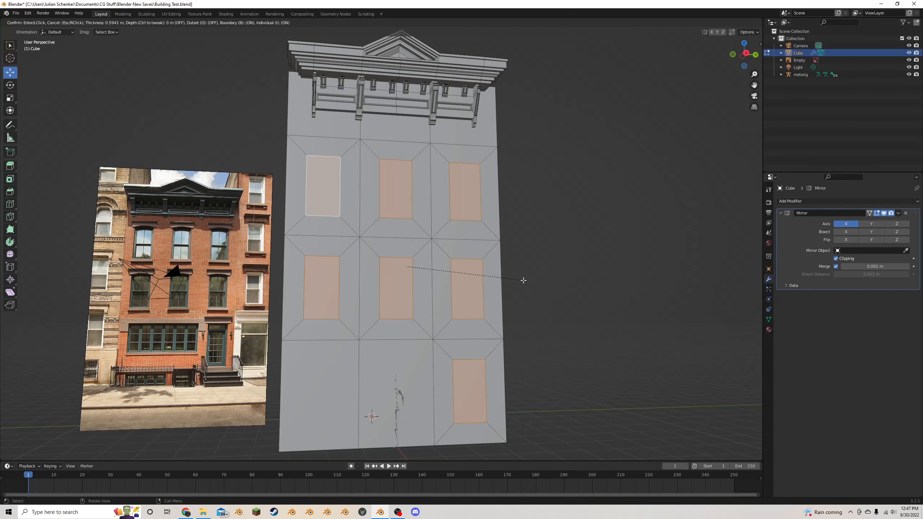
left_click(526, 280)
- Select only the six inset window faces on the two upper storeys, leaving out the doorway face
middle_click_drag(507, 274, 427, 298)
left_click(464, 297)
left_click(404, 296, "shift")
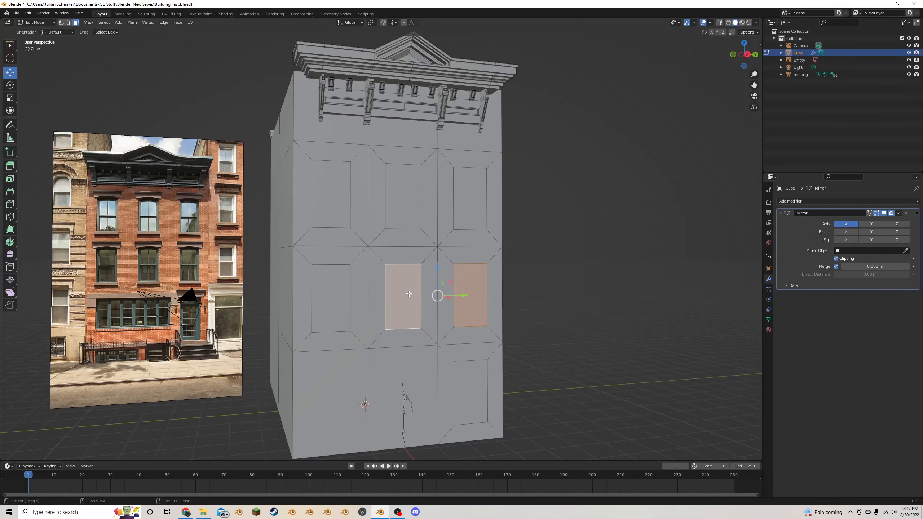
left_click(331, 298, "shift")
left_click(345, 206, "shift")
left_click(404, 198, "shift")
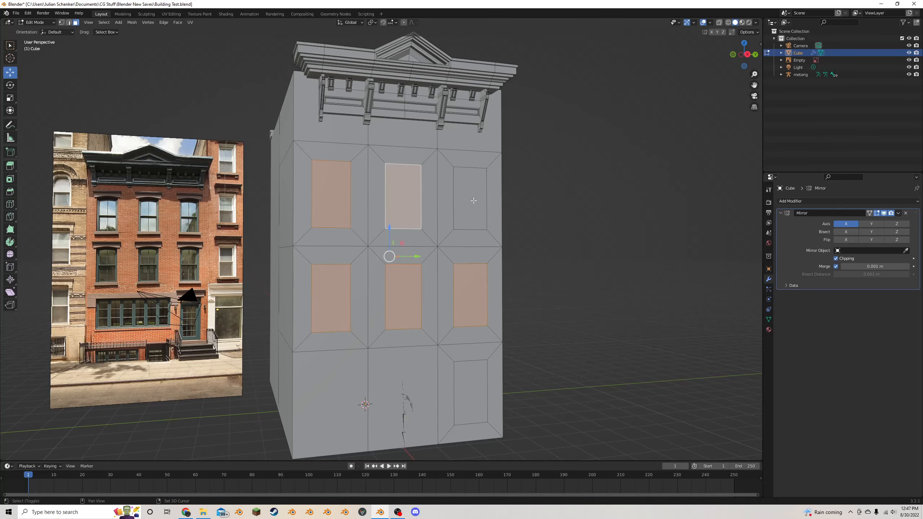
left_click(473, 200, "shift")
middle_click_drag(470, 249, 435, 247)
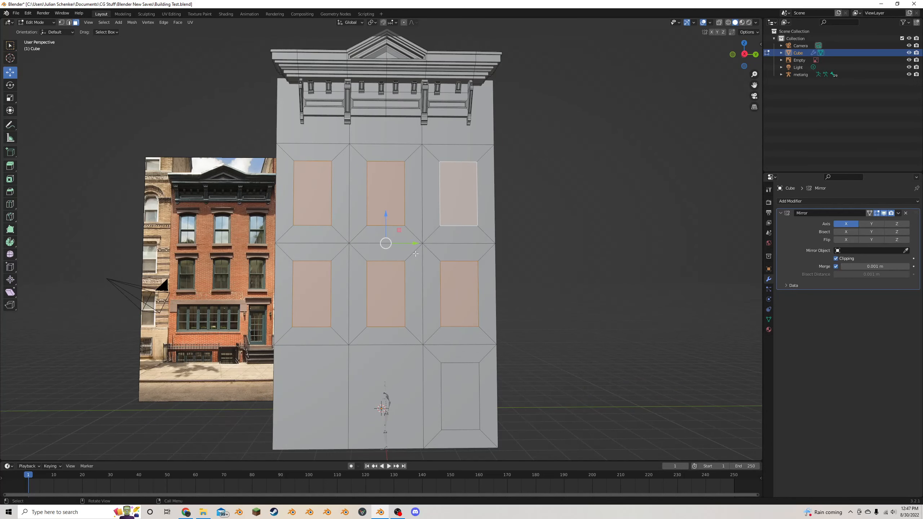
middle_click_drag(385, 277, 401, 277)
scroll(403, 275, "up", 2)
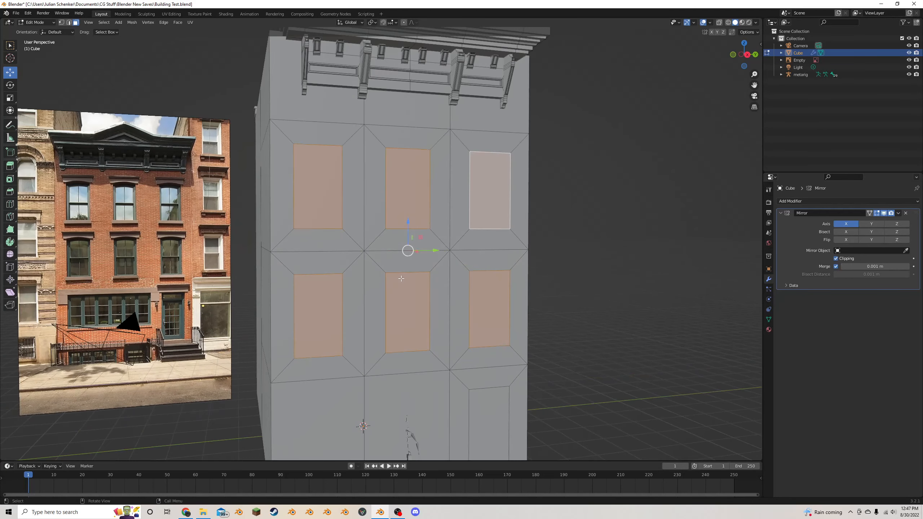
- Try to stretch the six window faces along Z by about 1.14 around their shared centre
key("s")
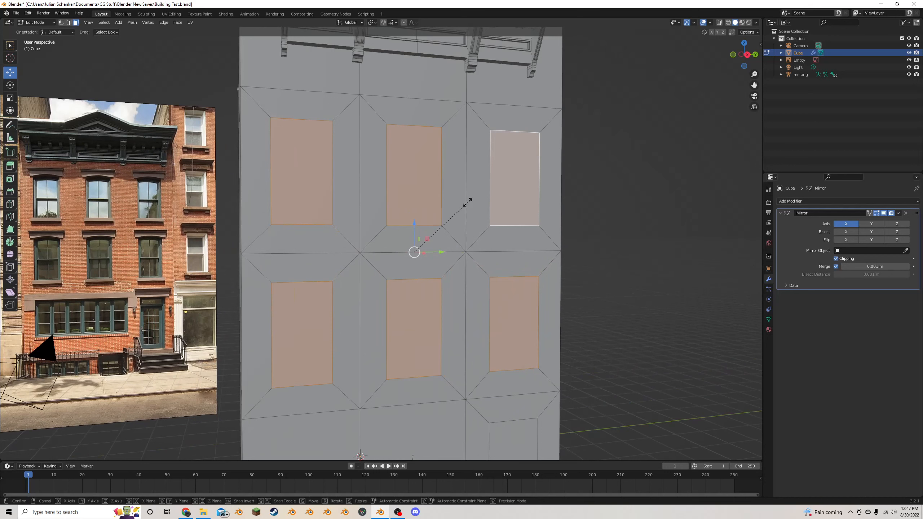
key("z")
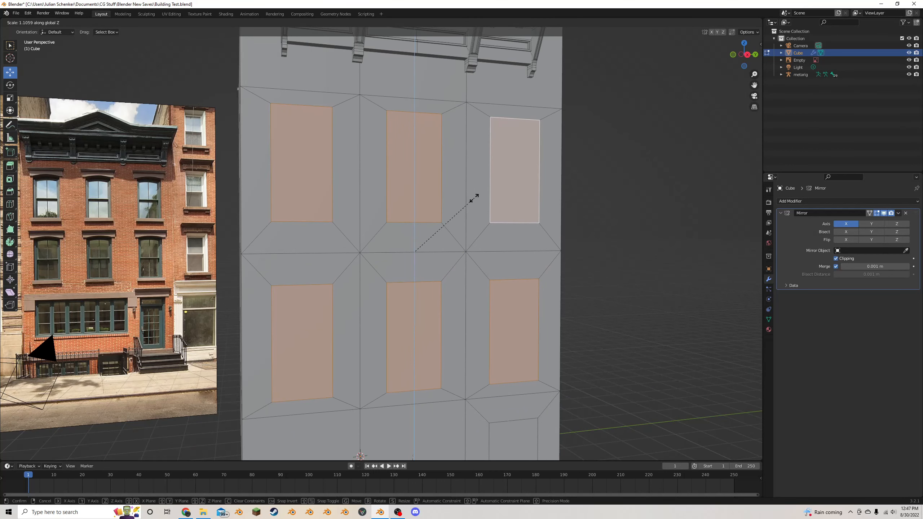
left_click(480, 200)
scroll(462, 221, "down", 3)
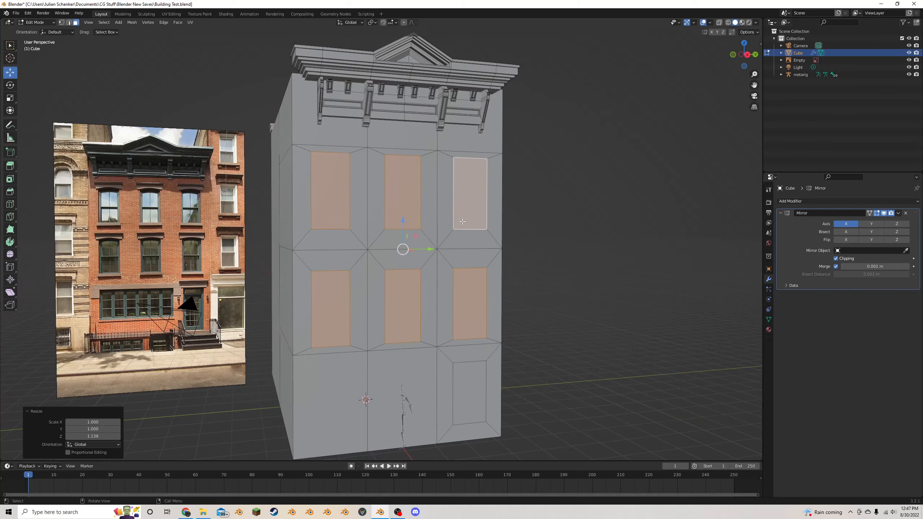
scroll(462, 221, "down", 2)
middle_click_drag(462, 221, 457, 209)
scroll(464, 210, "up", 4)
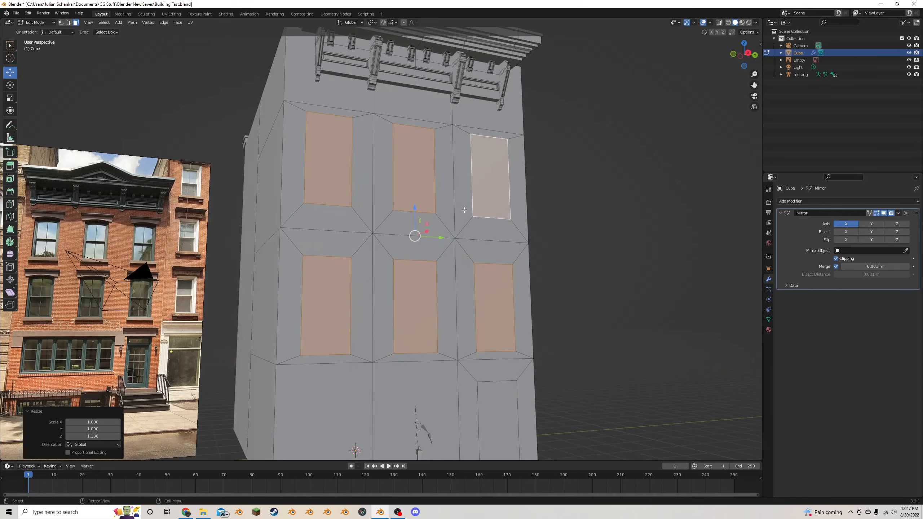
left_click(490, 298)
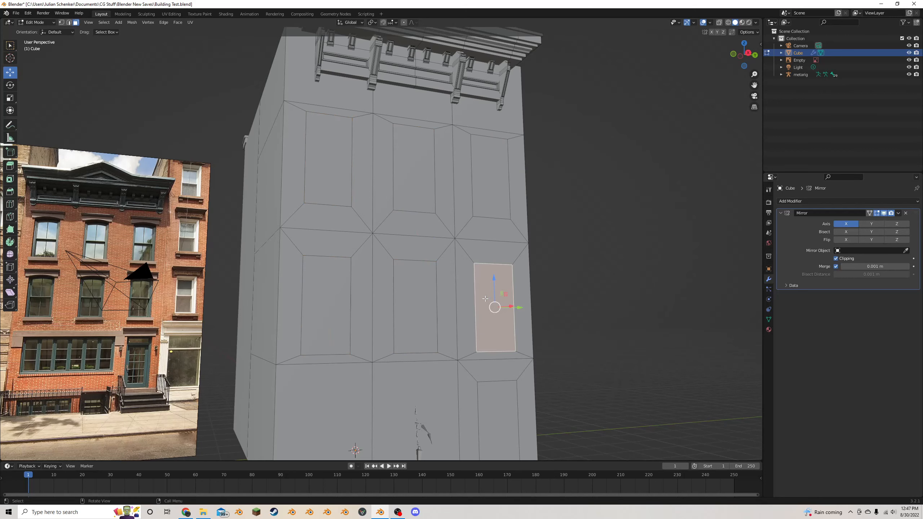
key("ctrl+z")
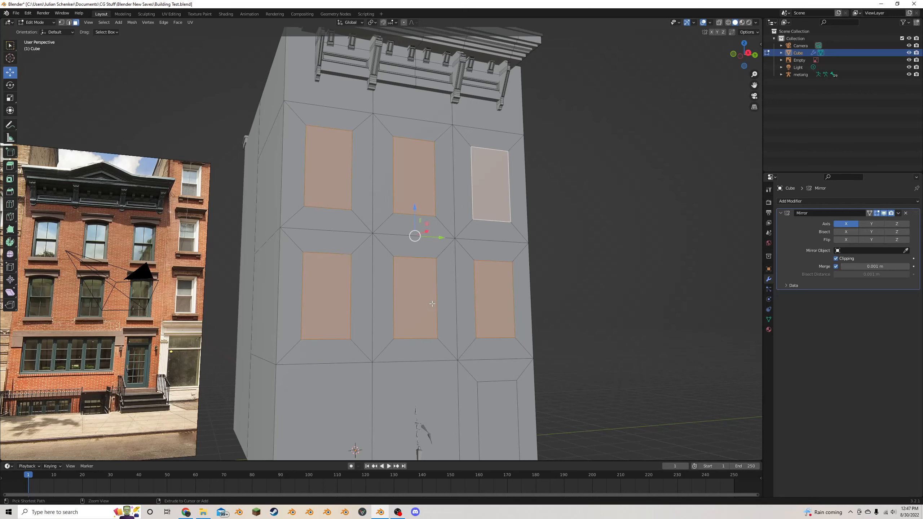
- Set the pivot point to individual origins and scale the six window faces along Z by about 1.165
left_click(372, 23)
left_click(403, 62)
key("s")
key("z")
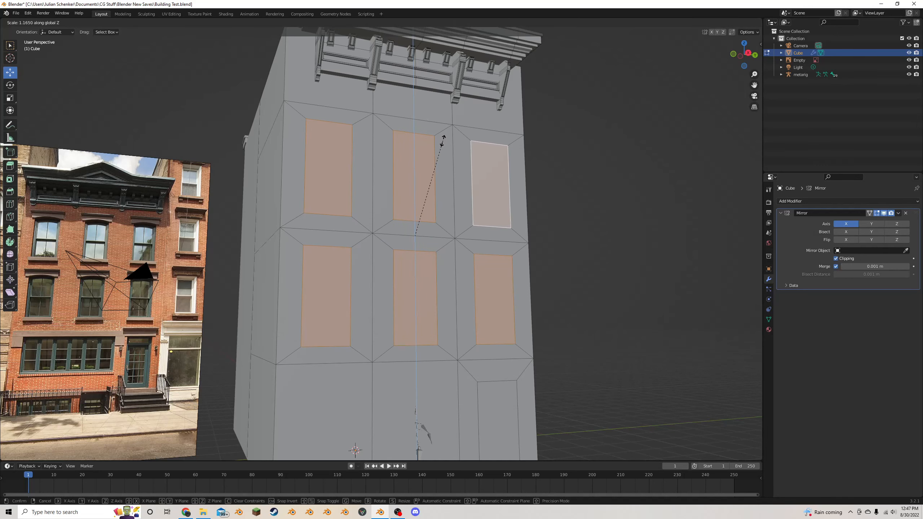
left_click(444, 141)
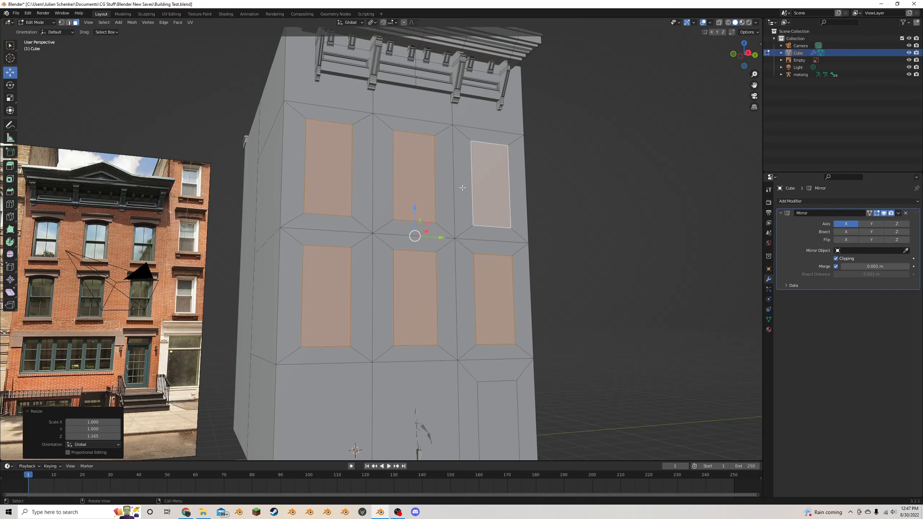
left_click(567, 254)
- Scale the inset doorway face along Z by about 1.357 and lower it about 0.144 m to the building's base
scroll(560, 252, "down", 3)
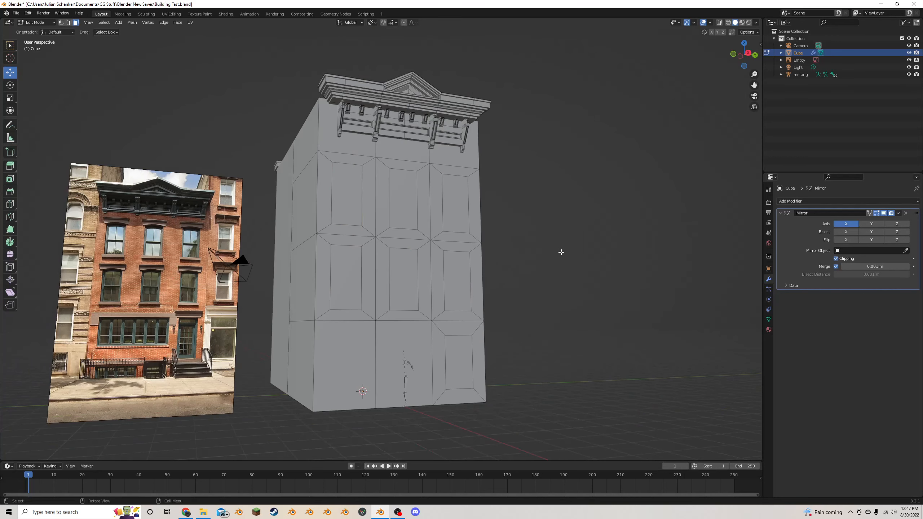
middle_click_drag(746, 80, 260, 256)
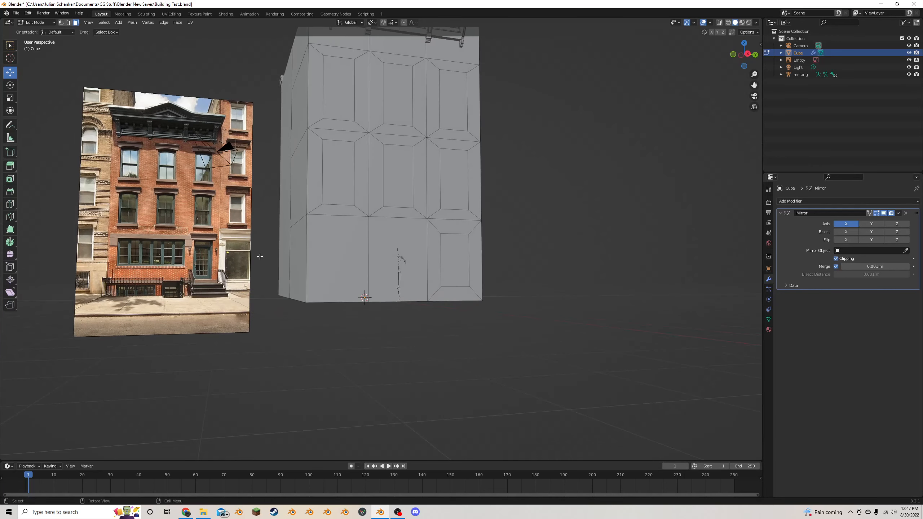
scroll(139, 311, "up", 1)
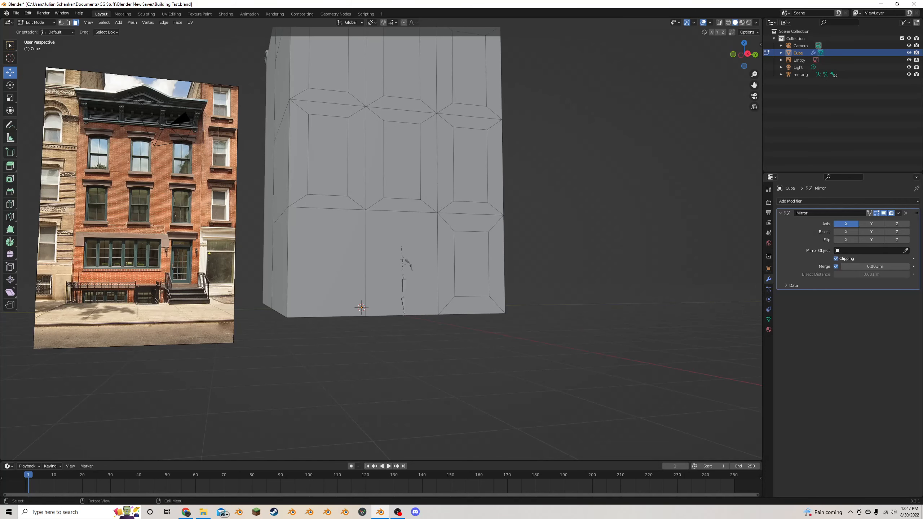
left_click(482, 263)
scroll(487, 261, "up", 3)
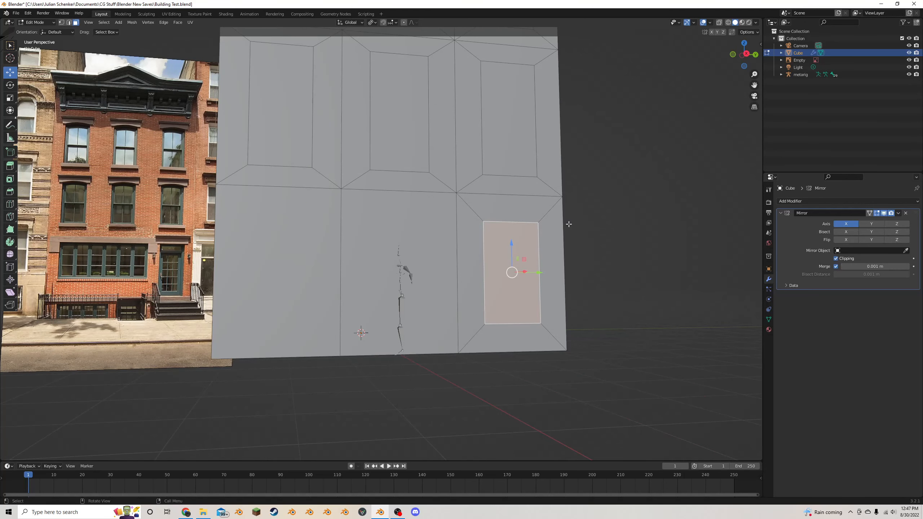
key("s")
key("z")
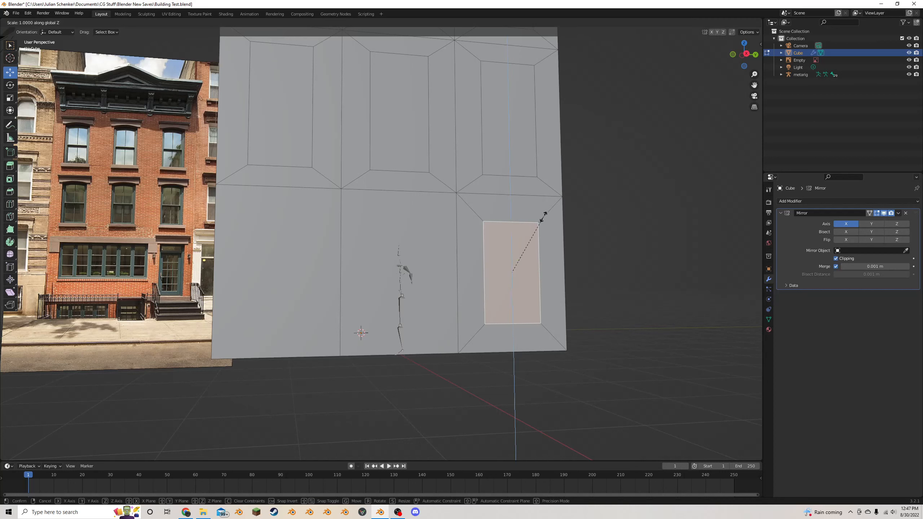
left_click(553, 197)
key("g")
key("z")
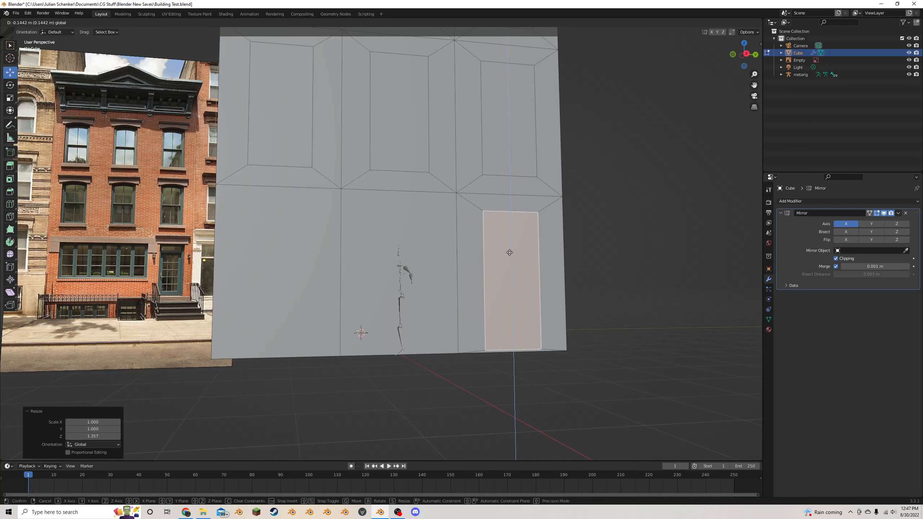
left_click(509, 252)
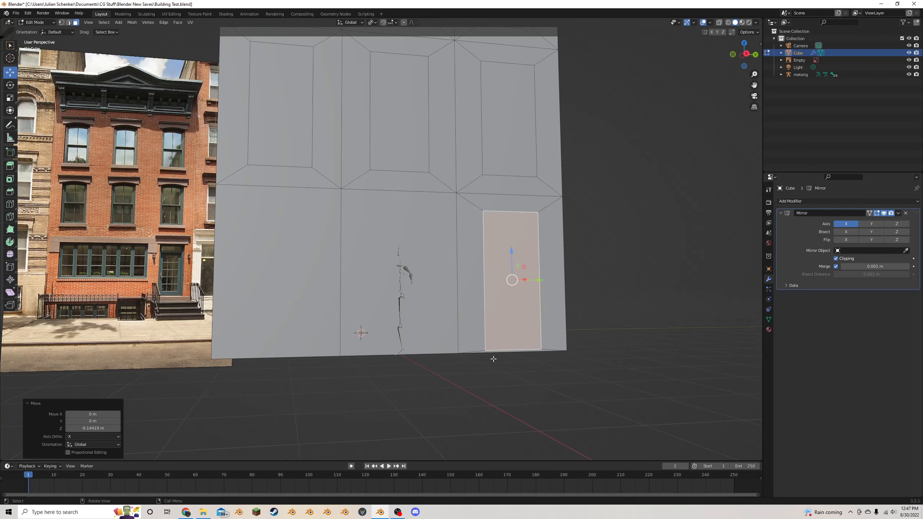
- Select the two plain ground-floor faces beside the doorway and inset them together by about 0.302 m
scroll(566, 315, "down", 5)
left_click(558, 280)
key("Tab")
key("Tab")
middle_click_drag(435, 273, 411, 258)
scroll(429, 280, "up", 2)
left_click(408, 266)
left_click_drag(350, 260, 343, 259, "shift")
scroll(343, 258, "up", 1)
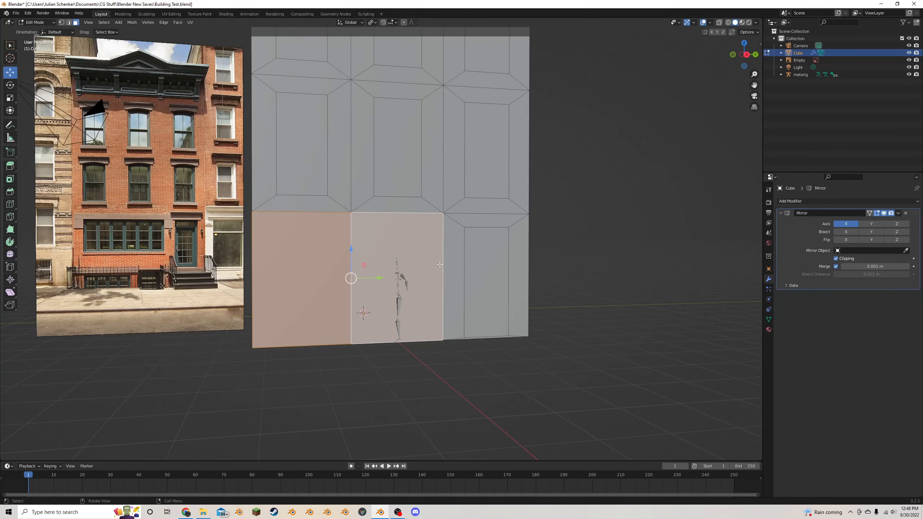
key("i")
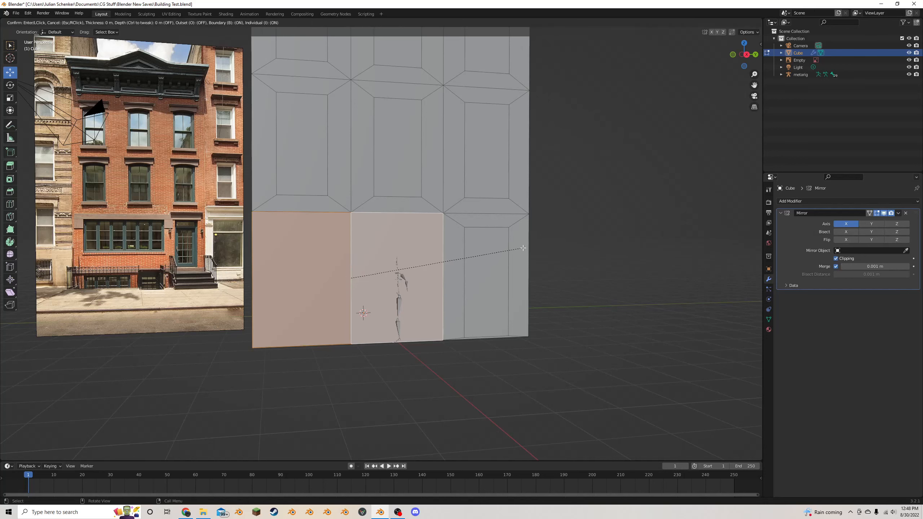
left_click(519, 249)
key("ctrl+z")
key("i")
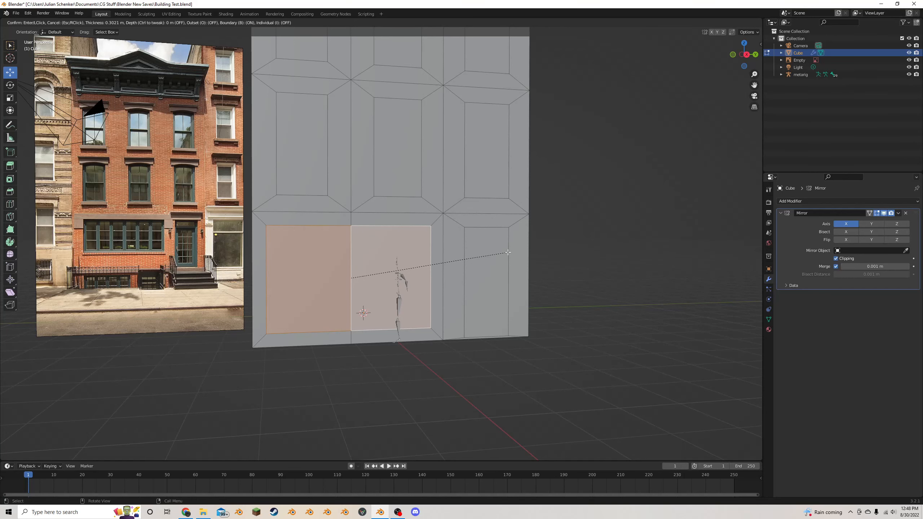
left_click(507, 252)
- In the right orthographic view, shift the two inset ground-floor faces about 0.247 m along Y and 0.102 m up
left_click(746, 55)
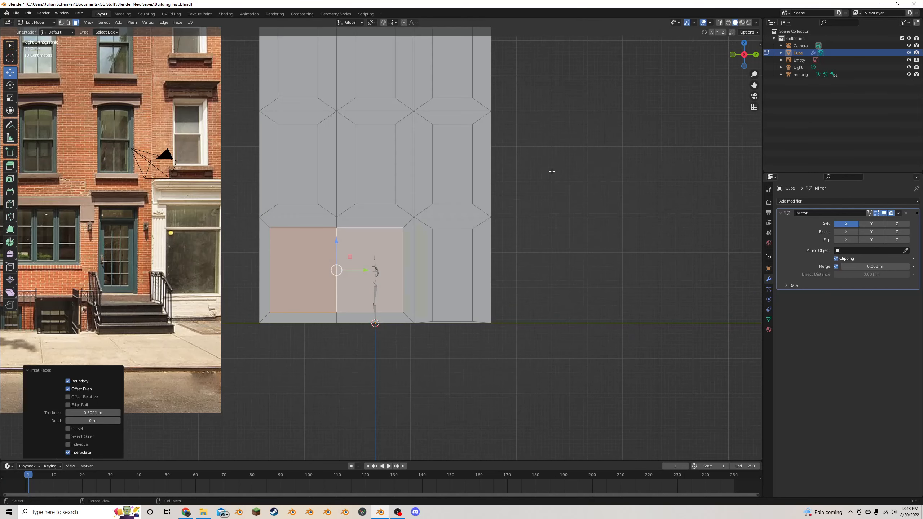
scroll(396, 257, "up", 2)
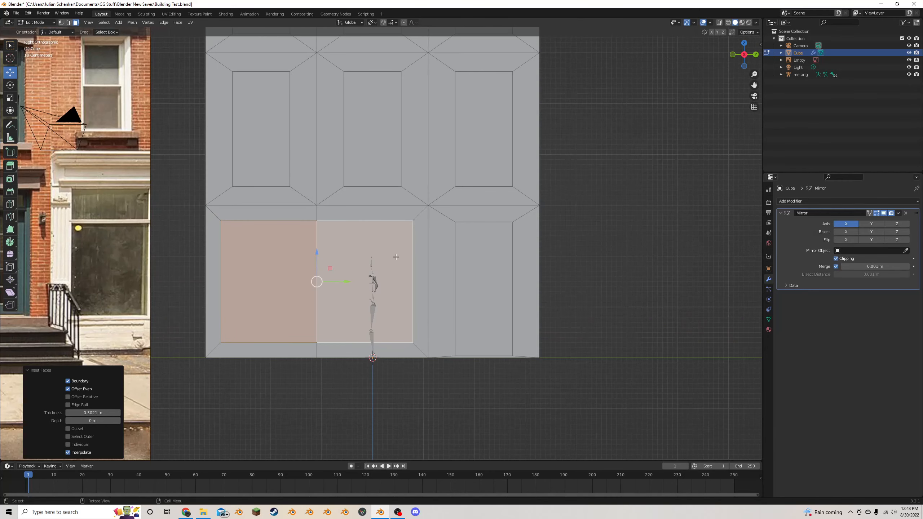
key("g")
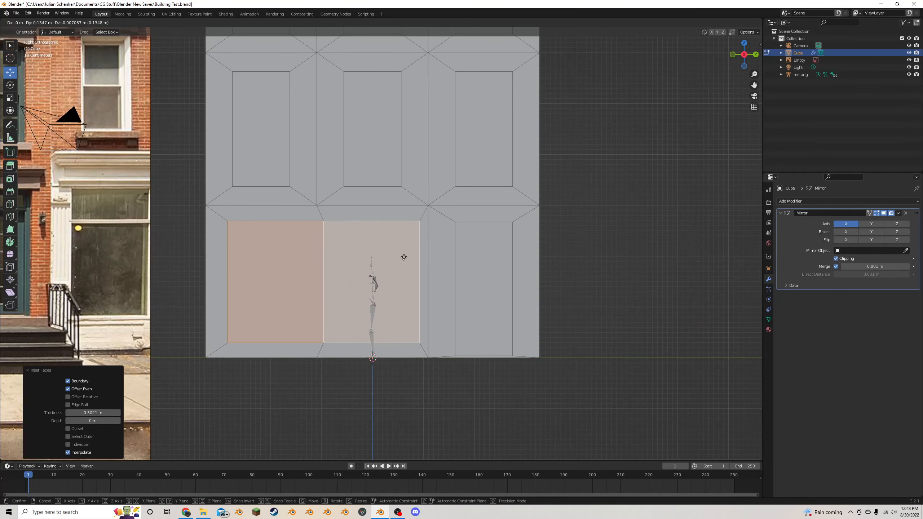
right_click(404, 257)
scroll(404, 258, "down", 4)
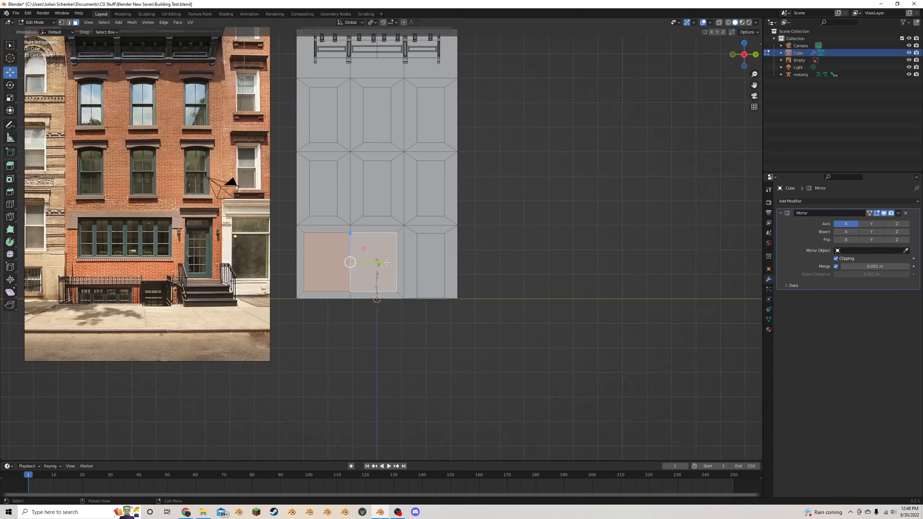
scroll(399, 258, "up", 3)
key("g")
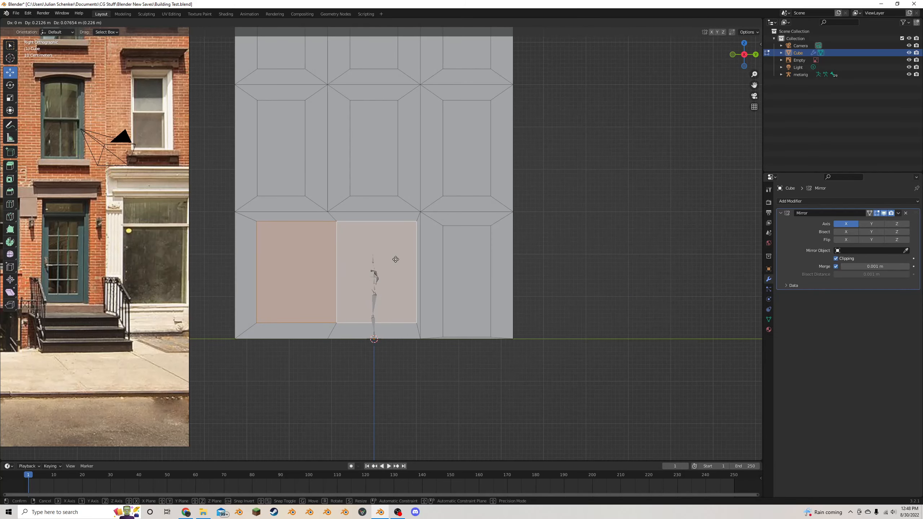
left_click(394, 259)
scroll(292, 232, "down", 1)
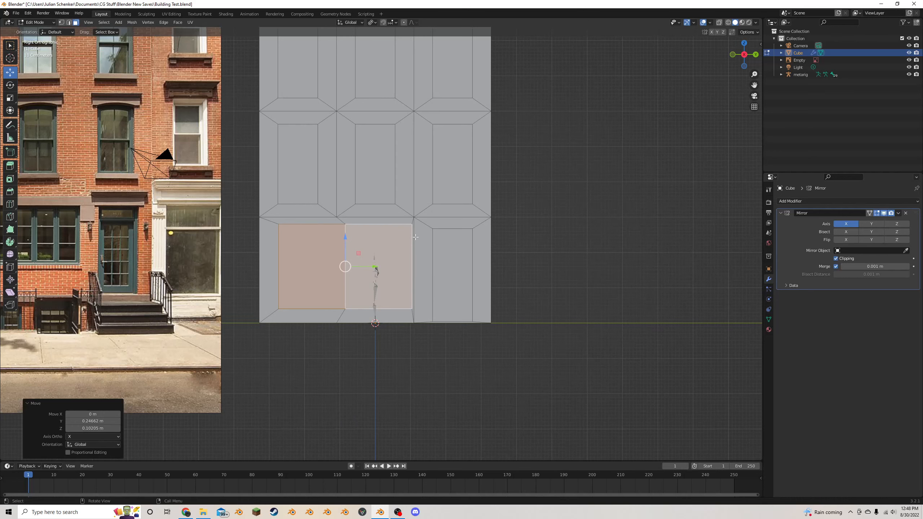
scroll(336, 270, "down", 1)
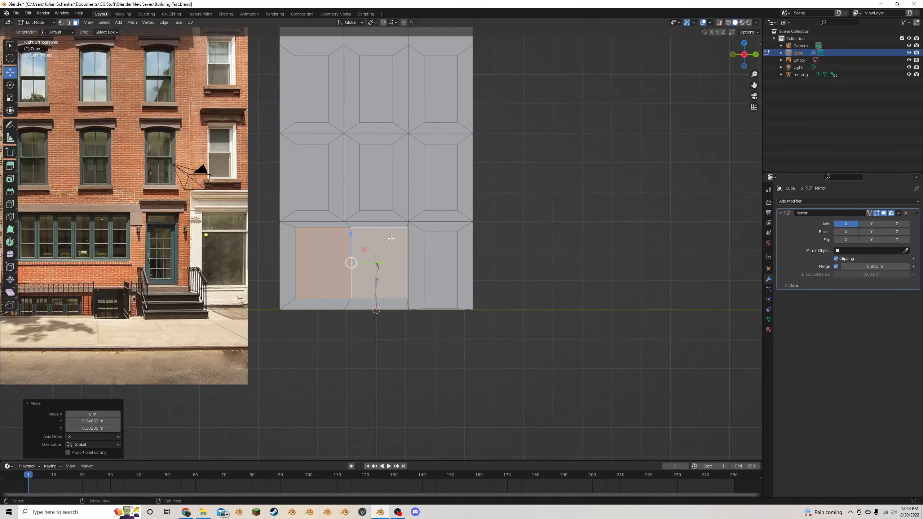
- Scale the wide ground-floor window faces along Z by about 0.64, then move them up about 0.326 m and about -0.035 m along Y
scroll(336, 270, "up", 3)
key("s")
key("z")
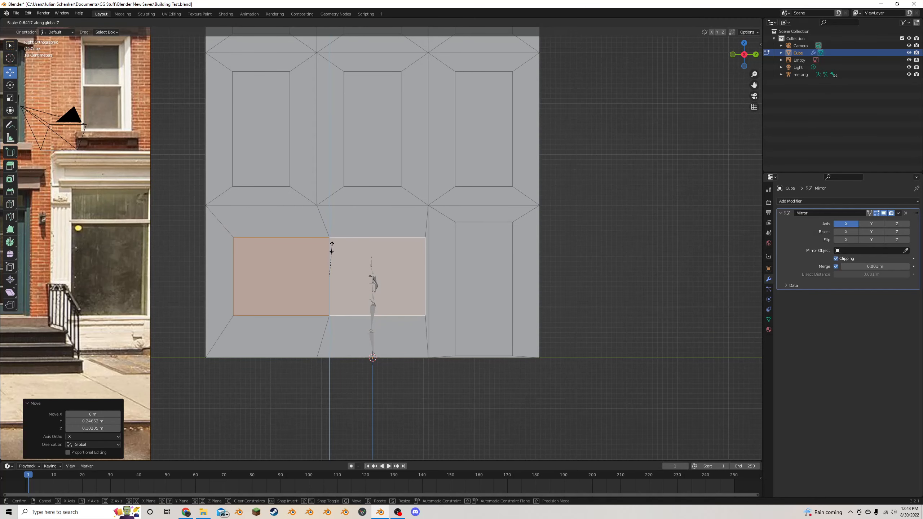
left_click(333, 244)
key("g")
key("z")
left_click(333, 247)
key("g")
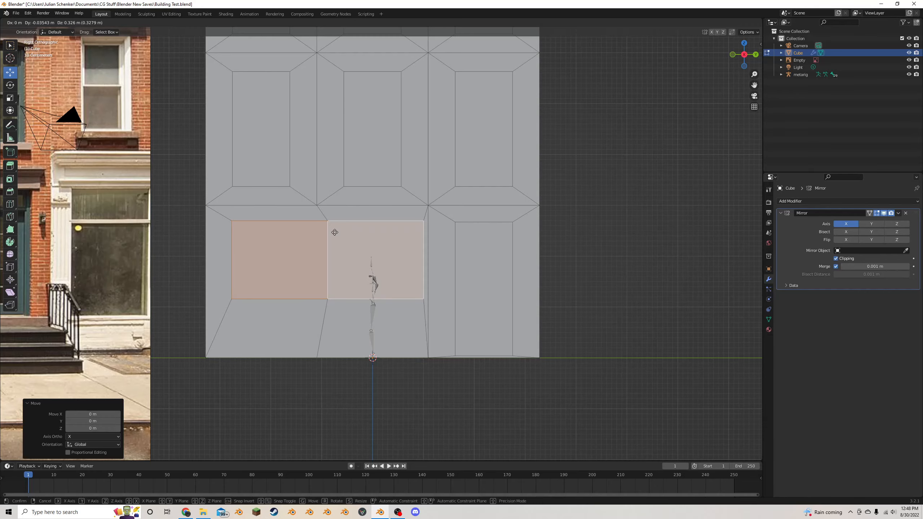
left_click(334, 231)
scroll(332, 249, "down", 5)
scroll(338, 253, "up", 2)
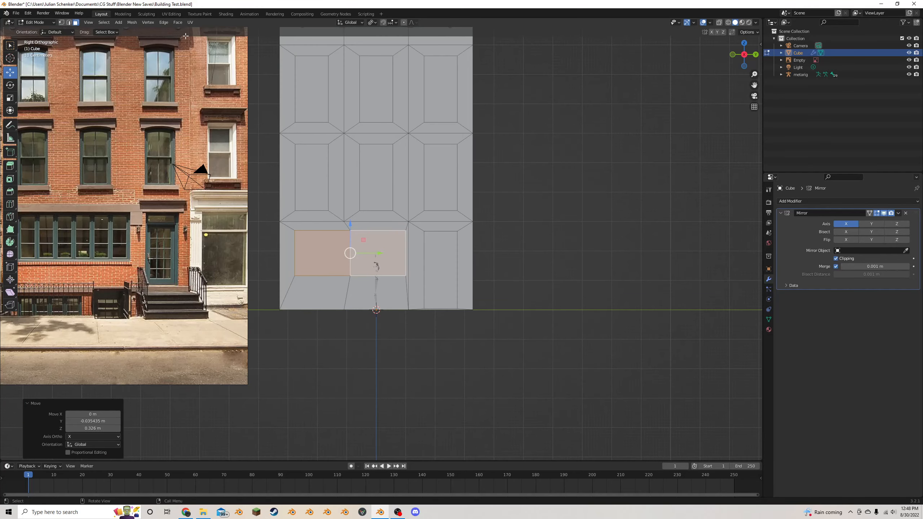
- Select the bottom edges of the wide ground-floor window and lower them about 0.257 m
left_click(68, 22)
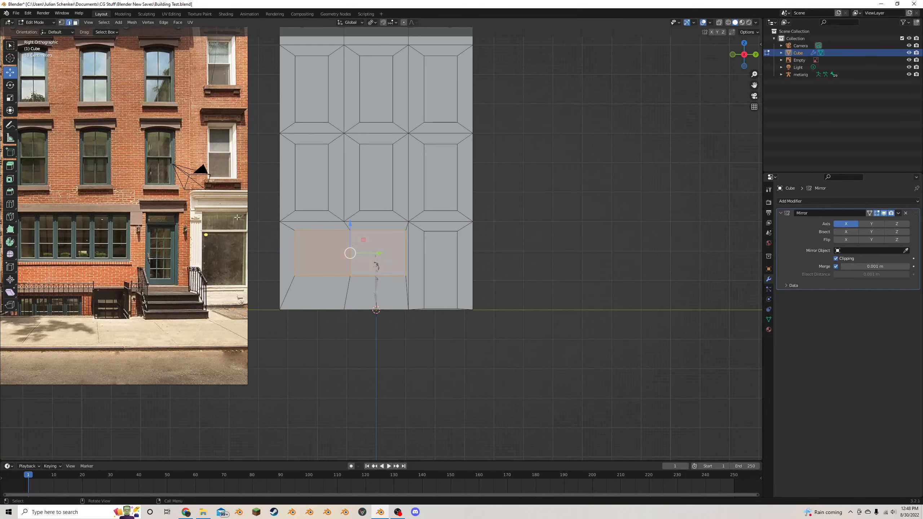
left_click(349, 277)
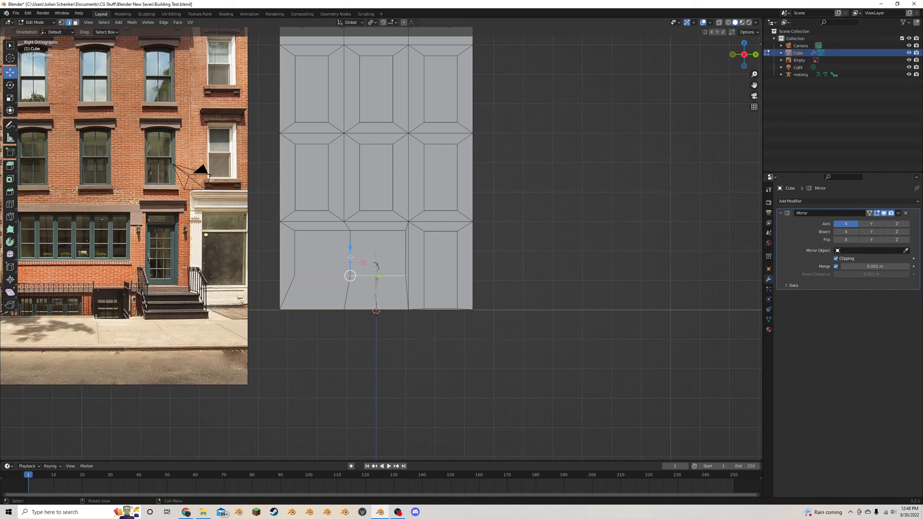
left_click_drag(350, 257, 350, 264)
scroll(350, 264, "down", 2)
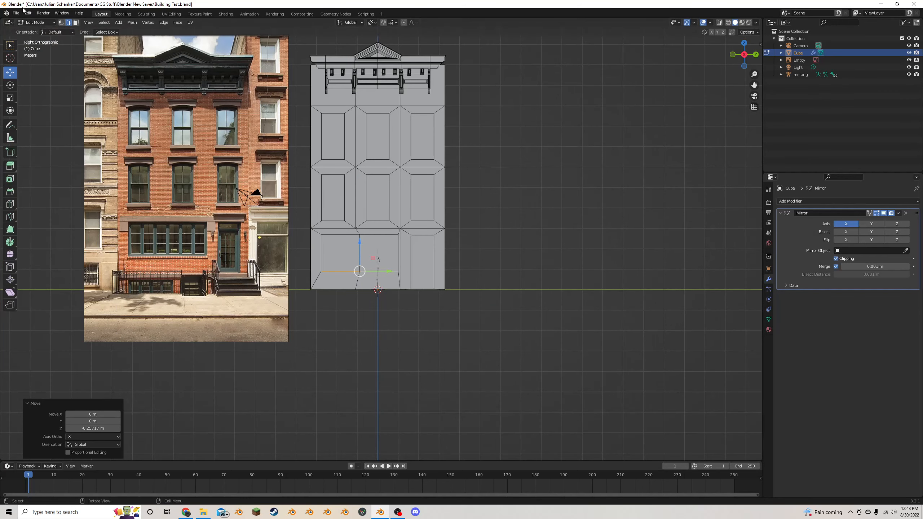
- Select the window face directly above the doorway in face mode and duplicate it in place
left_click(76, 22)
middle_click_drag(508, 203, 486, 210)
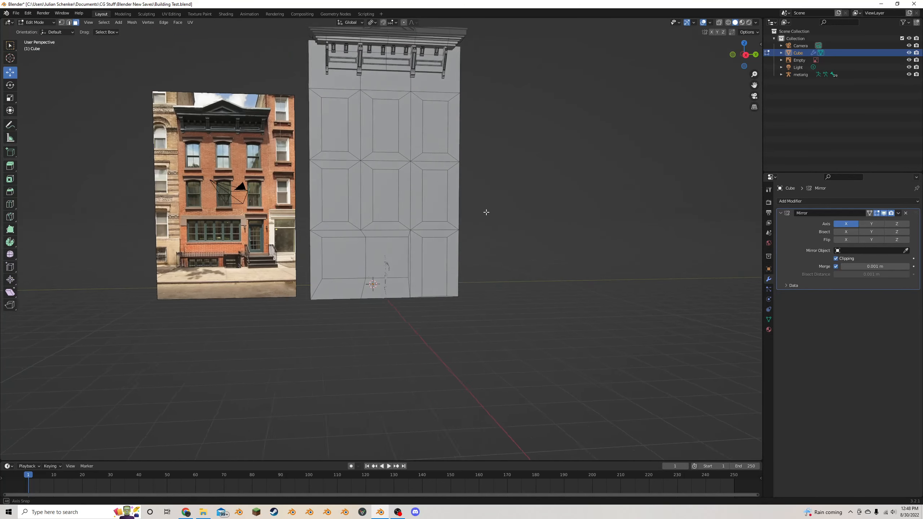
scroll(488, 213, "up", 2)
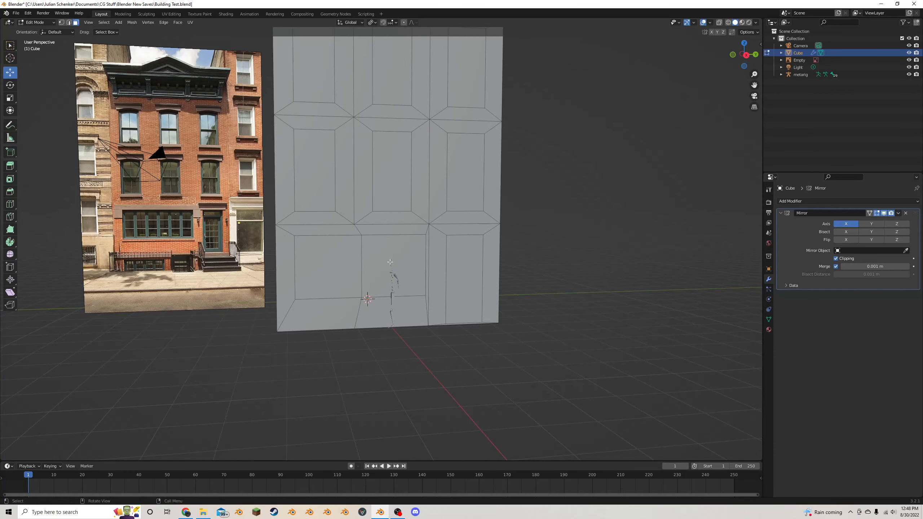
left_click(457, 266)
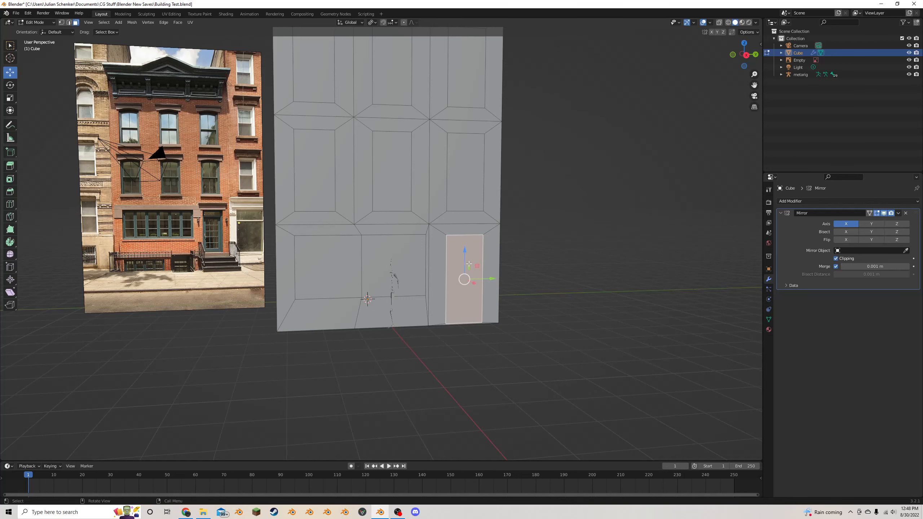
left_click(745, 55)
left_click(441, 170)
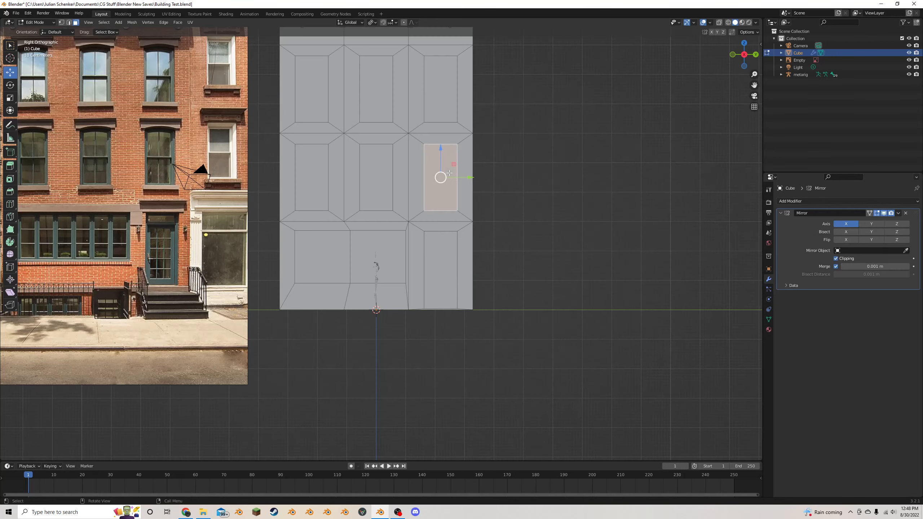
scroll(440, 171, "up", 1)
middle_click_drag(575, 109, 574, 158, "shift")
scroll(432, 169, "up", 2)
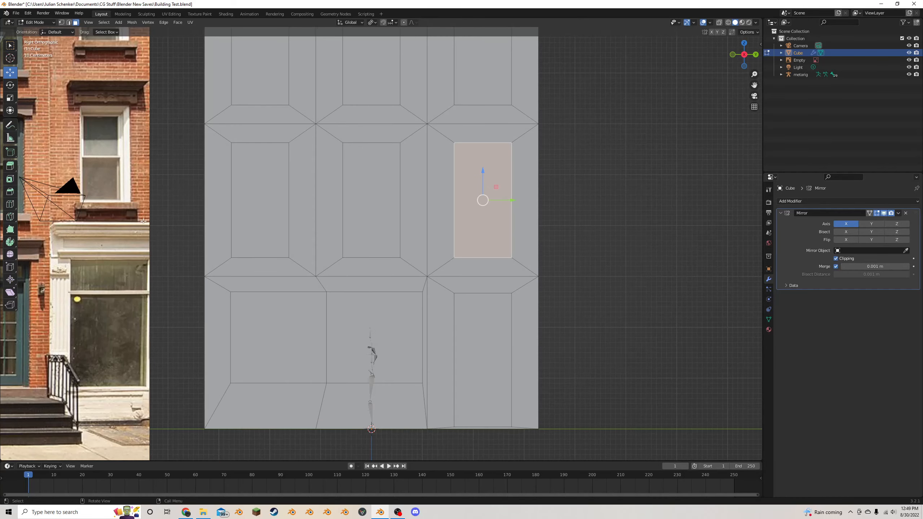
scroll(143, 221, "down", 1)
scroll(510, 148, "up", 2)
scroll(514, 146, "down", 3)
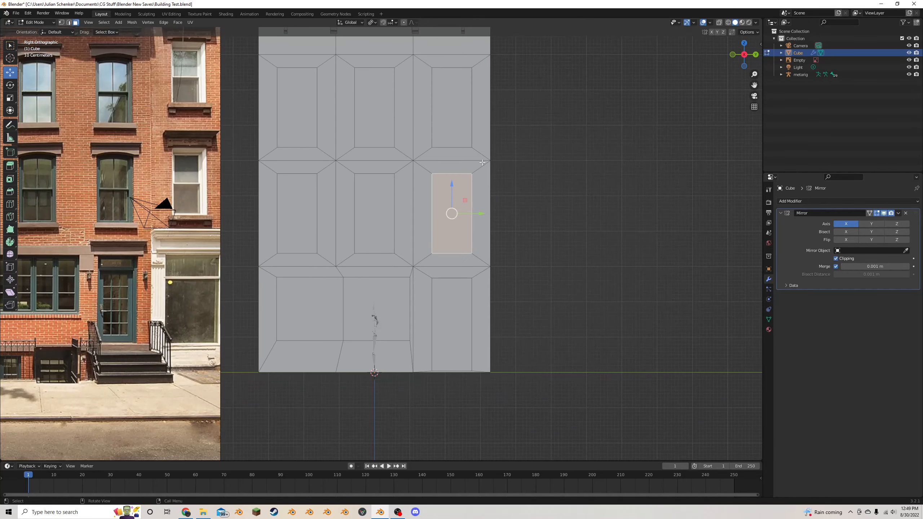
key("shift+d")
key("Escape")
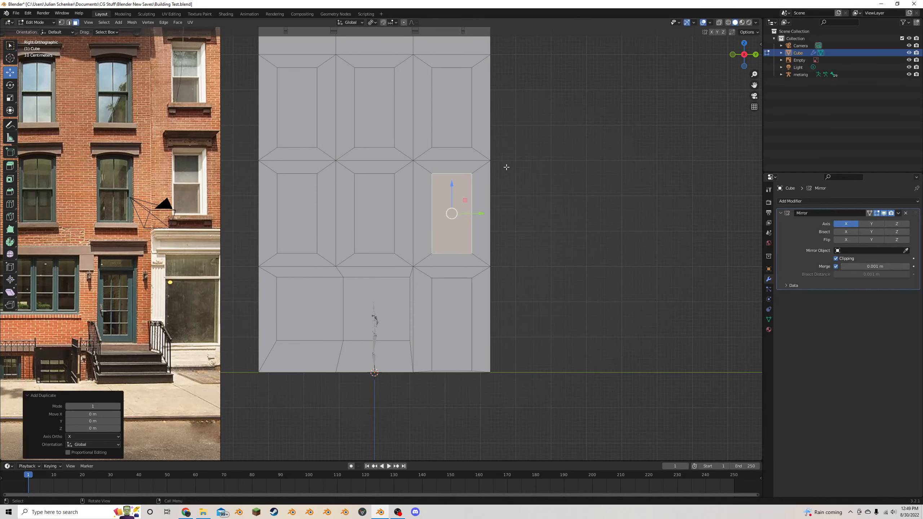
- Flatten the duplicated face along Z to about 0.12, lower it to the window's bottom edge, and thin it by about 0.6 more
key("s")
key("z")
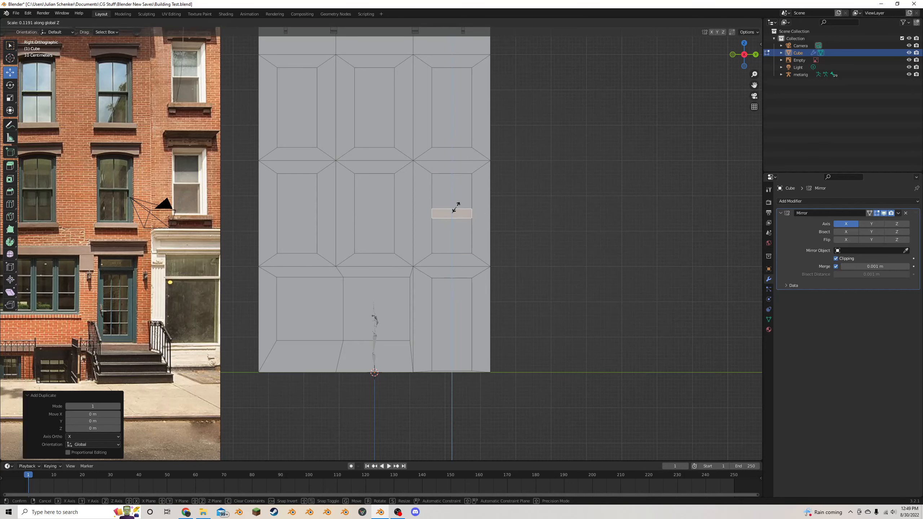
left_click(450, 197)
left_click_drag(450, 196, 449, 213)
key("s")
key("z")
left_click(448, 224)
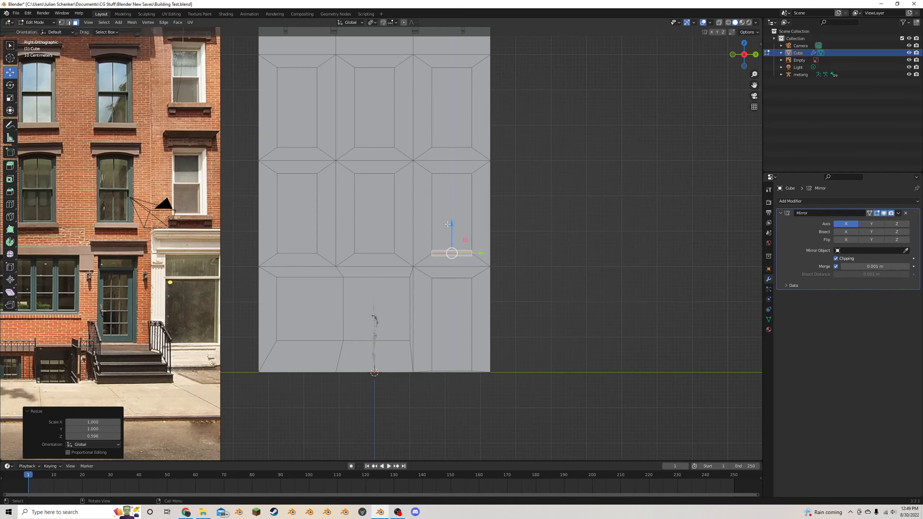
- Move the sill strip about -0.216 m along X and extrude it along its normals by about 0.4 m
middle_click_drag(447, 224, 289, 338)
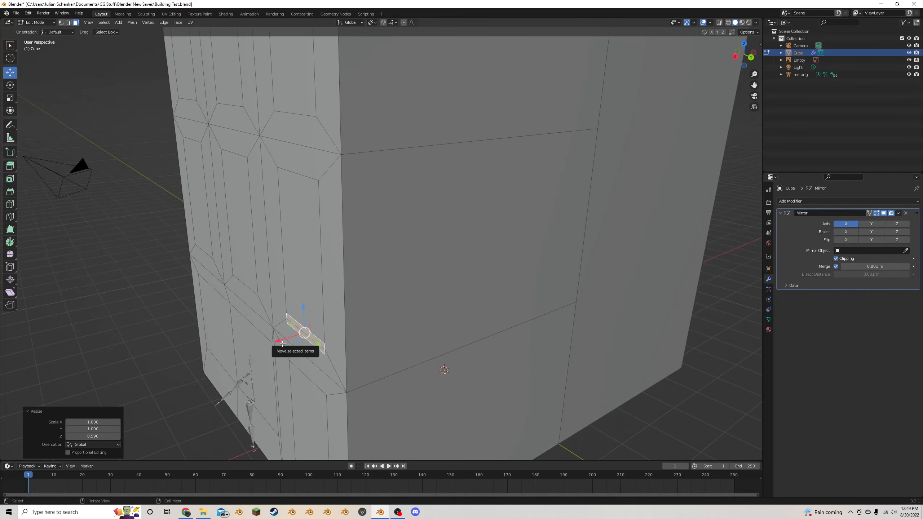
left_click_drag(282, 343, 302, 340)
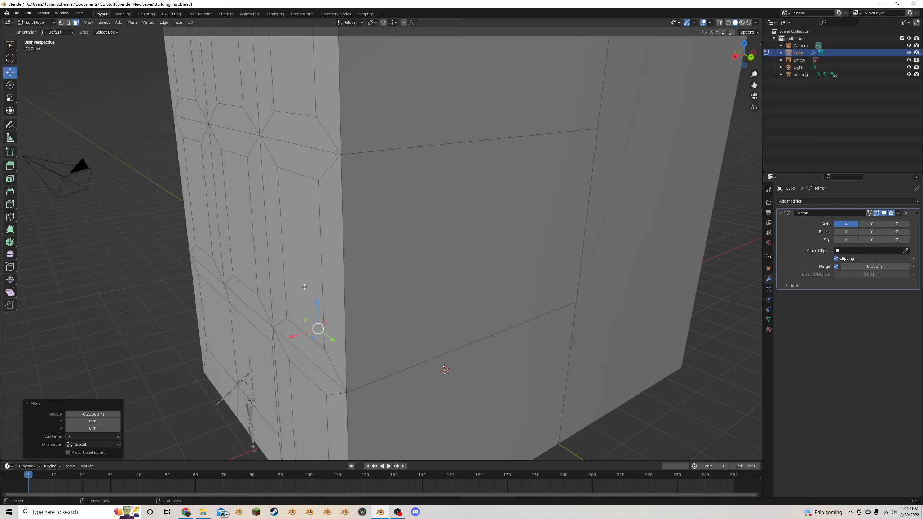
key("alt+e")
left_click(364, 301)
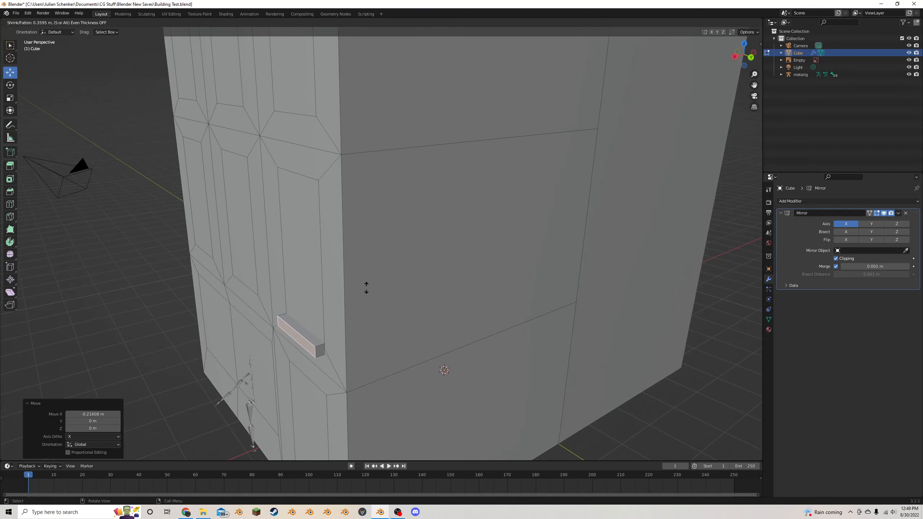
left_click(367, 287)
- Select the whole linked sill block and widen it along Y by about 1.174
scroll(366, 286, "down", 5)
middle_click_drag(271, 287, 339, 266)
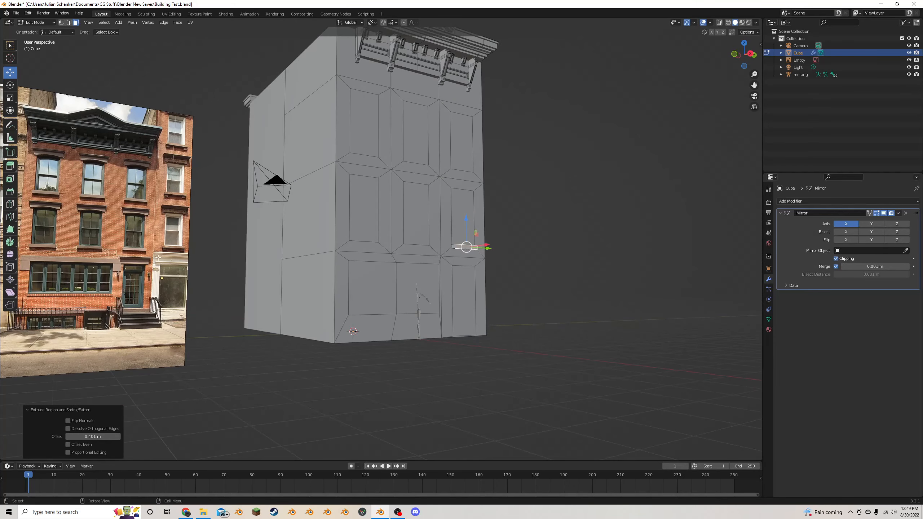
middle_click_drag(158, 257, 409, 274)
scroll(409, 275, "up", 5)
key("l")
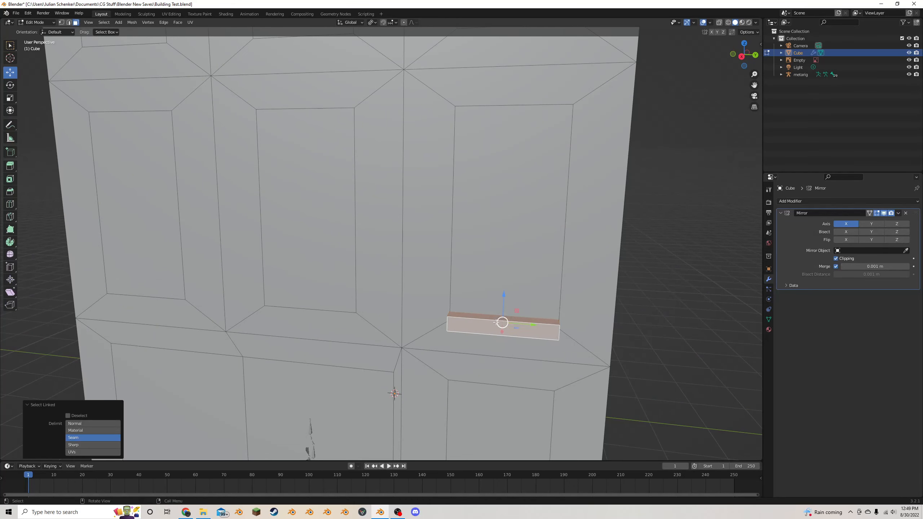
scroll(559, 315, "down", 2)
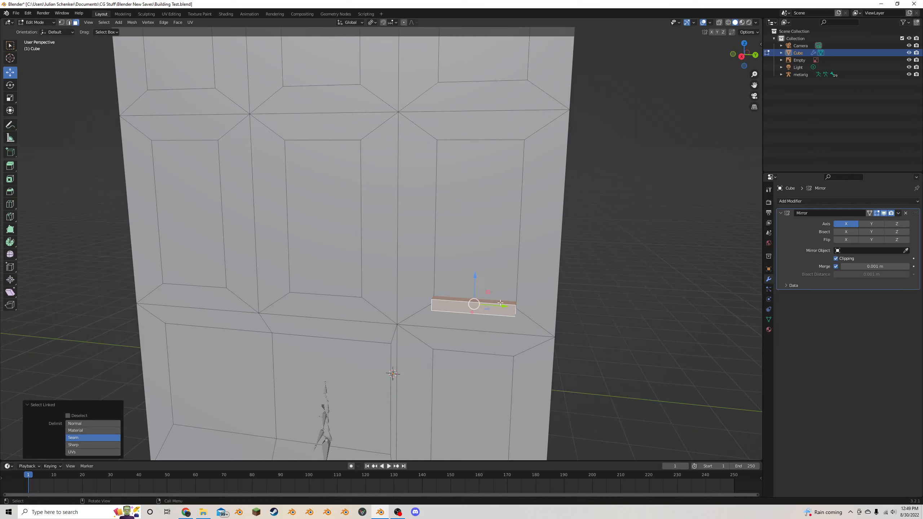
key("s")
key("y")
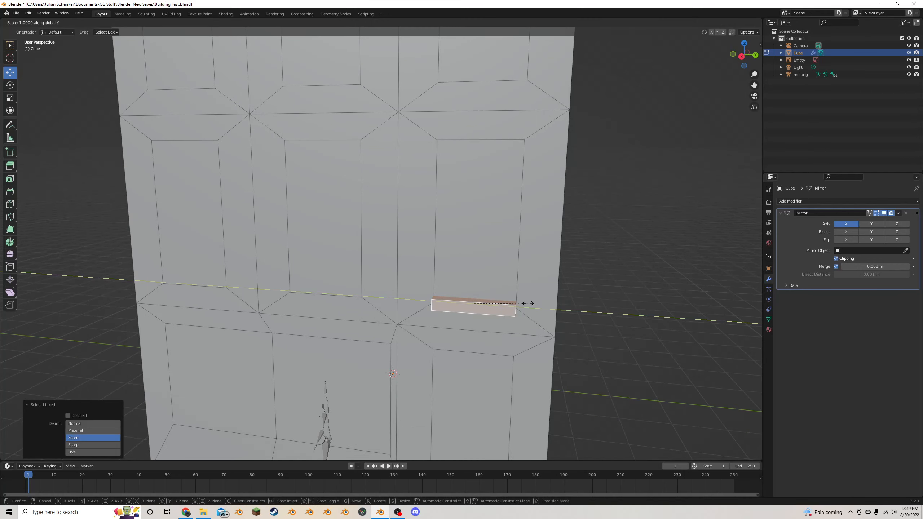
left_click(543, 303)
scroll(543, 304, "down", 6)
middle_click_drag(543, 304, 510, 276)
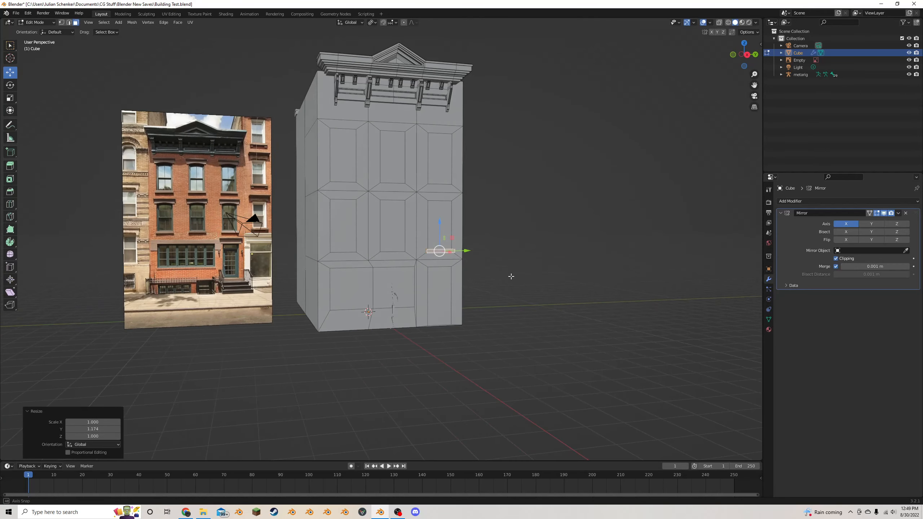
scroll(510, 276, "up", 6)
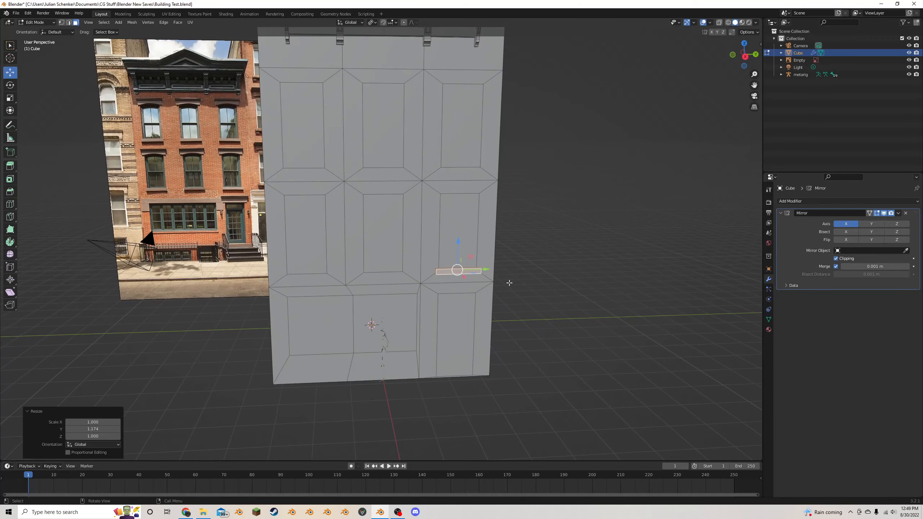
middle_click_drag(509, 283, 515, 290)
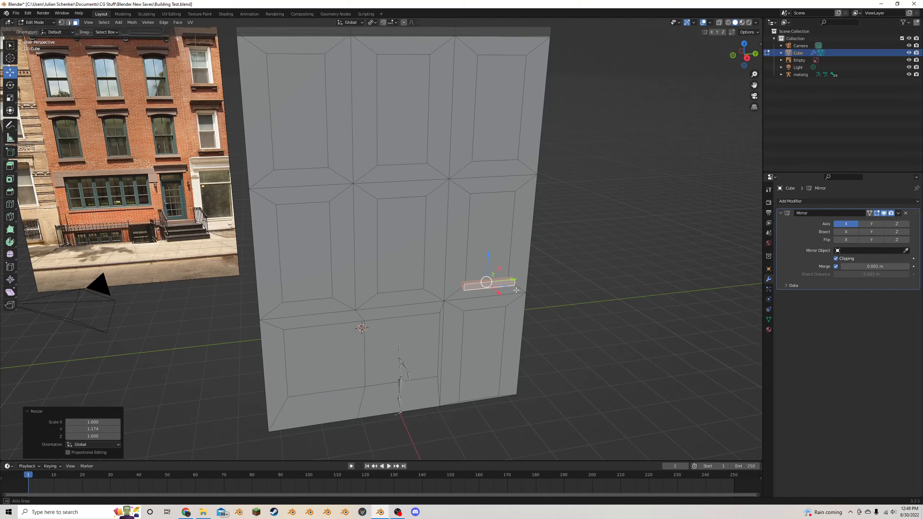
- Duplicate the sill block and move the copy about 2.3 m up along Z to the window's top edge
middle_click_drag(516, 290, 492, 284)
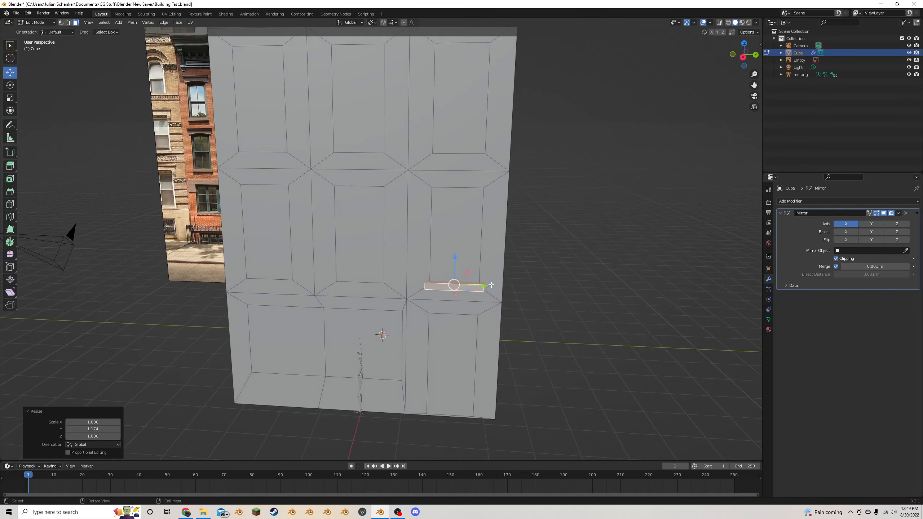
key("shift+d")
right_click(491, 284)
left_click_drag(455, 257, 462, 161)
middle_click_drag(462, 162, 487, 146)
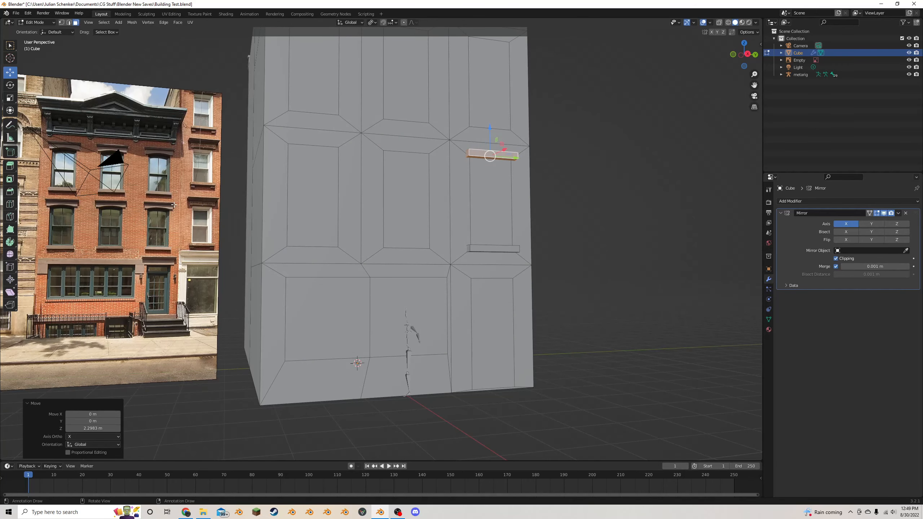
middle_click_drag(404, 175, 481, 103)
scroll(357, 179, "up", 4)
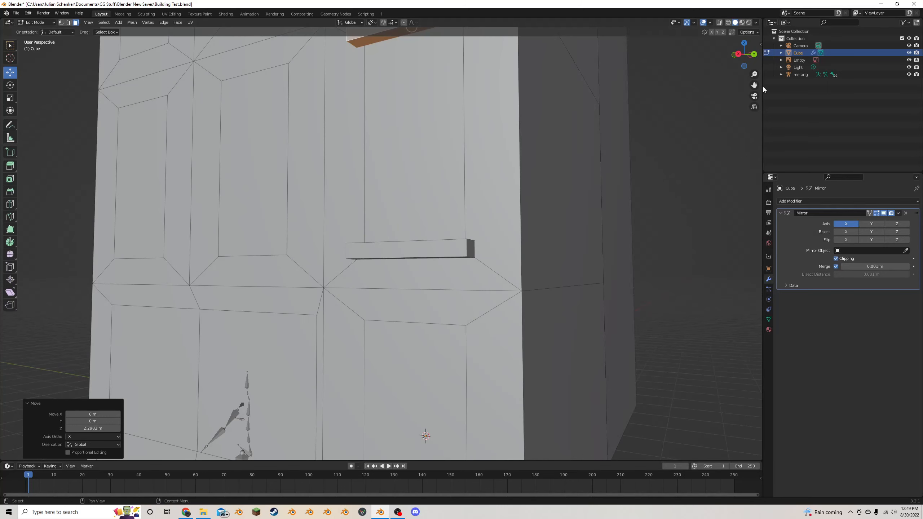
- Select the underside of the upper block and raise it about 0.09 m along Z to thin the block
left_click_drag(754, 85, 654, 234)
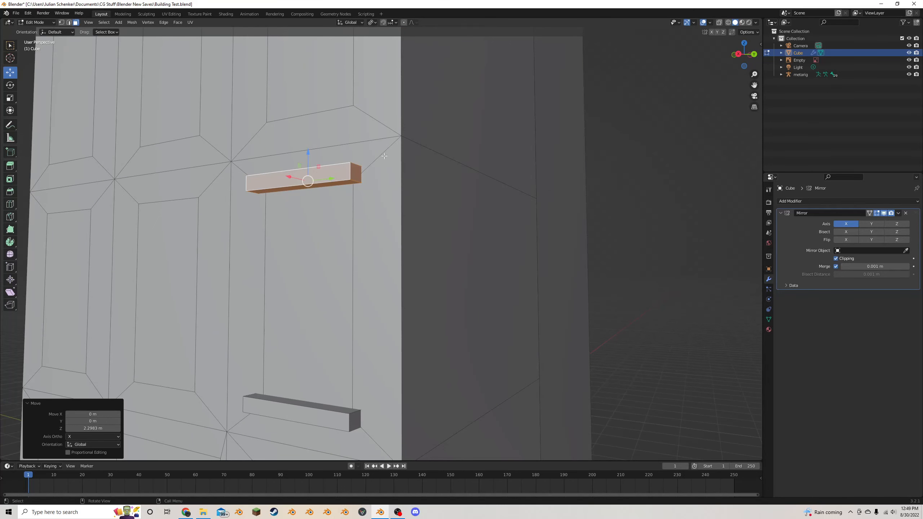
left_click(311, 186)
key("g")
key("z")
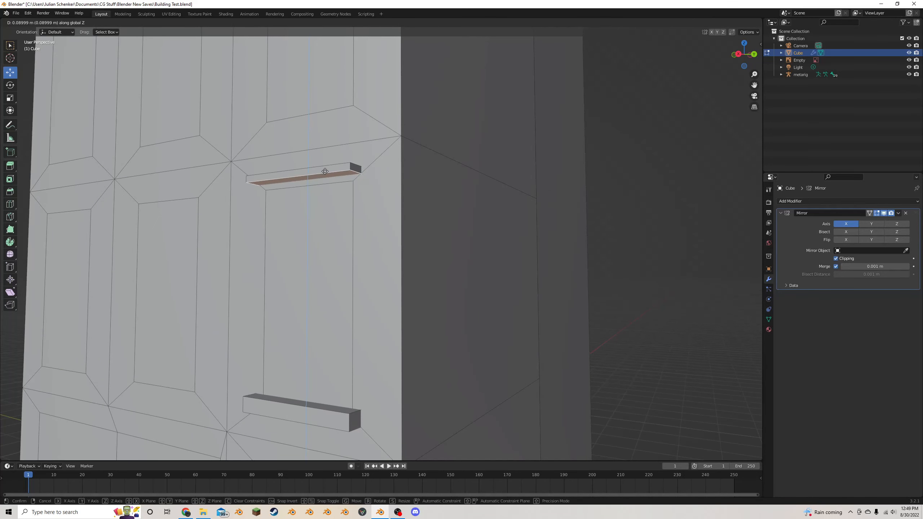
left_click(324, 171)
scroll(324, 171, "down", 3)
middle_click_drag(325, 171, 377, 169)
scroll(398, 191, "up", 1)
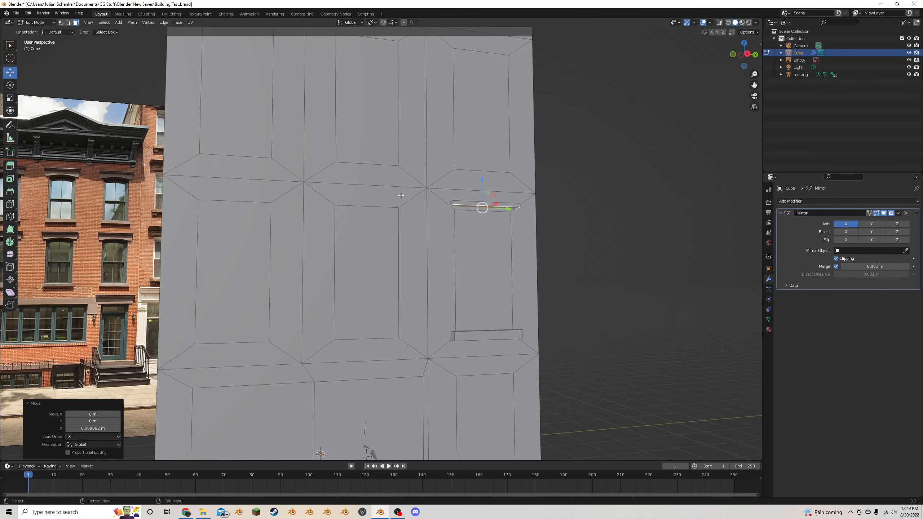
- Select the whole linked upper block and widen it along Y by about 1.12
key("ctrl+l")
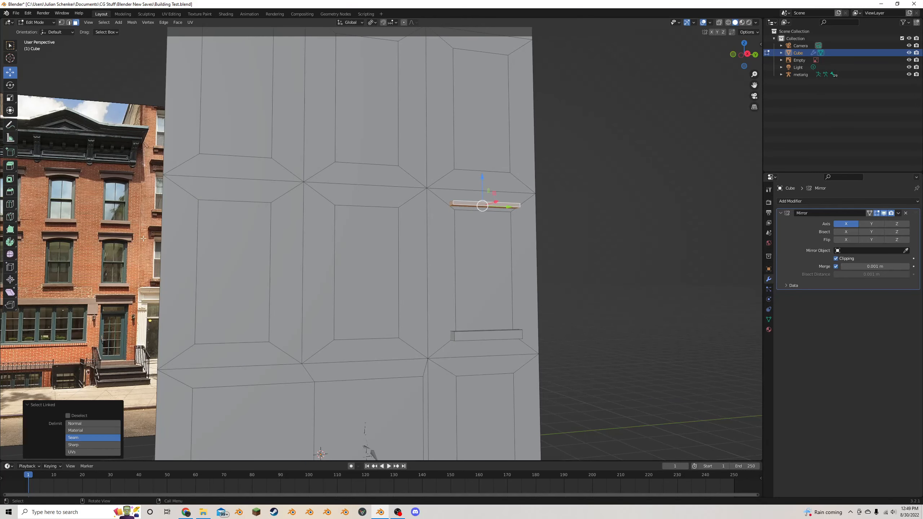
middle_click_drag(418, 167, 440, 161)
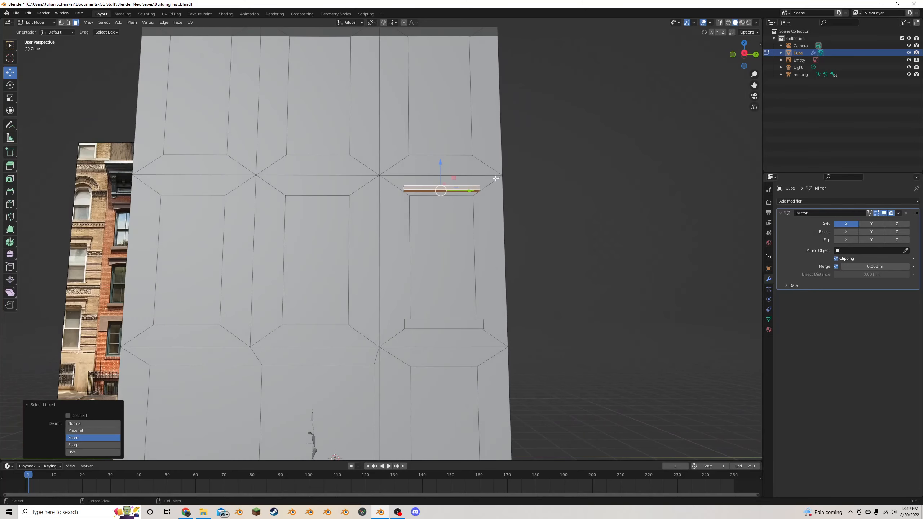
key("s")
key("y")
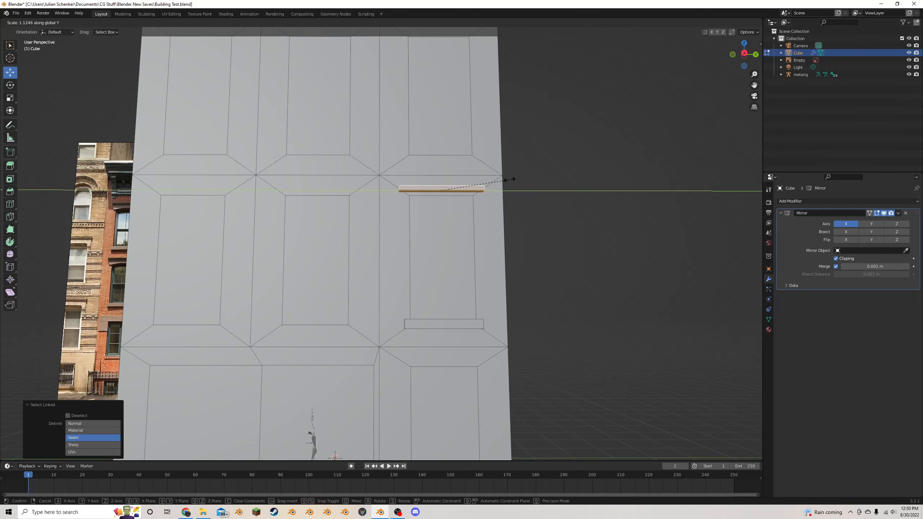
left_click(508, 179)
- Inset the upper block's underside by about 0.068 m and move the inset face about -0.041 m along X
middle_click_drag(441, 191, 416, 182)
key("i")
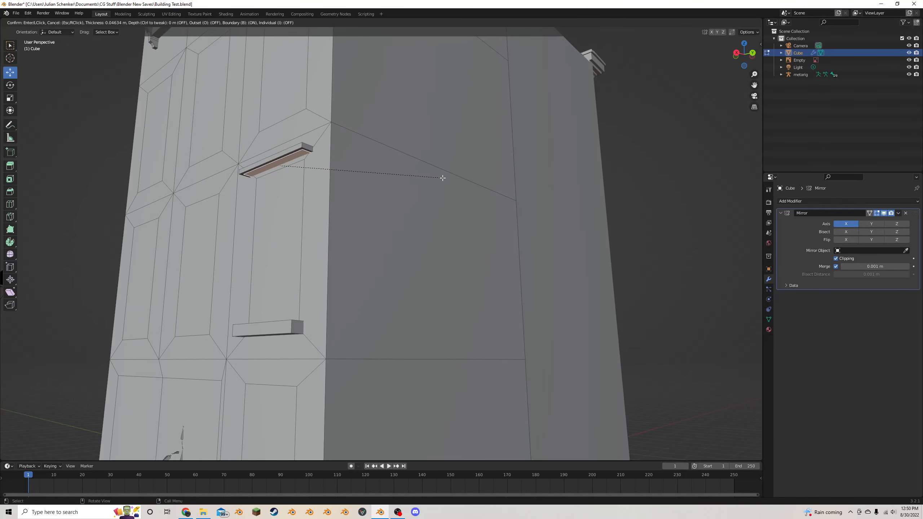
left_click(441, 176)
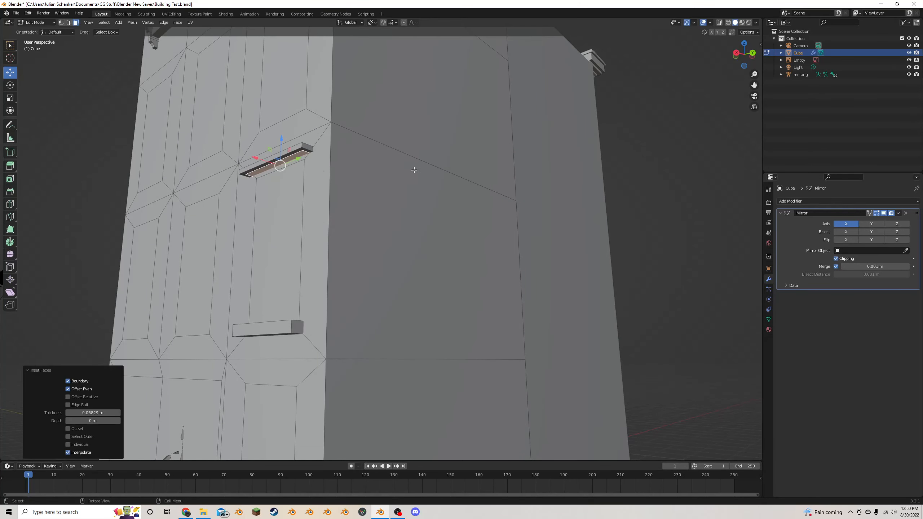
key("g")
key("x")
left_click(265, 161)
- Extrude the inset face downward along its normals by about 0.13 m and lower it about 0.076 m more along Z
key("alt+e")
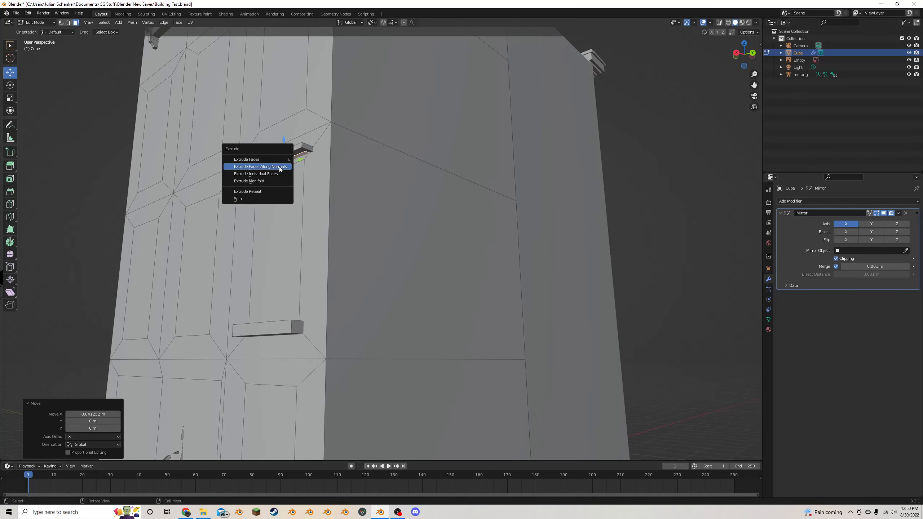
left_click(279, 165)
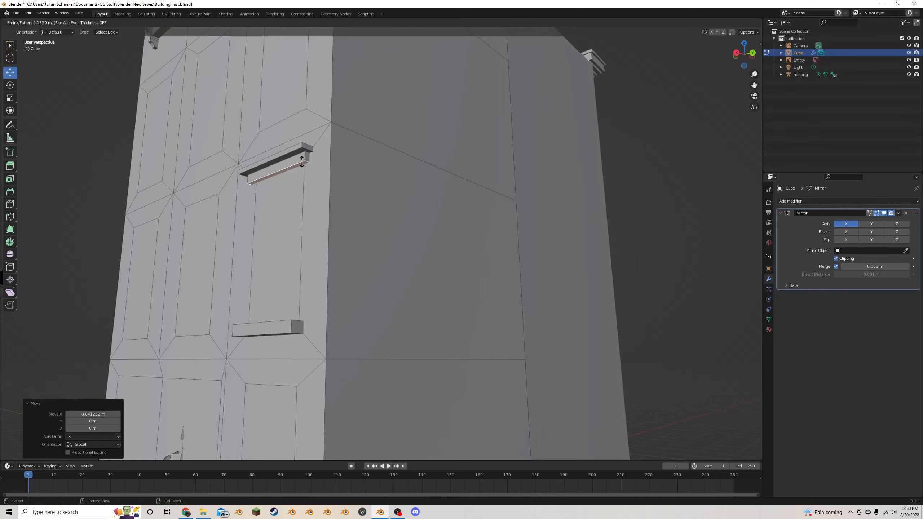
left_click(302, 161)
scroll(302, 161, "down", 4)
middle_click_drag(302, 161, 336, 165)
scroll(336, 164, "up", 3)
left_click_drag(402, 176, 402, 180)
middle_click_drag(401, 178, 432, 170)
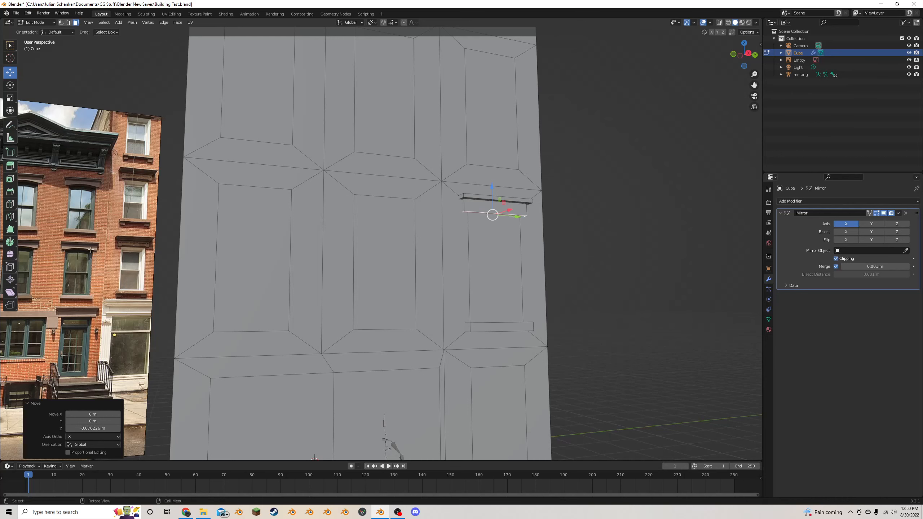
middle_click_drag(231, 183, 212, 181)
scroll(212, 181, "up", 2)
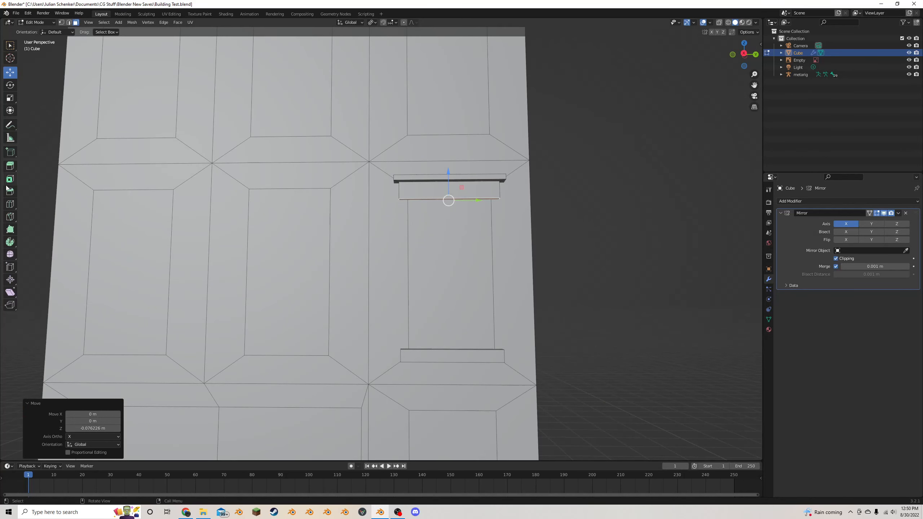
- Add a centred vertical loop cut through the lintel and bevel it to about 0.558 m width with 3 segments
left_click(10, 204)
left_click(450, 188)
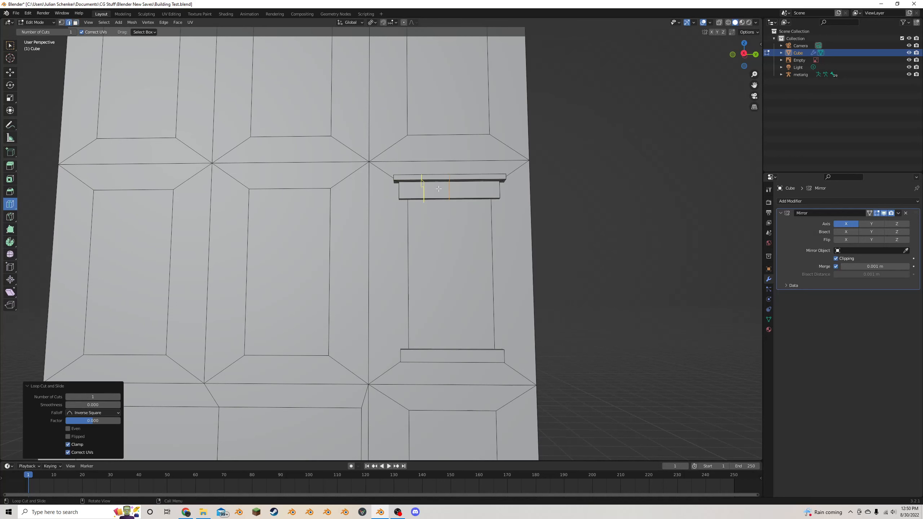
key("ctrl+b")
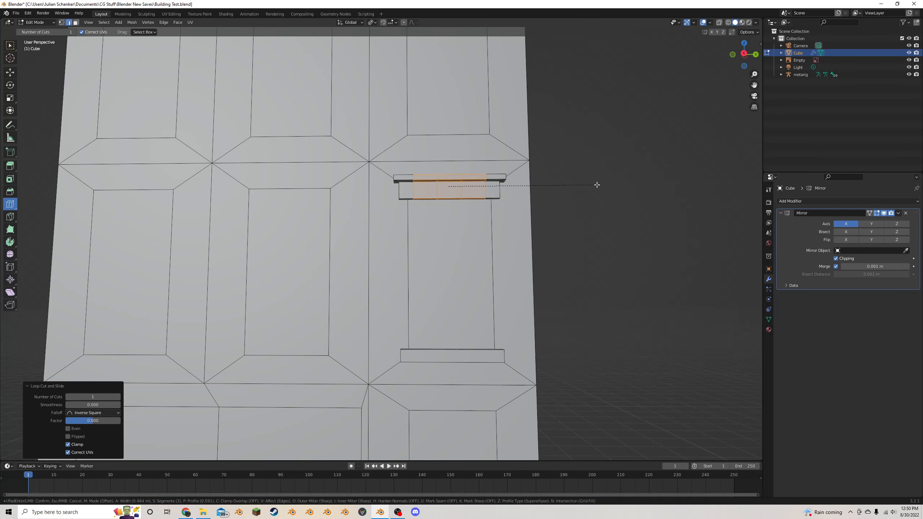
left_click(602, 184)
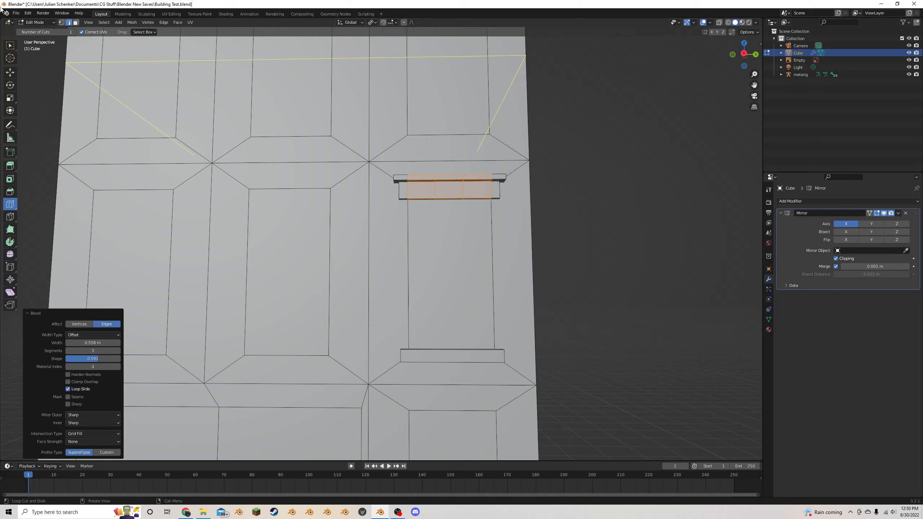
- Select the middle underside face of the lintel in face mode and raise it about 0.164 m along Z
left_click(75, 22)
middle_click_drag(234, 51, 227, 41)
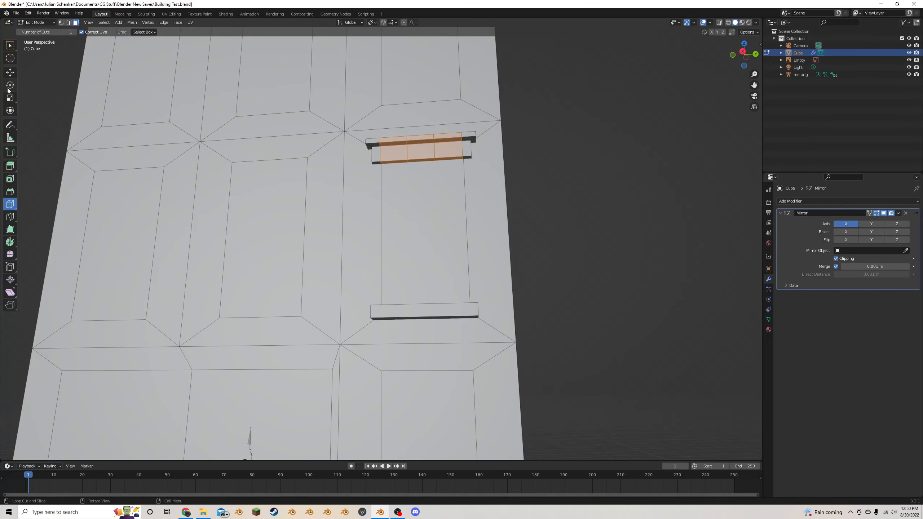
left_click(10, 73)
left_click(417, 162)
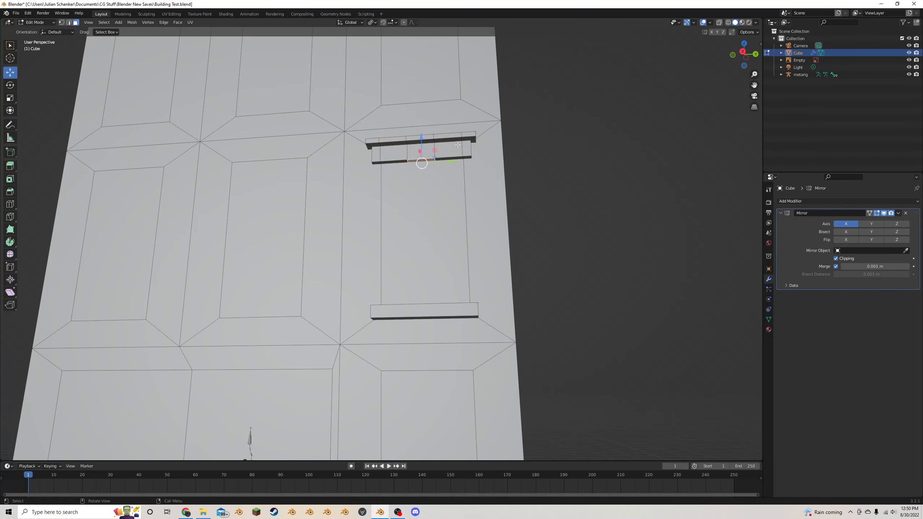
key("g")
key("z")
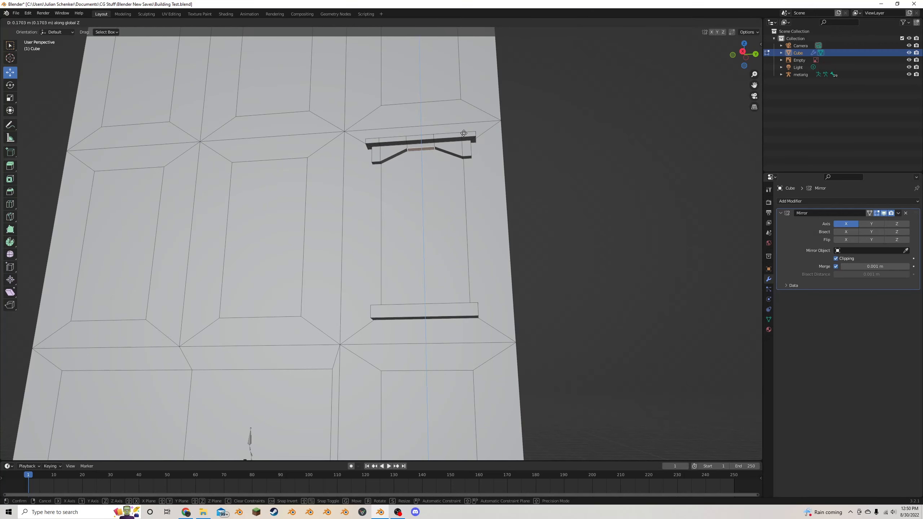
left_click(464, 133)
- Select the two corner edges beside the raised middle of the lintel's underside and bevel them with 3 segments into an arch
scroll(461, 140, "up", 3)
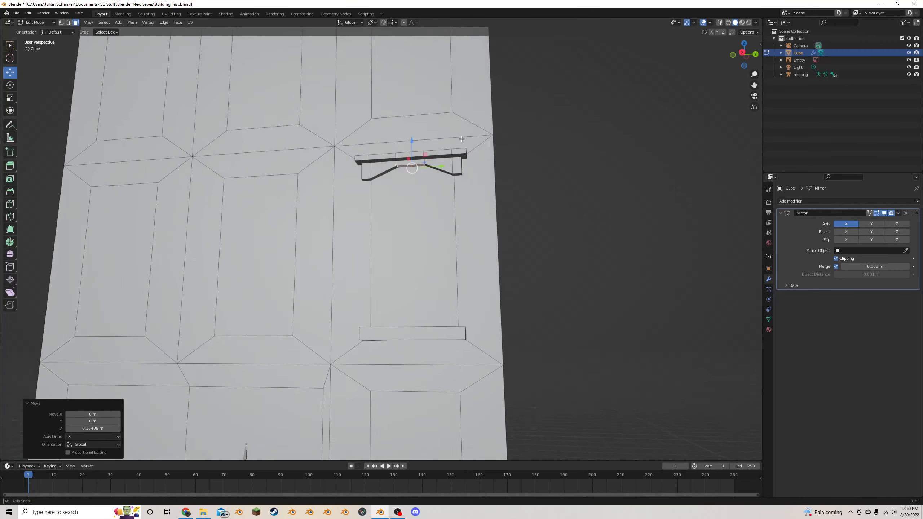
left_click(69, 23)
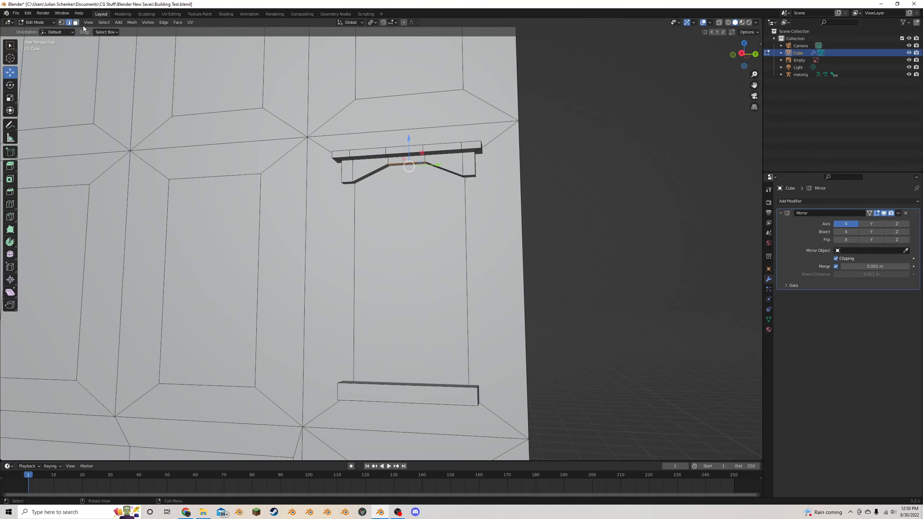
left_click(420, 159)
left_click(423, 159, "shift")
key("alt+z")
key("c")
key("Escape")
middle_click_drag(427, 155, 425, 189)
key("c")
left_click_drag(419, 203, 424, 207, "shift")
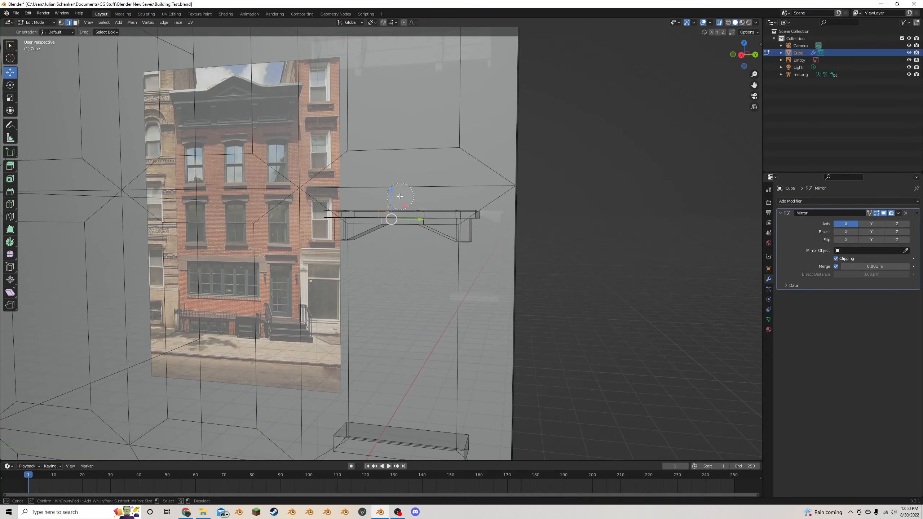
left_click(387, 204, "shift")
key("Escape")
key("alt+z")
middle_click_drag(418, 185, 426, 161)
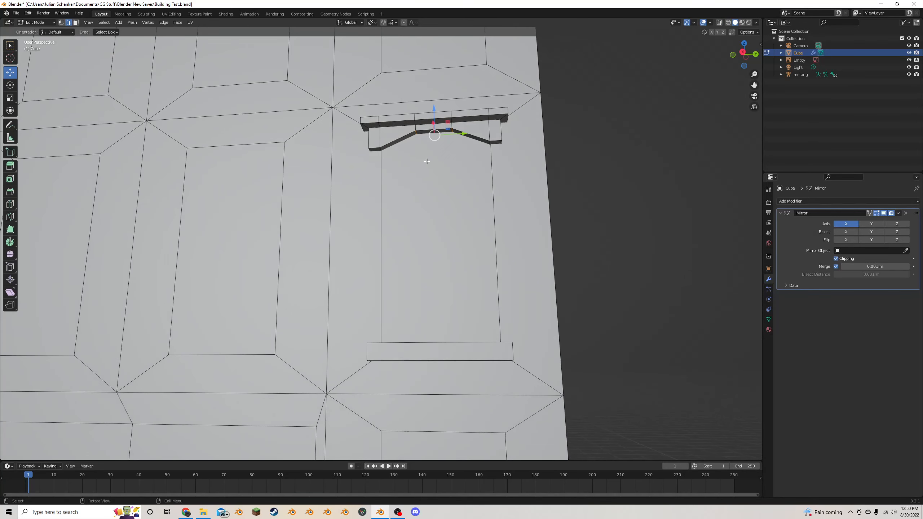
key("ctrl+b")
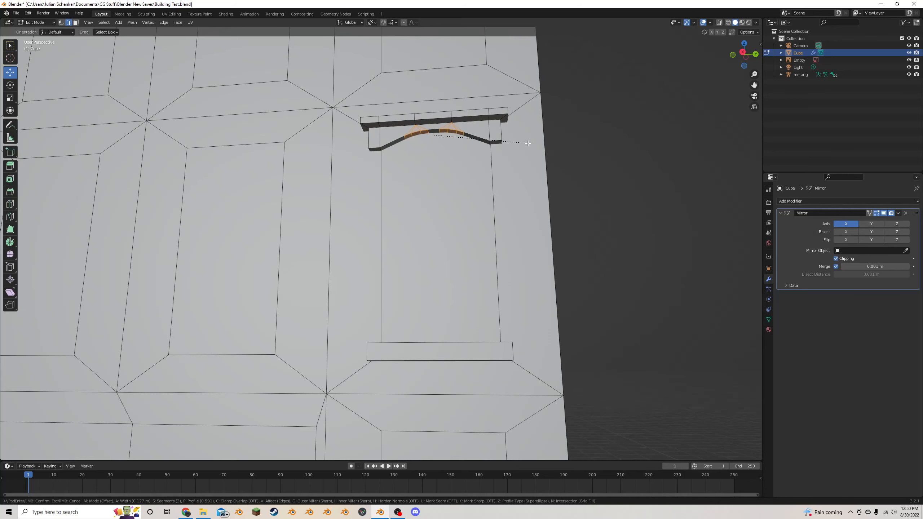
left_click(514, 141)
scroll(483, 146, "down", 10)
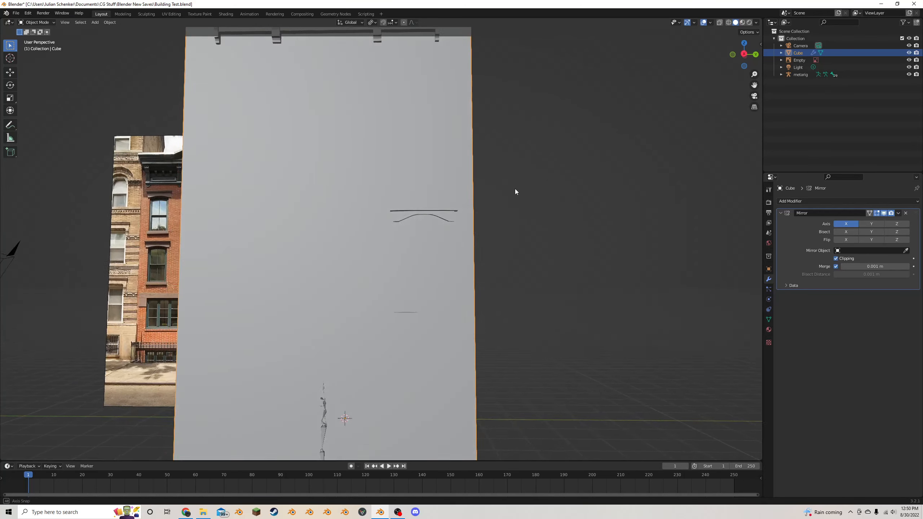
- Select the whole linked window sill block and bevel its edges by about 0.011 m with 3 segments
scroll(454, 210, "up", 5)
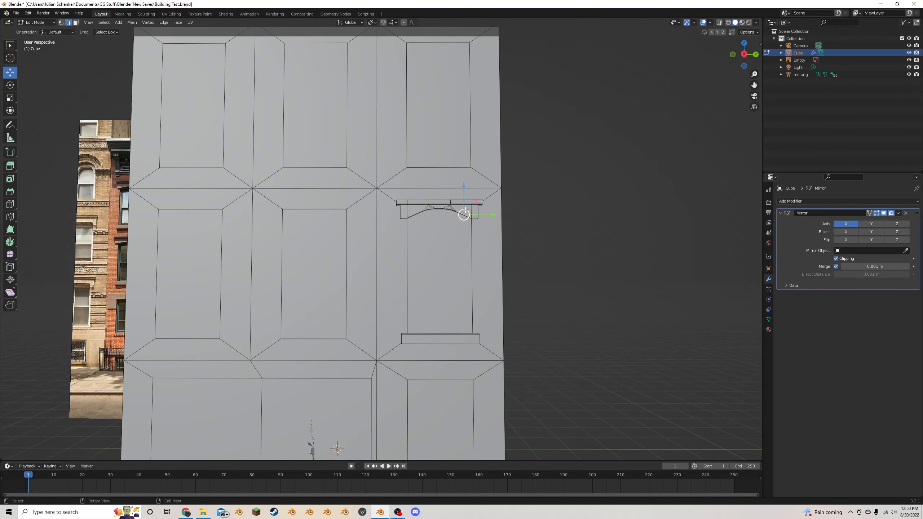
key("l")
middle_click_drag(465, 211, 412, 282)
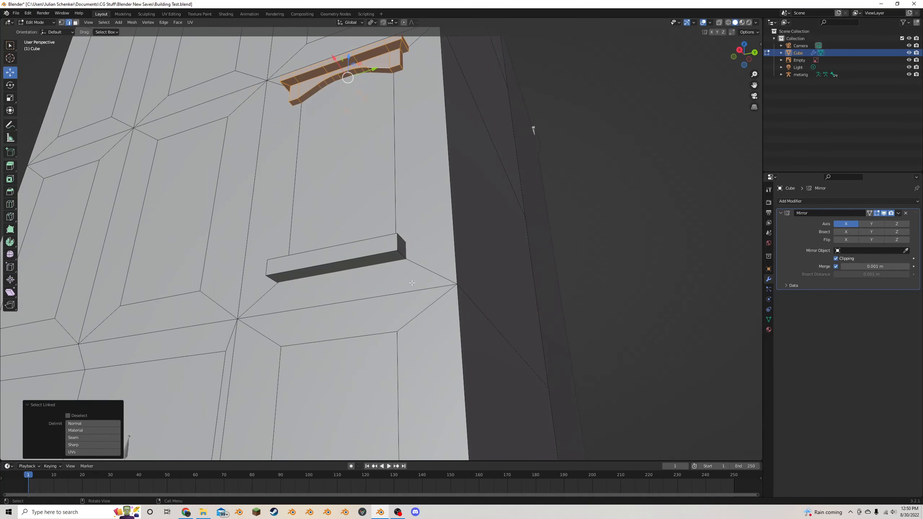
left_click(388, 251)
key("ctrl+l")
scroll(403, 248, "up", 4)
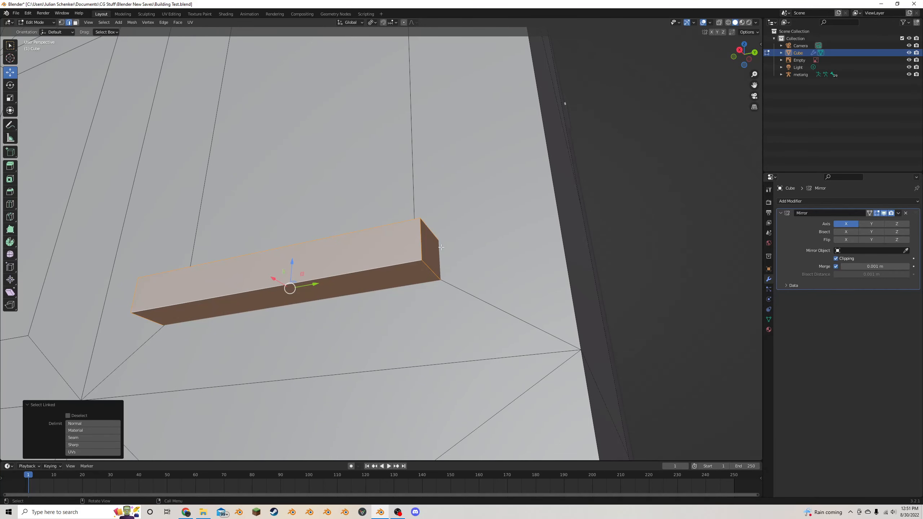
key("KP_Decimal")
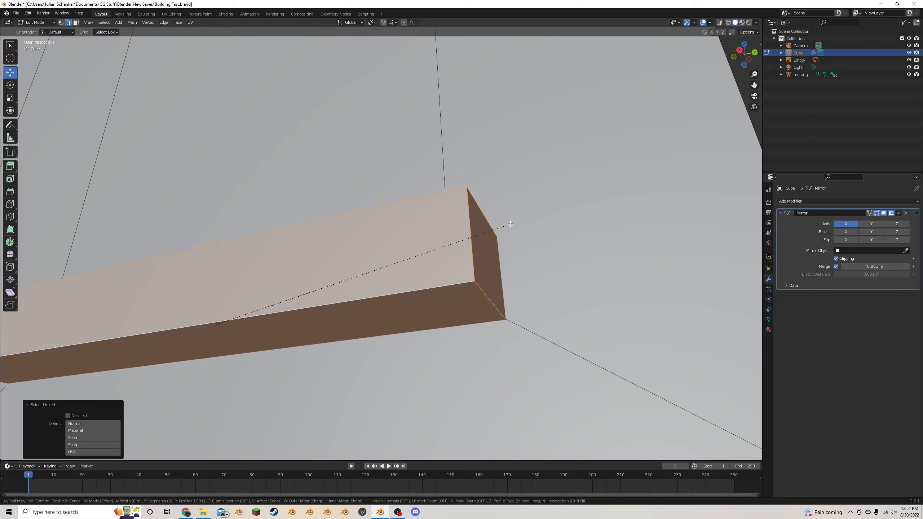
key("ctrl+b")
left_click(519, 228)
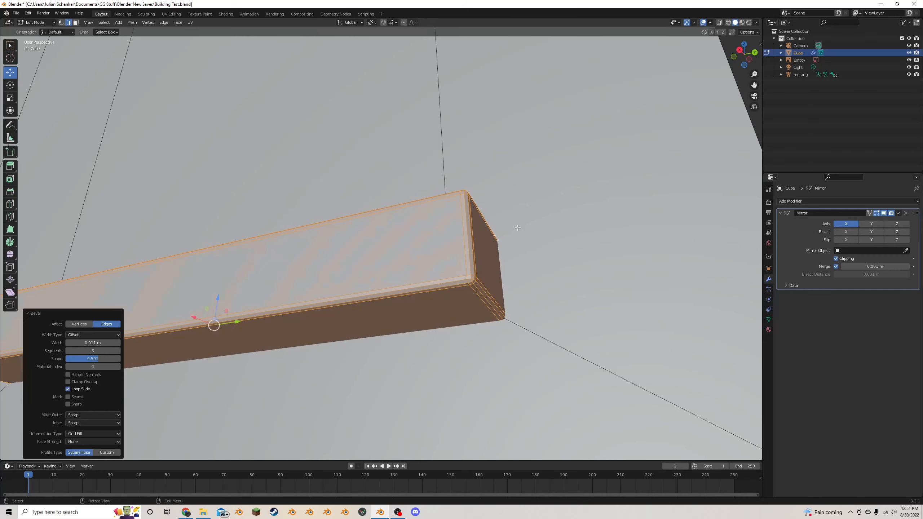
- Select the outer front edges of the lintel's arched lower band, including its vertical ends, and bevel them slightly
scroll(519, 228, "down", 5)
middle_click_drag(281, 171, 363, 127)
left_click(407, 101)
left_click(303, 107, "alt")
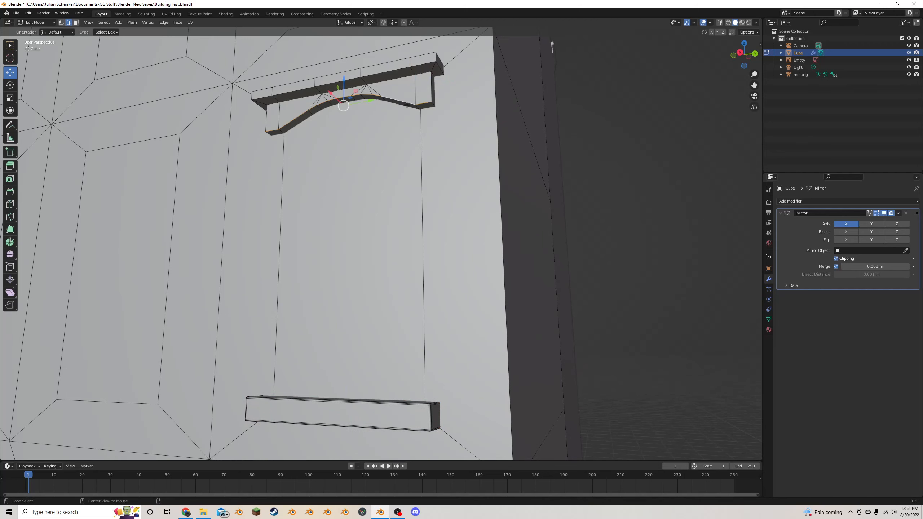
left_click(426, 93, "alt+shift")
left_click(268, 116, "alt+shift")
key("ctrl+b")
left_click(414, 68)
- Select the outer front edges of the lintel's top slab and bevel them about 0.006 m with 3 segments and a 0.188 shape
left_click(414, 67, "alt")
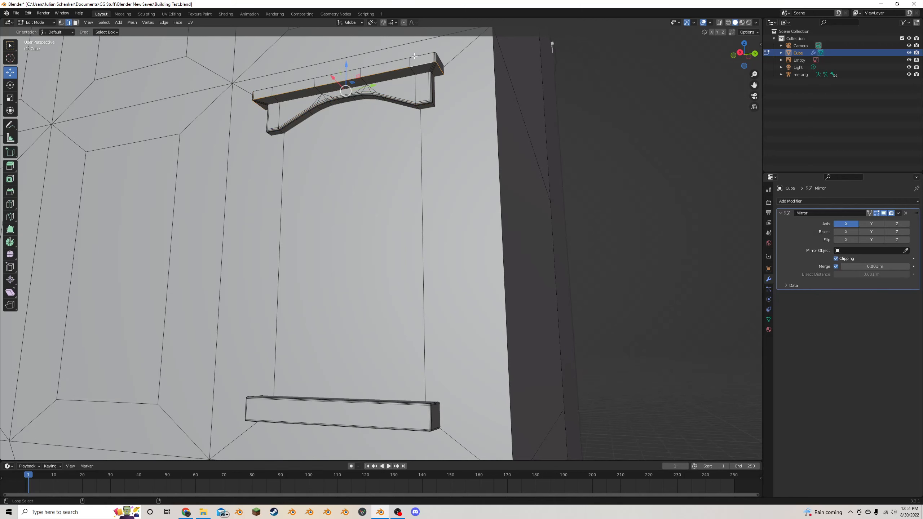
left_click(263, 89, "alt+shift")
middle_click_drag(263, 90, 322, 95)
left_click(543, 148, "alt+shift")
middle_click_drag(544, 149, 523, 156)
key("alt+z")
key("alt+z")
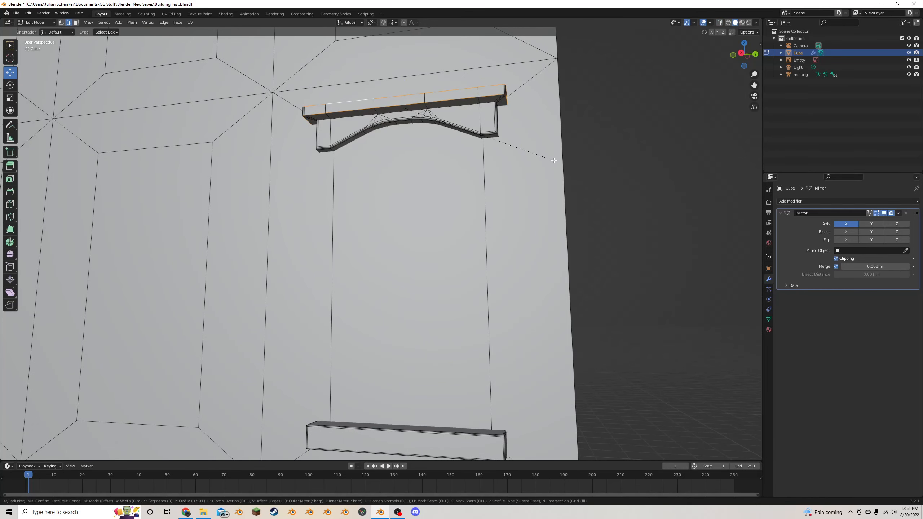
key("ctrl+b")
left_click(536, 157)
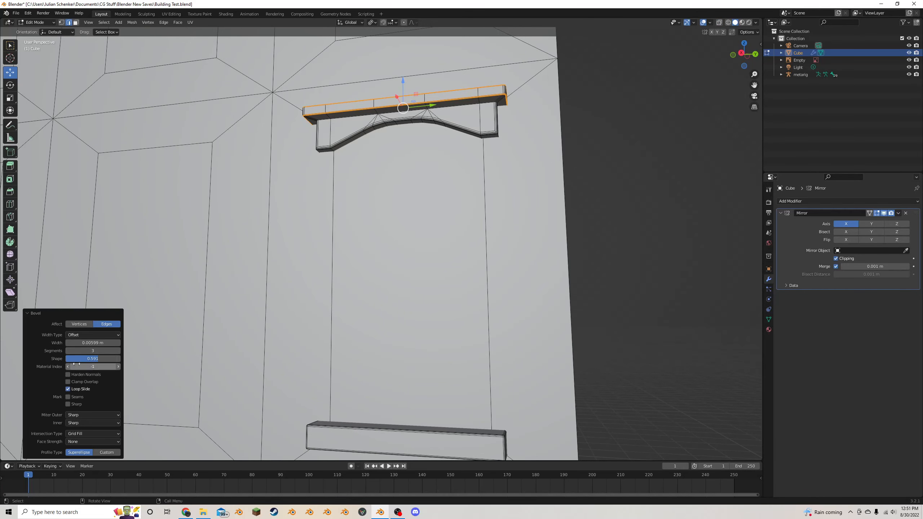
left_click_drag(98, 359, 76, 359)
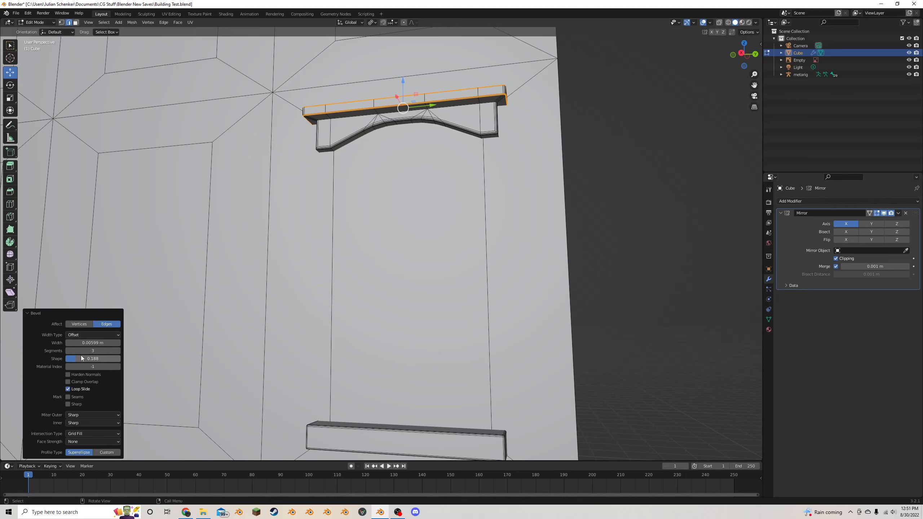
- Try beveling the top slab's edges with the Percent width type at about 25%
middle_click_drag(407, 207, 389, 227)
scroll(388, 227, "up", 2)
scroll(389, 227, "up", 3)
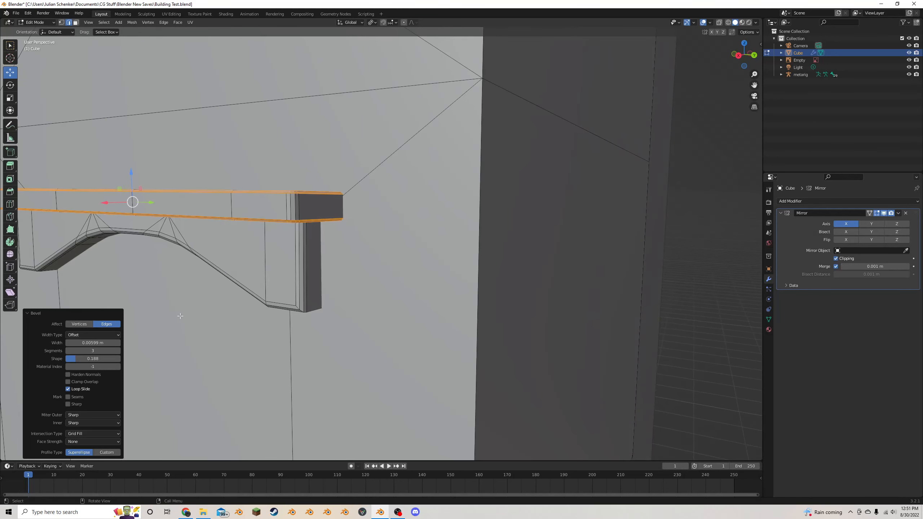
mouse_move(91, 343)
left_mouse_down()
mouse_move(120, 343)
mouse_move(87, 343)
left_mouse_up()
left_click(104, 333)
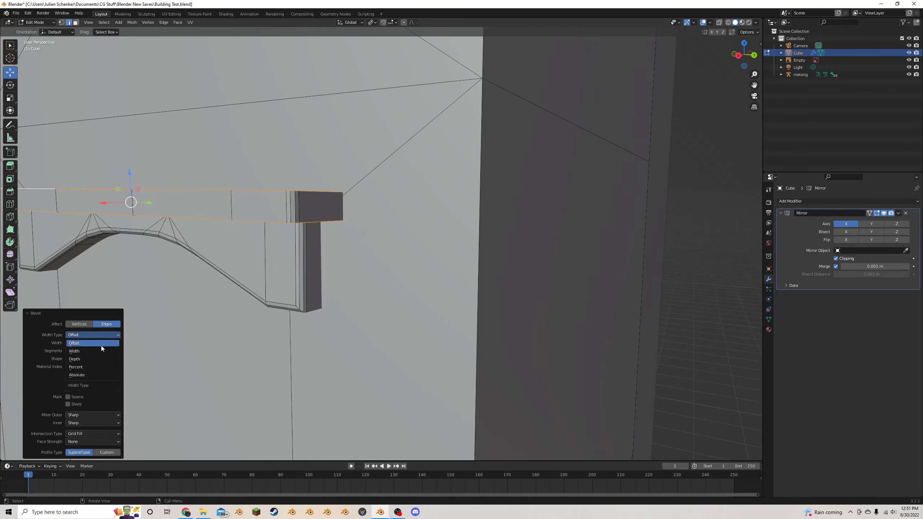
left_click(85, 360)
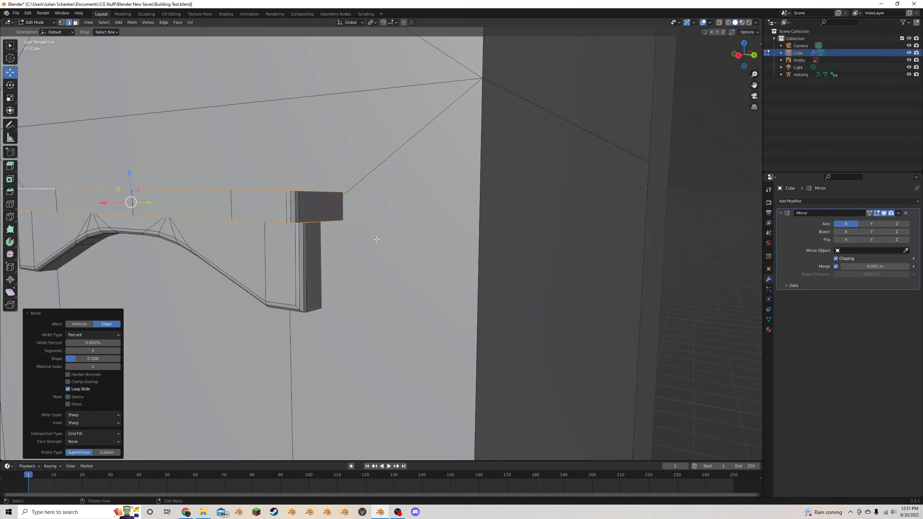
left_click(430, 230)
middle_click_drag(430, 230, 442, 237)
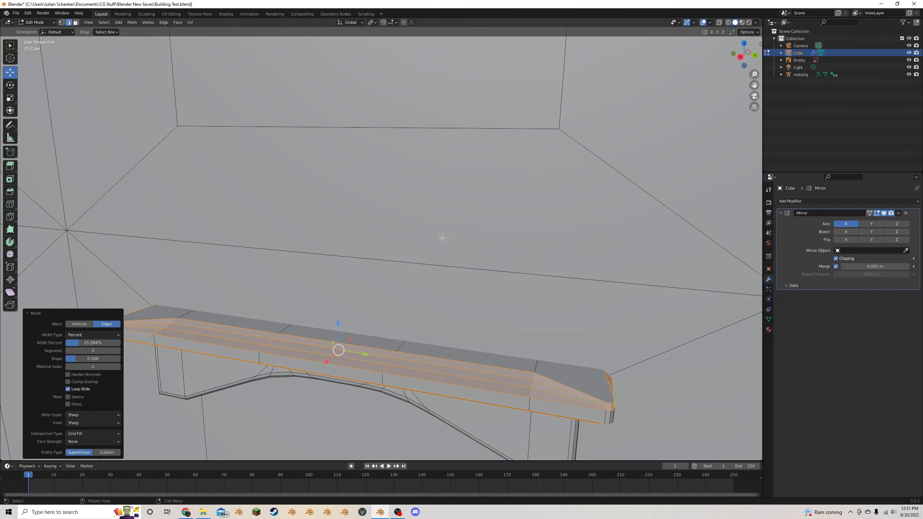
- Undo the percentage bevel and bevel the top slab's edges by a 0.01 m offset with 2 segments
key("ctrl+z")
key("ctrl+b")
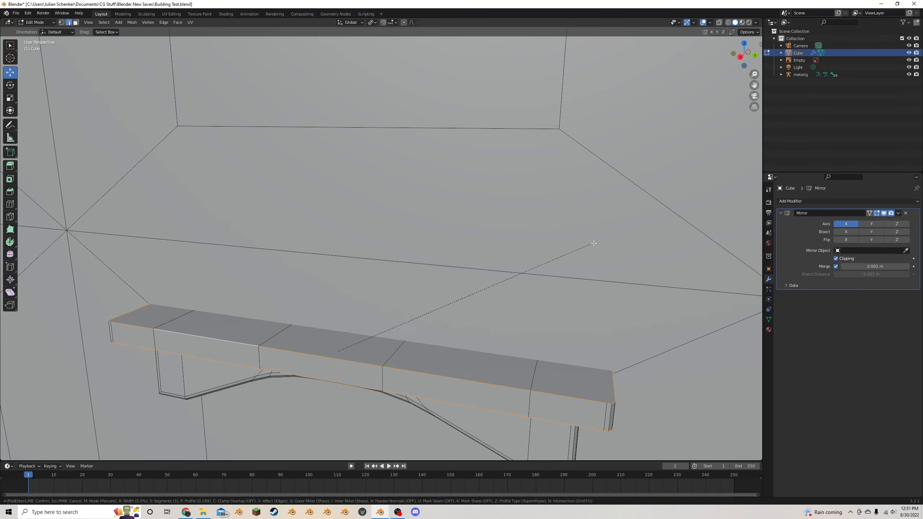
left_click(597, 248)
left_click(72, 334)
left_click(73, 343)
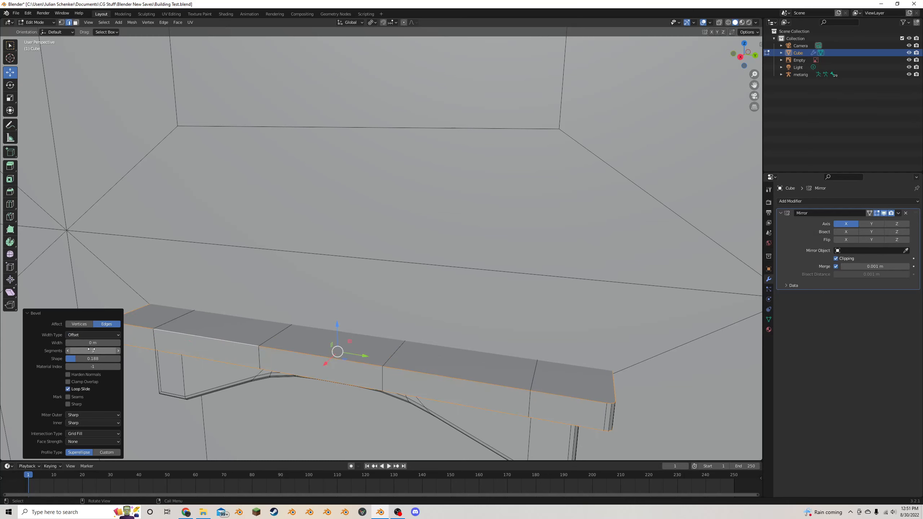
left_click(67, 350)
left_click(68, 350)
left_click(106, 342)
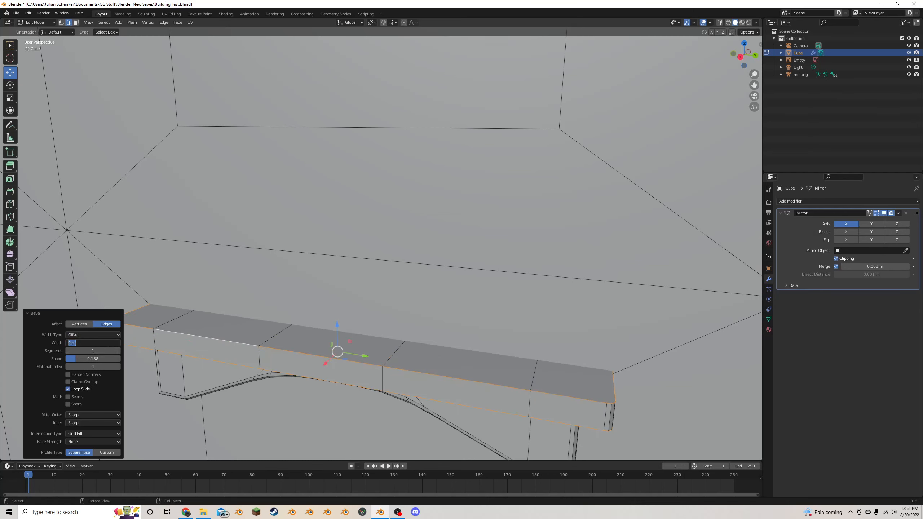
type("0.1")
key("Return")
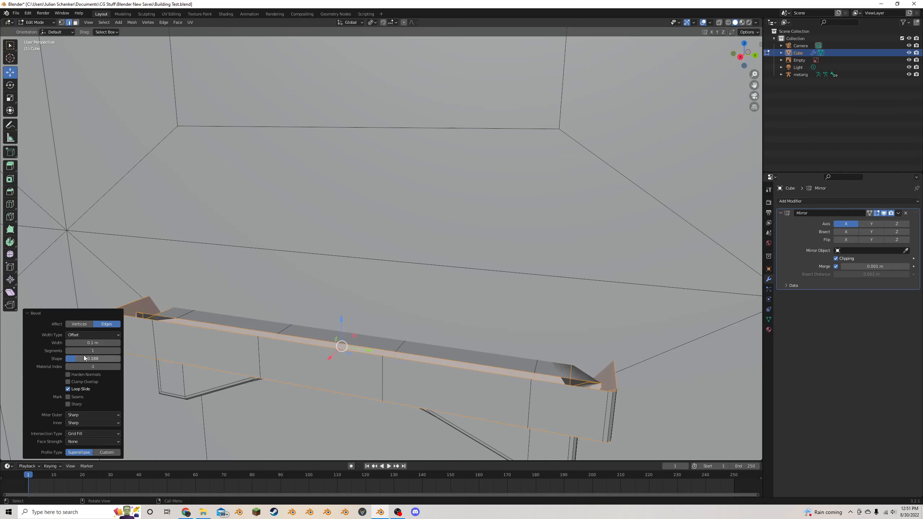
left_click(95, 343)
type("0.01")
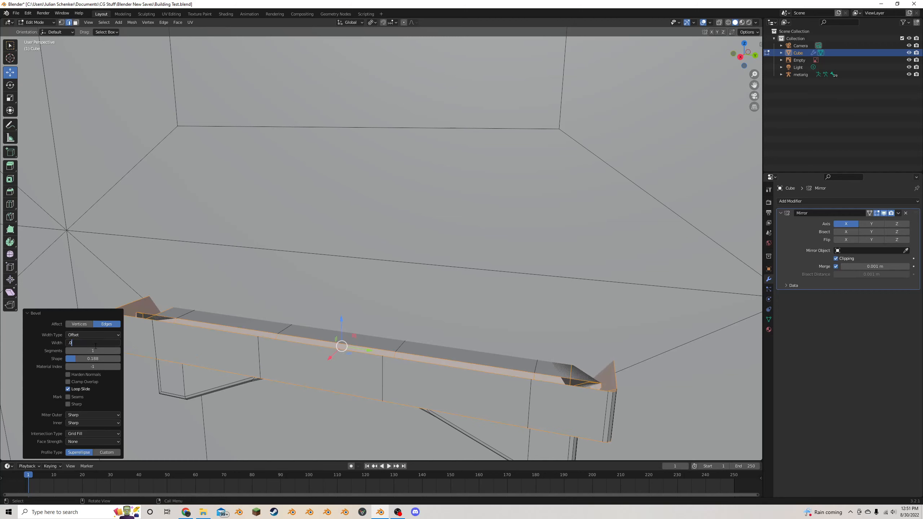
key("Return")
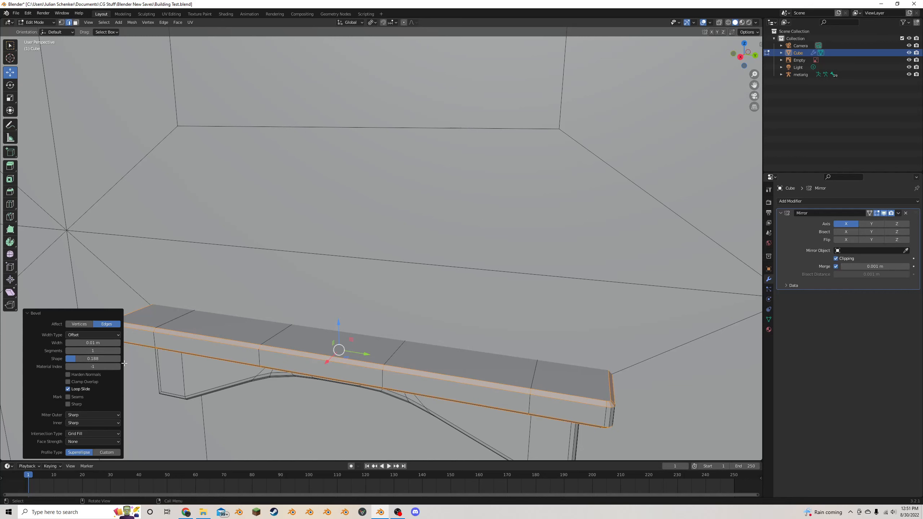
left_click(119, 352)
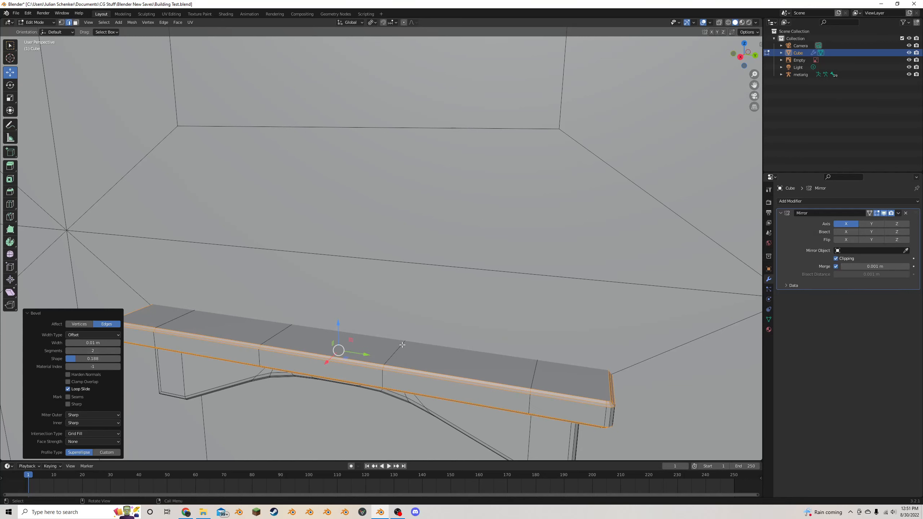
- Deselect the lintel edges, return to object mode and save the building file
scroll(413, 337, "down", 5)
left_click(611, 326)
key("Tab")
scroll(508, 329, "down", 5)
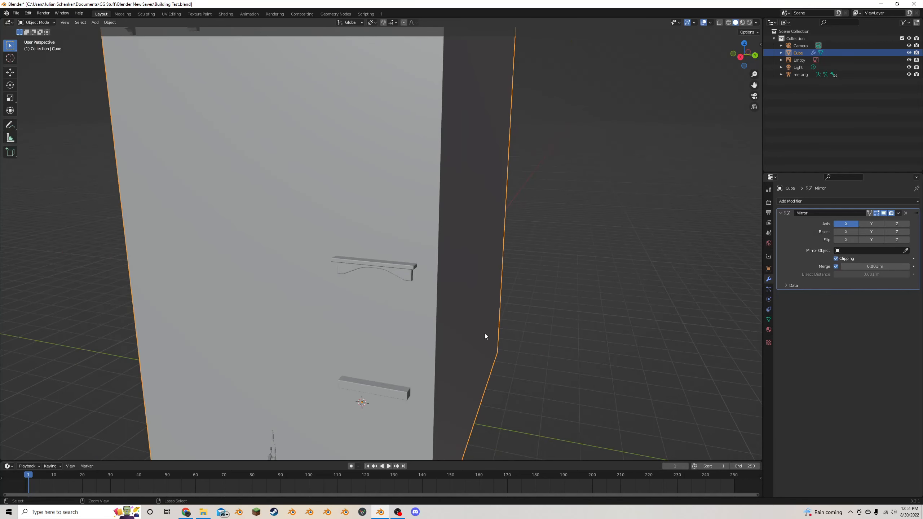
key("ctrl+s")
- Select the linked lintel and sill in edit mode and duplicate them about -2.185 m along Y onto the middle window
middle_click_drag(476, 332, 488, 315)
scroll(481, 307, "down", 3)
key("Tab")
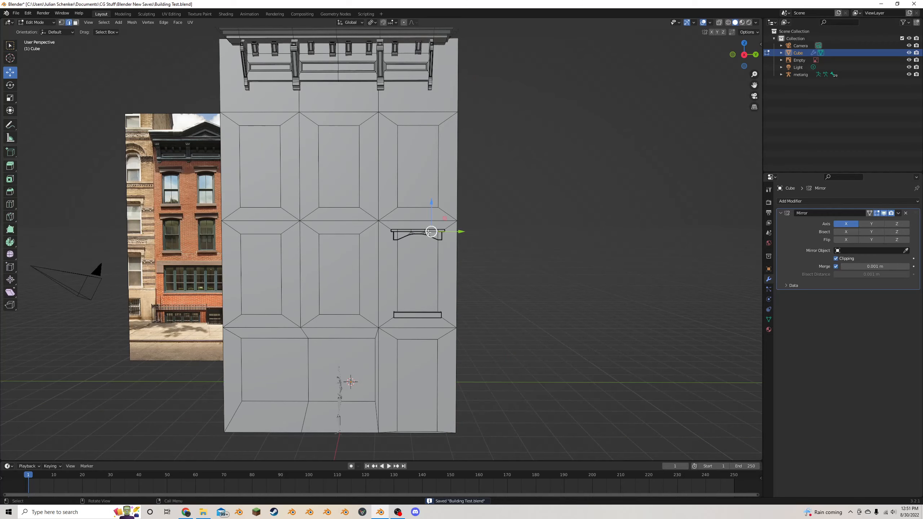
key("l")
key("l")
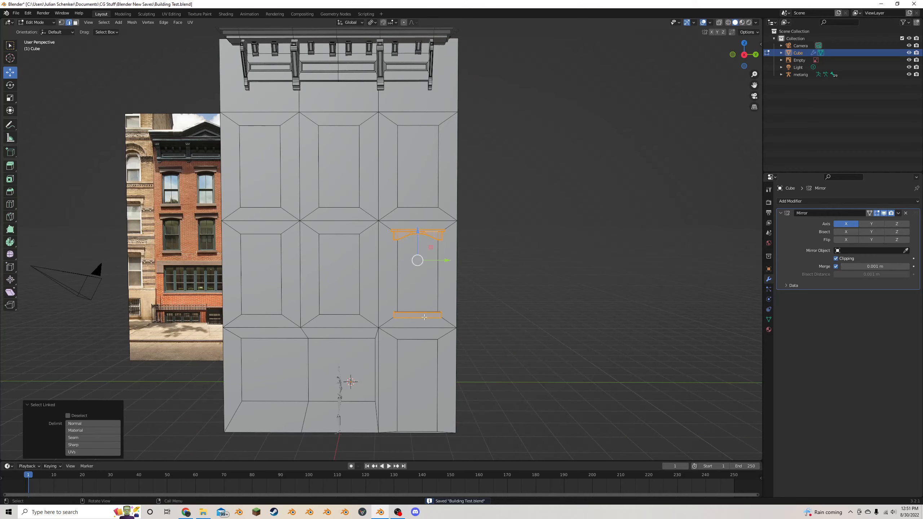
left_click(745, 55)
left_click(745, 56)
scroll(505, 250, "up", 4)
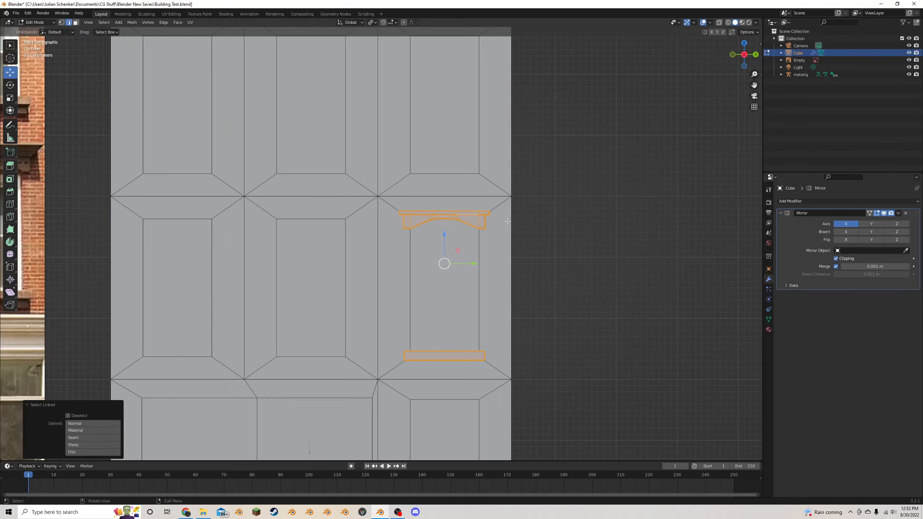
key("shift+d")
right_click(498, 252)
left_click_drag(468, 263, 333, 261)
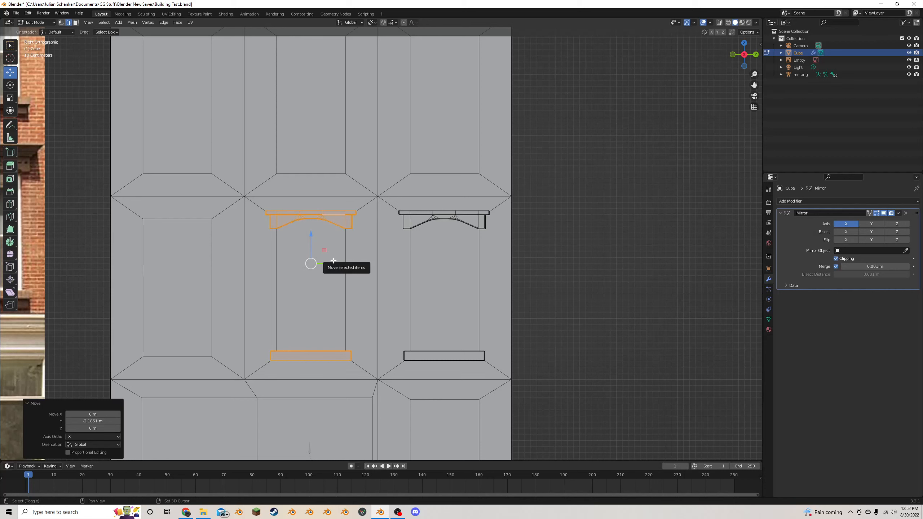
- Duplicate the middle window's lintel and sill about -2.185 m along Y onto the row's remaining window
key("shift+d")
key("y")
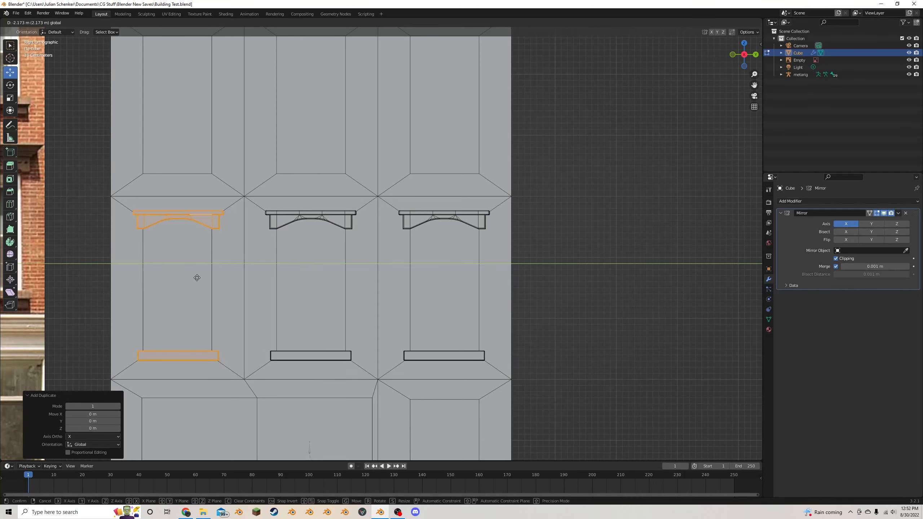
left_click(197, 277)
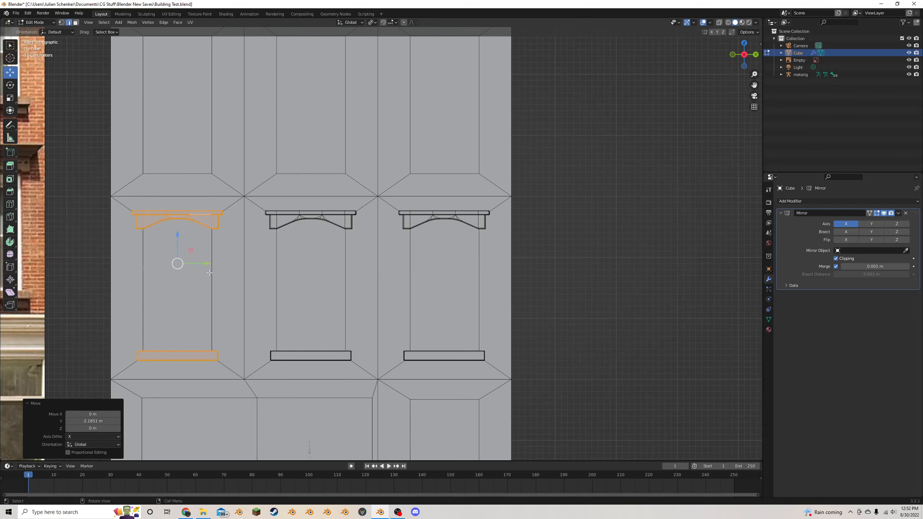
- Select all three lintels and sills, duplicate them about 2.99 m up along Z onto the upper windows, and save the file
key("l")
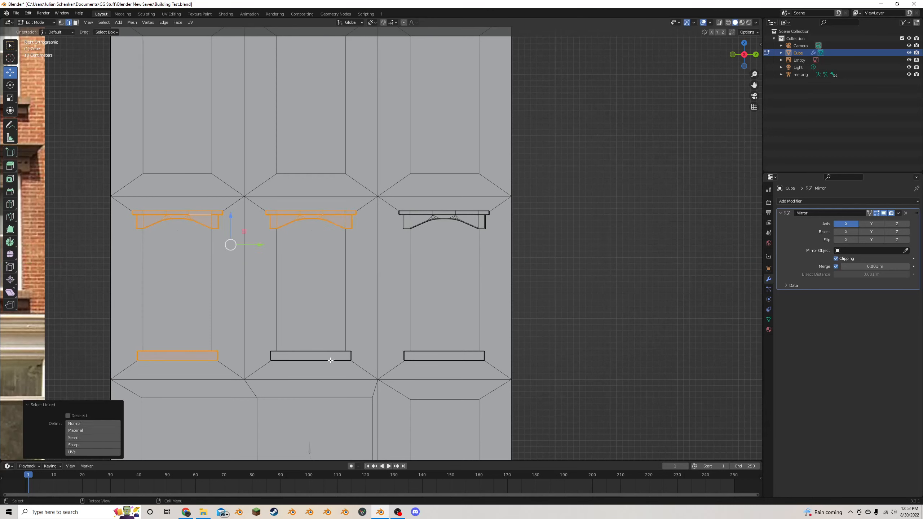
key("l")
key("l")
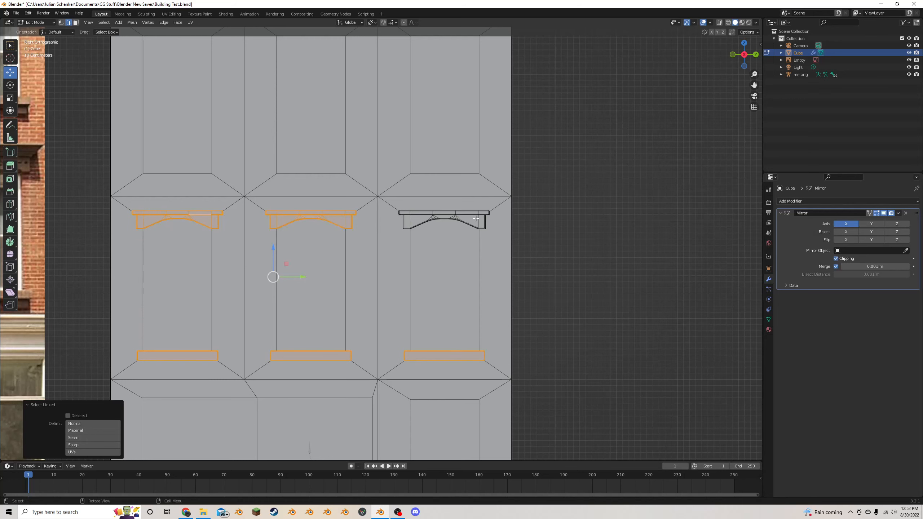
key("l")
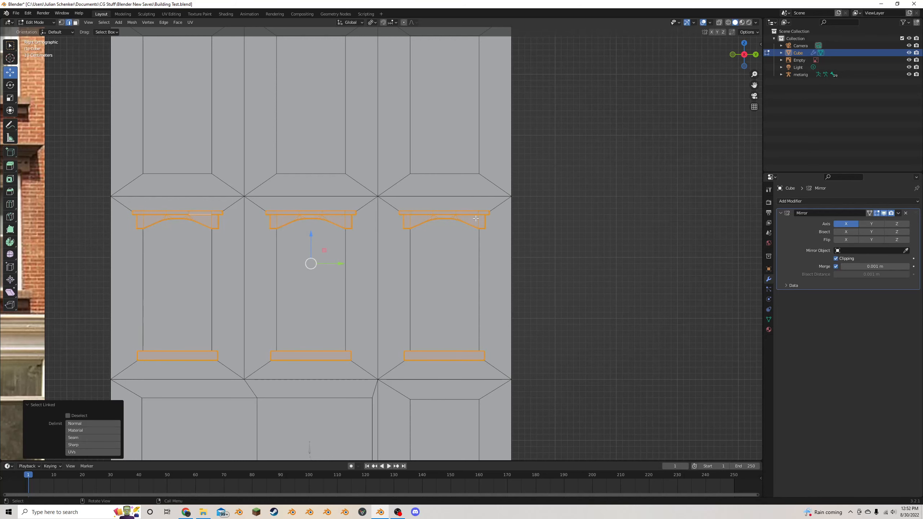
scroll(373, 248, "down", 2)
scroll(372, 248, "down", 2)
scroll(372, 248, "up", 2)
key("shift+d")
key("Escape")
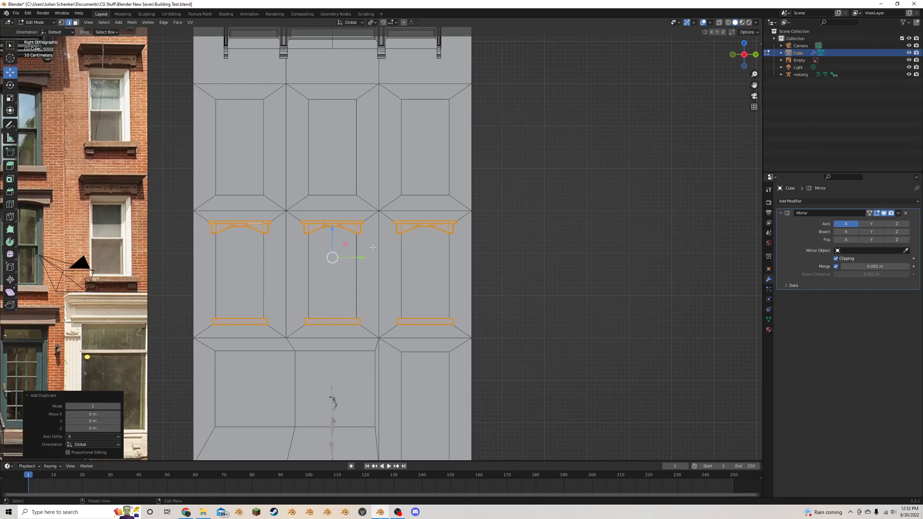
key("g")
key("z")
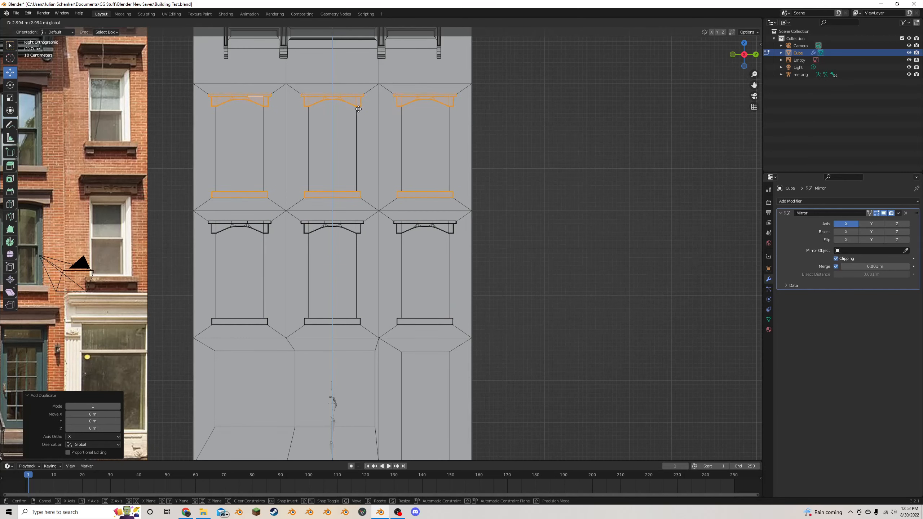
left_click(358, 110)
left_click(573, 136)
key("ctrl+s")
- Compare the building's lintels, sills and cornice with the facade photo in object mode
scroll(565, 149, "down", 5)
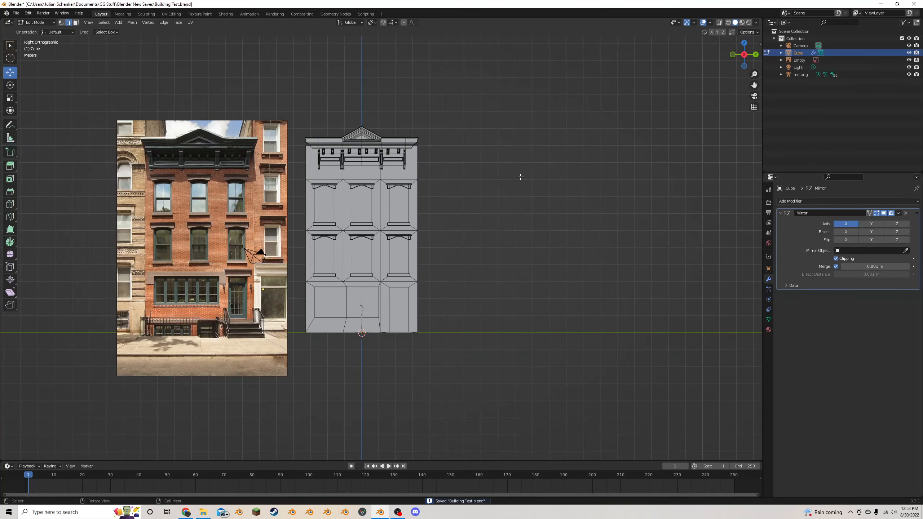
key("Tab")
mouse_move(521, 177)
middle_mouse_down()
mouse_move(456, 183)
mouse_move(478, 175)
mouse_move(519, 182)
middle_mouse_up()
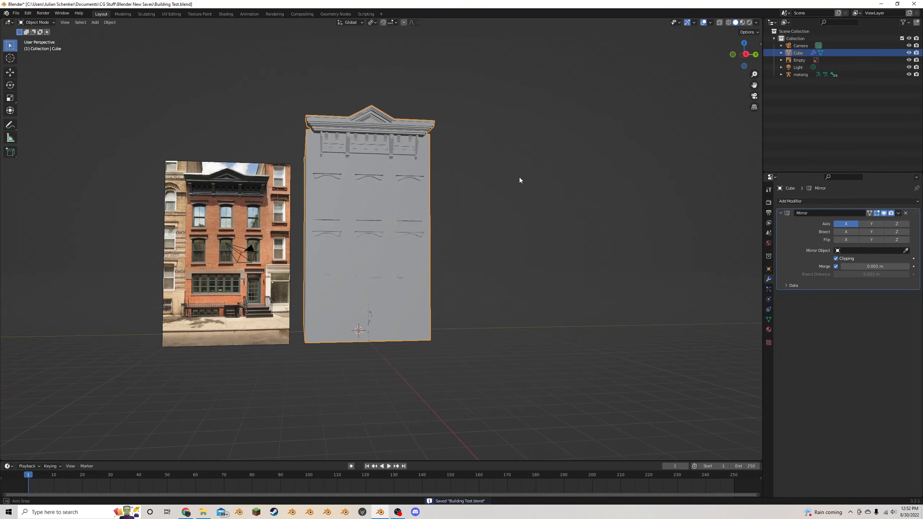
scroll(411, 162, "up", 4)
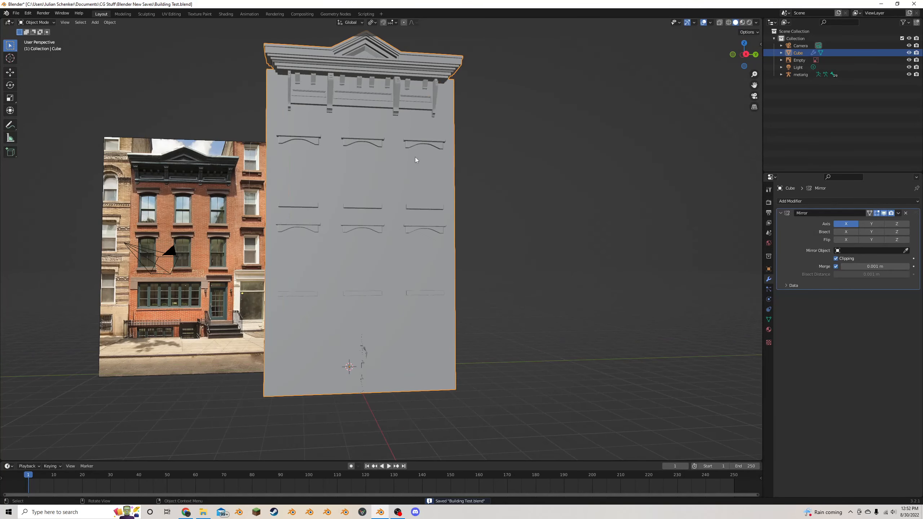
middle_click_drag(415, 158, 429, 153)
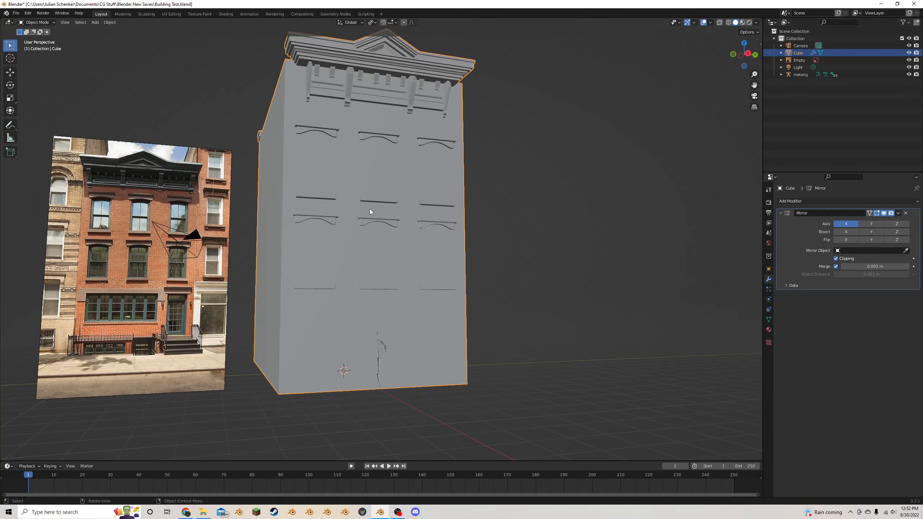
scroll(369, 209, "up", 2)
left_click(748, 85)
left_click_drag(751, 86, 769, 18)
left_click(451, 266)
- Enter edit mode with face selection and duplicate the ground floor's middle panel face in place
key("Tab")
middle_click_drag(439, 287, 416, 282)
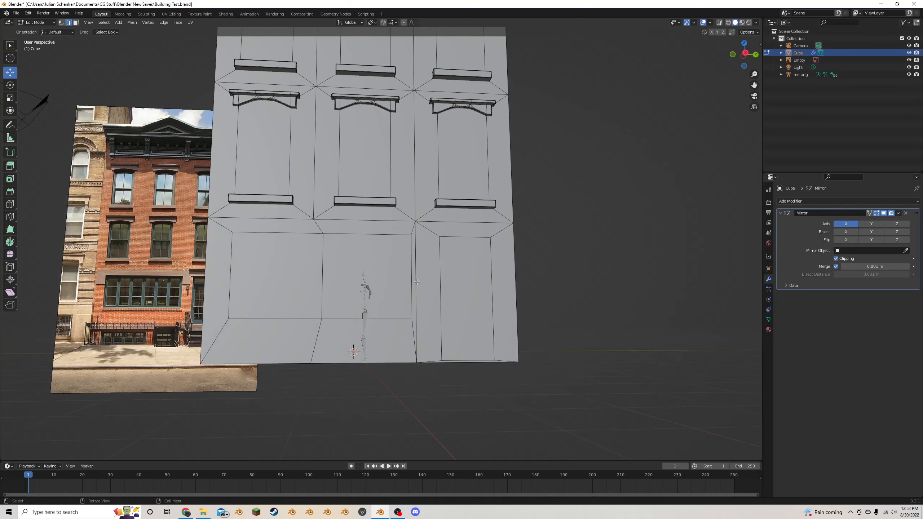
left_click(255, 233)
left_click(76, 22)
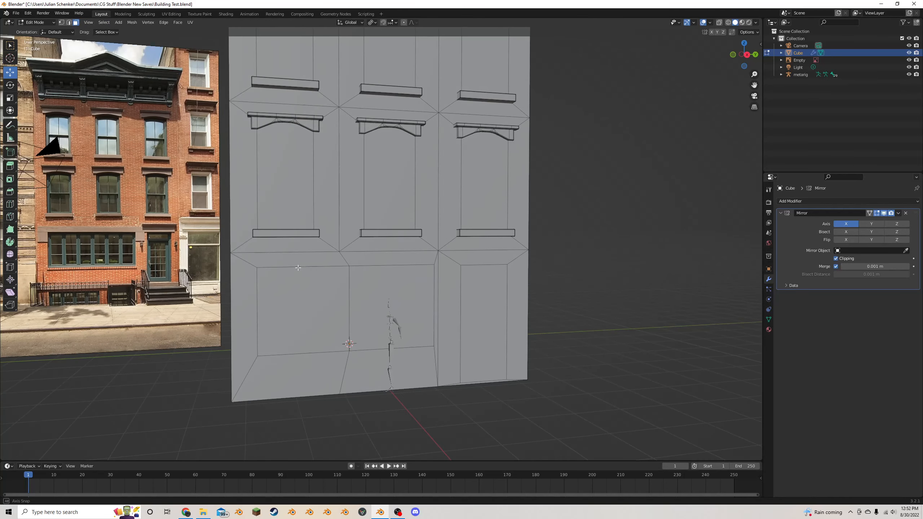
middle_click_drag(286, 254, 328, 243)
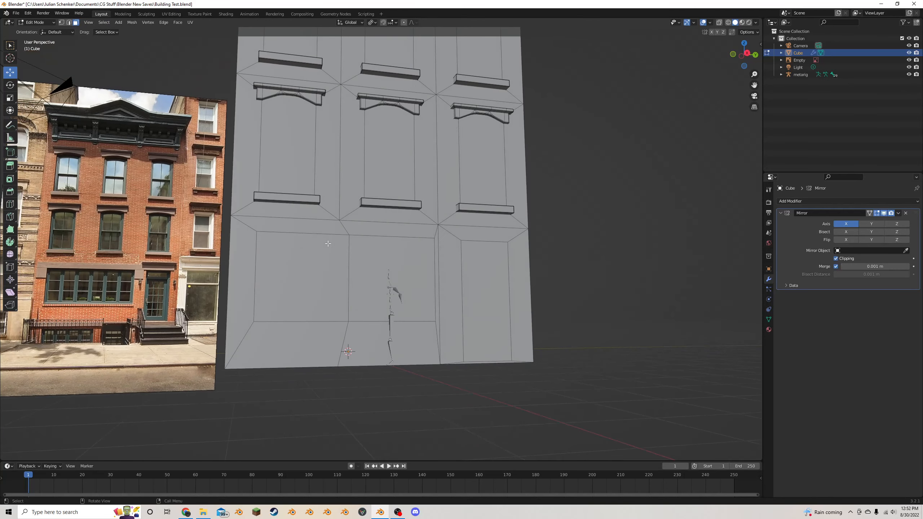
left_click(359, 250)
key("shift+d")
key("Escape")
- Flatten the duplicated face along Z into a thin strip and move it about 1.02 m up above the panel
key("s")
key("z")
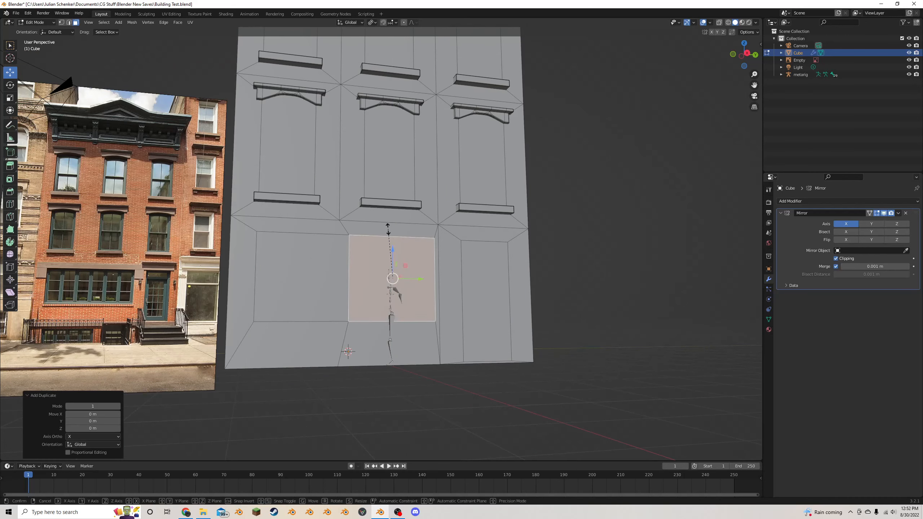
left_click(393, 269)
left_click_drag(396, 265, 390, 197)
key("ctrl+z")
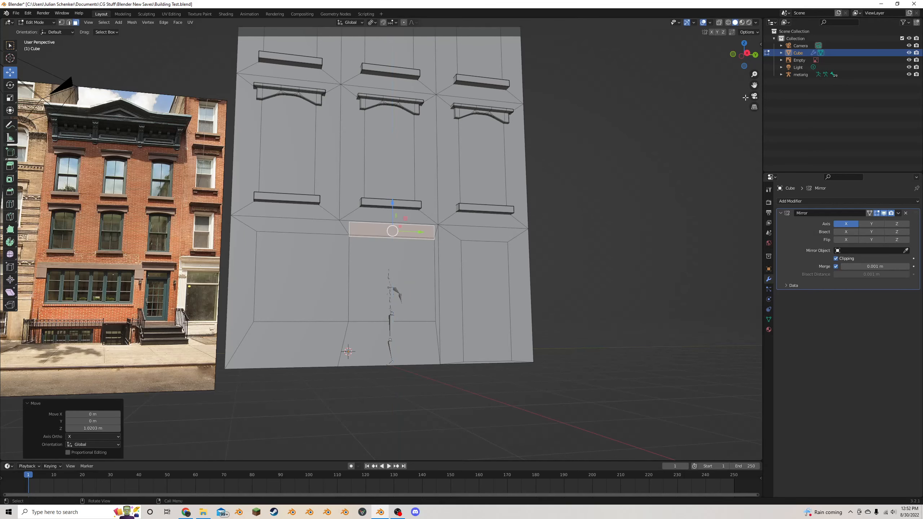
- Shift the strip along Y and scale it about 2.03 along Y so it spans the two wide ground-floor panels
left_click(747, 53)
scroll(186, 260, "down", 2)
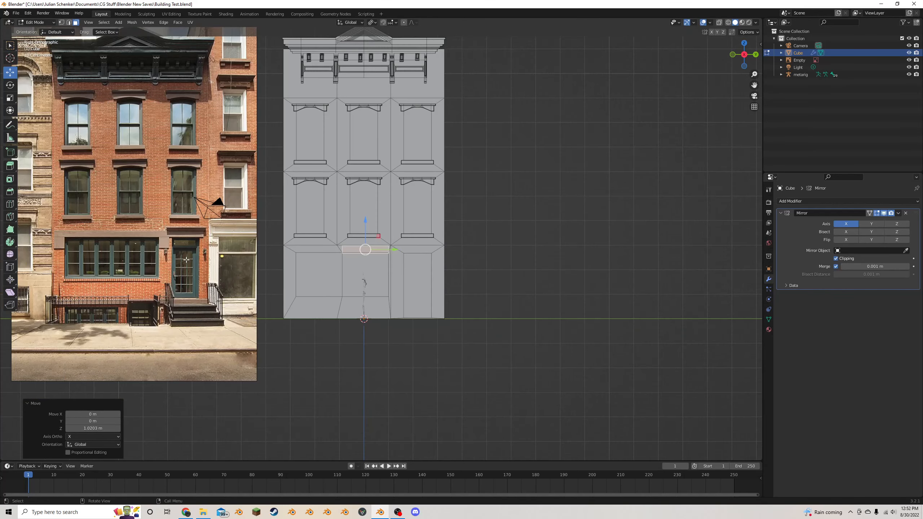
scroll(345, 276, "up", 5)
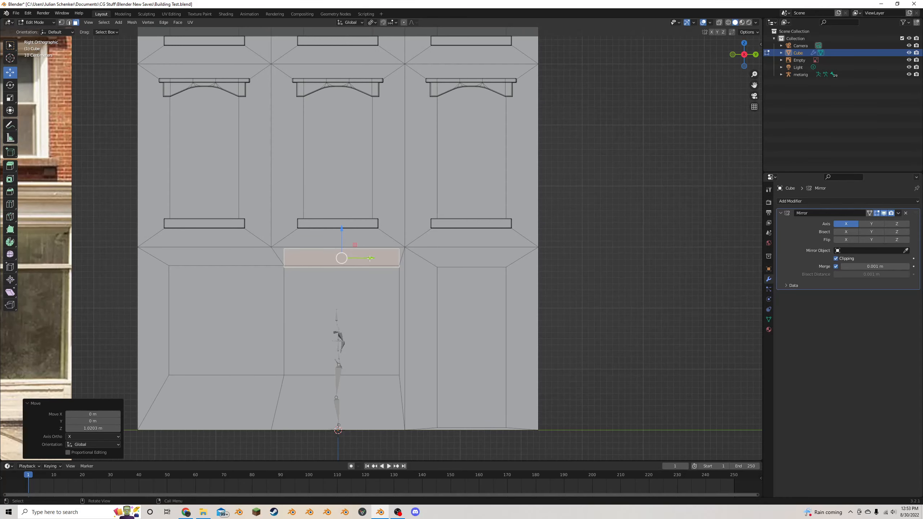
left_click_drag(370, 259, 282, 242)
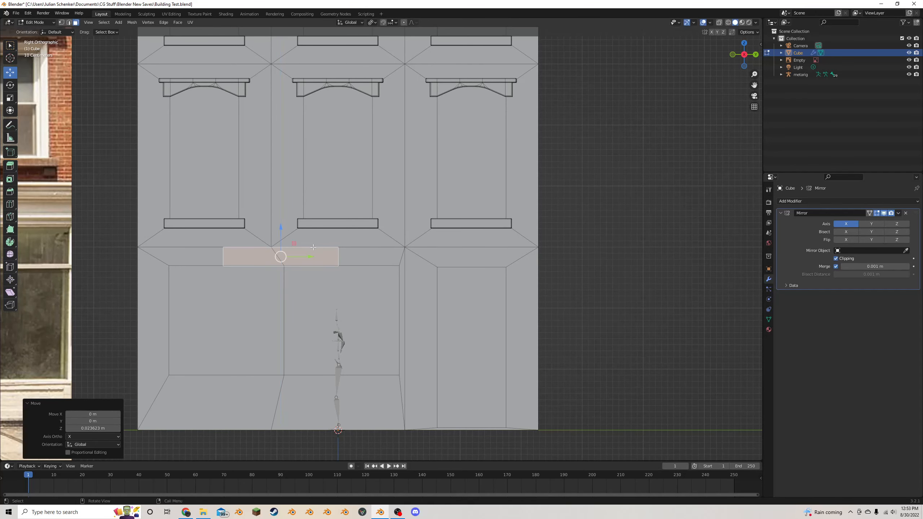
key("s")
key("y")
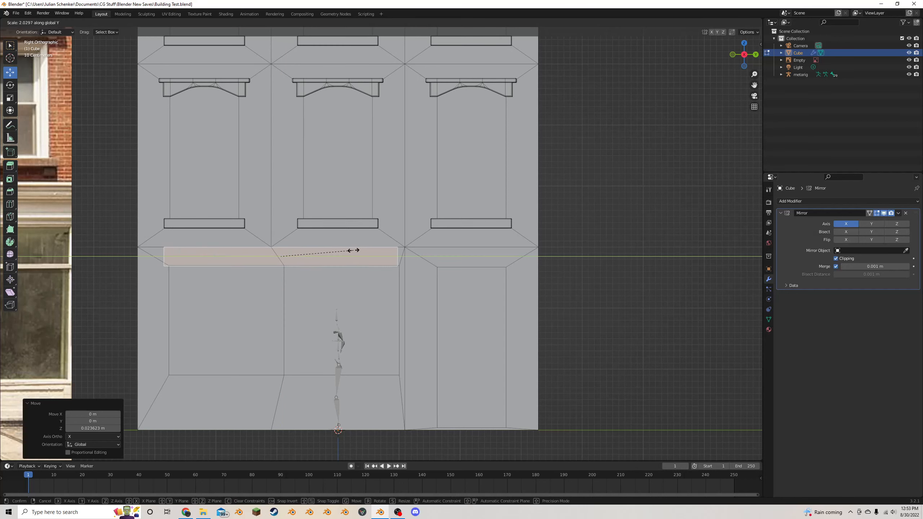
left_click(353, 251)
left_click_drag(308, 259, 312, 262)
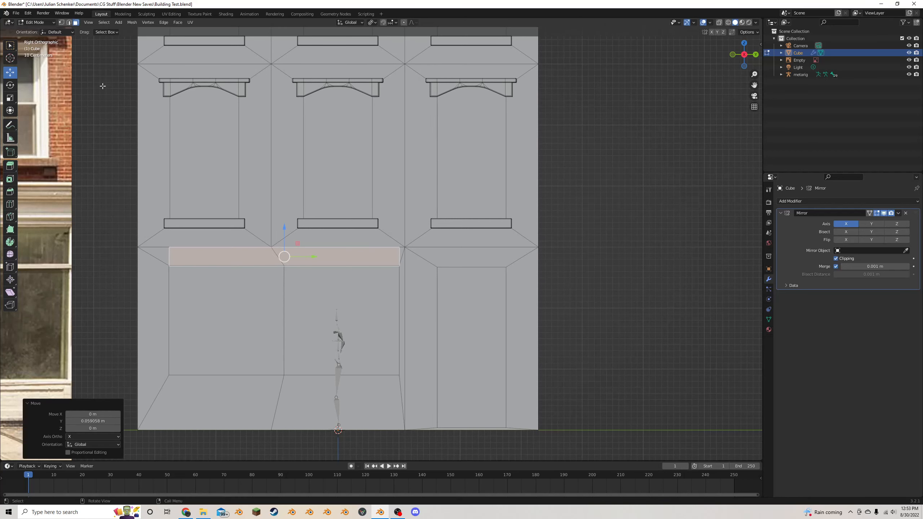
- Select the strip's two vertical end edges and extrude them in place
left_click(68, 24)
left_click(180, 257)
left_click(171, 257)
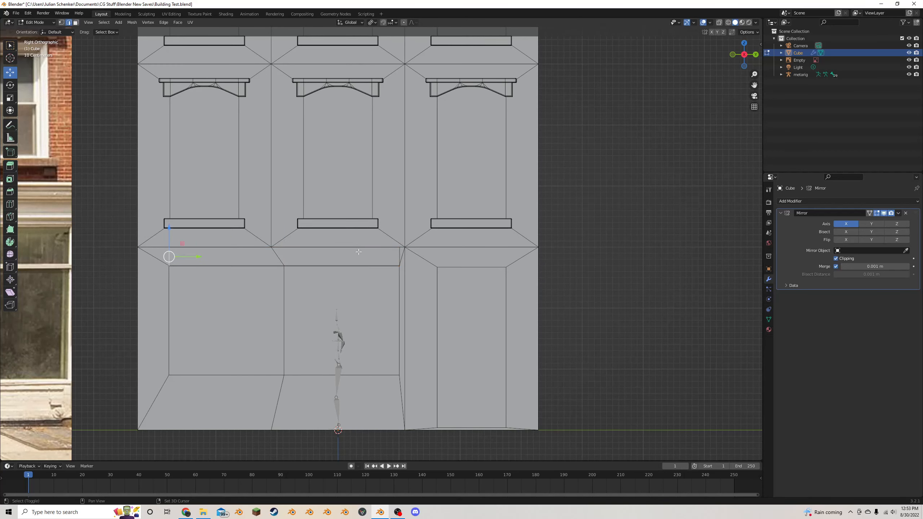
left_click(400, 255, "shift")
key("e")
key("Escape")
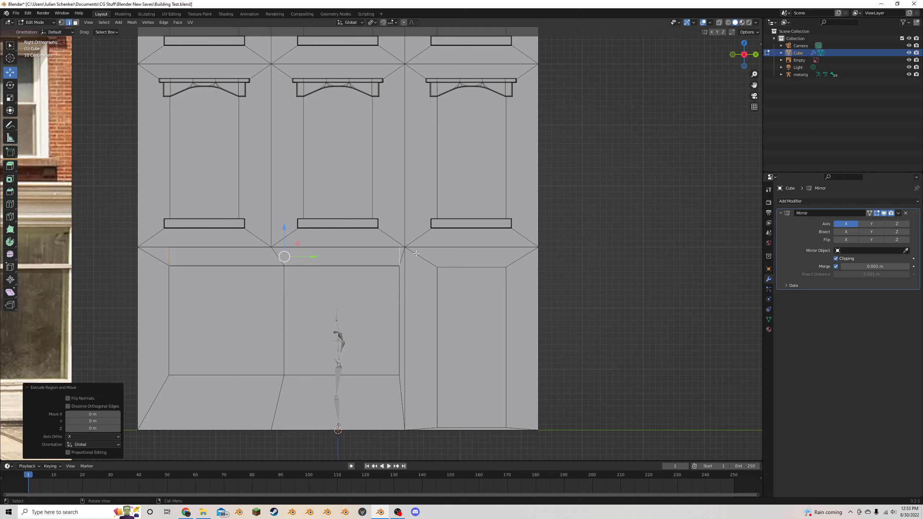
key("s")
key("y")
left_click(432, 251)
key("ctrl+z")
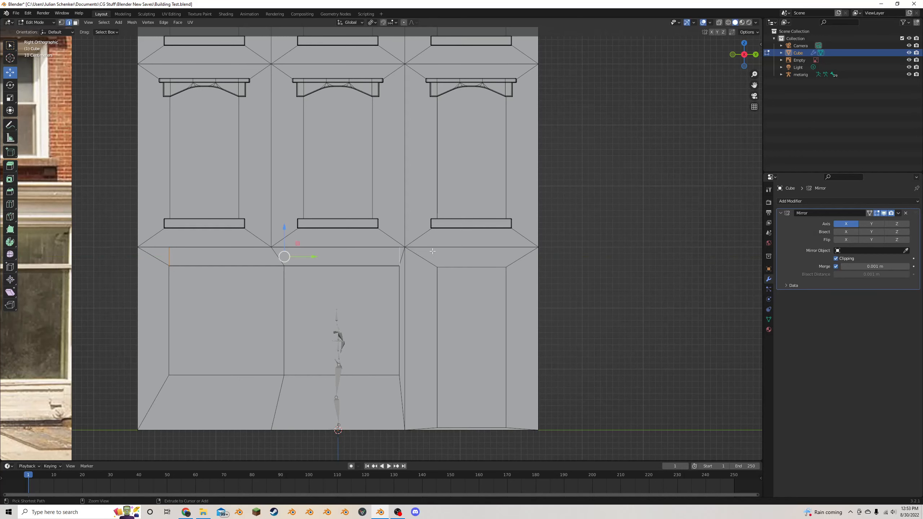
- Set the transform pivot to Median Point and scale the extruded end edges outward along Y past the panels
left_click(369, 23)
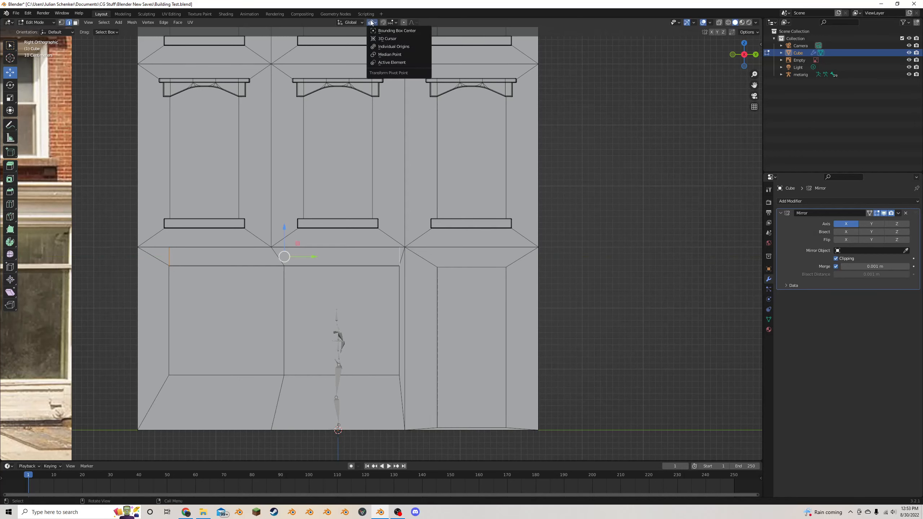
left_click(396, 55)
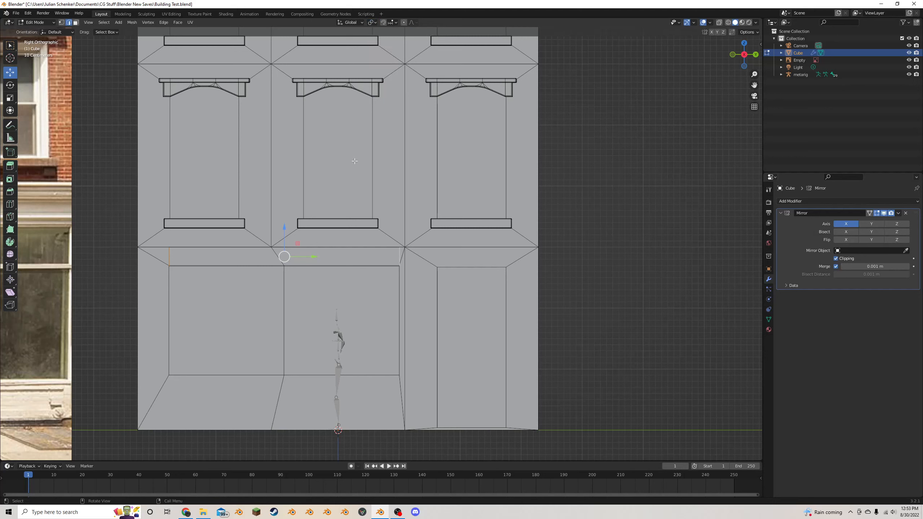
key("s")
key("y")
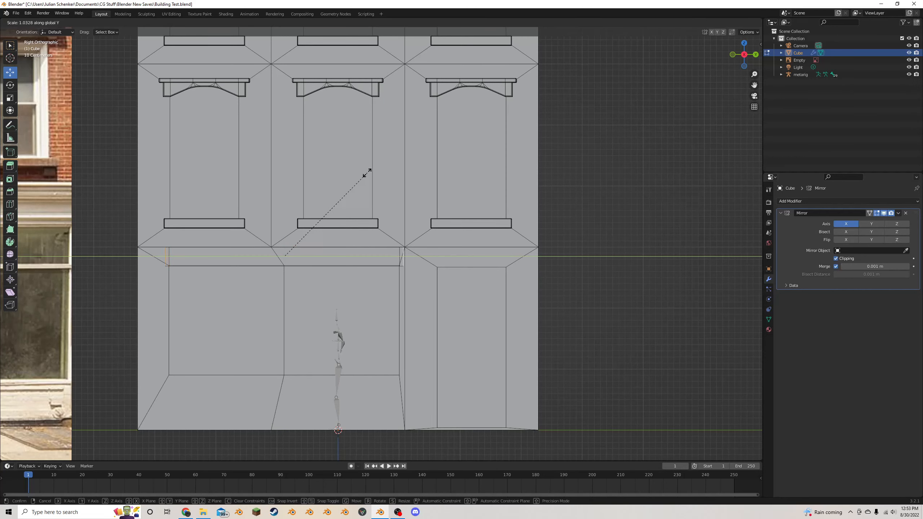
left_click(393, 173)
- Extrude the lower edges of the strip's two end pieces about 0.3 m down along Z
left_click(160, 266)
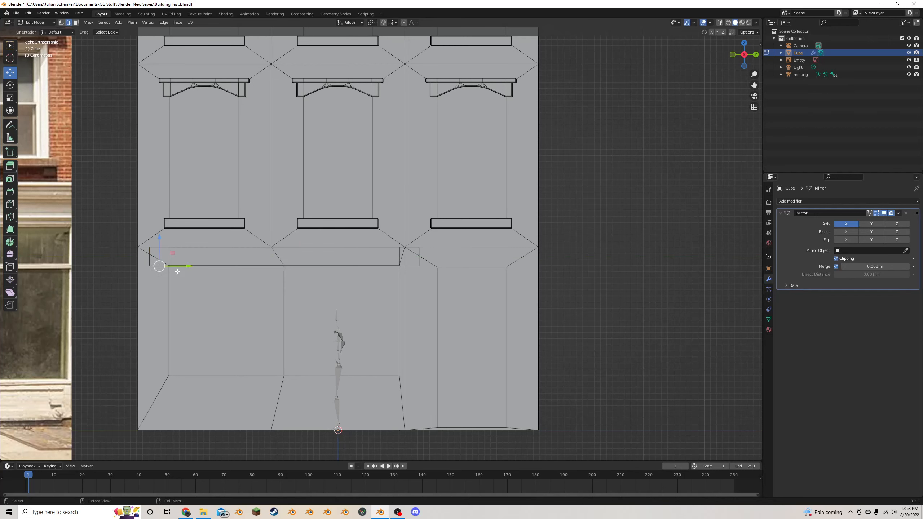
left_click(417, 266, "alt")
key("e")
right_click(409, 263)
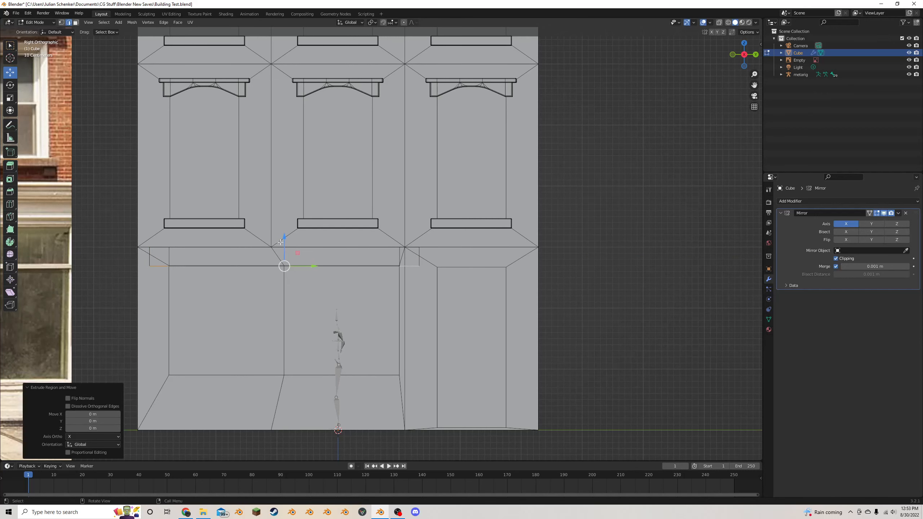
left_click_drag(280, 242, 281, 258)
scroll(278, 261, "down", 6)
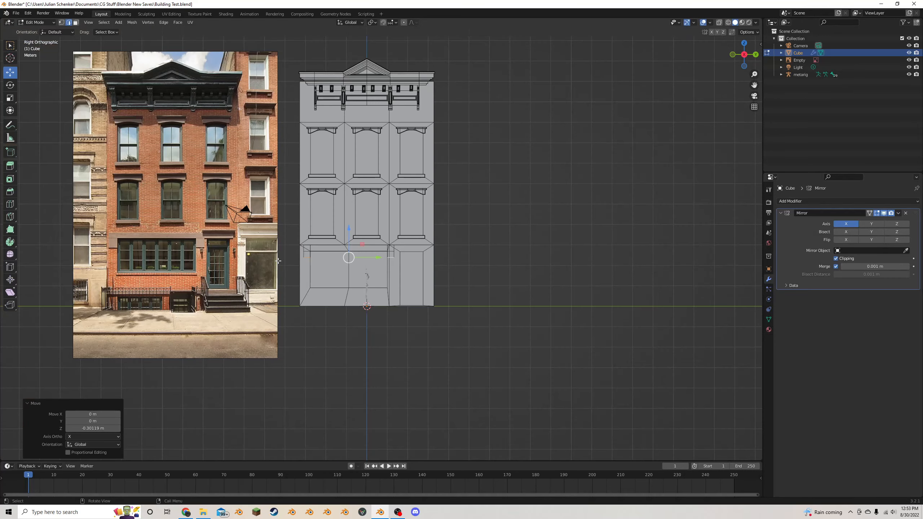
scroll(279, 262, "up", 4)
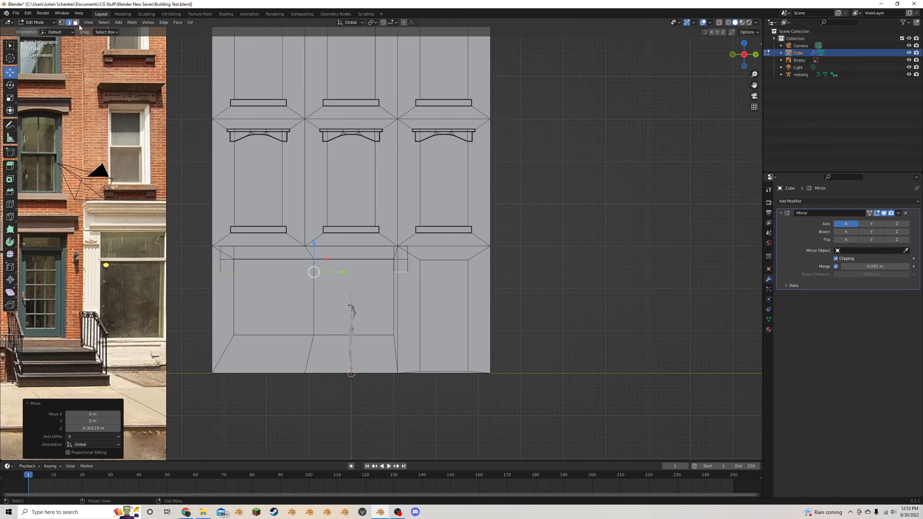
- Select the whole linked window header and extrude its faces along normals by about 0.045 m
left_click(76, 23)
left_click(246, 255)
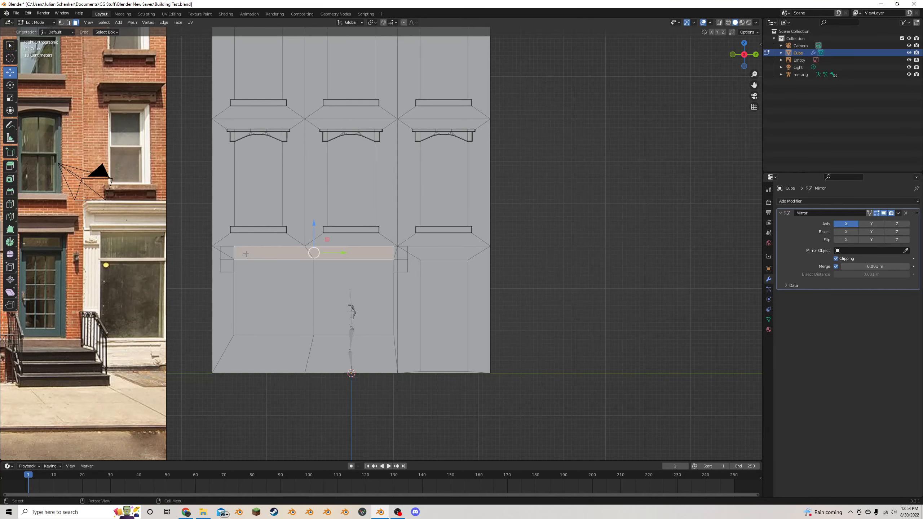
key("l")
scroll(364, 251, "down", 2)
middle_click_drag(369, 249, 389, 247)
scroll(389, 247, "up", 5)
scroll(389, 247, "up", 2)
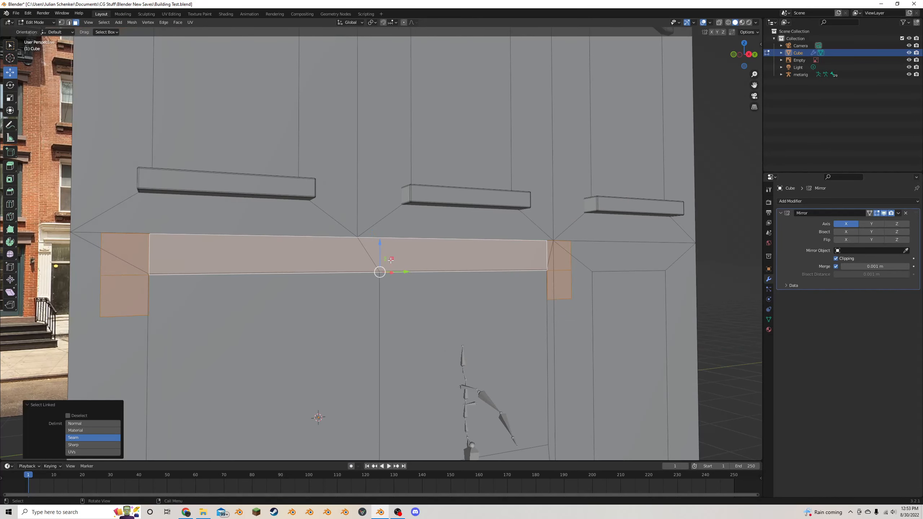
key("alt+e")
left_click(380, 259)
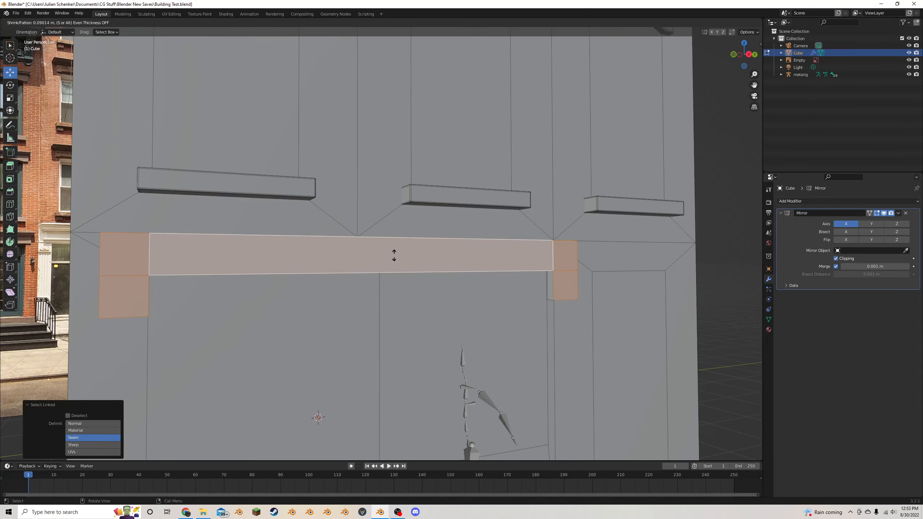
left_click(381, 270)
scroll(378, 264, "down", 6)
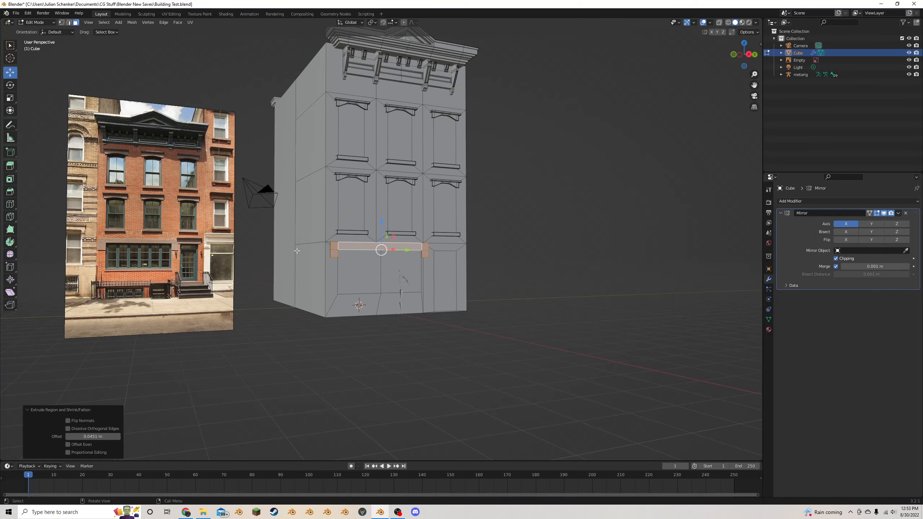
- Inset the header's two lower end faces by about 0.0075 m and extrude them slightly along normals
scroll(297, 251, "up", 5)
left_click(199, 282)
left_click(519, 274, "shift")
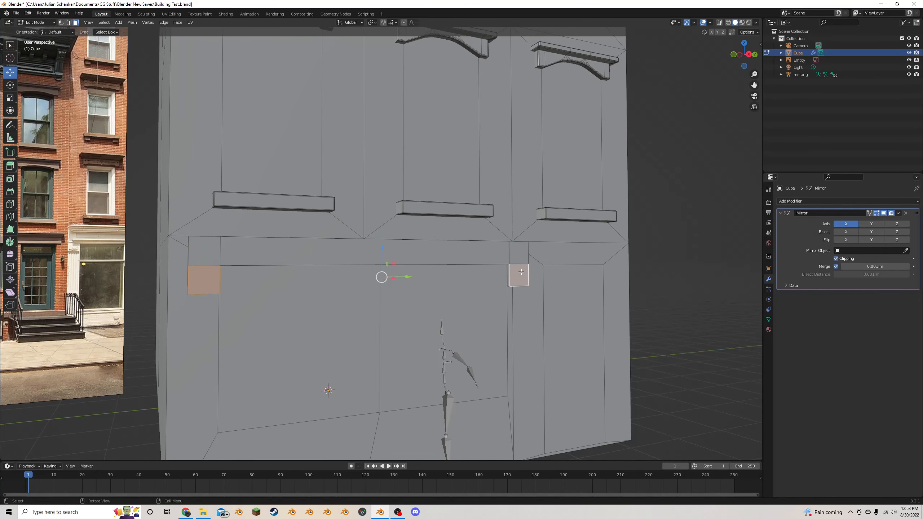
scroll(519, 271, "up", 4)
middle_click_drag(526, 270, 479, 264)
scroll(478, 264, "up", 2)
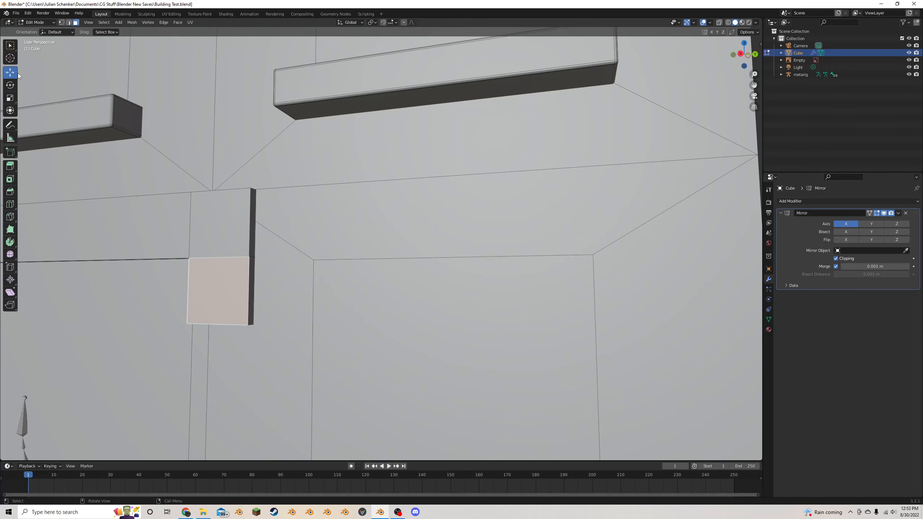
key("i")
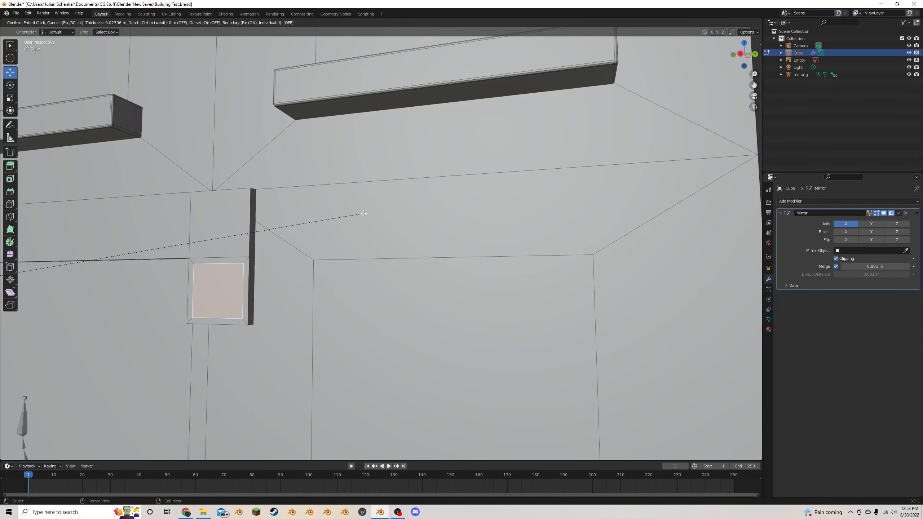
left_click(367, 213)
key("alt+e")
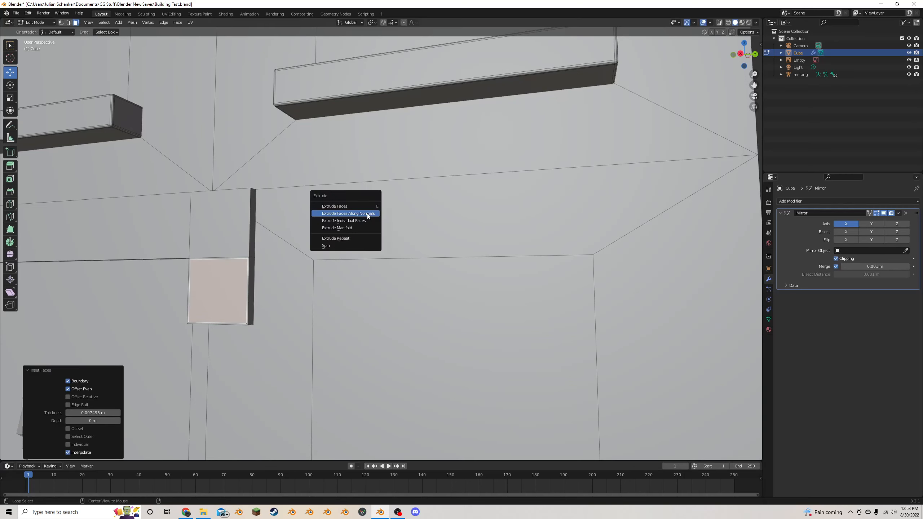
left_click(367, 213)
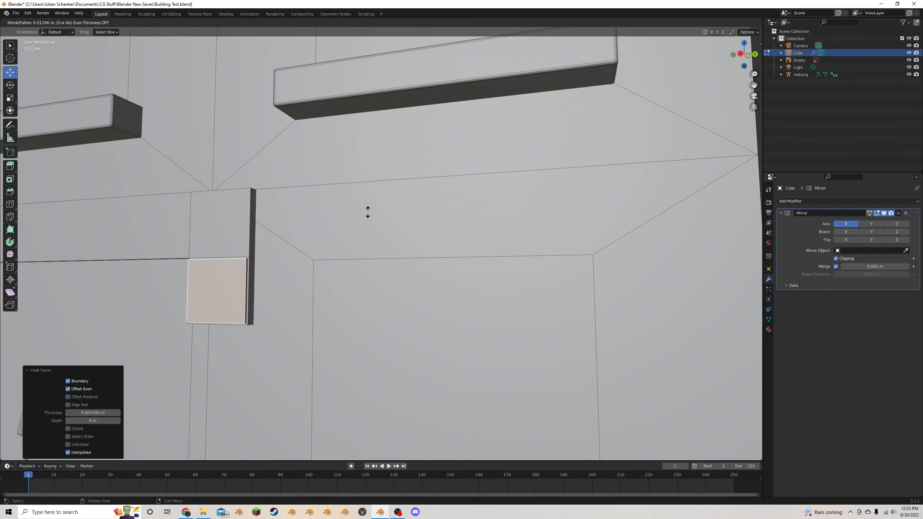
left_click(342, 221)
scroll(213, 241, "down", 6)
- Inset the header's upper band of faces by about 0.0036 m and extrude them along normals by about 0.018 m
middle_click_drag(233, 244, 294, 246)
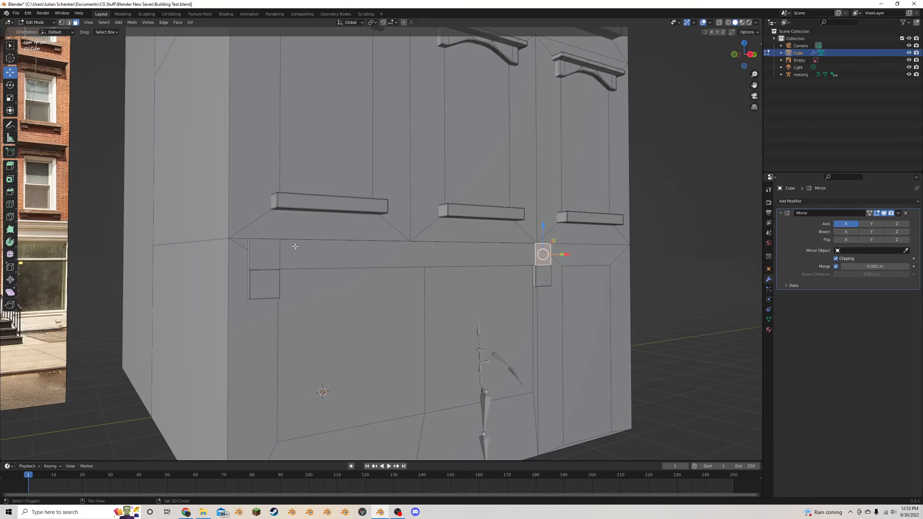
left_click(281, 250, "alt")
scroll(287, 249, "up", 5)
key("i")
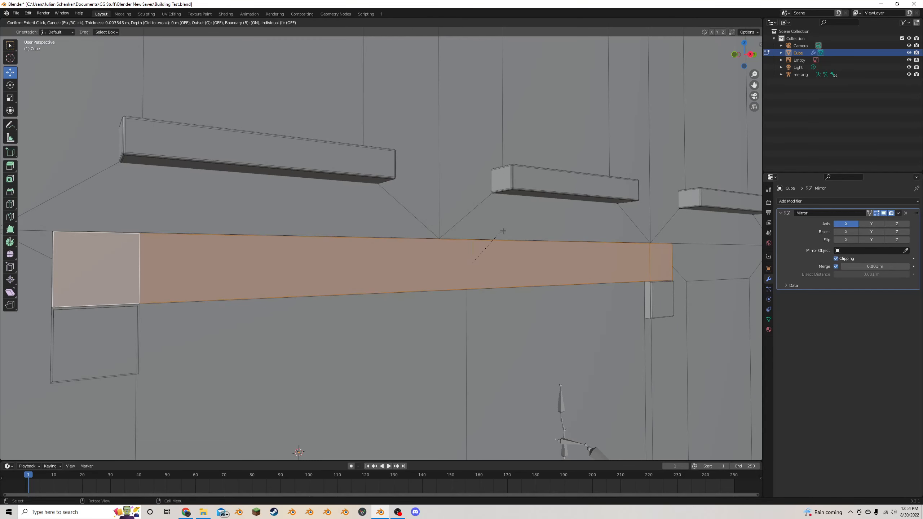
left_click(500, 237)
key("alt+e")
left_click(482, 233)
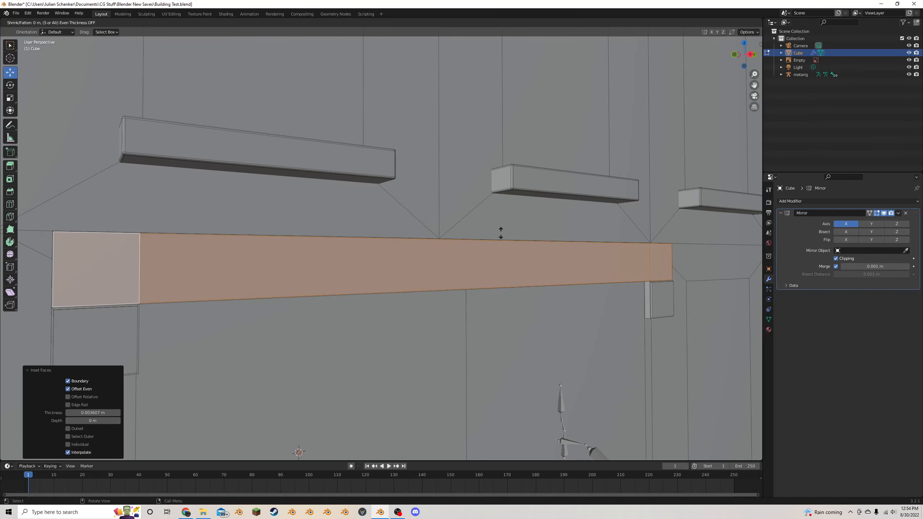
left_click(500, 233)
middle_click_drag(500, 233, 399, 248)
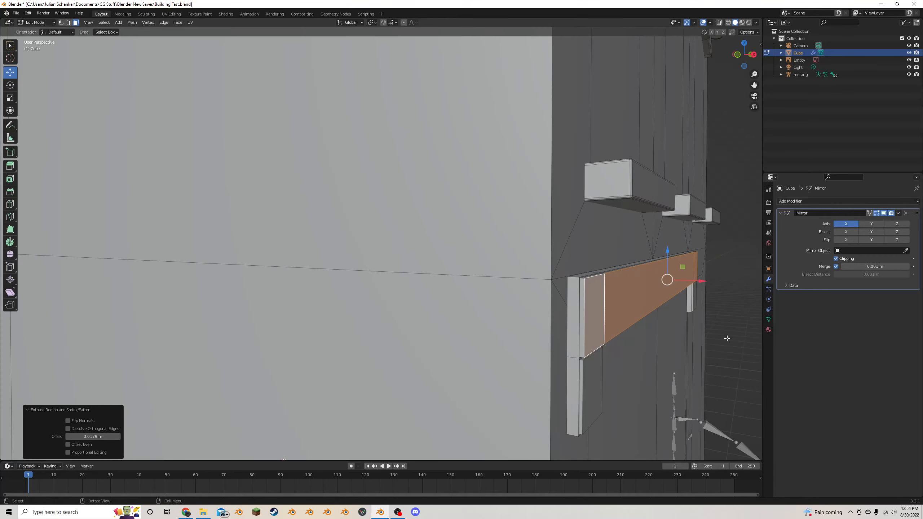
- Save the file, check the header on the facade in object mode, and return to edit mode near its end
key("Tab")
key("ctrl+s")
scroll(685, 318, "down", 6)
middle_click_drag(550, 301, 512, 300)
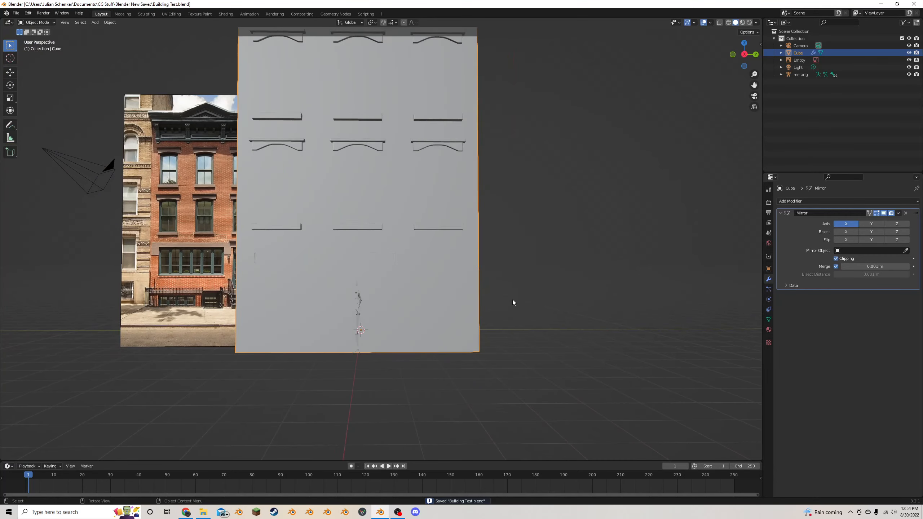
key("Tab")
scroll(510, 299, "up", 12)
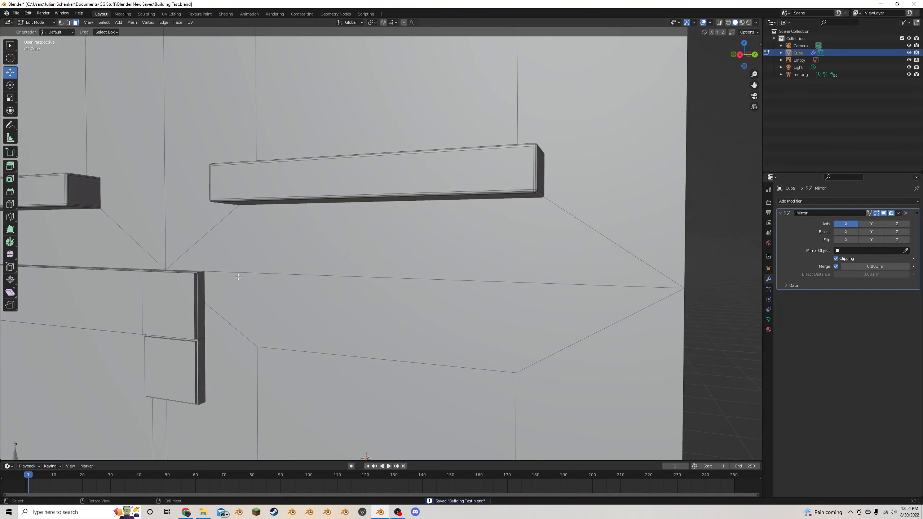
- Duplicate the two ground-floor window faces in place, scale the copy vertically into a thin strip, and lower it to the window's bottom edge
scroll(166, 285, "down", 10)
middle_click_drag(165, 285, 93, 369)
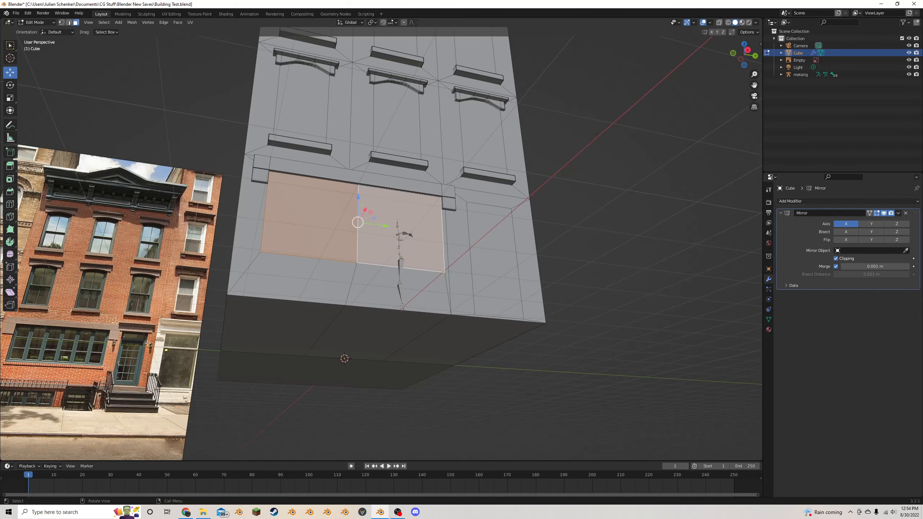
scroll(446, 269, "up", 3)
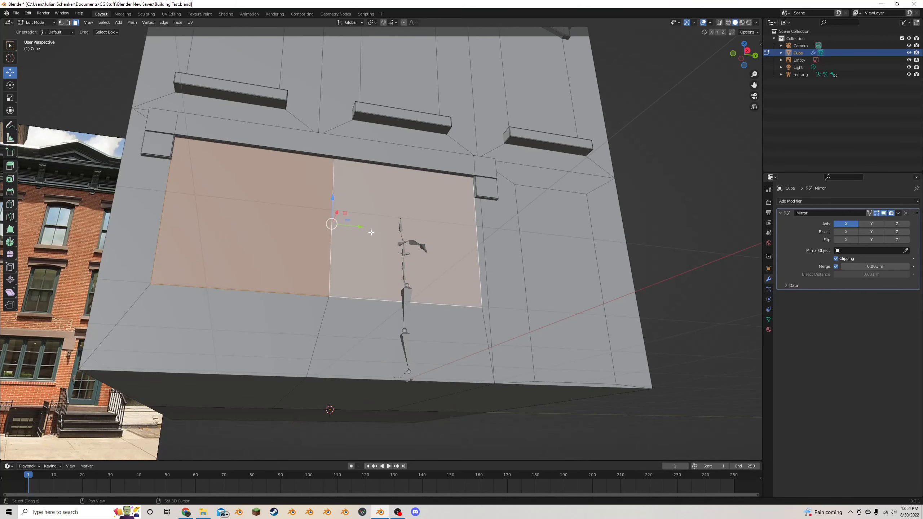
key("shift+d")
key("Escape")
key("s")
key("z")
left_click(334, 222)
left_click_drag(332, 198, 330, 266)
- Scale the sill strip to 1.034 along Y and extrude its faces along normals by about 0.094 m
scroll(381, 254, "down", 2)
key("s")
key("y")
left_click(477, 259)
middle_click_drag(444, 256, 464, 252)
scroll(464, 252, "up", 3)
key("alt+e")
left_click(469, 262)
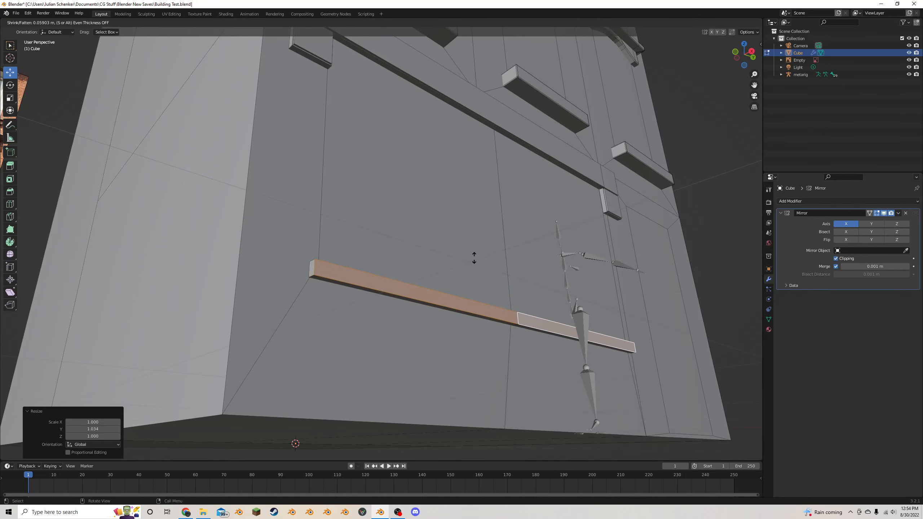
left_click(479, 256)
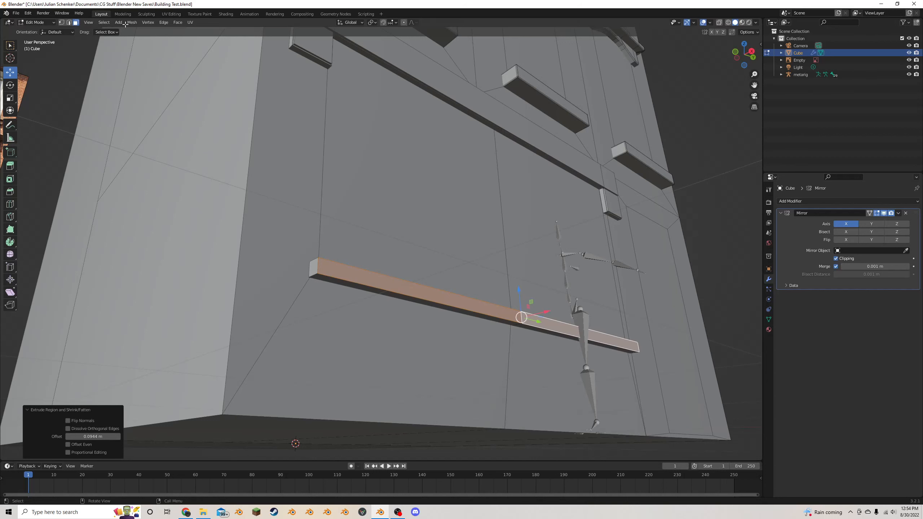
- Select the new sill's long upper and lower front edges and bevel them by about 0.0086 m with 2 segments
left_click(71, 23)
left_click(402, 296, "alt")
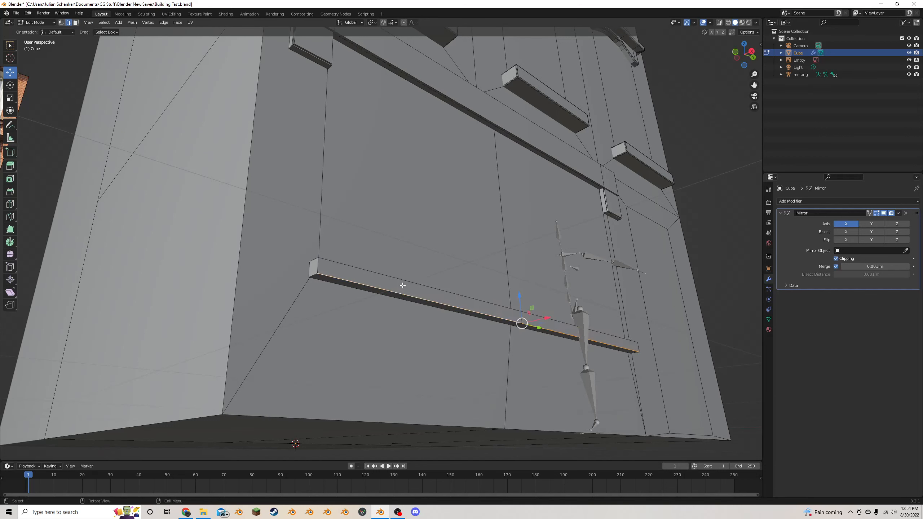
left_click(404, 283, "alt+shift")
key("ctrl+b")
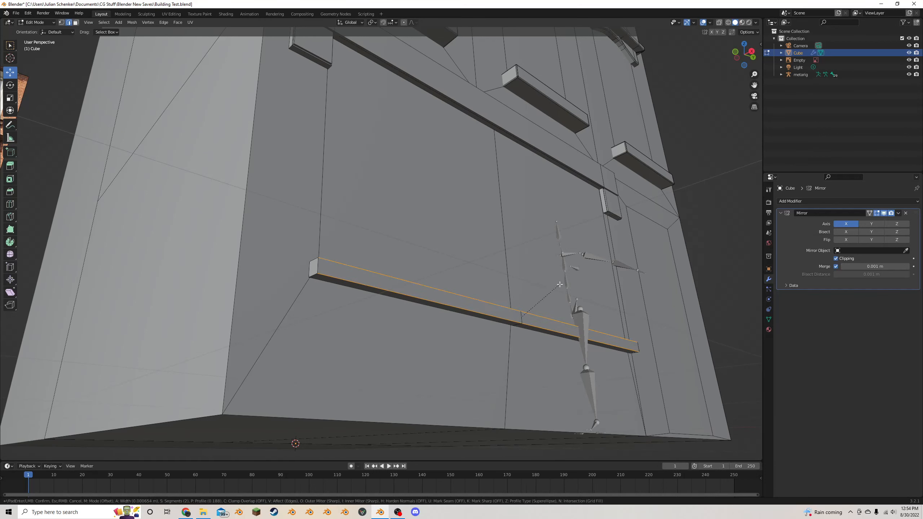
left_click(560, 284)
- Try bevel shape values of 0 and 1 on the sill's front edges
double_click(73, 356)
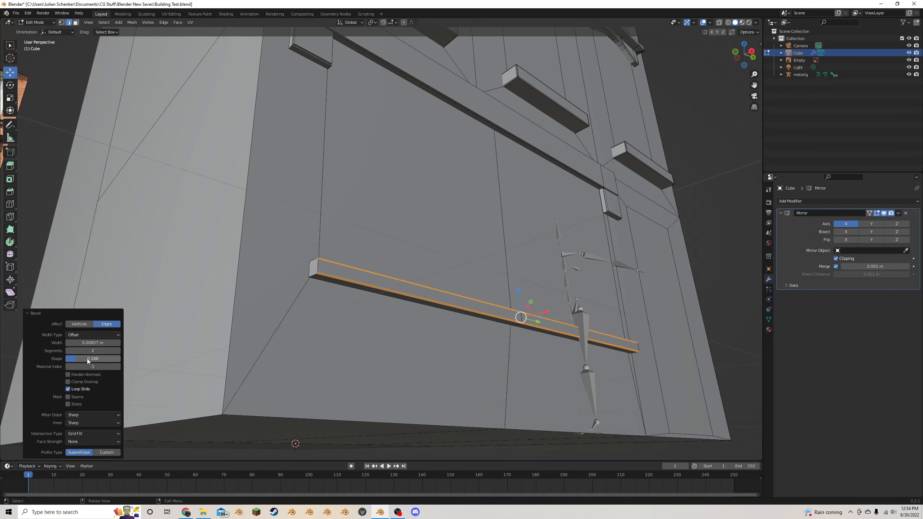
type("0")
key("Return")
double_click(74, 358)
type("1")
key("Return")
- Set the sill bevel's shape to 0.5, deselect the edges, and compare the whole facade with the reference photo
double_click(78, 360)
type("0.5")
key("Return")
scroll(435, 339, "down", 8)
left_click(625, 271)
middle_click_drag(558, 278, 524, 289)
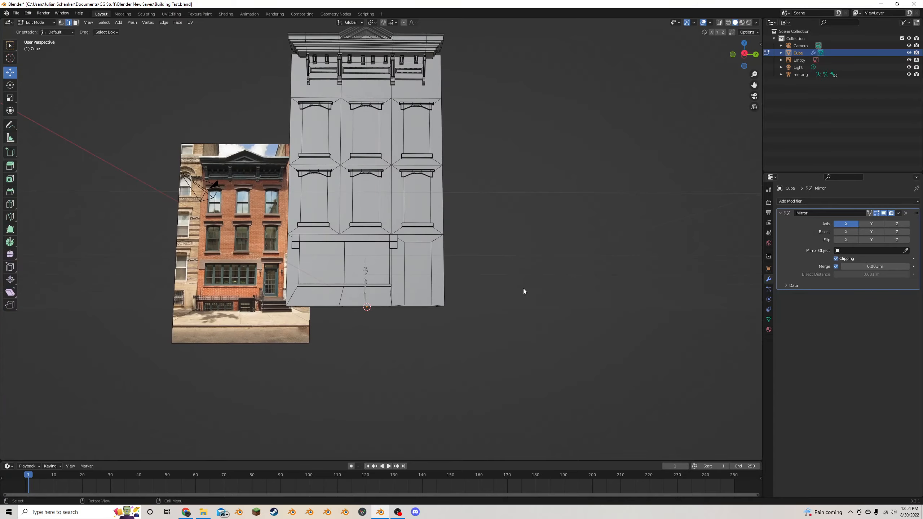